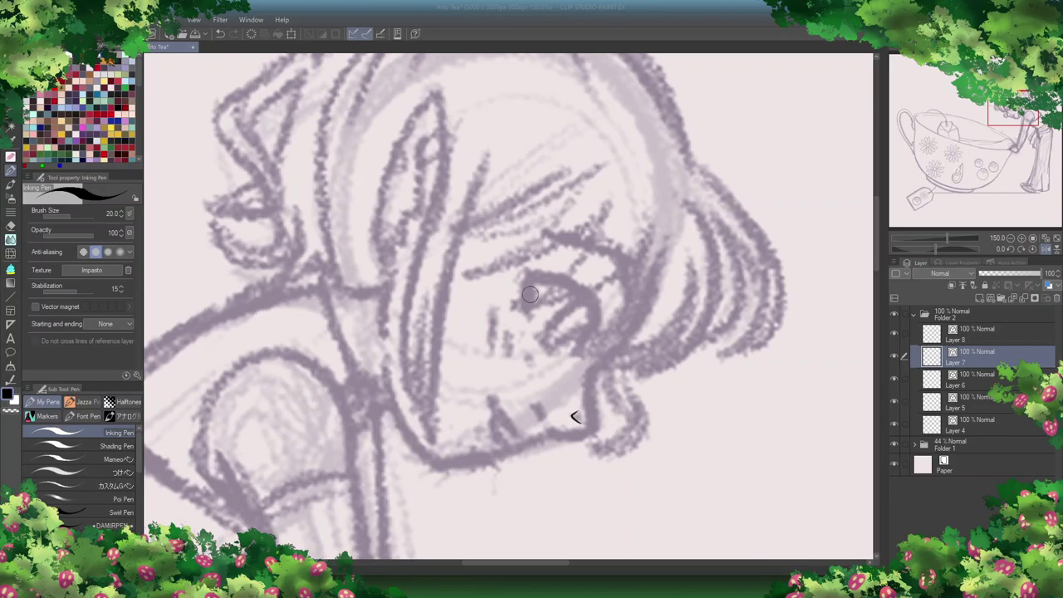
# Step: Undo the last stroke and ink the fairy's eye with a thick curved upper lash and a short lower-lid line
pyautogui.hotkey('ctrl', 'z')
pyautogui.moveTo(538, 337); pyautogui.dragTo(550, 353)
pyautogui.moveTo(594, 325); pyautogui.dragTo(529, 272)
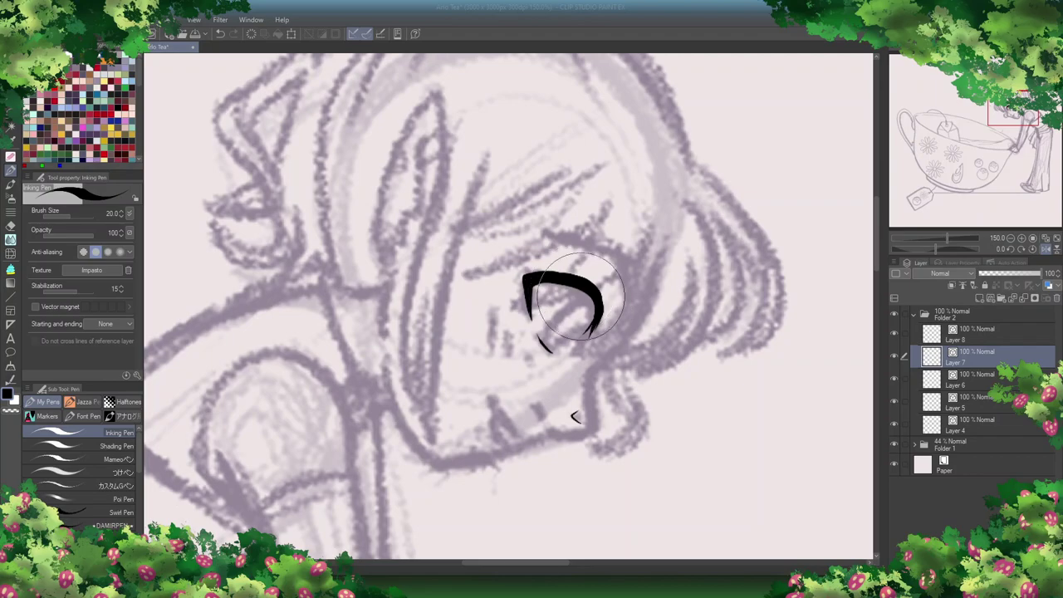
pyautogui.moveTo(575, 240); pyautogui.dragTo(480, 232)
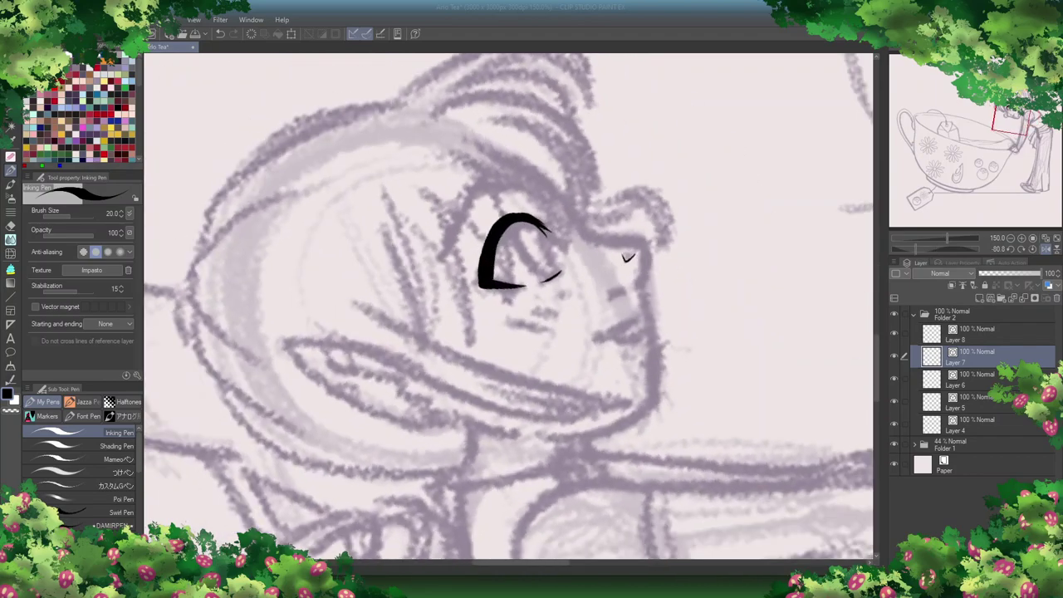
pyautogui.hotkey('ctrl', '@')
pyautogui.moveTo(564, 250); pyautogui.dragTo(629, 295)
pyautogui.hotkey('ctrl', 'z')
pyautogui.moveTo(553, 208); pyautogui.dragTo(631, 295)
pyautogui.hotkey('ctrl', 'z')
# Step: Ink a thick tapered arc above the eye's upper lash, following the sketch
pyautogui.moveTo(559, 250)
pyautogui.mouseDown()
pyautogui.moveTo(633, 296)
pyautogui.moveTo(641, 291)
pyautogui.moveTo(260, 463)
pyautogui.mouseUp()
pyautogui.press('e')
pyautogui.press('p')
pyautogui.moveTo(433, 274); pyautogui.dragTo(449, 198)
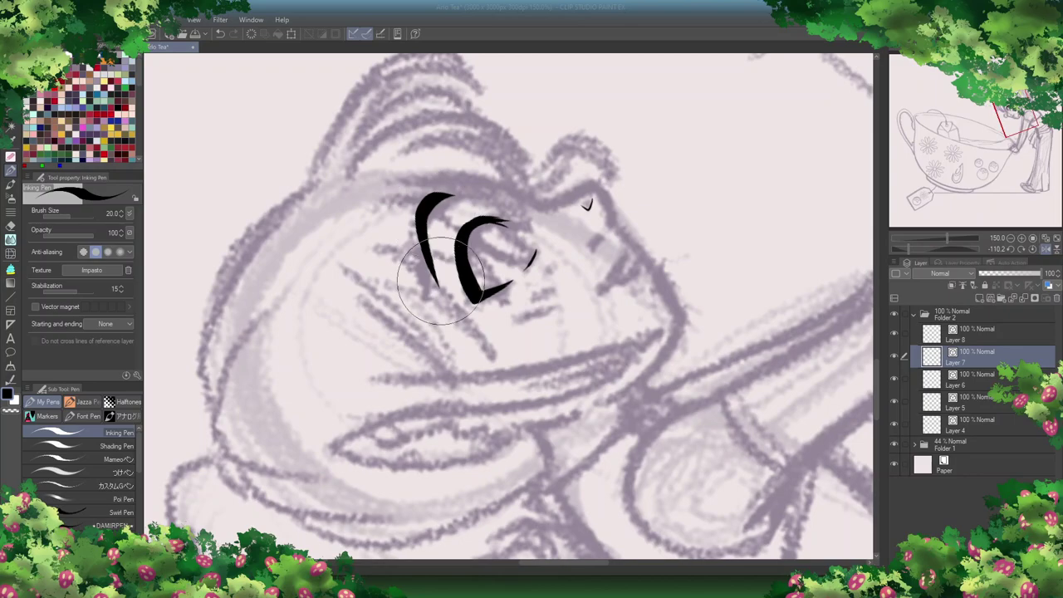
# Step: Ink the short mark between the nose and the mouth and outline the mouth
pyautogui.hotkey('ctrl', '@')
pyautogui.press('p')
pyautogui.moveTo(542, 405); pyautogui.dragTo(542, 415)
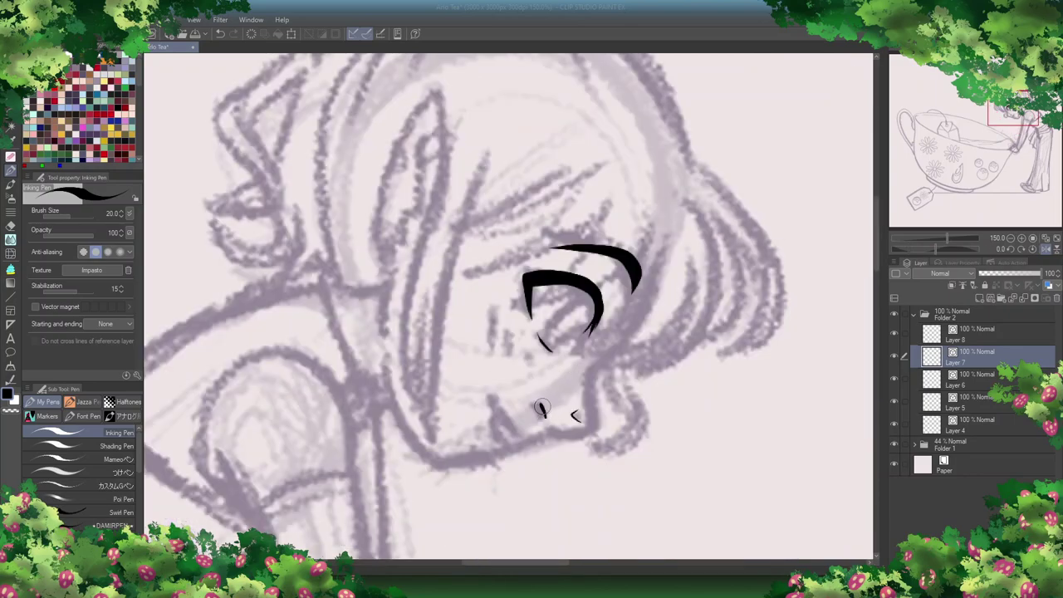
pyautogui.moveTo(424, 124); pyautogui.dragTo(420, 213)
pyautogui.hotkey('ctrl', 'z')
# Step: Ink the tea bag's curved string from the knot at its top over the rim of the cup
pyautogui.scroll(-3, 875, 278)
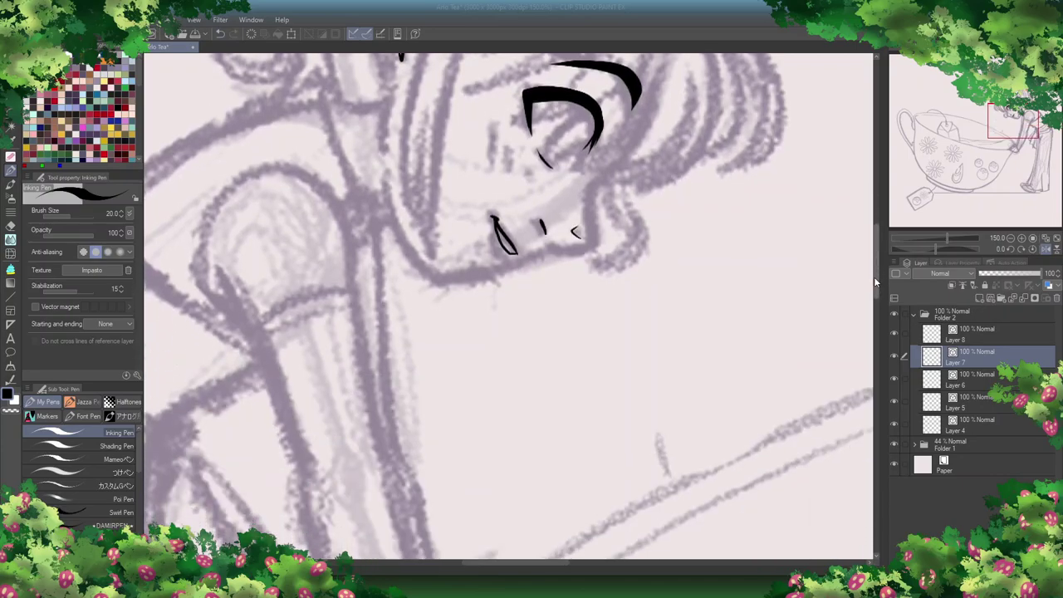
pyautogui.scroll(-5, 876, 252)
pyautogui.hscroll(10, 636, 565)
pyautogui.hscroll(-1, 572, 449)
pyautogui.scroll(-4, 883, 348)
pyautogui.scroll(9, 594, 292)
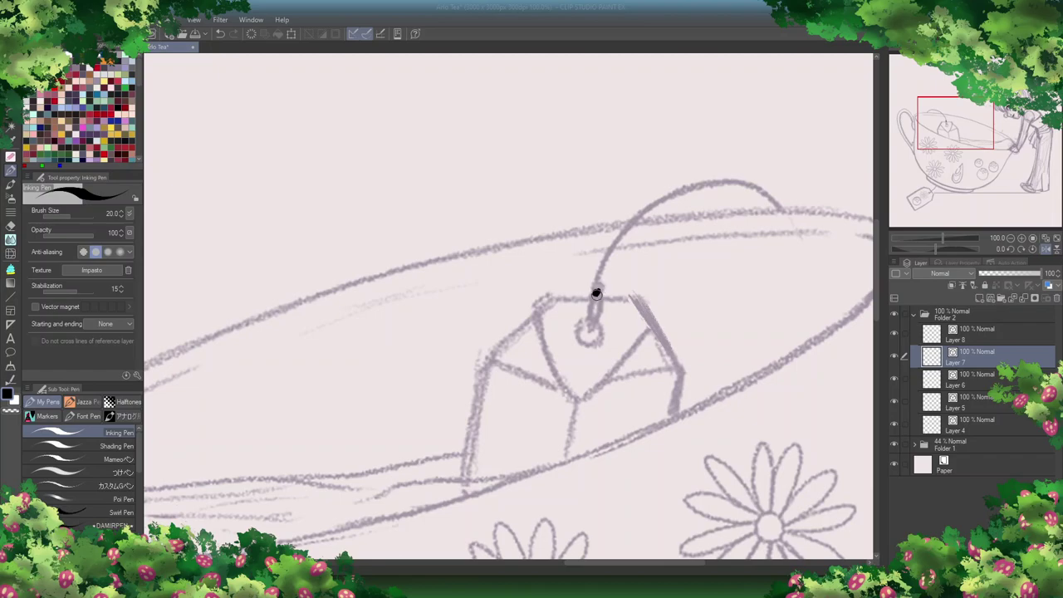
pyautogui.moveTo(596, 288)
pyautogui.mouseDown()
pyautogui.moveTo(609, 260)
pyautogui.moveTo(806, 224)
pyautogui.mouseUp()
pyautogui.hotkey('ctrl', 'z')
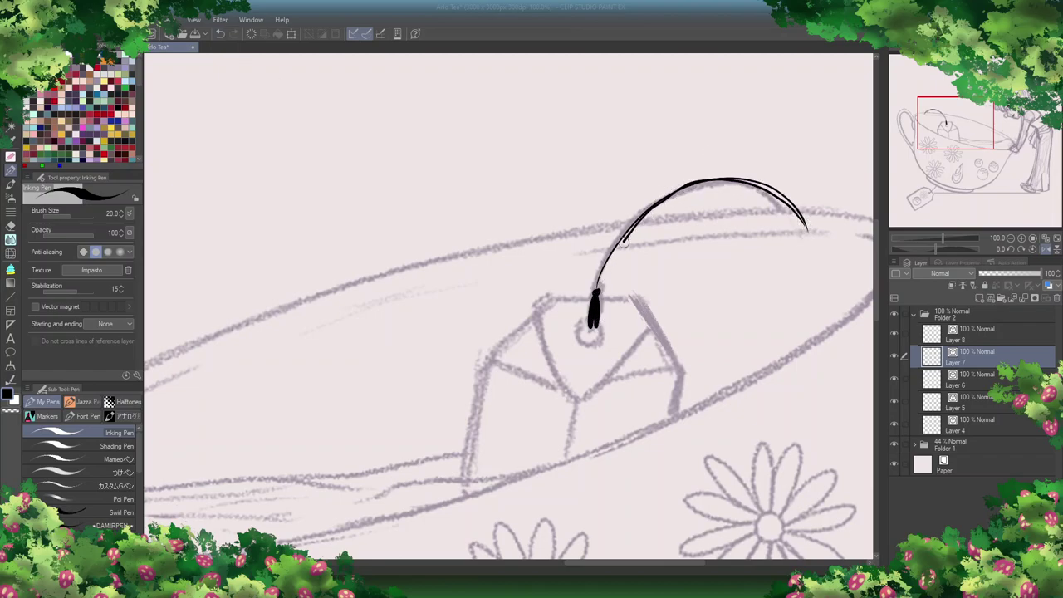
# Step: Ink the string that runs from the cup's base to the hole of the hanging tag
pyautogui.hscroll(8, 639, 218)
pyautogui.scroll(-8, 358, 373)
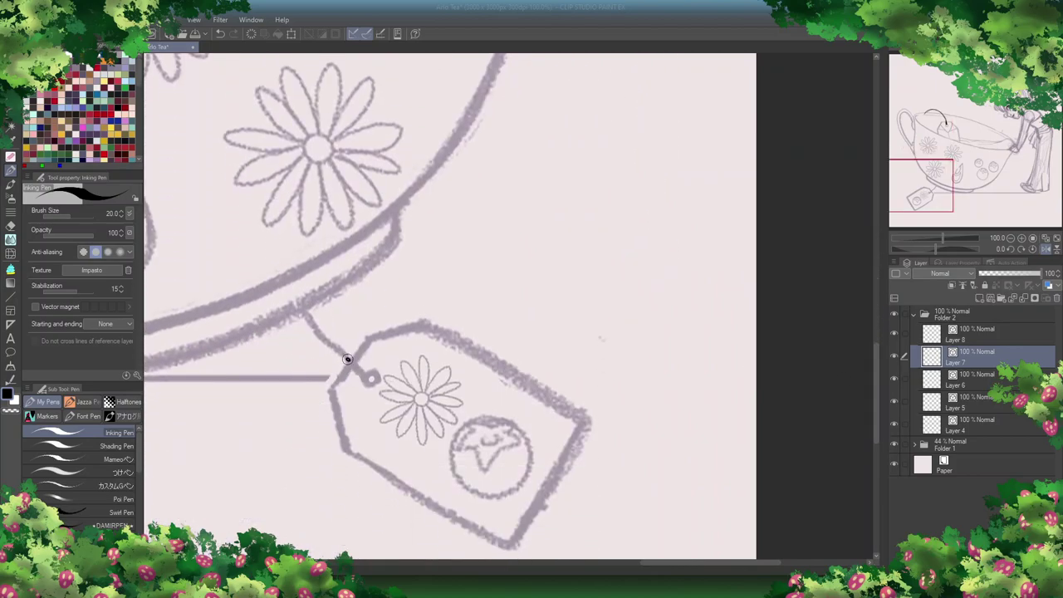
pyautogui.moveTo(347, 357); pyautogui.dragTo(300, 281)
pyautogui.hotkey('ctrl', 'z')
pyautogui.moveTo(332, 345); pyautogui.dragTo(548, 477)
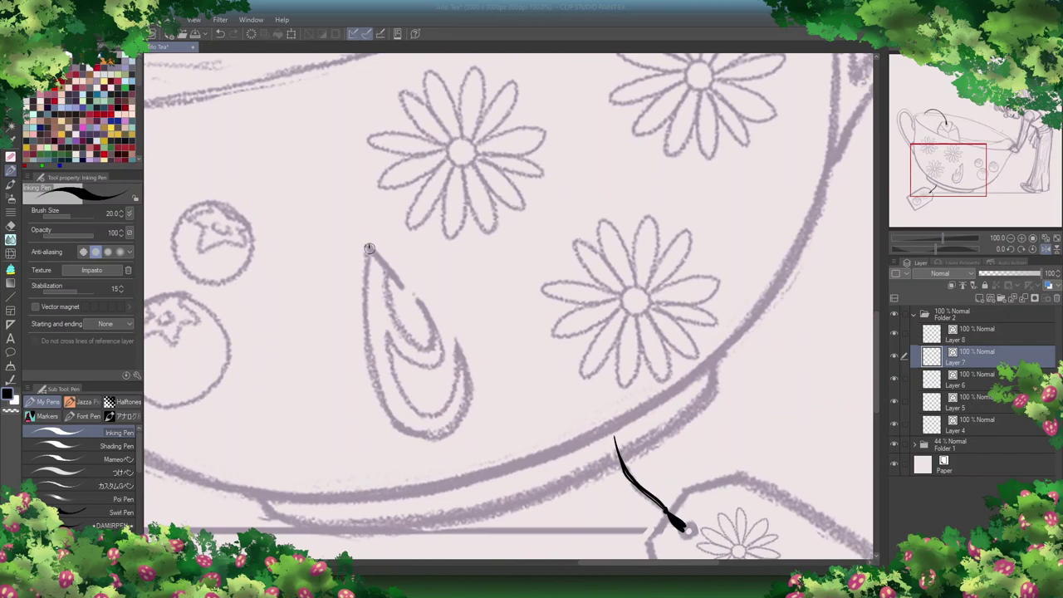
# Step: Ink the layered teardrop decoration on the lower part of the teacup
pyautogui.moveTo(369, 245)
pyautogui.mouseDown()
pyautogui.moveTo(394, 421)
pyautogui.moveTo(460, 347)
pyautogui.moveTo(383, 333)
pyautogui.mouseUp()
pyautogui.moveTo(416, 291)
pyautogui.mouseDown()
pyautogui.moveTo(438, 349)
pyautogui.moveTo(388, 265)
pyautogui.mouseUp()
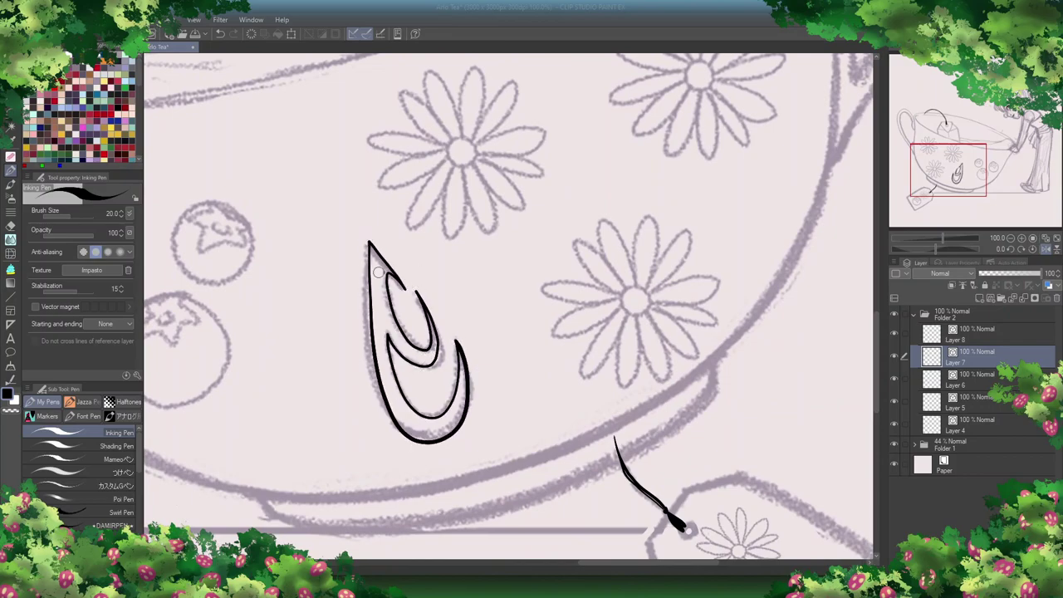
# Step: Ink the lowest blueberry on the cup with its star-shaped crown, erasing the outline that crosses the crown
pyautogui.scroll(1, 378, 273)
pyautogui.hscroll(-5, 459, 360)
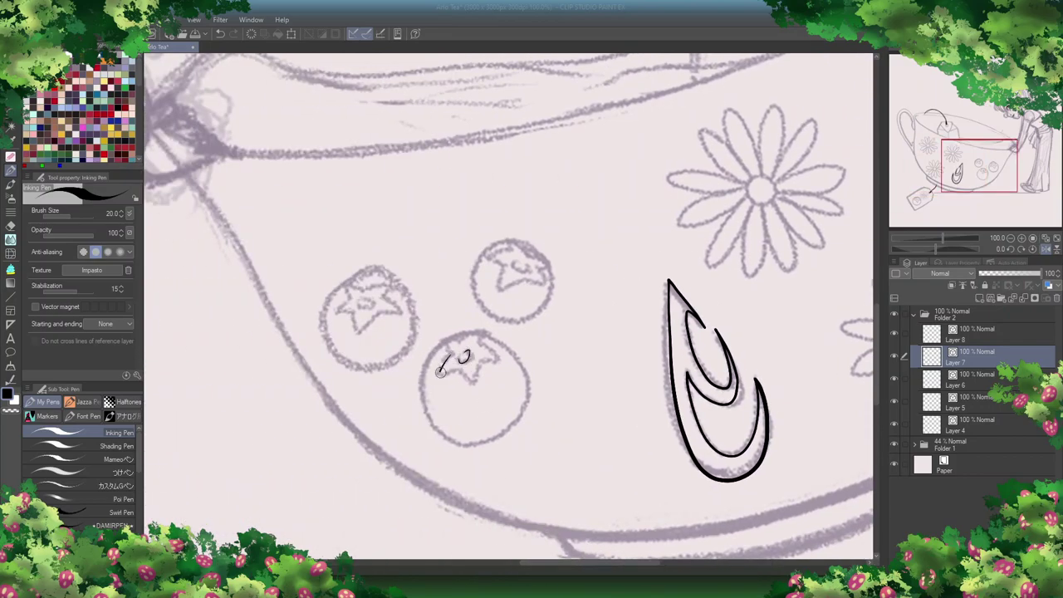
pyautogui.hotkey('ctrl', 'z')
pyautogui.moveTo(412, 383); pyautogui.dragTo(497, 341)
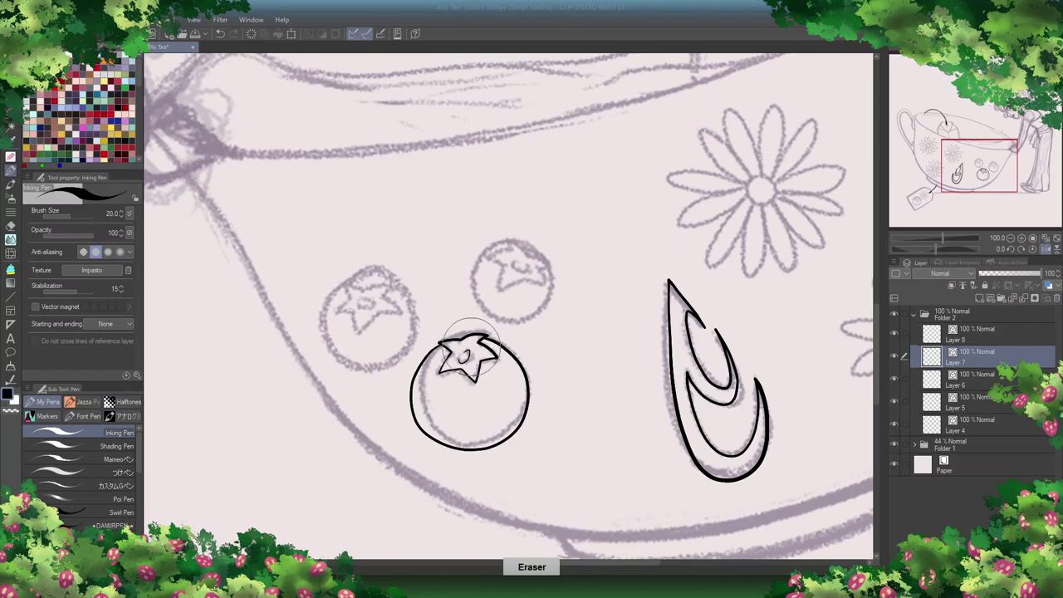
pyautogui.press('e')
pyautogui.press('p')
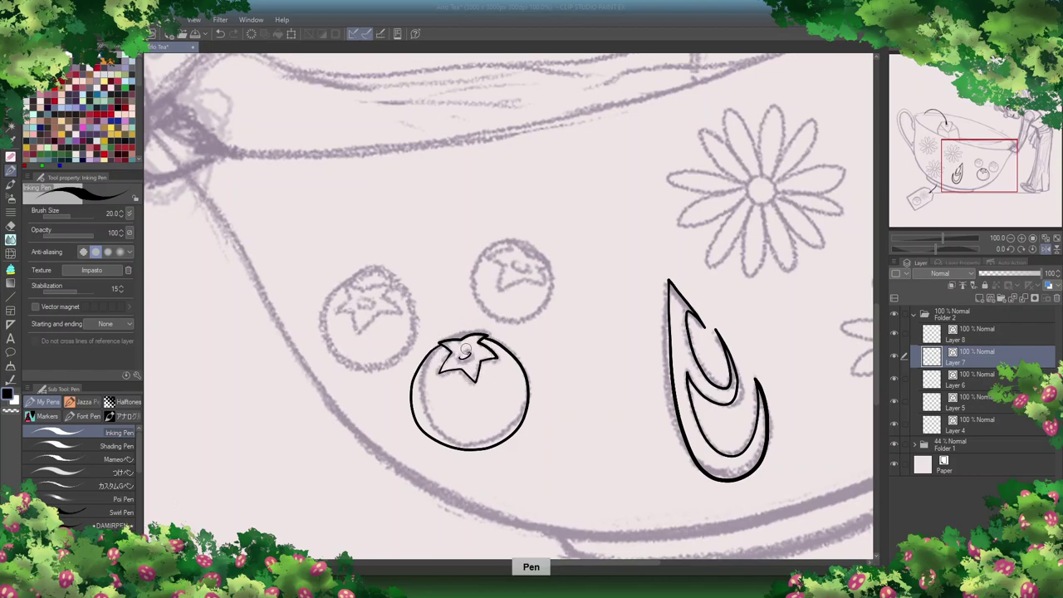
pyautogui.press('e')
pyautogui.press('p')
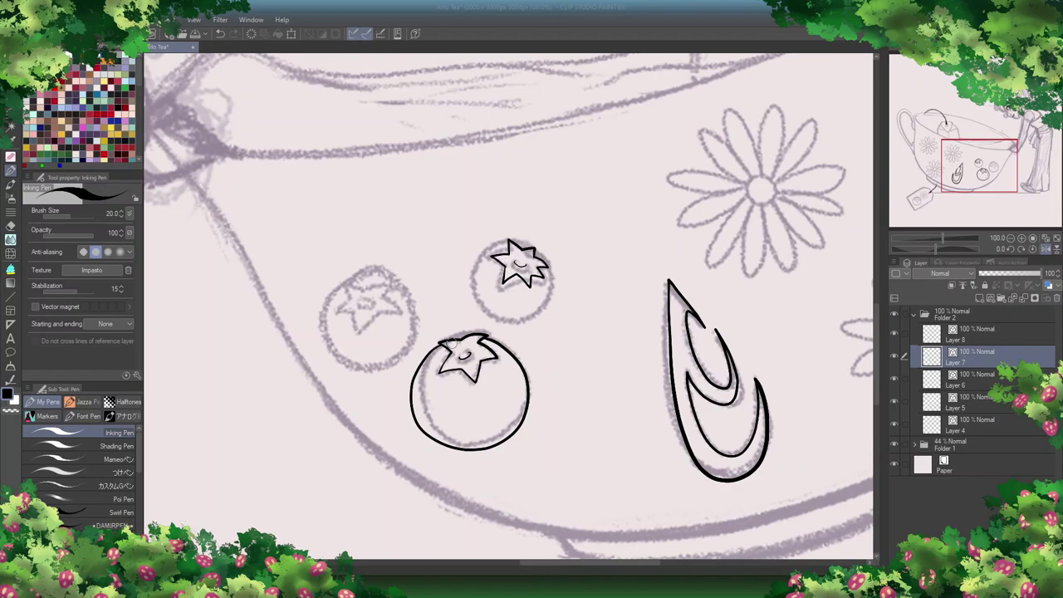
# Step: Ink the two remaining blueberries on the cup with round outlines, star-shaped crowns and small shading marks
pyautogui.moveTo(544, 264); pyautogui.dragTo(476, 257)
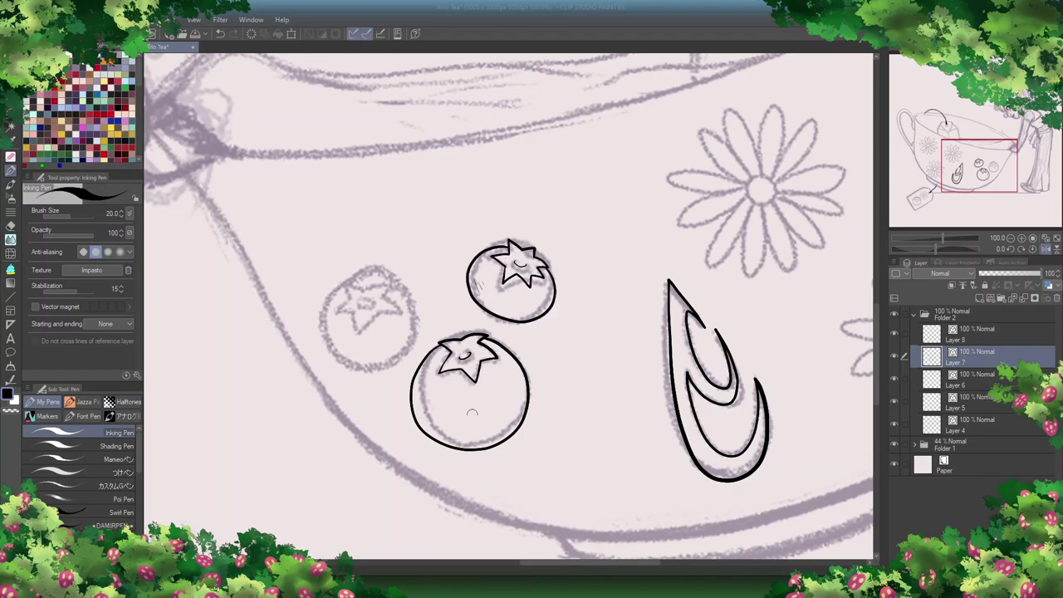
pyautogui.press('p')
pyautogui.moveTo(360, 304)
pyautogui.mouseDown()
pyautogui.moveTo(323, 316)
pyautogui.moveTo(408, 340)
pyautogui.moveTo(333, 288)
pyautogui.mouseUp()
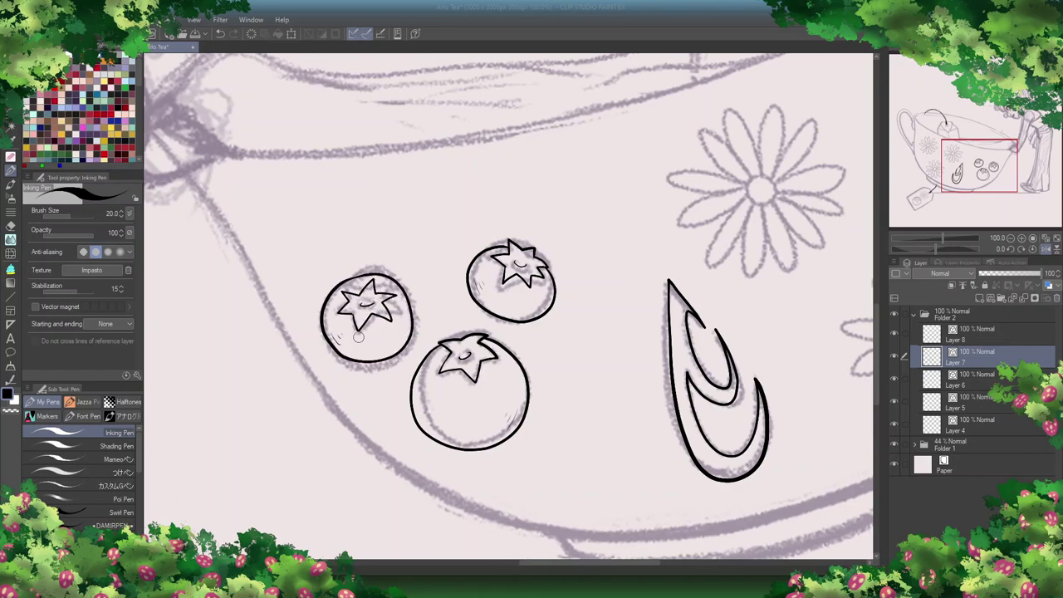
# Step: Lasso the upper-right blueberry and paste a copy of it
pyautogui.moveTo(879, 269); pyautogui.dragTo(883, 372)
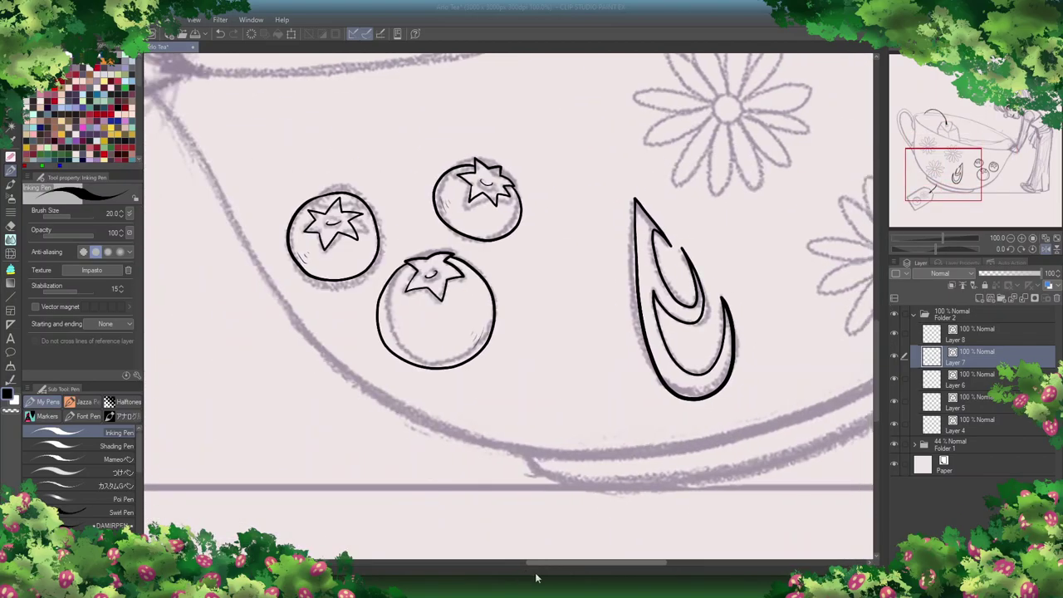
pyautogui.press('m')
pyautogui.moveTo(465, 141); pyautogui.dragTo(478, 140)
pyautogui.hotkey('ctrl', 'c')
pyautogui.hotkey('ctrl', 'v')
# Step: Mirror the blueberry copy onto the hanging tag at scale -86 by 97 and rotation -29, and merge it into Layer 7
pyautogui.hotkey('ctrl', 't')
pyautogui.moveTo(474, 201); pyautogui.dragTo(689, 465)
pyautogui.moveTo(632, 551); pyautogui.dragTo(211, 375)
pyautogui.moveTo(290, 290); pyautogui.dragTo(653, 404)
pyautogui.moveTo(701, 357); pyautogui.dragTo(708, 338)
pyautogui.moveTo(706, 390); pyautogui.dragTo(708, 422)
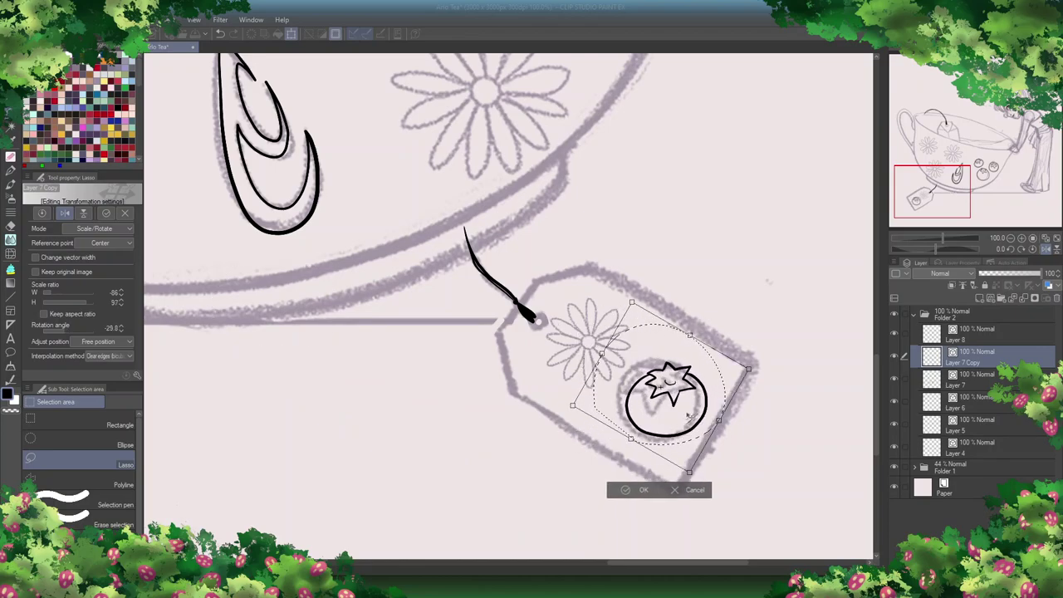
pyautogui.press('Return')
pyautogui.hotkey('ctrl', 'd')
pyautogui.hscroll(-5, 790, 433)
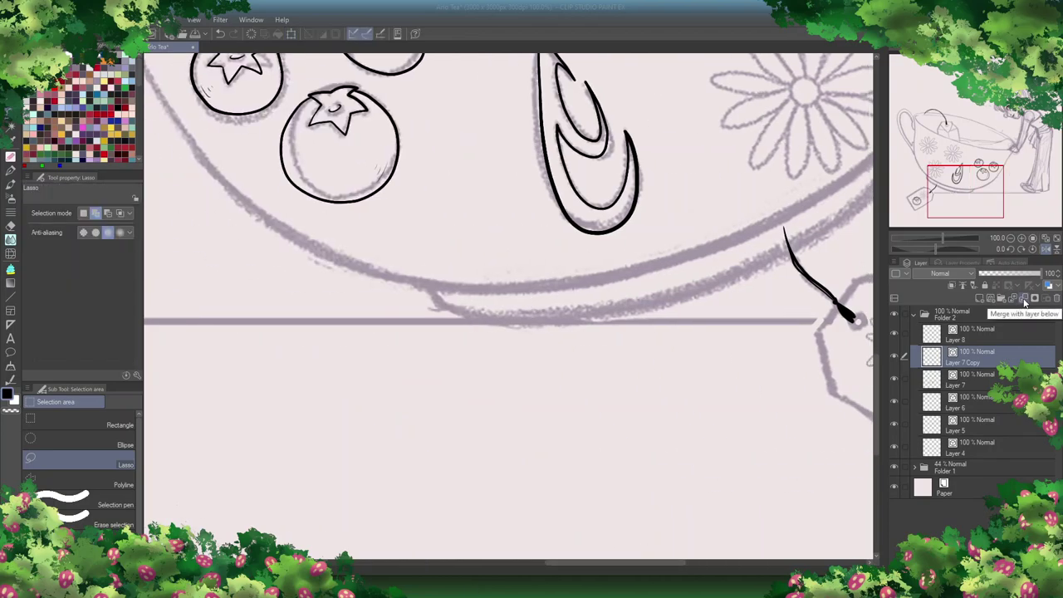
pyautogui.click(1023, 301)
# Step: Ink the round centre of the lowest daisy on the teacup
pyautogui.scroll(5, 876, 382)
pyautogui.hscroll(4, 875, 382)
pyautogui.press('e')
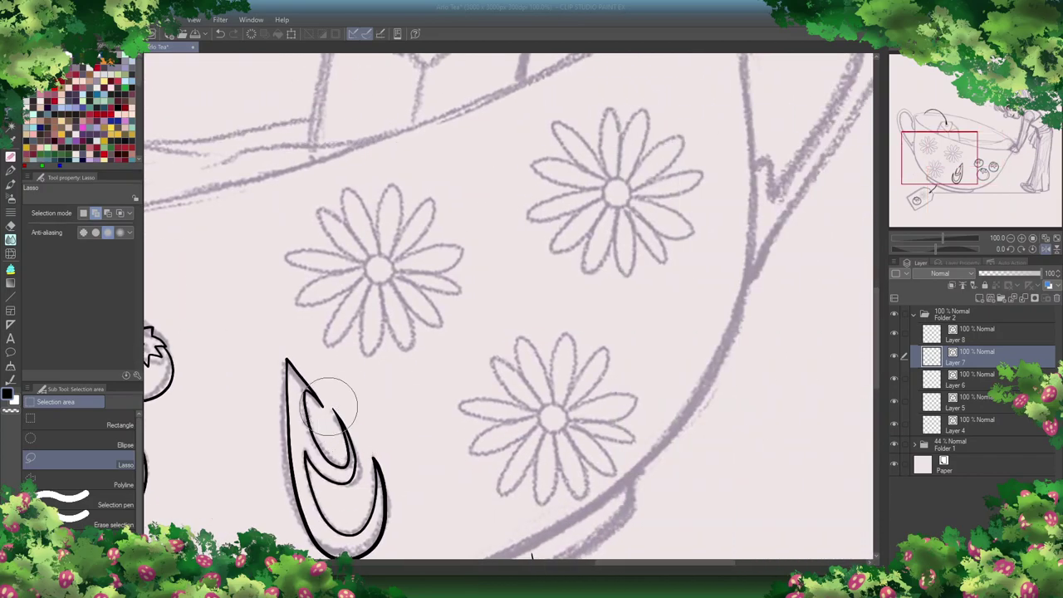
pyautogui.press('p')
pyautogui.moveTo(547, 423); pyautogui.dragTo(562, 408)
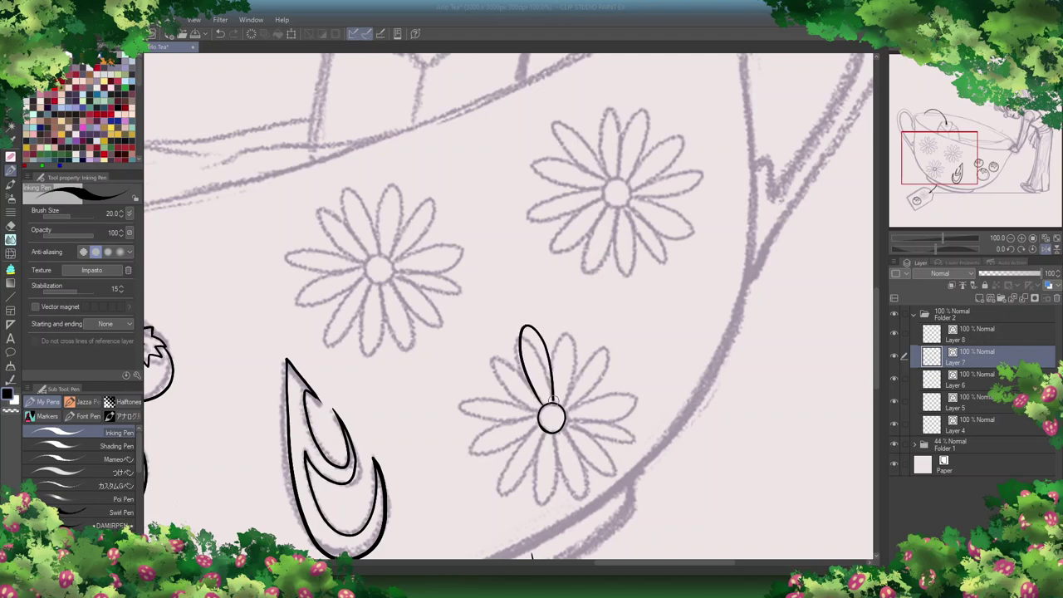
pyautogui.moveTo(549, 435); pyautogui.dragTo(544, 432)
pyautogui.click(221, 33)
pyautogui.click(221, 33)
pyautogui.click(222, 34)
pyautogui.click(222, 33)
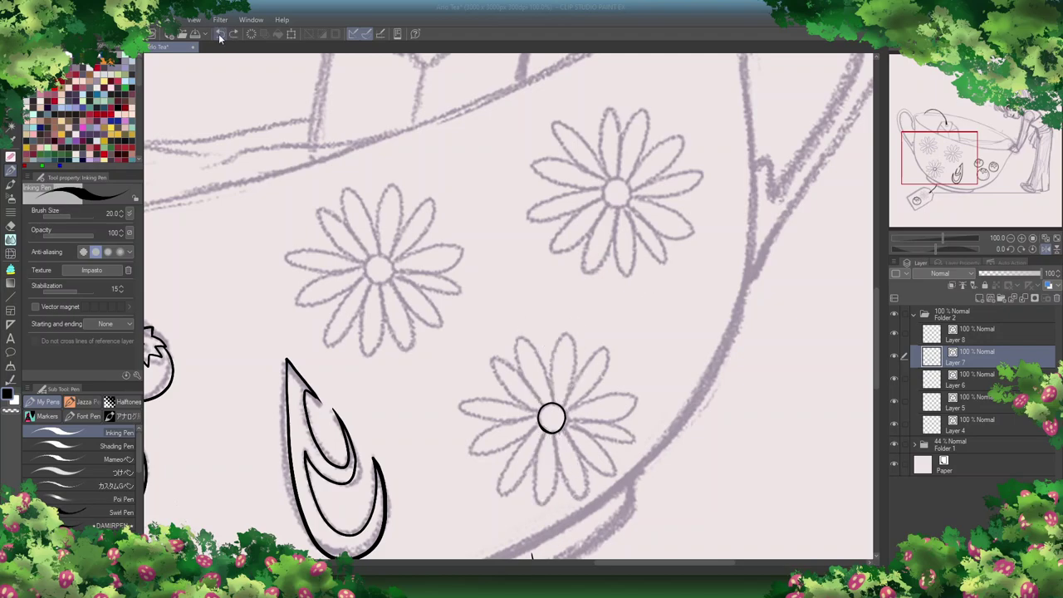
# Step: Create a symmetrical ruler with 14 lines and line symmetry, centred on the lowest daisy
pyautogui.click(10, 324)
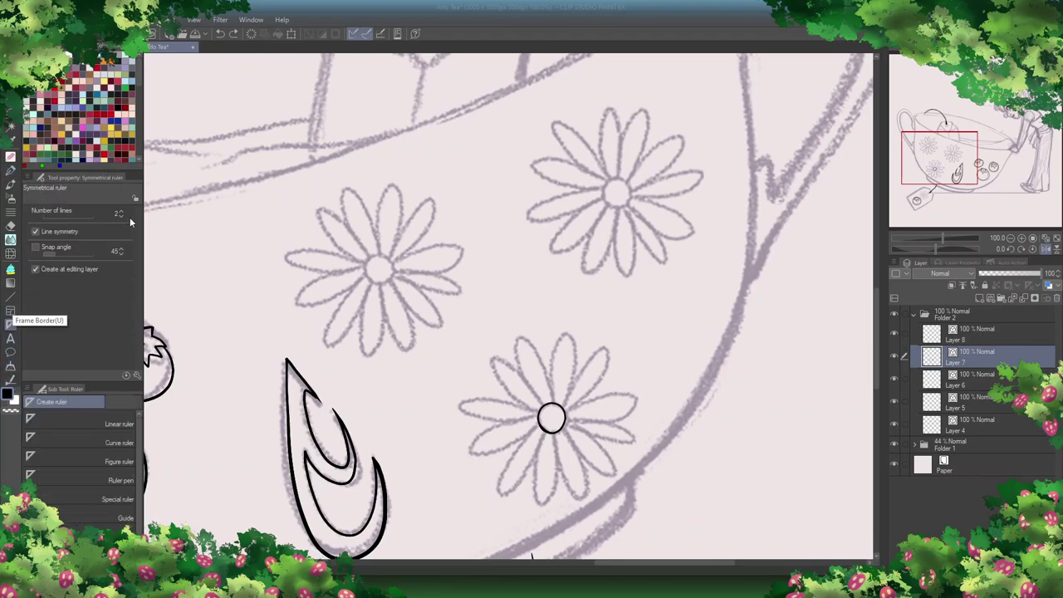
pyautogui.moveTo(552, 418); pyautogui.dragTo(189, 63)
pyautogui.moveTo(551, 418); pyautogui.dragTo(567, 320)
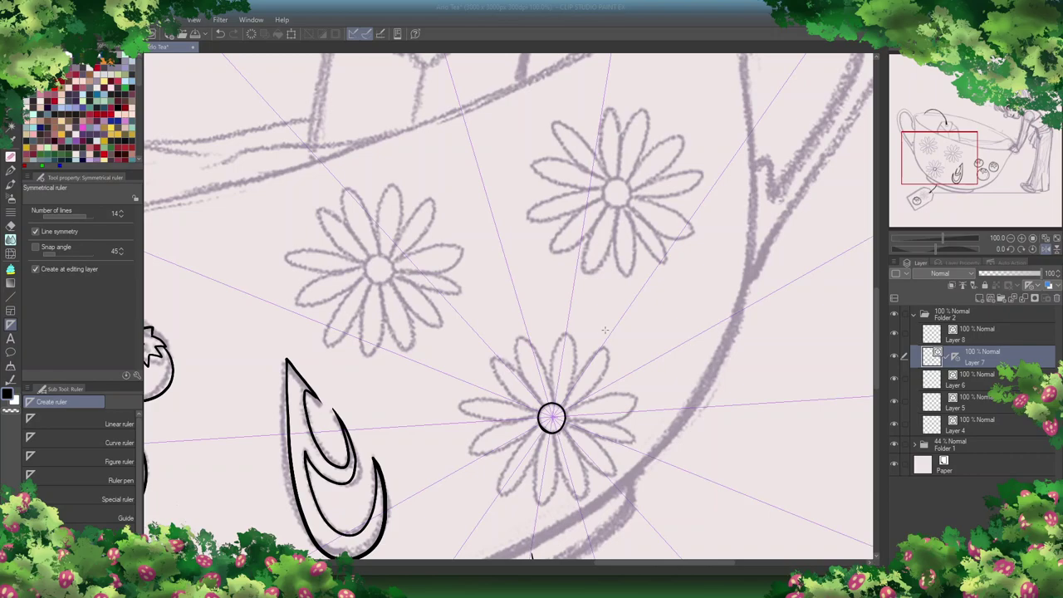
pyautogui.press('p')
pyautogui.moveTo(550, 415); pyautogui.dragTo(568, 334)
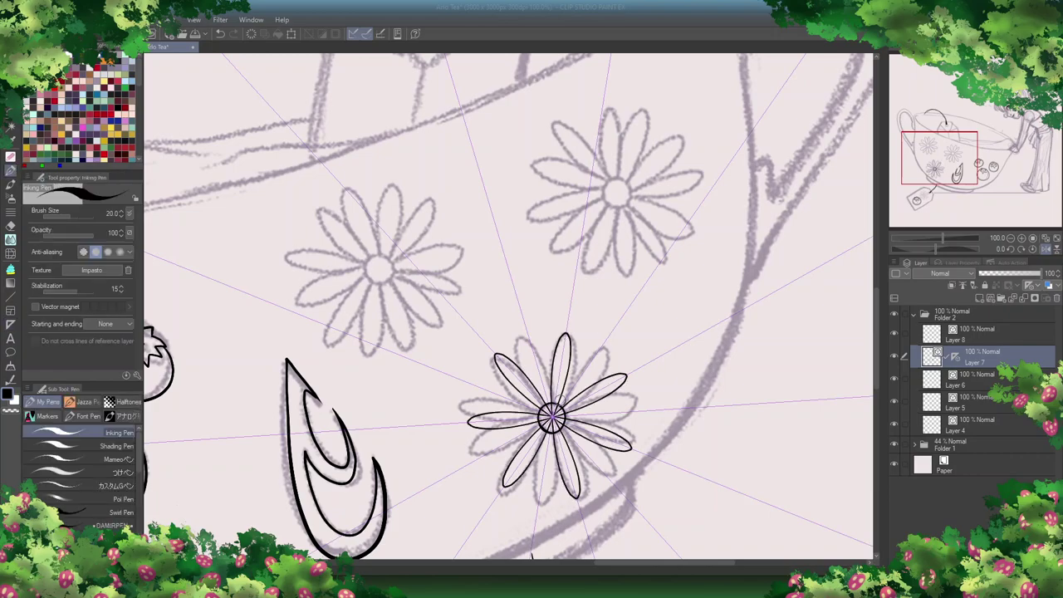
pyautogui.hotkey('ctrl', 'z')
pyautogui.hotkey('ctrl', 'z')
# Step: Ink the lowest daisy's ring of petals using the symmetry, clean up the overlaps, and remove the ruler from Layer 7
pyautogui.moveTo(553, 404)
pyautogui.mouseDown()
pyautogui.moveTo(565, 325)
pyautogui.moveTo(555, 405)
pyautogui.moveTo(593, 344)
pyautogui.moveTo(604, 367)
pyautogui.moveTo(541, 420)
pyautogui.moveTo(552, 400)
pyautogui.mouseUp()
pyautogui.press('e')
pyautogui.press('p')
pyautogui.press('p')
pyautogui.press('e')
pyautogui.press('p')
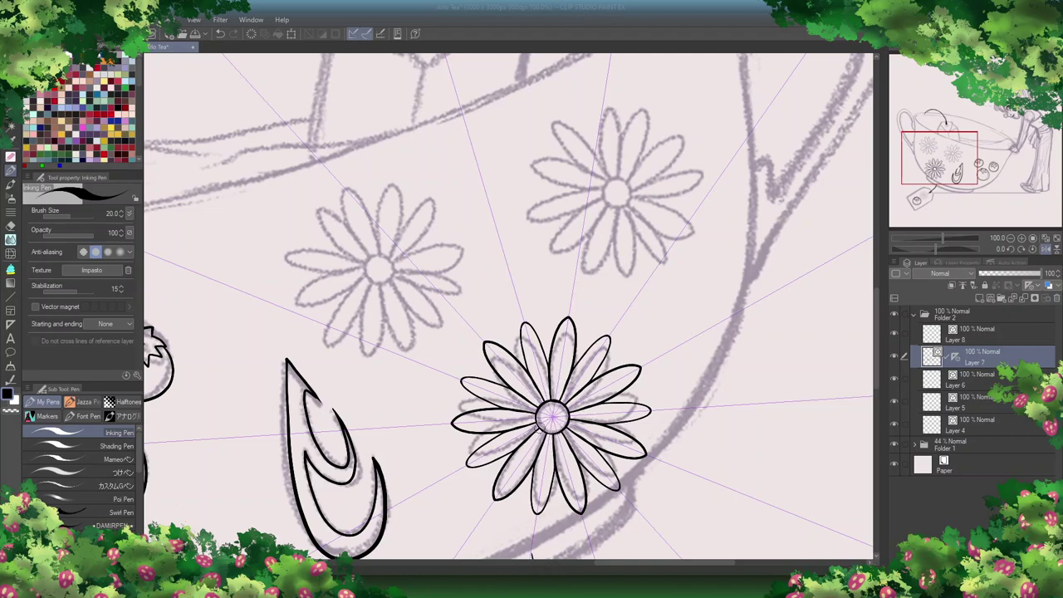
pyautogui.press('p')
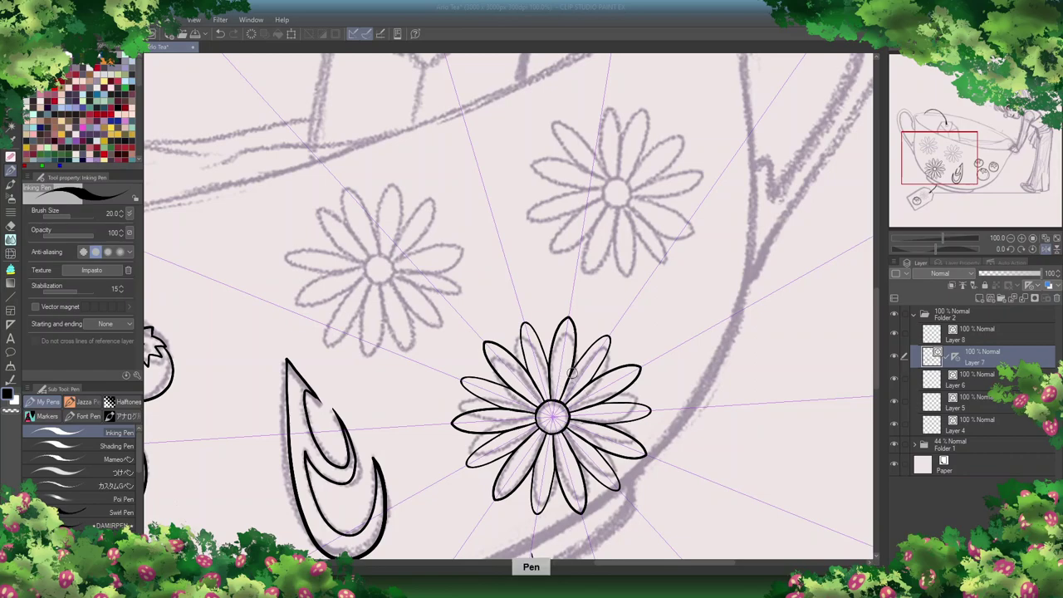
pyautogui.click(954, 356)
# Step: Duplicate the inked daisy and fit the copy, scaled down, over the upper-right daisy sketch on the cup
pyautogui.hotkey('ctrl', '-')
pyautogui.press('m')
pyautogui.moveTo(583, 457); pyautogui.dragTo(613, 430)
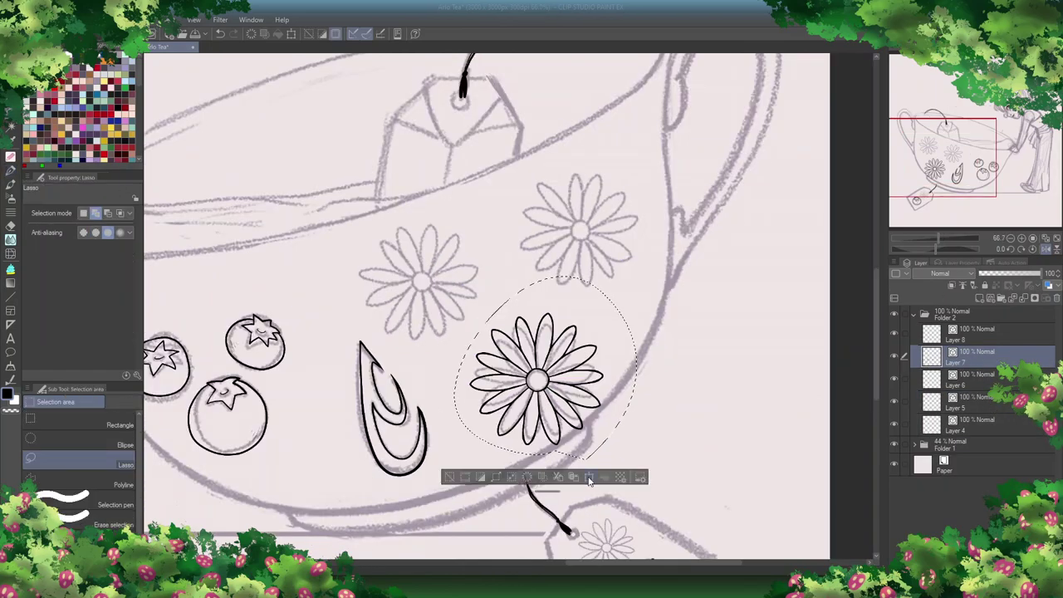
pyautogui.click(510, 478)
pyautogui.click(526, 477)
pyautogui.moveTo(570, 392); pyautogui.dragTo(613, 237)
pyautogui.press('Return')
# Step: Duplicate the lowest daisy again and fit the copy, scaled down, over the upper-left daisy sketch on the cup
pyautogui.moveTo(581, 453)
pyautogui.mouseDown()
pyautogui.moveTo(465, 349)
pyautogui.moveTo(610, 432)
pyautogui.mouseUp()
pyautogui.click(535, 479)
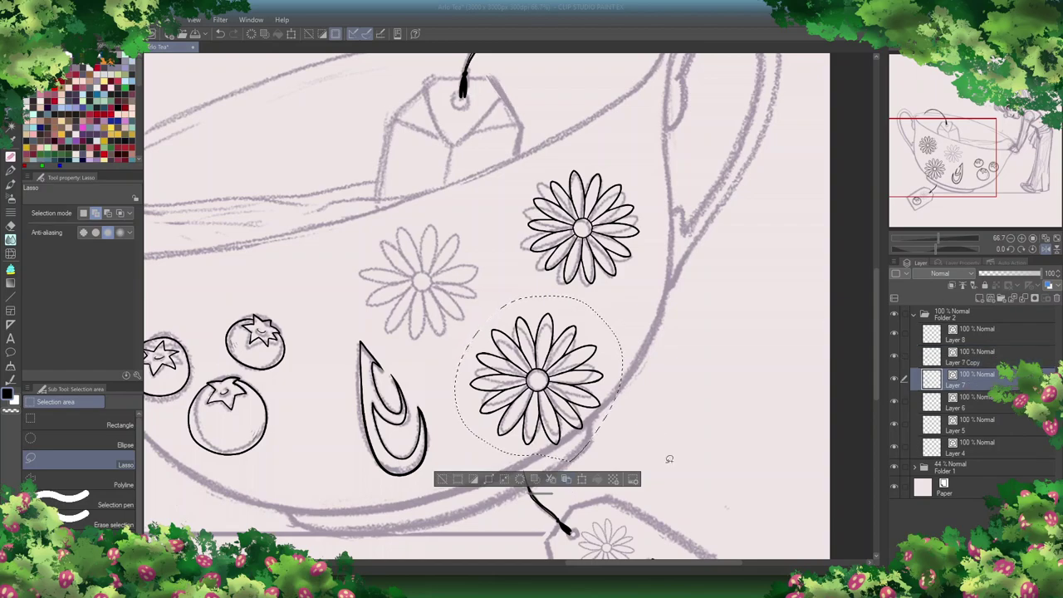
pyautogui.click(550, 479)
pyautogui.moveTo(539, 391); pyautogui.dragTo(416, 296)
pyautogui.moveTo(490, 374); pyautogui.dragTo(474, 353)
pyautogui.moveTo(499, 199); pyautogui.dragTo(511, 217)
pyautogui.moveTo(427, 254); pyautogui.dragTo(424, 282)
pyautogui.click(411, 377)
# Step: Merge both daisy copies into Layer 7 and keep that layer active
pyautogui.hotkey('ctrl', 'e')
pyautogui.hotkey('ctrl', 'e')
pyautogui.click(992, 353)
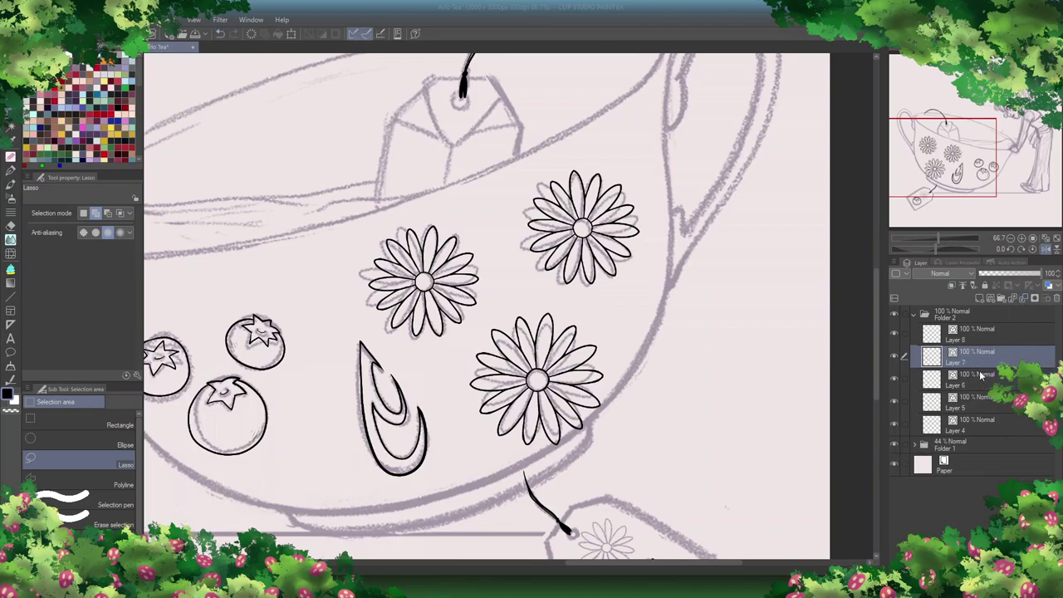
# Step: Lasso the lowest daisy on the cup and scale it down slightly
pyautogui.scroll(-2, 876, 344)
pyautogui.scroll(-1, 876, 344)
pyautogui.moveTo(573, 158); pyautogui.dragTo(565, 159)
pyautogui.hotkey('ctrl', 't')
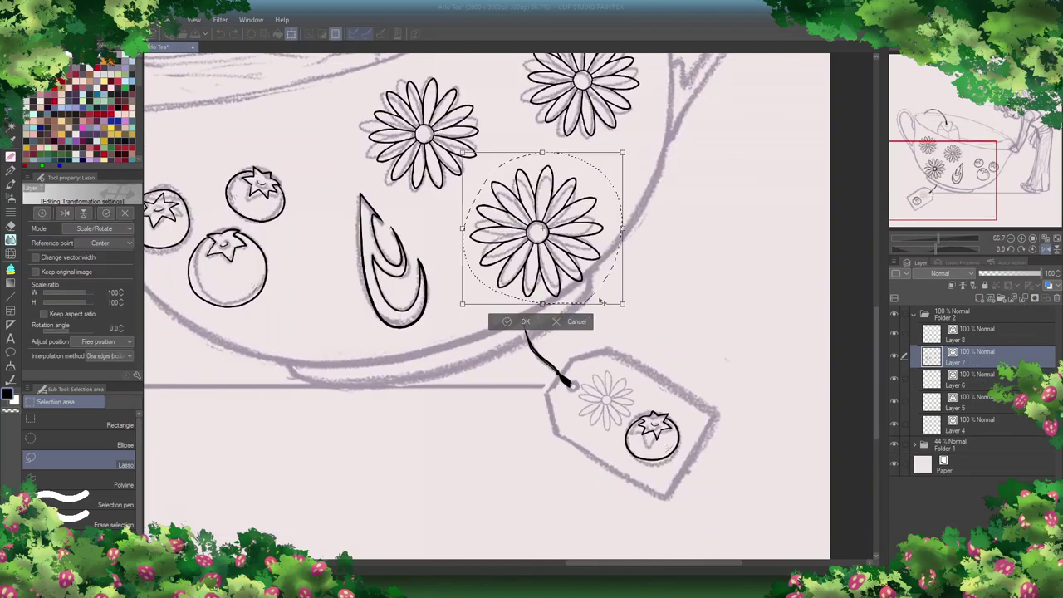
# Step: Paste a daisy copy onto the hanging tag's flower sketch at 44 by 41 percent scale and merge it into Layer 7
pyautogui.hotkey('ctrl', 'c')
pyautogui.hotkey('ctrl', 'v')
pyautogui.moveTo(563, 260)
pyautogui.mouseDown()
pyautogui.moveTo(546, 415)
pyautogui.moveTo(623, 406)
pyautogui.mouseUp()
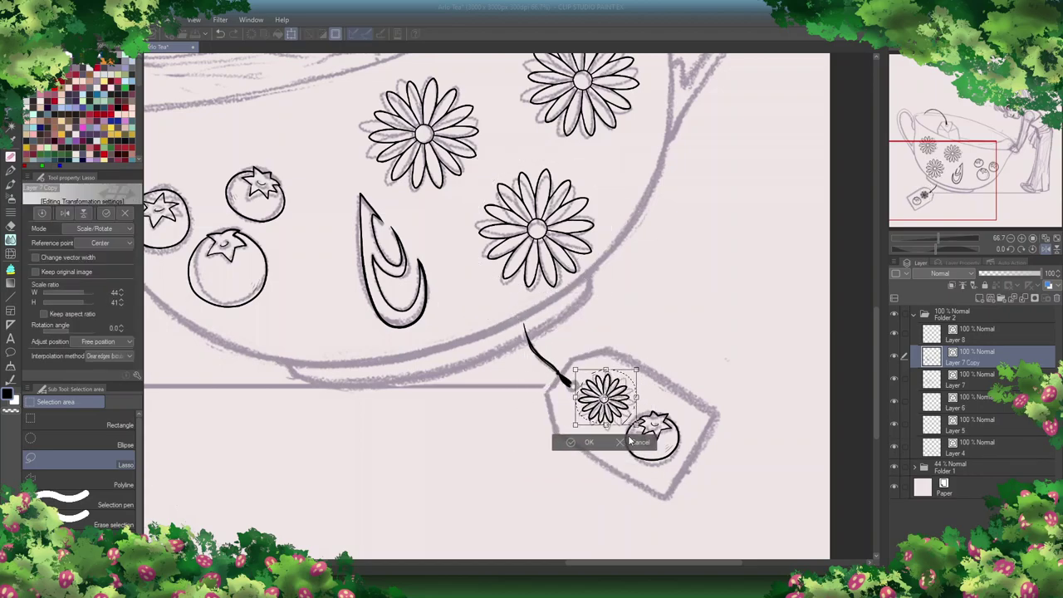
pyautogui.press('Return')
pyautogui.click(1022, 299)
# Step: Reduce Layer 7's opacity to 50% and make Layer 6 active for inking around the fairy's face
pyautogui.scroll(4, 639, 428)
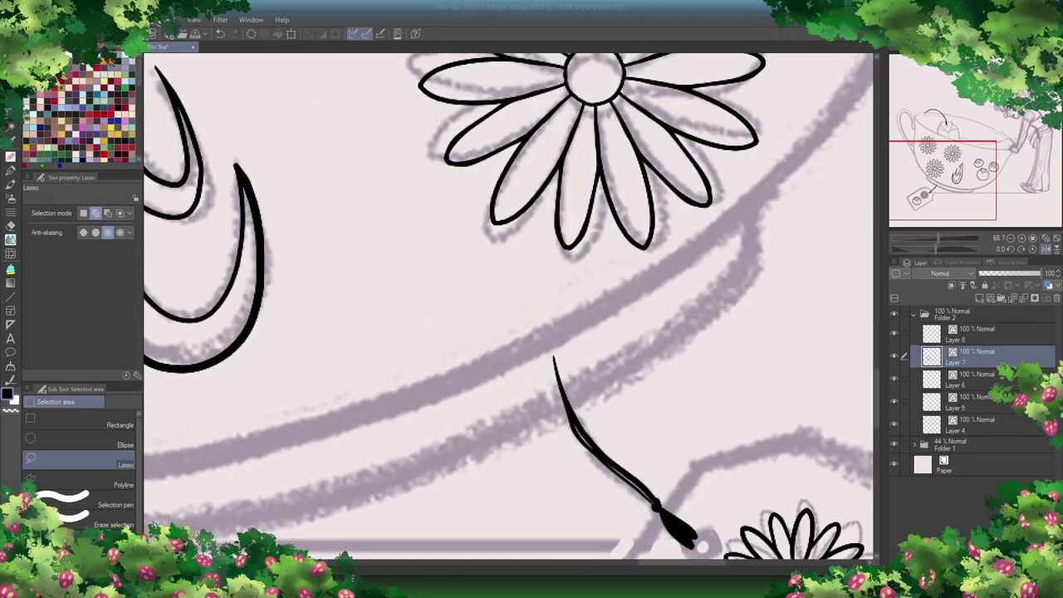
pyautogui.press('p')
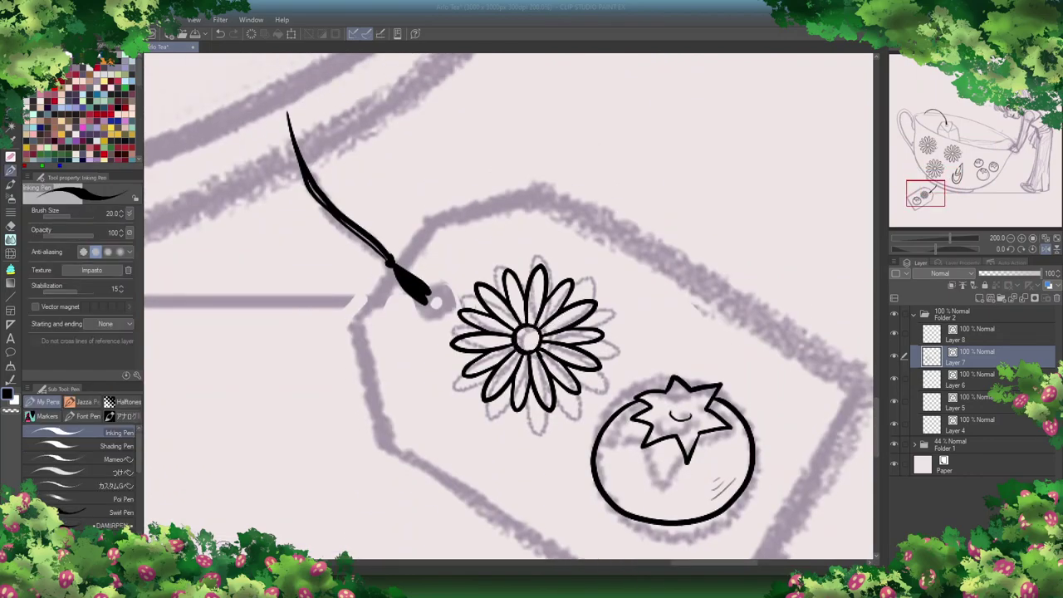
pyautogui.scroll(-4, 509, 307)
pyautogui.scroll(2, 509, 307)
pyautogui.click(964, 379)
pyautogui.moveTo(614, 530); pyautogui.dragTo(153, 418)
pyautogui.scroll(3, 665, 316)
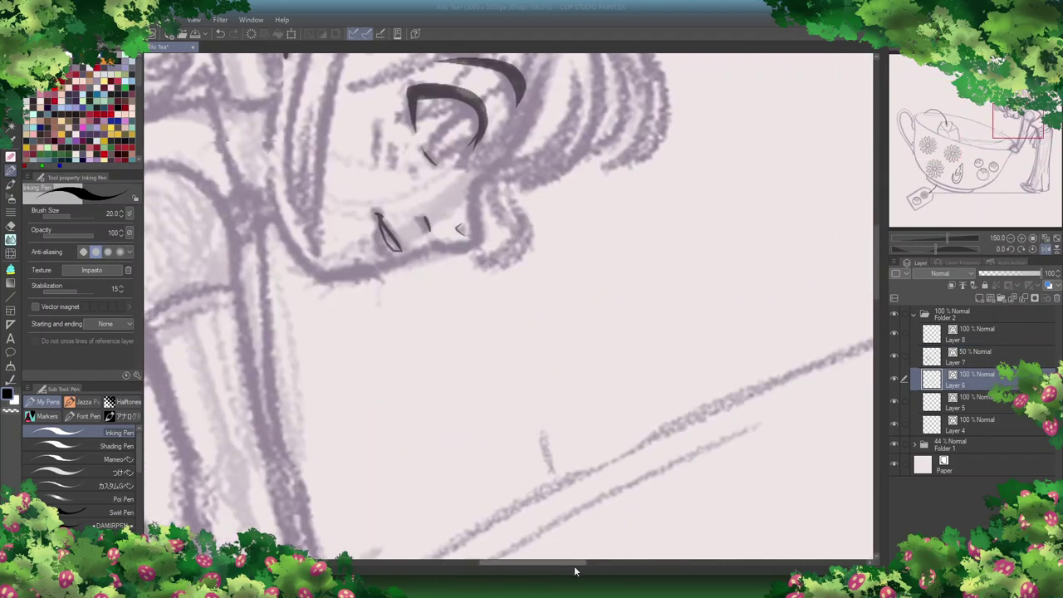
# Step: Ink the fairy's pointed ear and the face outline around the cheek, chin, nose and forehead on Layer 6
pyautogui.moveTo(615, 75); pyautogui.dragTo(615, 312)
pyautogui.moveTo(564, 284); pyautogui.dragTo(488, 407)
pyautogui.moveTo(481, 470)
pyautogui.mouseDown()
pyautogui.moveTo(332, 505)
pyautogui.moveTo(278, 386)
pyautogui.mouseUp()
pyautogui.hotkey('ctrl', 'z')
pyautogui.moveTo(335, 251)
pyautogui.mouseDown()
pyautogui.moveTo(333, 238)
pyautogui.moveTo(272, 271)
pyautogui.mouseUp()
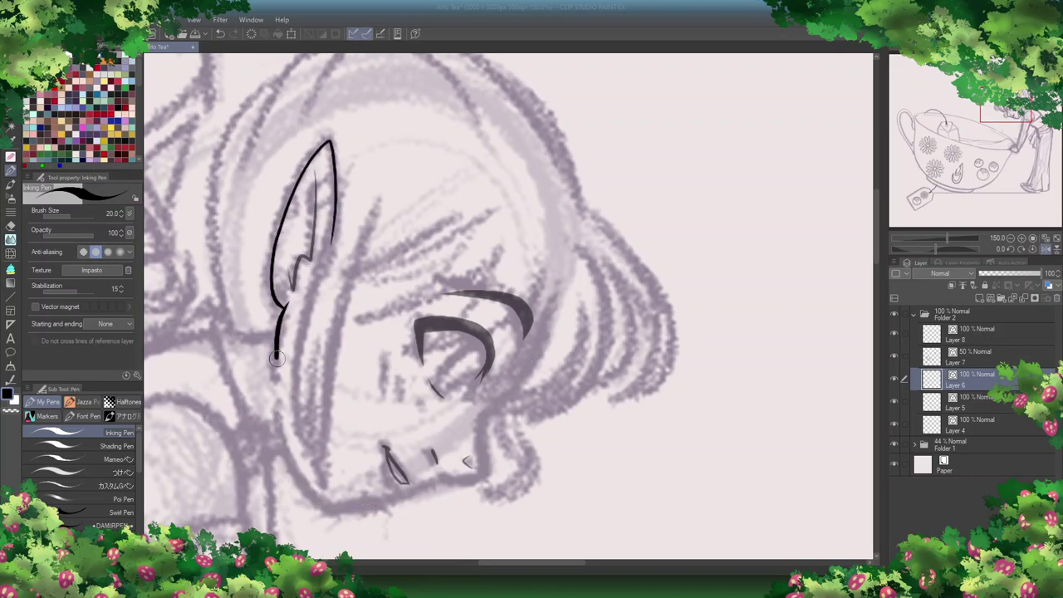
pyautogui.moveTo(484, 459)
pyautogui.mouseDown()
pyautogui.moveTo(363, 501)
pyautogui.moveTo(279, 403)
pyautogui.mouseUp()
pyautogui.moveTo(488, 430); pyautogui.dragTo(560, 288)
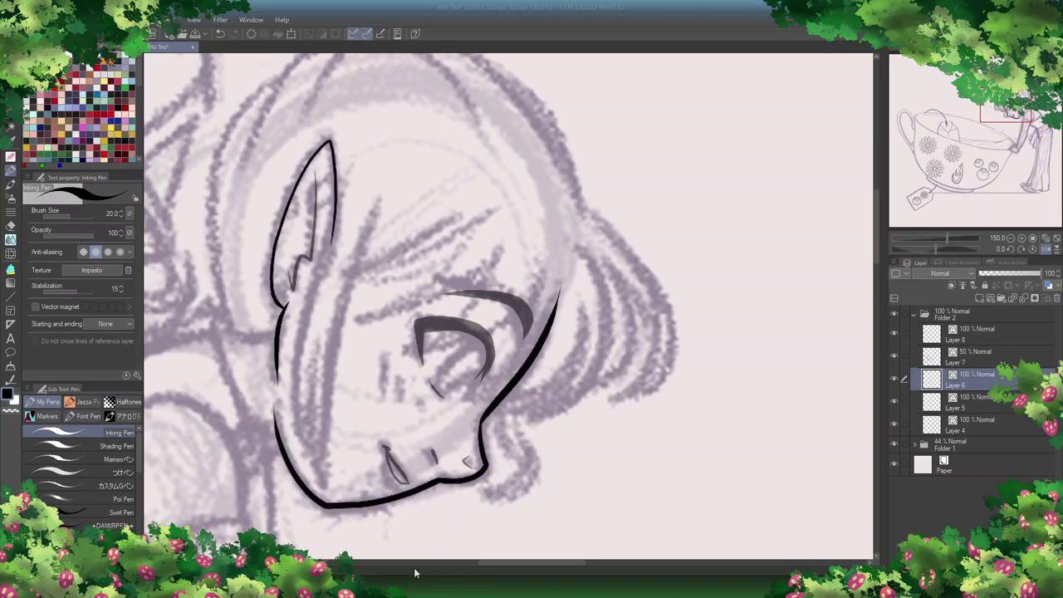
# Step: Ink short strokes for the back and front of the fairy's neck
pyautogui.moveTo(582, 564); pyautogui.dragTo(536, 584)
pyautogui.moveTo(544, 330); pyautogui.dragTo(488, 341)
pyautogui.scroll(-3, 532, 332)
pyautogui.moveTo(581, 328); pyautogui.dragTo(532, 329)
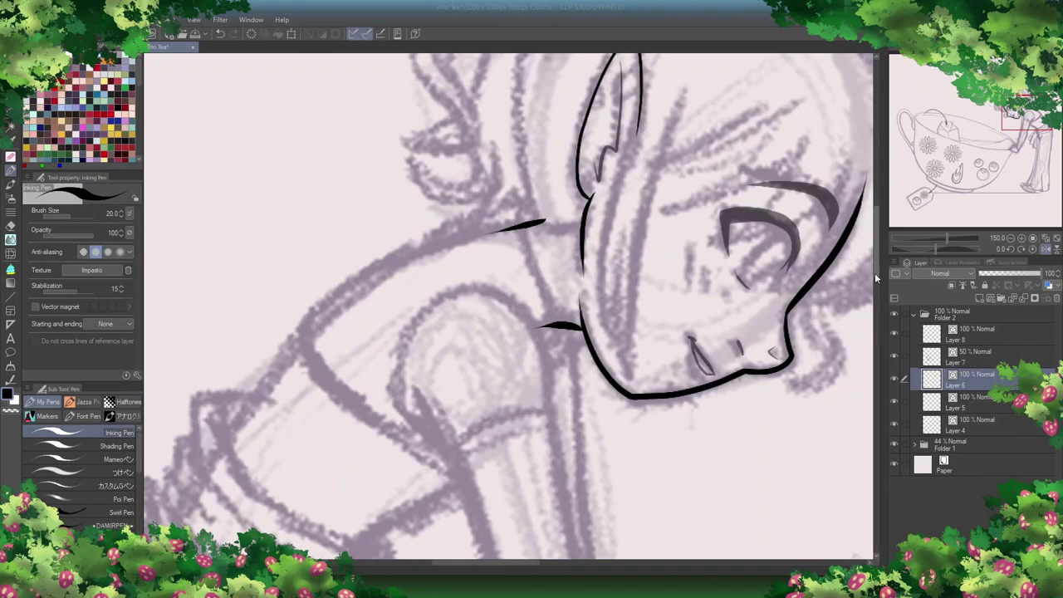
# Step: Ink the fairy's shoulder and upper-arm lines and the fingers gripping the teacup's rim
pyautogui.scroll(-2, 875, 277)
pyautogui.hscroll(3, 876, 278)
pyautogui.scroll(-2, 876, 277)
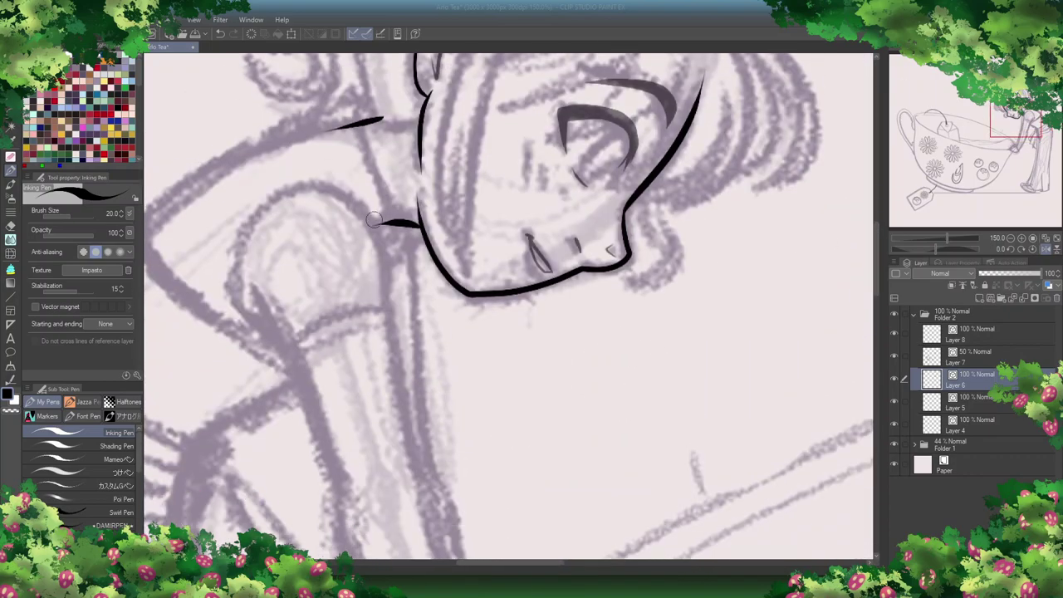
pyautogui.moveTo(309, 184); pyautogui.dragTo(391, 334)
pyautogui.moveTo(295, 382); pyautogui.dragTo(254, 276)
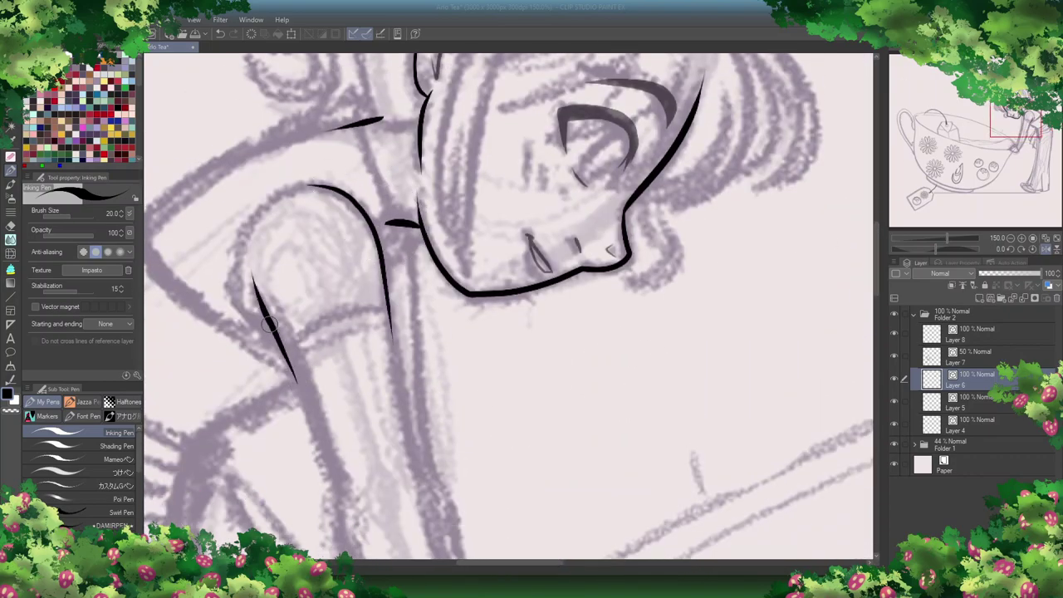
pyautogui.moveTo(416, 259); pyautogui.dragTo(420, 369)
pyautogui.scroll(-10, 823, 292)
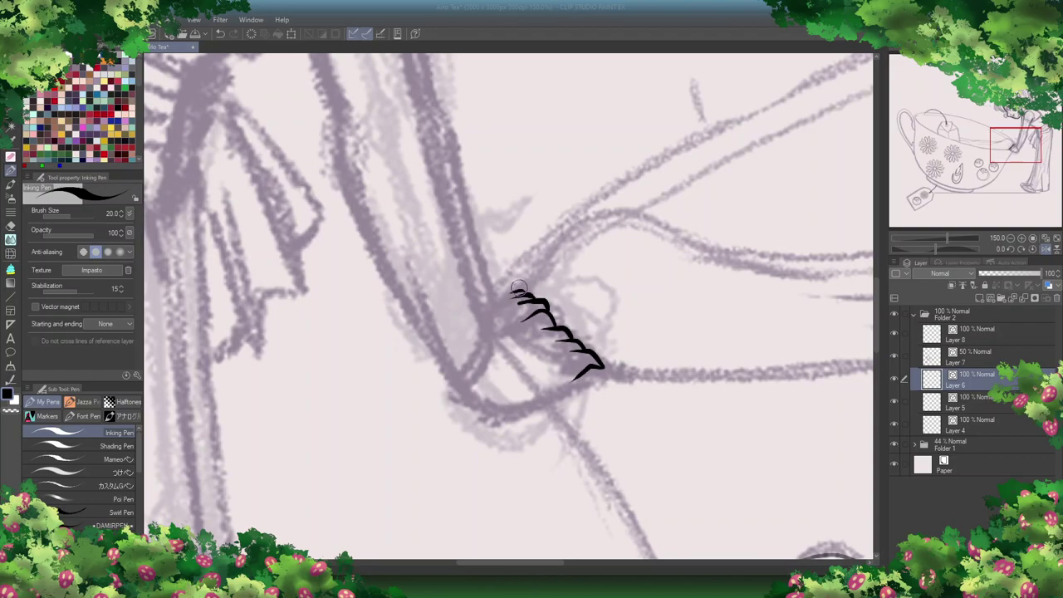
pyautogui.scroll(-5, 532, 264)
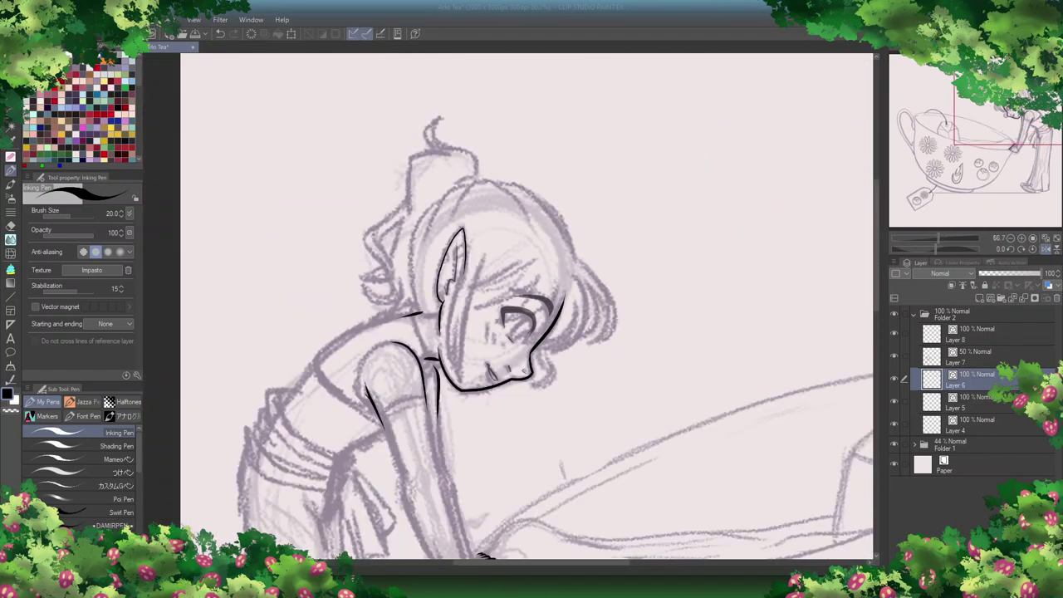
# Step: Ink the folded tea bag resting in the cup together with its string
pyautogui.moveTo(864, 399)
pyautogui.mouseDown()
pyautogui.moveTo(828, 299)
pyautogui.moveTo(698, 296)
pyautogui.moveTo(449, 84)
pyautogui.moveTo(448, 322)
pyautogui.mouseUp()
pyautogui.moveTo(462, 265); pyautogui.dragTo(444, 354)
pyautogui.moveTo(558, 233); pyautogui.dragTo(544, 280)
pyautogui.moveTo(494, 242); pyautogui.dragTo(691, 231)
pyautogui.moveTo(581, 416); pyautogui.dragTo(543, 156)
# Step: Ink the outline of the hanging tag around the daisy and blueberry
pyautogui.moveTo(755, 439); pyautogui.dragTo(519, 444)
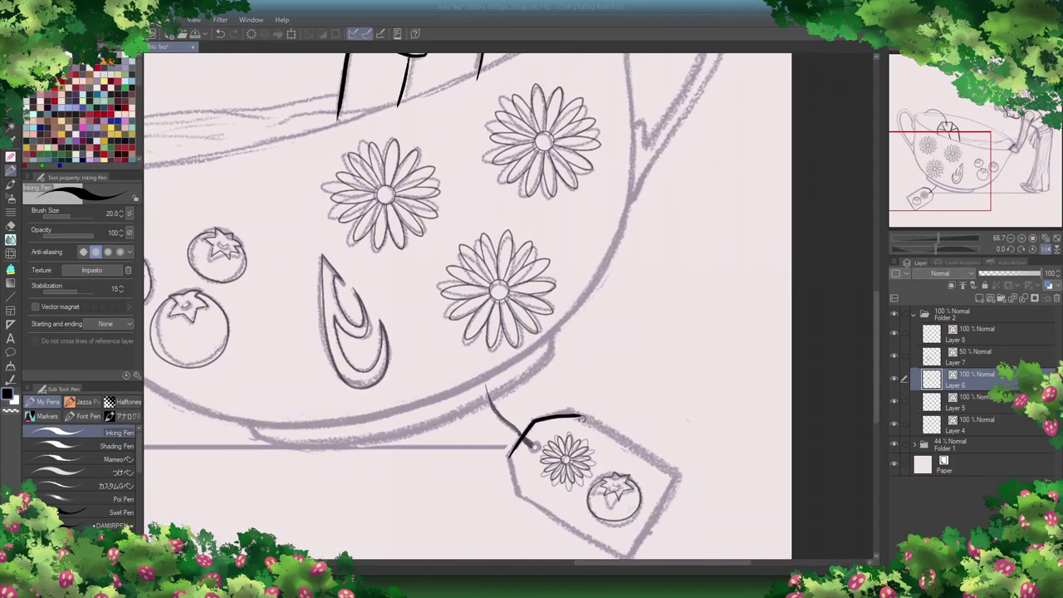
pyautogui.moveTo(653, 458); pyautogui.dragTo(677, 472)
pyautogui.scroll(-3, 580, 297)
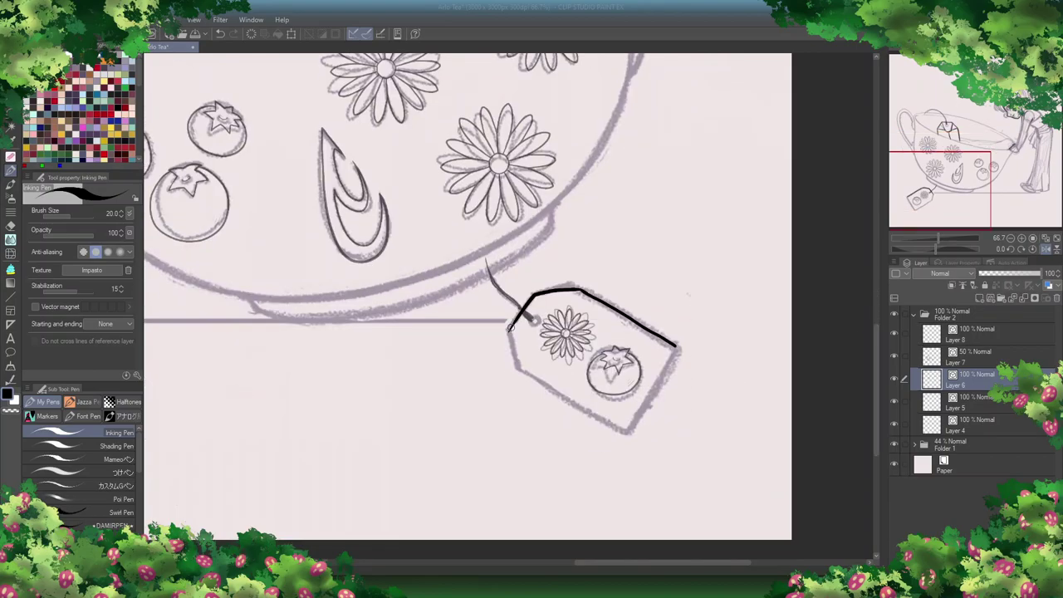
pyautogui.moveTo(568, 396); pyautogui.dragTo(677, 349)
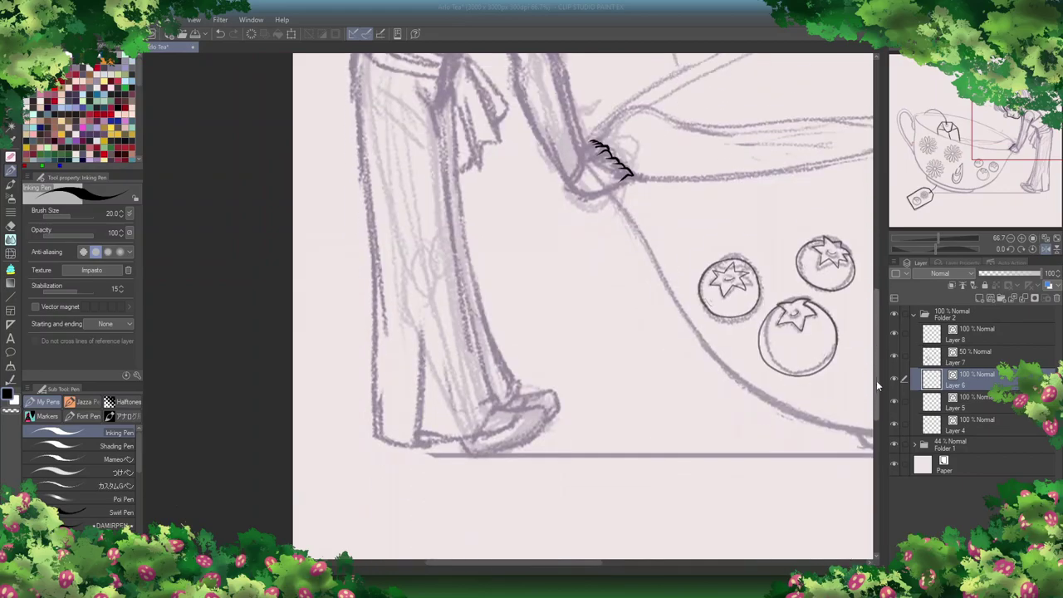
# Step: Lower Layer 6's opacity to 57% and ink the long hair lock in front of the ear on Layer 8
pyautogui.moveTo(594, 407); pyautogui.dragTo(616, 388)
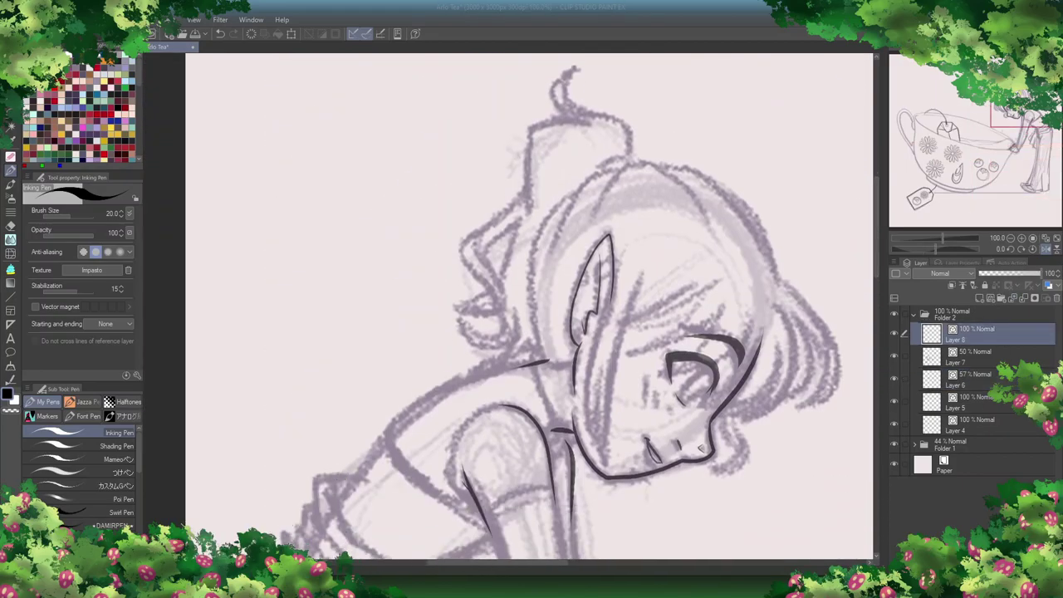
pyautogui.hotkey('ctrl', '+')
pyautogui.moveTo(459, 542)
pyautogui.mouseDown()
pyautogui.moveTo(510, 264)
pyautogui.moveTo(468, 336)
pyautogui.mouseUp()
pyautogui.moveTo(451, 515); pyautogui.dragTo(475, 256)
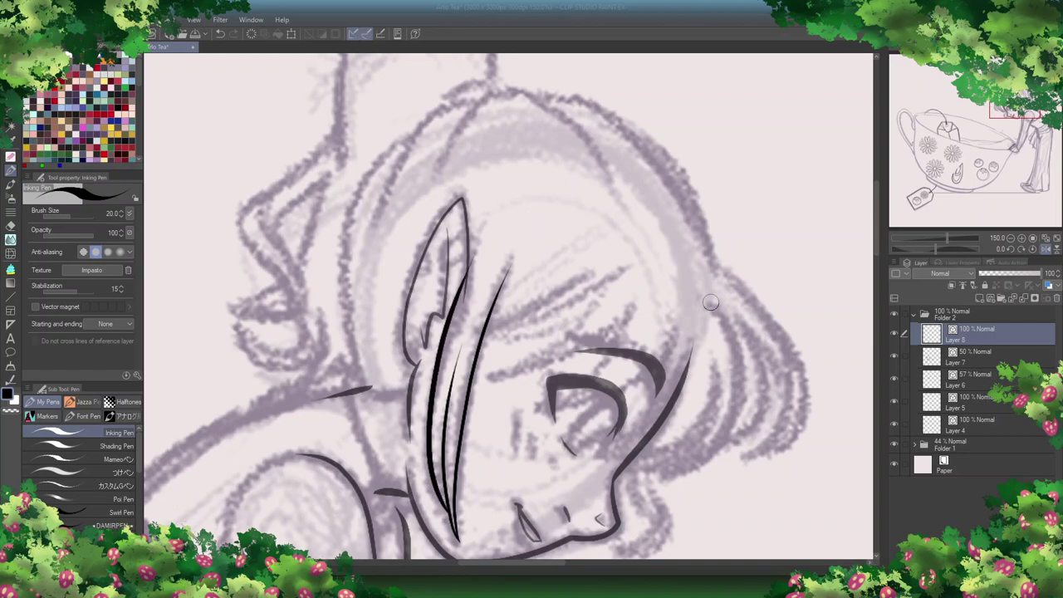
# Step: Ink the fairy's bangs sweeping across the forehead and over the eye, cleaning up strokes with the eraser
pyautogui.moveTo(711, 303); pyautogui.dragTo(656, 480)
pyautogui.moveTo(730, 357); pyautogui.dragTo(606, 457)
pyautogui.moveTo(674, 359); pyautogui.dragTo(618, 459)
pyautogui.press('e')
pyautogui.moveTo(485, 334); pyautogui.dragTo(601, 274)
pyautogui.moveTo(513, 331); pyautogui.dragTo(603, 294)
pyautogui.moveTo(487, 374)
pyautogui.mouseDown()
pyautogui.moveTo(602, 296)
pyautogui.moveTo(616, 319)
pyautogui.mouseUp()
pyautogui.moveTo(549, 366)
pyautogui.mouseDown()
pyautogui.moveTo(658, 323)
pyautogui.moveTo(537, 399)
pyautogui.mouseUp()
pyautogui.moveTo(657, 344); pyautogui.dragTo(539, 392)
# Step: Ink the side tuft of hair in front of the forehead and the small curl below it by the face
pyautogui.moveTo(721, 271)
pyautogui.mouseDown()
pyautogui.moveTo(770, 314)
pyautogui.moveTo(736, 459)
pyautogui.mouseUp()
pyautogui.moveTo(665, 332); pyautogui.dragTo(415, 332)
pyautogui.moveTo(475, 287); pyautogui.dragTo(503, 466)
pyautogui.moveTo(476, 309)
pyautogui.mouseDown()
pyautogui.moveTo(515, 376)
pyautogui.moveTo(454, 462)
pyautogui.mouseUp()
pyautogui.scroll(-3, 797, 262)
pyautogui.moveTo(386, 299); pyautogui.dragTo(377, 358)
pyautogui.moveTo(378, 275)
pyautogui.mouseDown()
pyautogui.moveTo(686, 278)
pyautogui.moveTo(605, 388)
pyautogui.moveTo(605, 555)
pyautogui.mouseUp()
# Step: Ink the crown of the hair from front to nape, with inner strands converging at the ponytail's base
pyautogui.moveTo(508, 182); pyautogui.dragTo(594, 227)
pyautogui.moveTo(540, 188); pyautogui.dragTo(636, 328)
pyautogui.moveTo(615, 203); pyautogui.dragTo(741, 374)
pyautogui.press('e')
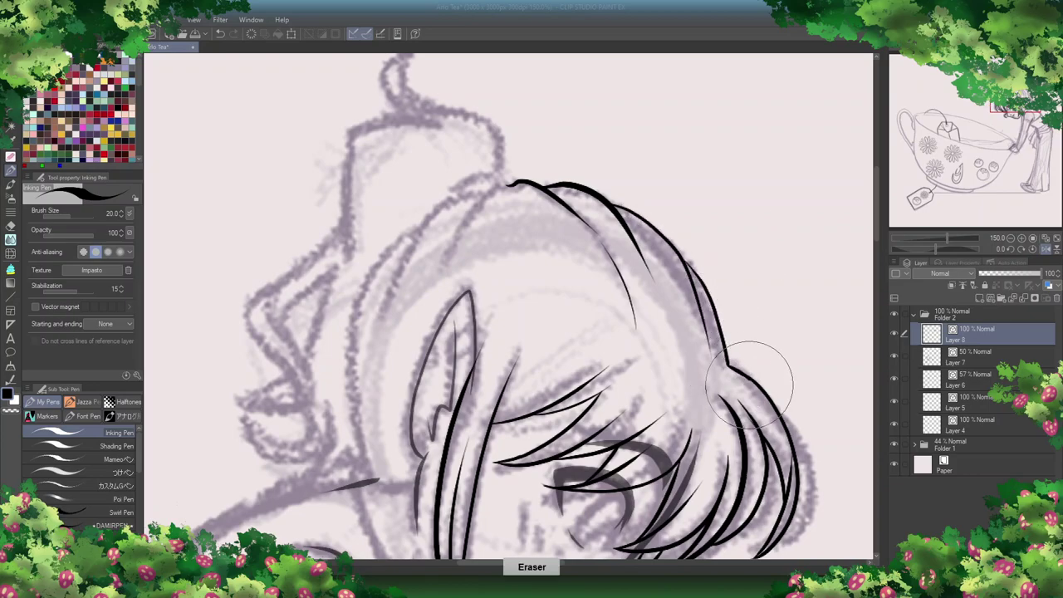
pyautogui.press('p')
pyautogui.moveTo(522, 181)
pyautogui.mouseDown()
pyautogui.moveTo(466, 193)
pyautogui.moveTo(391, 322)
pyautogui.mouseUp()
pyautogui.moveTo(425, 225); pyautogui.dragTo(376, 479)
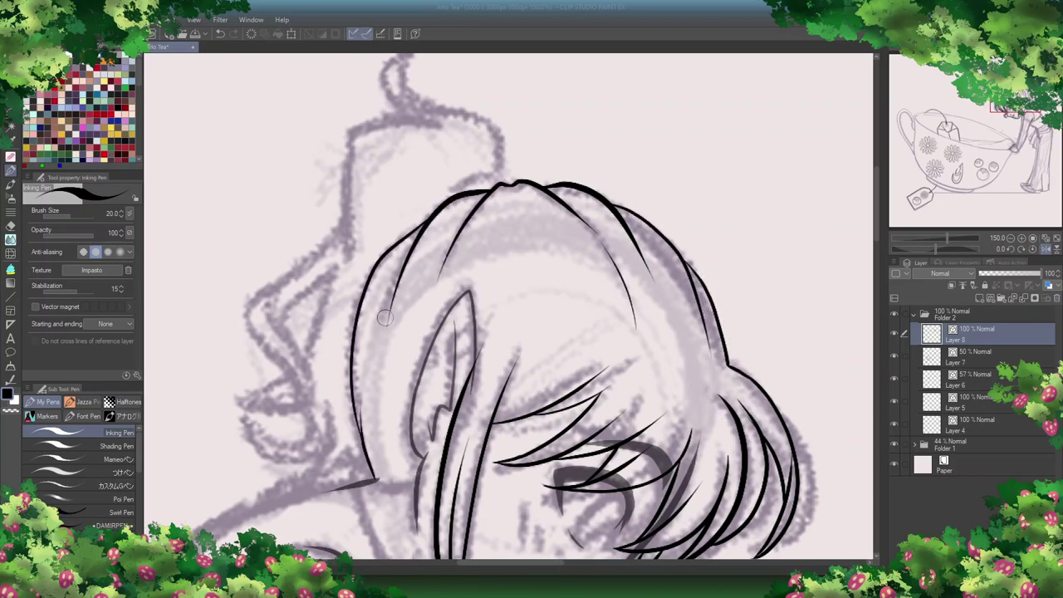
pyautogui.moveTo(362, 347); pyautogui.dragTo(374, 472)
pyautogui.moveTo(391, 358); pyautogui.dragTo(375, 480)
pyautogui.moveTo(501, 179); pyautogui.dragTo(452, 199)
# Step: Ink the ponytail with its curled top wisp and the wavy ends falling behind the head
pyautogui.scroll(3, 498, 183)
pyautogui.moveTo(501, 334)
pyautogui.mouseDown()
pyautogui.moveTo(502, 295)
pyautogui.moveTo(412, 257)
pyautogui.moveTo(418, 193)
pyautogui.mouseUp()
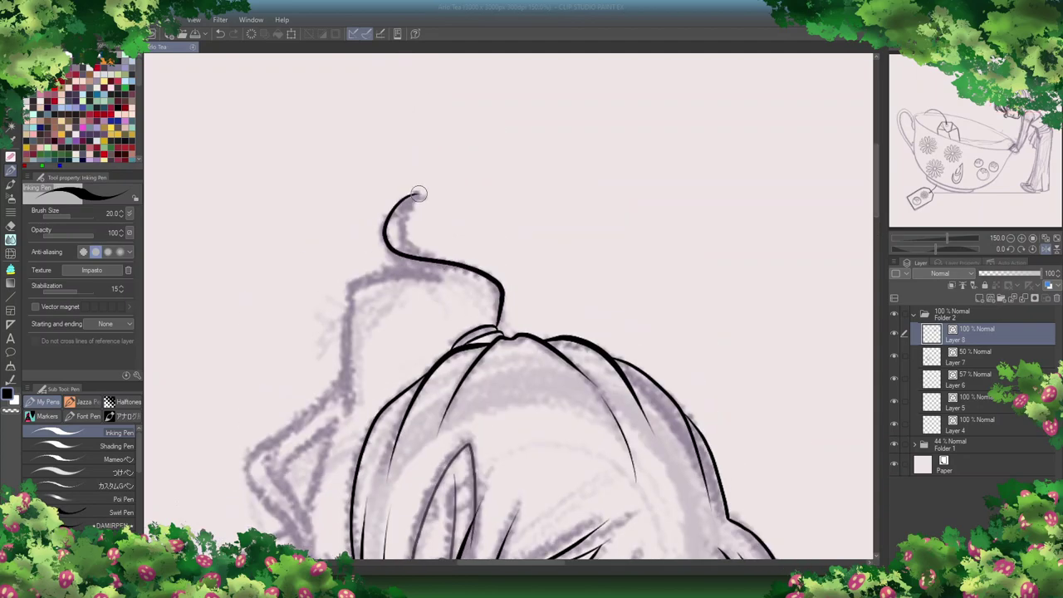
pyautogui.moveTo(453, 277)
pyautogui.mouseDown()
pyautogui.moveTo(342, 347)
pyautogui.moveTo(348, 411)
pyautogui.mouseUp()
pyautogui.moveTo(877, 176)
pyautogui.mouseDown()
pyautogui.moveTo(877, 247)
pyautogui.moveTo(876, 224)
pyautogui.mouseUp()
pyautogui.moveTo(345, 210)
pyautogui.mouseDown()
pyautogui.moveTo(266, 323)
pyautogui.moveTo(262, 376)
pyautogui.moveTo(308, 354)
pyautogui.moveTo(266, 295)
pyautogui.moveTo(337, 244)
pyautogui.moveTo(303, 331)
pyautogui.mouseUp()
pyautogui.moveTo(293, 453); pyautogui.dragTo(328, 420)
pyautogui.moveTo(301, 365); pyautogui.dragTo(332, 434)
pyautogui.moveTo(358, 384); pyautogui.dragTo(349, 449)
pyautogui.moveTo(436, 126); pyautogui.dragTo(390, 191)
# Step: Expand Folder 1, view the symmetry ruler on its sketch layer, and collapse the folder
pyautogui.moveTo(876, 224); pyautogui.dragTo(882, 266)
pyautogui.click(976, 355)
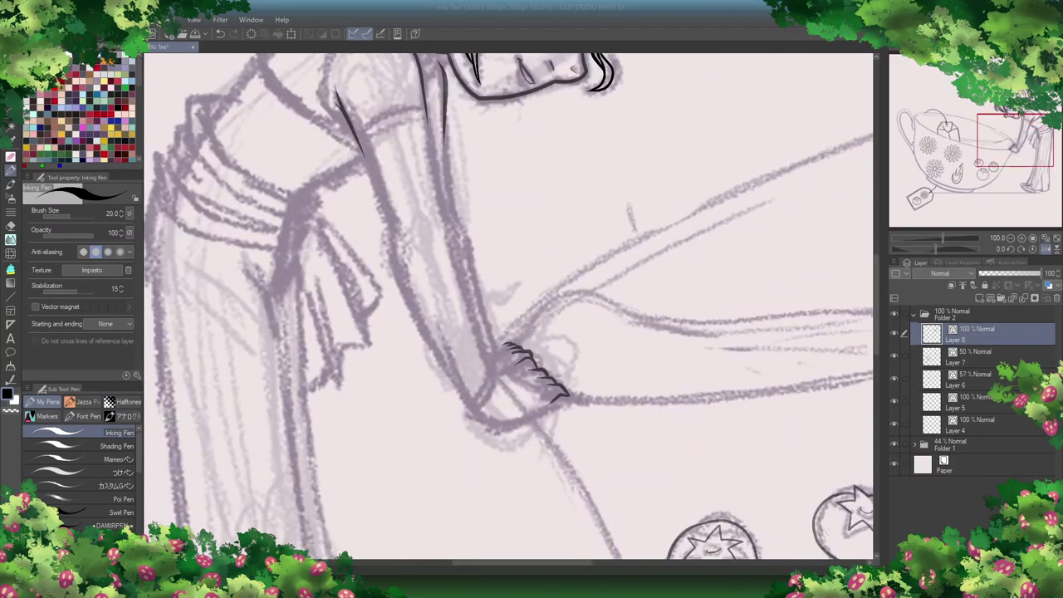
pyautogui.click(914, 446)
pyautogui.click(963, 510)
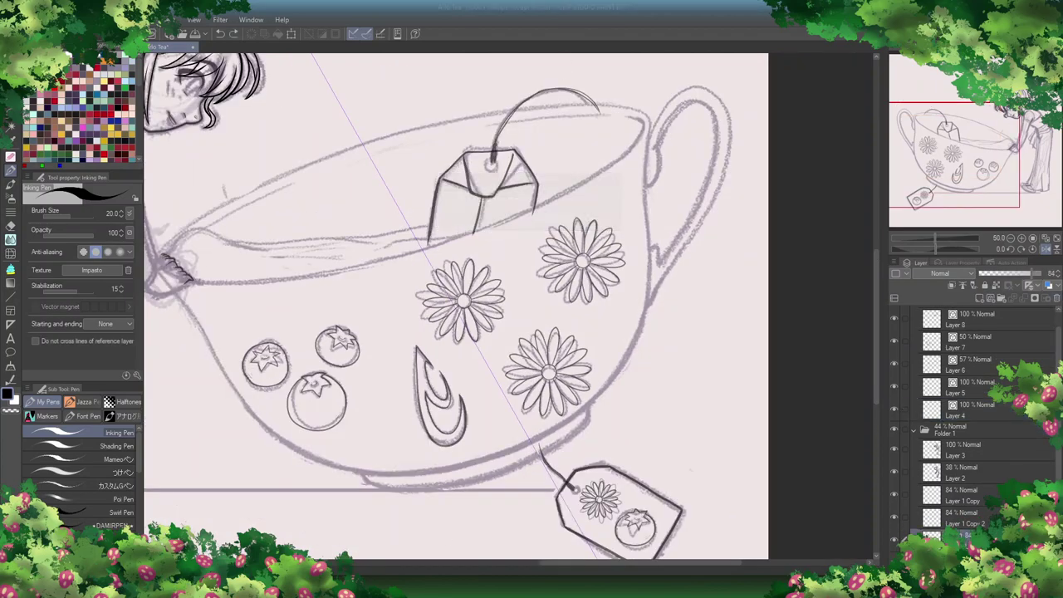
pyautogui.click(914, 430)
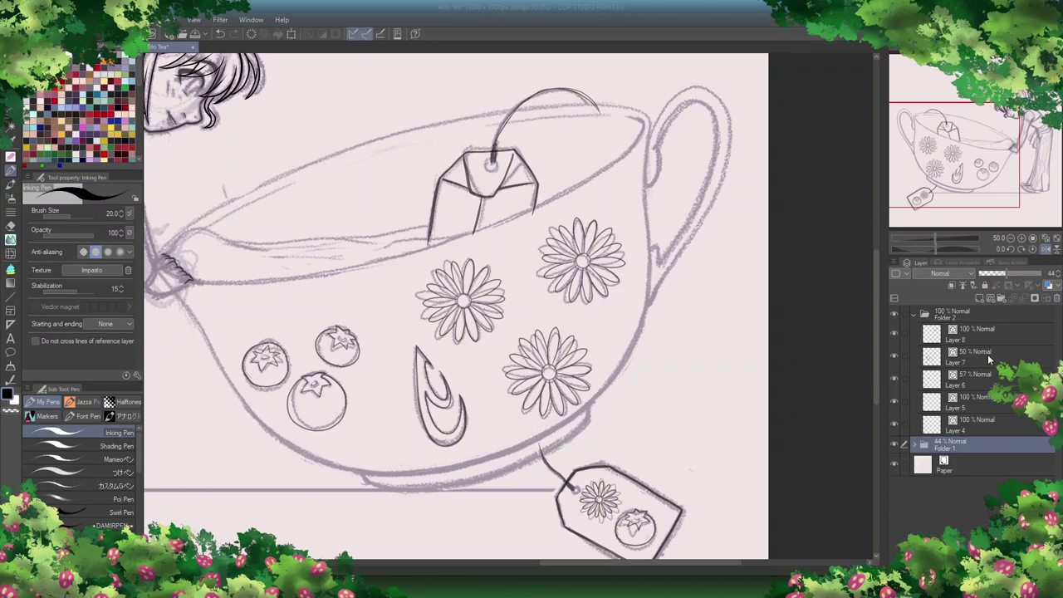
# Step: Make Layer 8 active and ink the teacup's front rim in one long curve
pyautogui.click(998, 335)
pyautogui.moveTo(189, 283)
pyautogui.mouseDown()
pyautogui.moveTo(324, 273)
pyautogui.moveTo(614, 153)
pyautogui.moveTo(637, 121)
pyautogui.moveTo(641, 129)
pyautogui.moveTo(486, 228)
pyautogui.moveTo(190, 282)
pyautogui.mouseUp()
pyautogui.hotkey('ctrl', 'z')
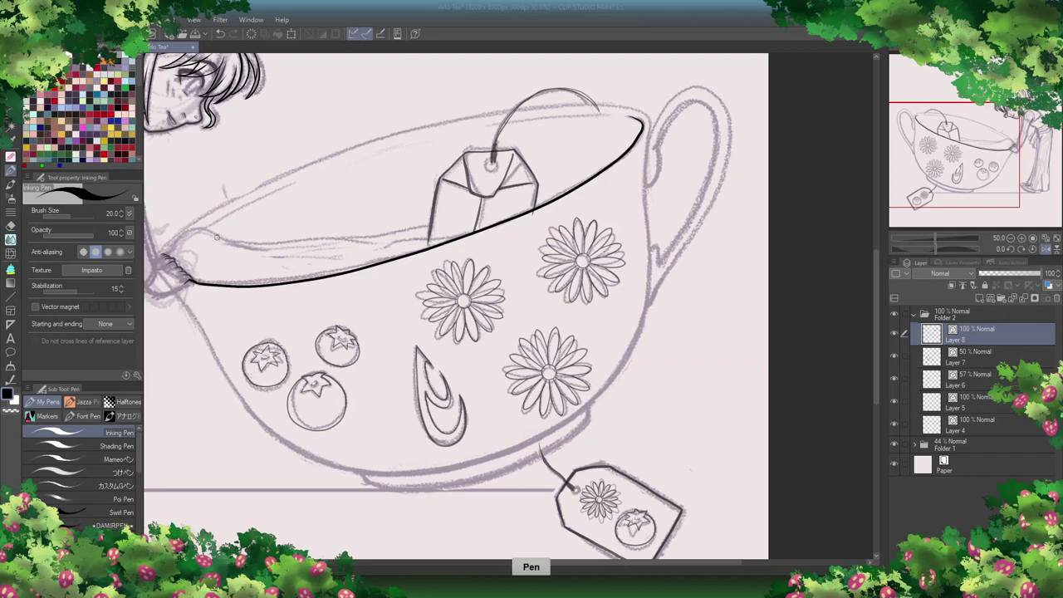
pyautogui.click(79, 436)
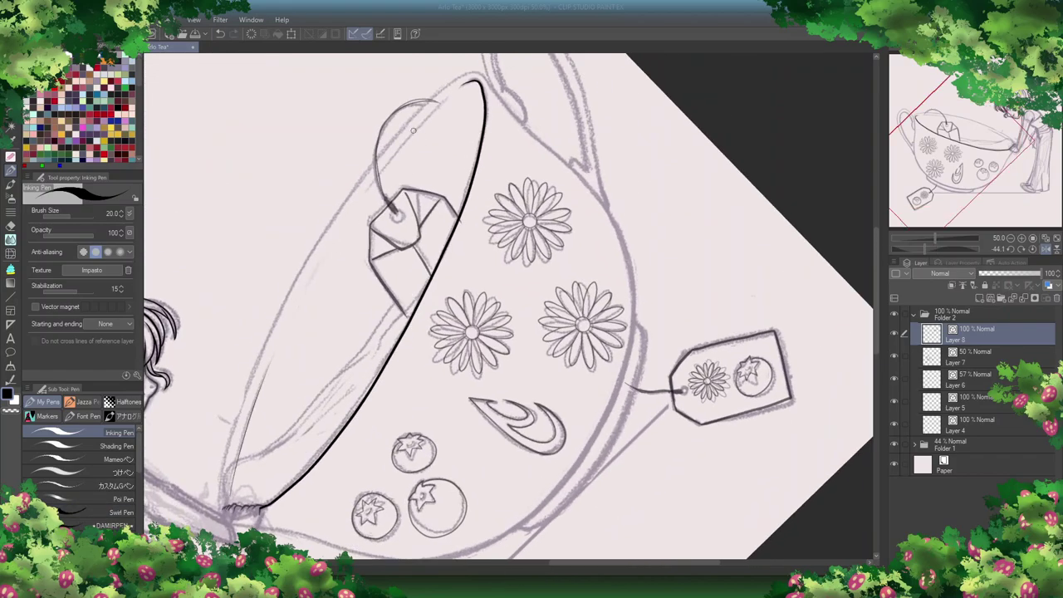
pyautogui.moveTo(646, 176)
pyautogui.mouseDown()
pyautogui.moveTo(648, 274)
pyautogui.moveTo(569, 421)
pyautogui.moveTo(364, 472)
pyautogui.mouseUp()
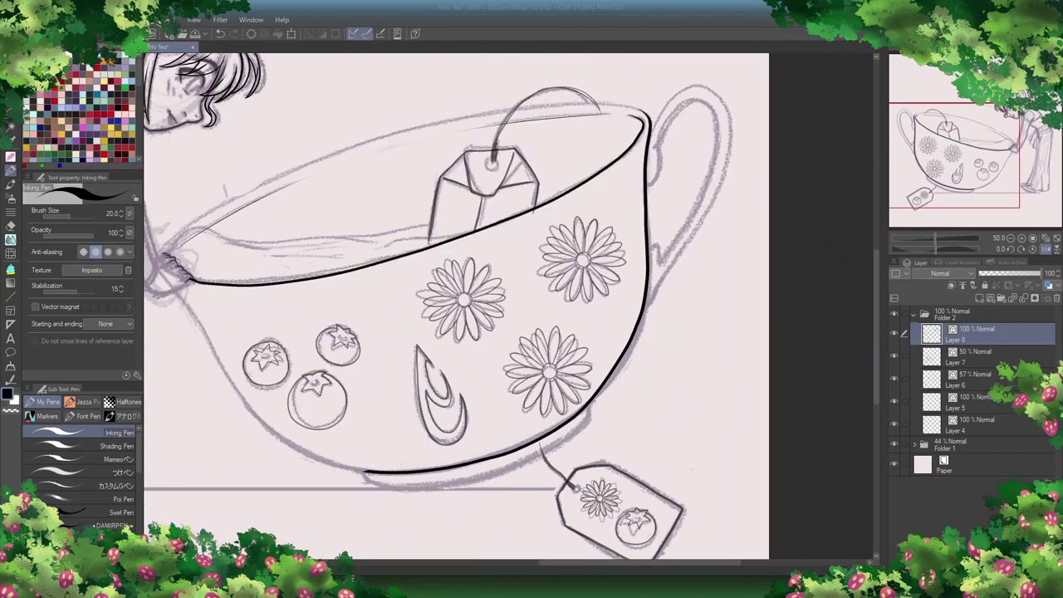
pyautogui.moveTo(189, 281); pyautogui.dragTo(365, 472)
pyautogui.hotkey('ctrl', 'z')
pyautogui.moveTo(560, 484); pyautogui.dragTo(548, 123)
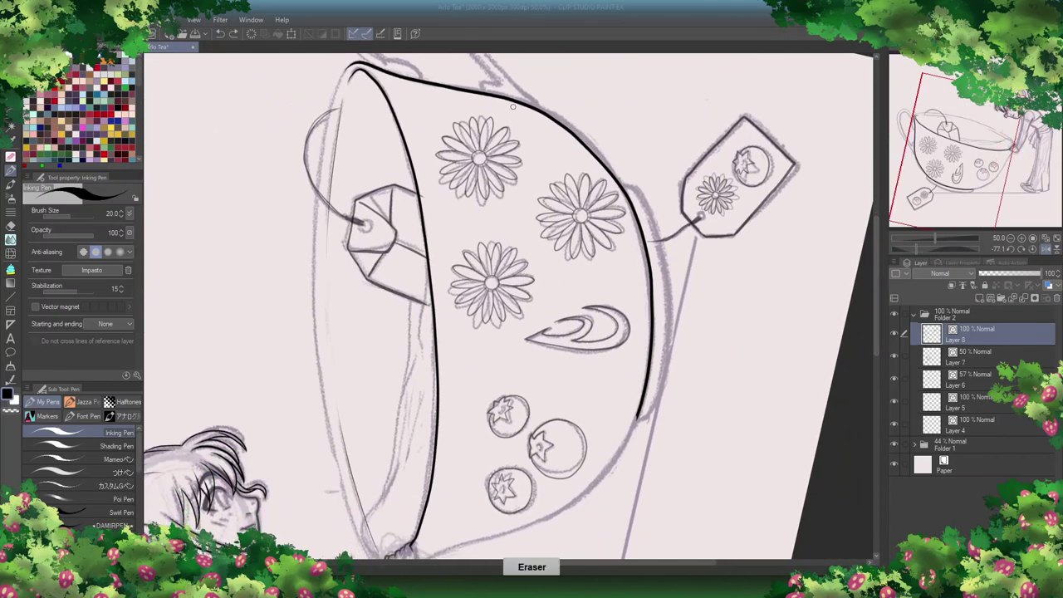
pyautogui.hotkey('ctrl', '@')
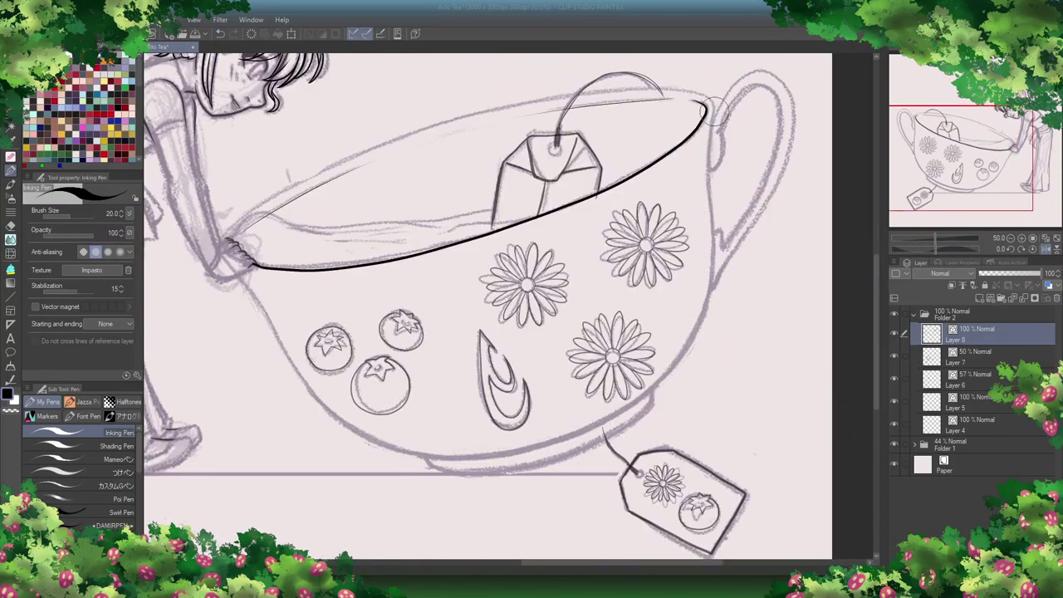
pyautogui.click(11, 322)
pyautogui.moveTo(569, 459)
pyautogui.mouseDown()
pyautogui.moveTo(415, 55)
pyautogui.moveTo(499, 432)
pyautogui.moveTo(540, 457)
pyautogui.mouseUp()
pyautogui.hotkey('ctrl', 'z')
pyautogui.press('p')
pyautogui.moveTo(708, 212)
pyautogui.mouseDown()
pyautogui.moveTo(711, 363)
pyautogui.moveTo(594, 499)
pyautogui.moveTo(520, 525)
pyautogui.mouseUp()
pyautogui.click(224, 35)
pyautogui.click(224, 35)
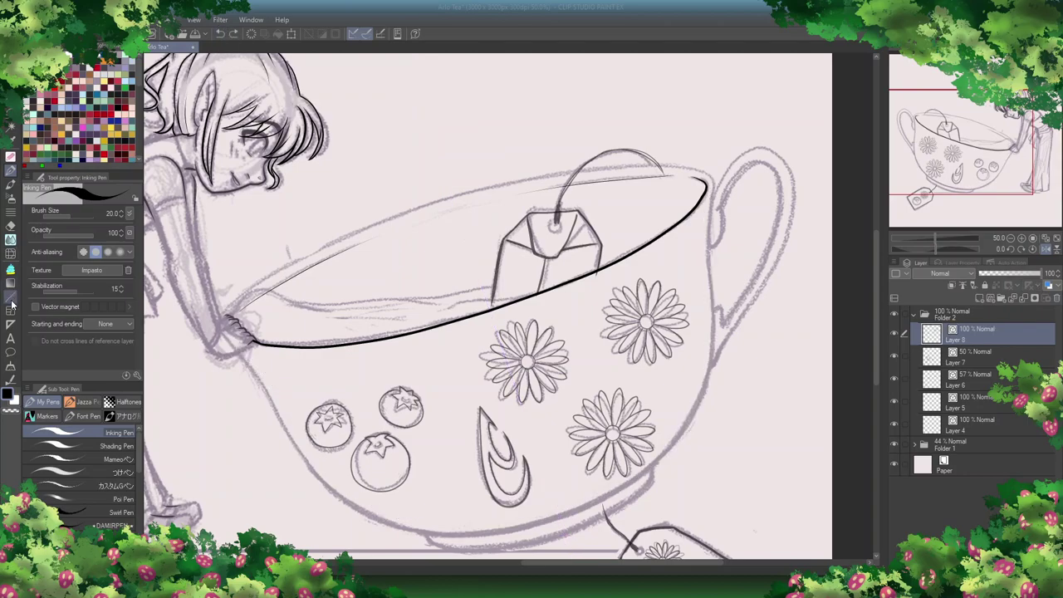
# Step: Place a symmetry ruler along the teacup's slanted centre axis and try inking the cup's side with it
pyautogui.press('u')
pyautogui.moveTo(399, 58); pyautogui.dragTo(515, 407)
pyautogui.press('p')
pyautogui.moveTo(711, 181)
pyautogui.mouseDown()
pyautogui.moveTo(712, 282)
pyautogui.moveTo(610, 494)
pyautogui.moveTo(507, 532)
pyautogui.mouseUp()
pyautogui.hotkey('ctrl', 'z')
pyautogui.moveTo(712, 182)
pyautogui.mouseDown()
pyautogui.moveTo(705, 364)
pyautogui.moveTo(609, 496)
pyautogui.moveTo(635, 120)
pyautogui.moveTo(689, 211)
pyautogui.moveTo(718, 343)
pyautogui.moveTo(704, 440)
pyautogui.mouseUp()
pyautogui.hotkey('ctrl', 'z')
# Step: Ink the teacup's body outline and its foot using the symmetry ruler
pyautogui.moveTo(715, 379); pyautogui.dragTo(586, 539)
pyautogui.hotkey('ctrl', 'z')
pyautogui.hotkey('ctrl', 'y')
pyautogui.scroll(-3, 509, 308)
pyautogui.hotkey('ctrl', 'z')
pyautogui.hotkey('ctrl', 'y')
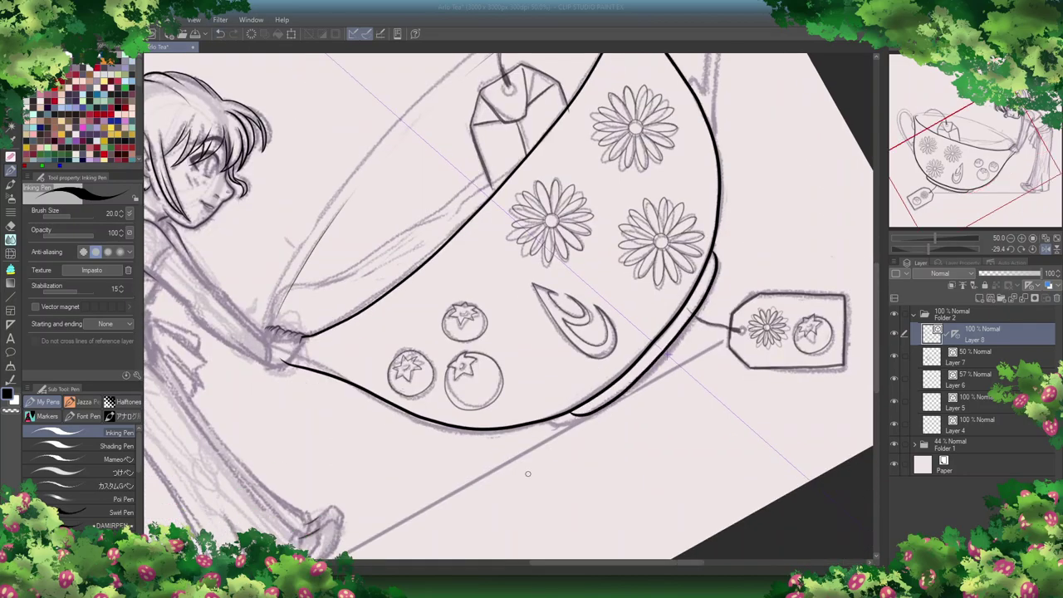
# Step: Delete the symmetry ruler from Layer 8 and ink the cup's side below the fairy's hand freehand
pyautogui.hotkey('ctrl', '@')
pyautogui.scroll(3, 773, 158)
pyautogui.moveTo(769, 173); pyautogui.dragTo(532, 197)
pyautogui.hotkey('ctrl', 'z')
pyautogui.rightClick(953, 333)
pyautogui.click(972, 467)
pyautogui.moveTo(285, 329); pyautogui.dragTo(354, 432)
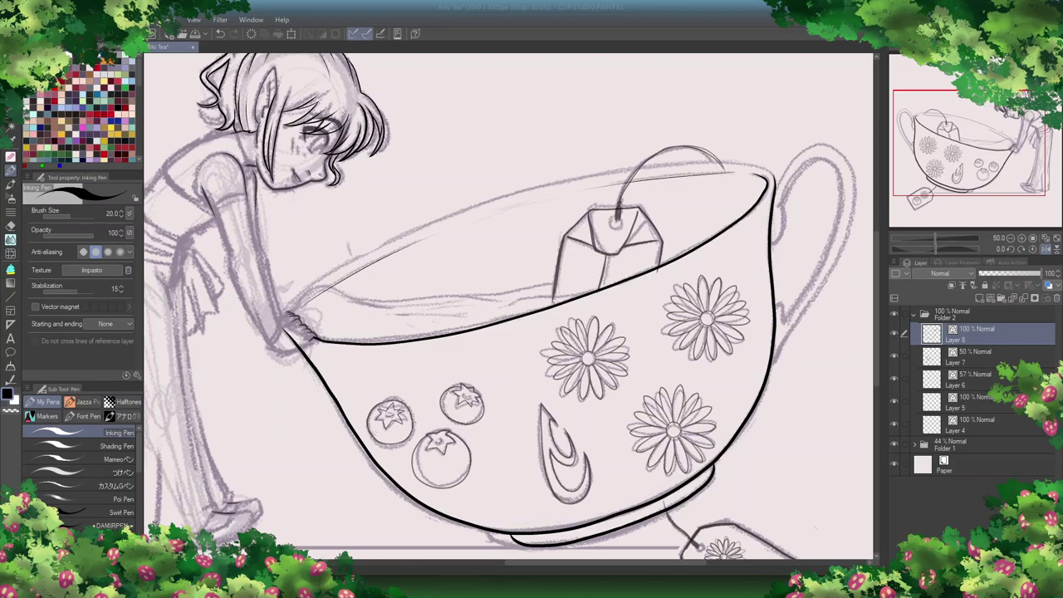
# Step: Ink the teacup's back rim from the fairy's hand across to the handle side
pyautogui.moveTo(324, 509)
pyautogui.mouseDown()
pyautogui.moveTo(420, 336)
pyautogui.moveTo(676, 151)
pyautogui.moveTo(568, 201)
pyautogui.moveTo(325, 503)
pyautogui.moveTo(328, 480)
pyautogui.moveTo(251, 416)
pyautogui.mouseUp()
pyautogui.hotkey('ctrl', 'z')
pyautogui.press('e')
pyautogui.press('p')
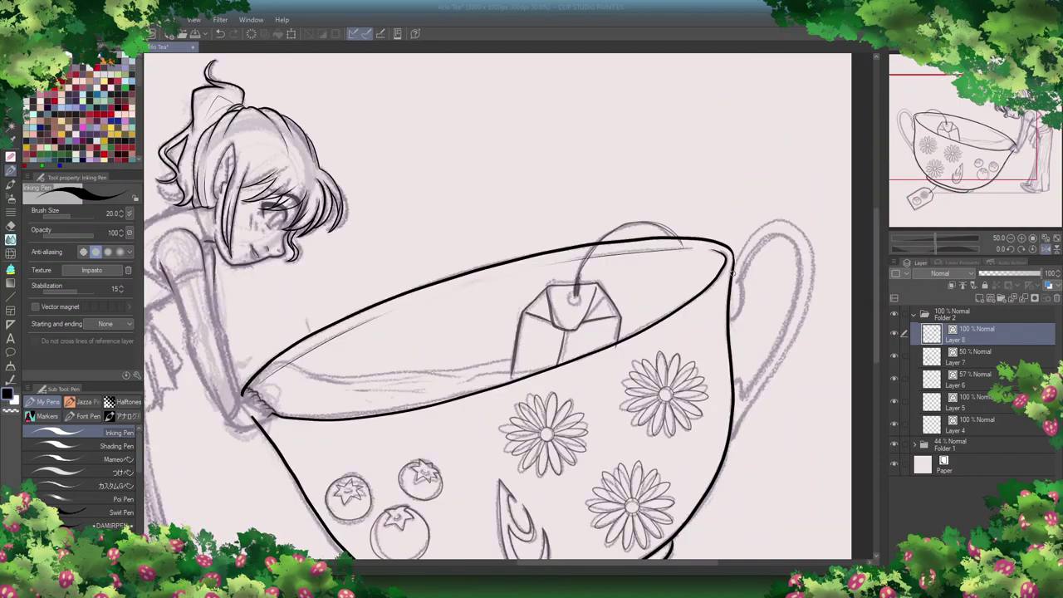
# Step: Ink the inner and outer contours of the teacup's handle
pyautogui.scroll(3, 609, 321)
pyautogui.moveTo(505, 310)
pyautogui.mouseDown()
pyautogui.moveTo(507, 240)
pyautogui.moveTo(609, 176)
pyautogui.moveTo(536, 455)
pyautogui.moveTo(494, 454)
pyautogui.mouseUp()
pyautogui.moveTo(500, 249)
pyautogui.mouseDown()
pyautogui.moveTo(575, 133)
pyautogui.moveTo(639, 180)
pyautogui.moveTo(555, 455)
pyautogui.moveTo(502, 548)
pyautogui.mouseUp()
pyautogui.scroll(-3, 510, 307)
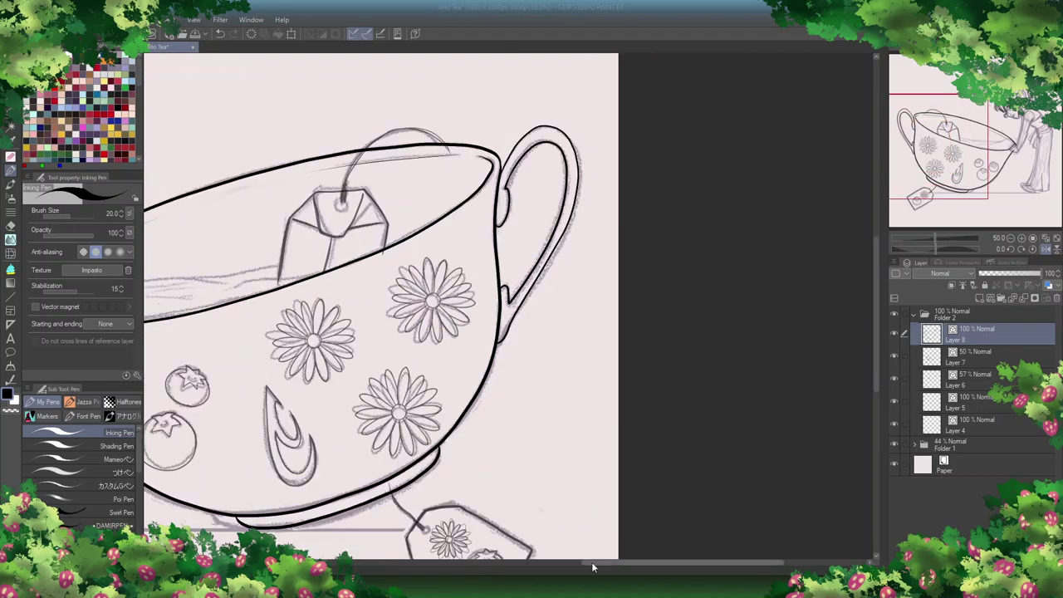
pyautogui.scroll(1, 509, 306)
pyautogui.scroll(-1, 877, 287)
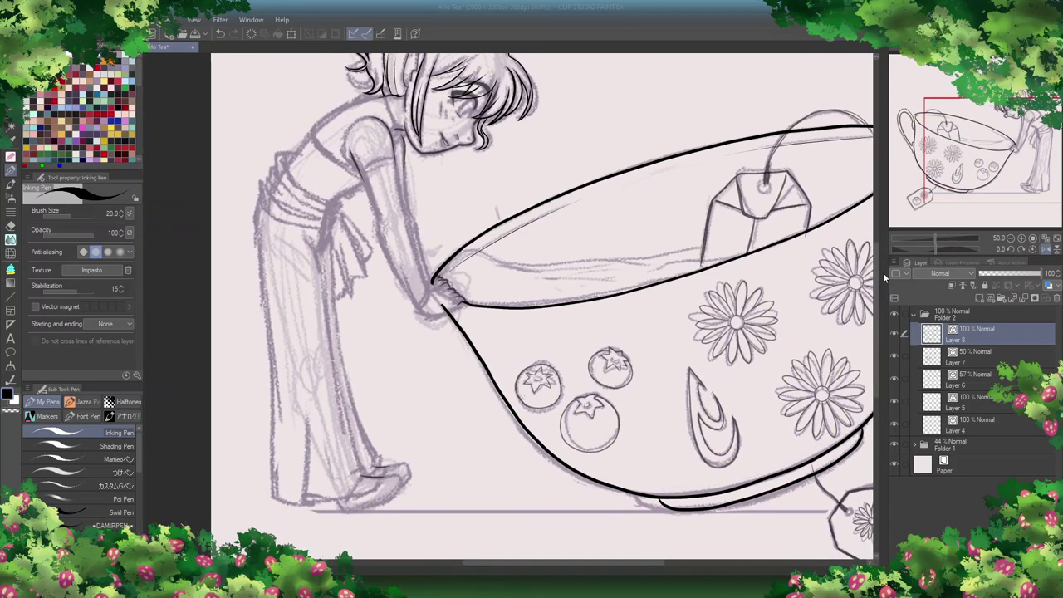
# Step: Lower Layer 8's opacity to 50% and ink the fairy's iris on Layer 5
pyautogui.click(1014, 273)
pyautogui.click(980, 403)
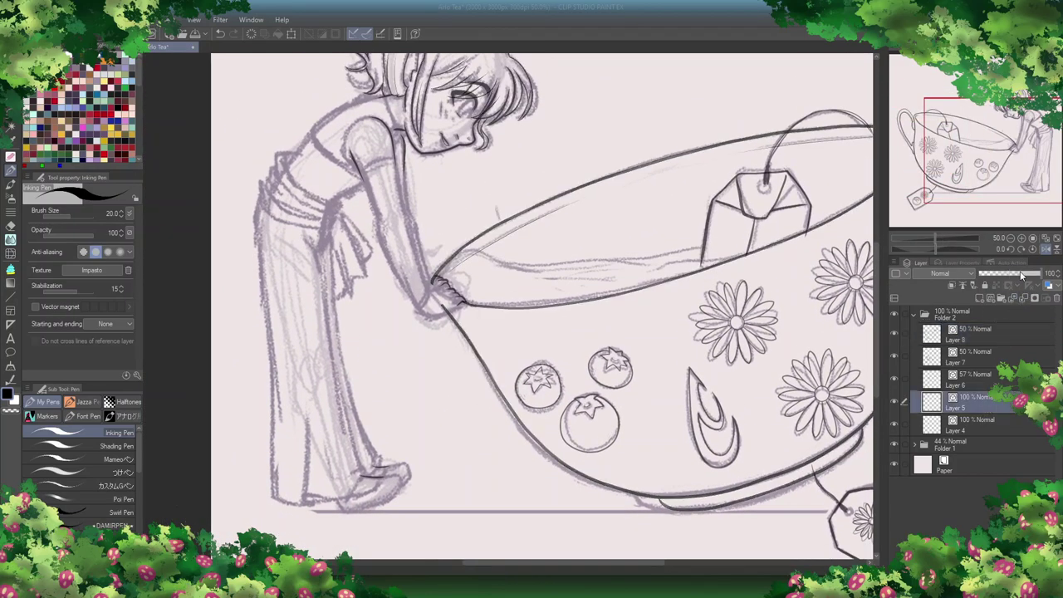
pyautogui.scroll(3, 888, 223)
pyautogui.moveTo(795, 411)
pyautogui.mouseDown()
pyautogui.moveTo(515, 412)
pyautogui.moveTo(560, 357)
pyautogui.mouseUp()
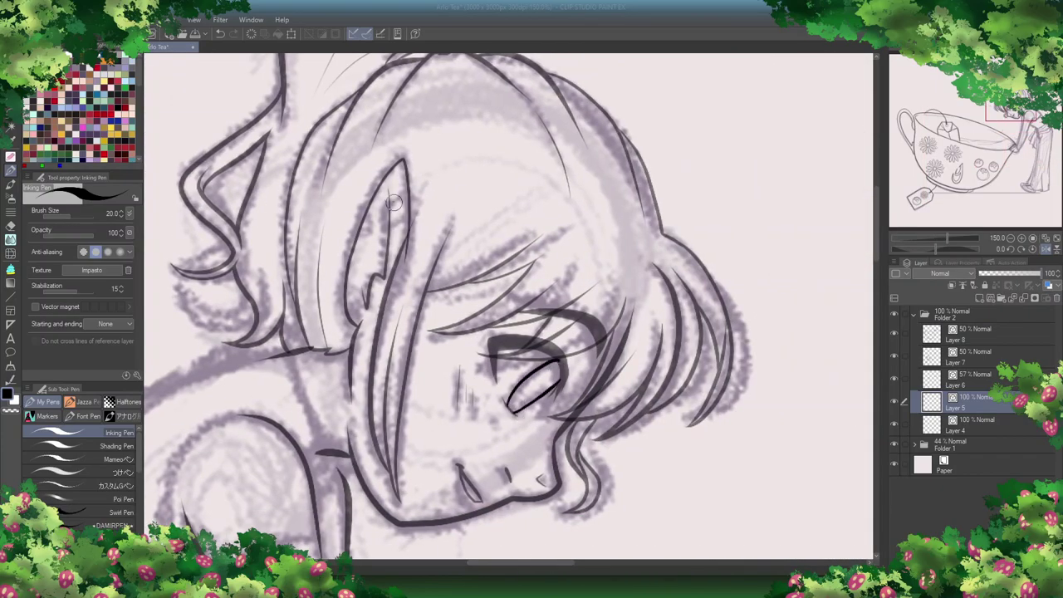
# Step: Ink small earrings on the fairy's pointed ear, fixing strokes with the eraser
pyautogui.press('e')
pyautogui.moveTo(407, 196)
pyautogui.mouseDown()
pyautogui.moveTo(389, 221)
pyautogui.moveTo(412, 214)
pyautogui.mouseUp()
pyautogui.press('p')
pyautogui.press('e')
pyautogui.press('p')
# Step: Ink the fairy's cropped top with its collar, back edge, hem and rounded armhole
pyautogui.moveTo(873, 216); pyautogui.dragTo(874, 258)
pyautogui.scroll(-3, 873, 327)
pyautogui.scroll(2, 508, 305)
pyautogui.moveTo(490, 416); pyautogui.dragTo(396, 355)
pyautogui.moveTo(421, 304)
pyautogui.mouseDown()
pyautogui.moveTo(539, 253)
pyautogui.moveTo(558, 315)
pyautogui.mouseUp()
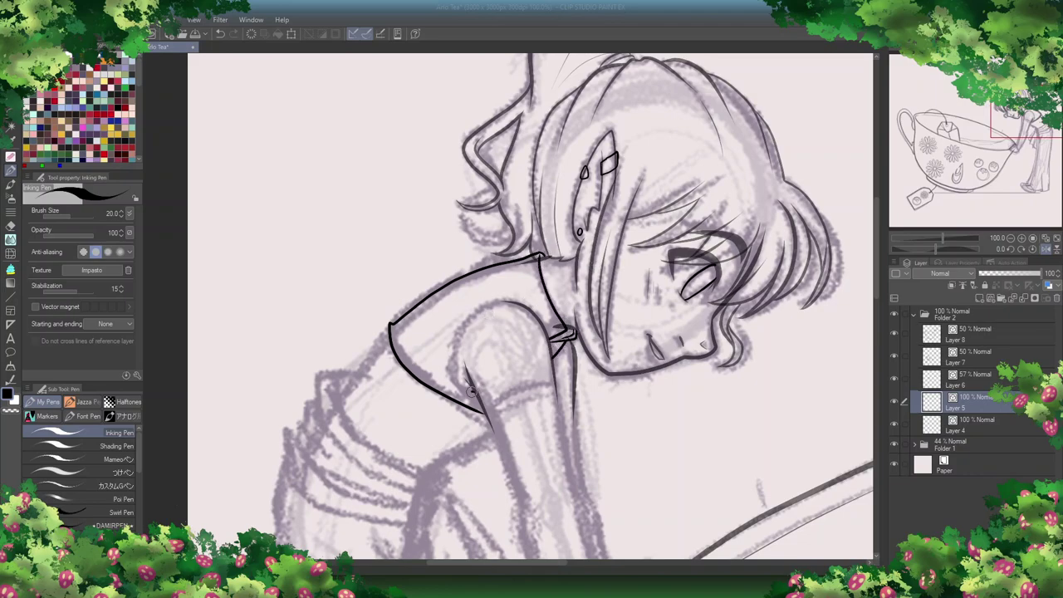
pyautogui.moveTo(474, 391)
pyautogui.mouseDown()
pyautogui.moveTo(474, 315)
pyautogui.moveTo(507, 301)
pyautogui.mouseUp()
# Step: Ink the draped sash around the fairy's hips with its folds and the two pointed ends hanging from the knot
pyautogui.scroll(-3, 852, 276)
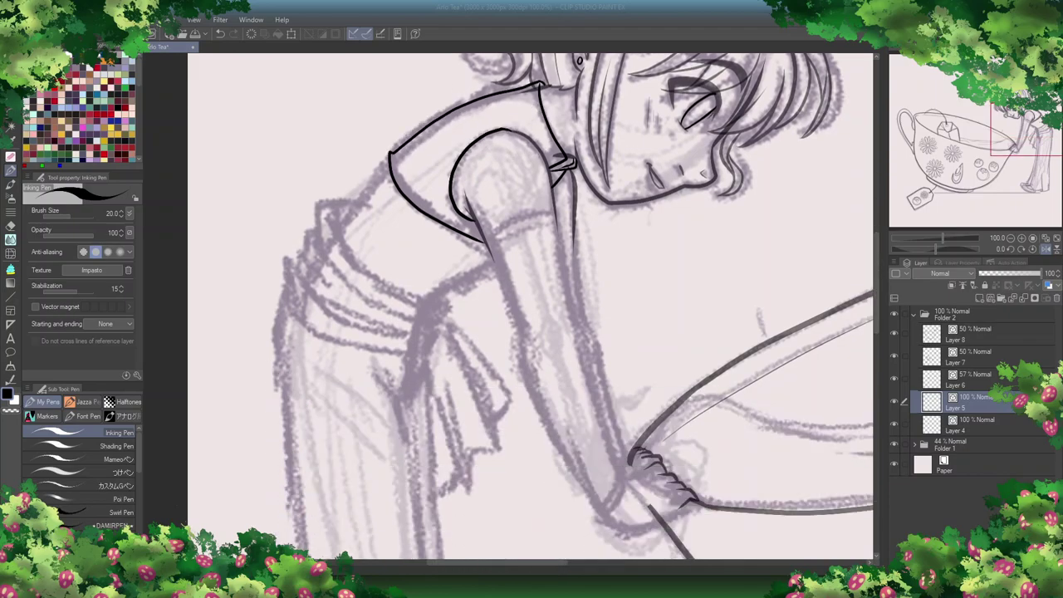
pyautogui.moveTo(418, 320); pyautogui.dragTo(304, 254)
pyautogui.moveTo(320, 302); pyautogui.dragTo(418, 343)
pyautogui.moveTo(296, 266)
pyautogui.mouseDown()
pyautogui.moveTo(289, 318)
pyautogui.moveTo(408, 354)
pyautogui.moveTo(494, 449)
pyautogui.mouseUp()
pyautogui.moveTo(441, 398); pyautogui.dragTo(455, 483)
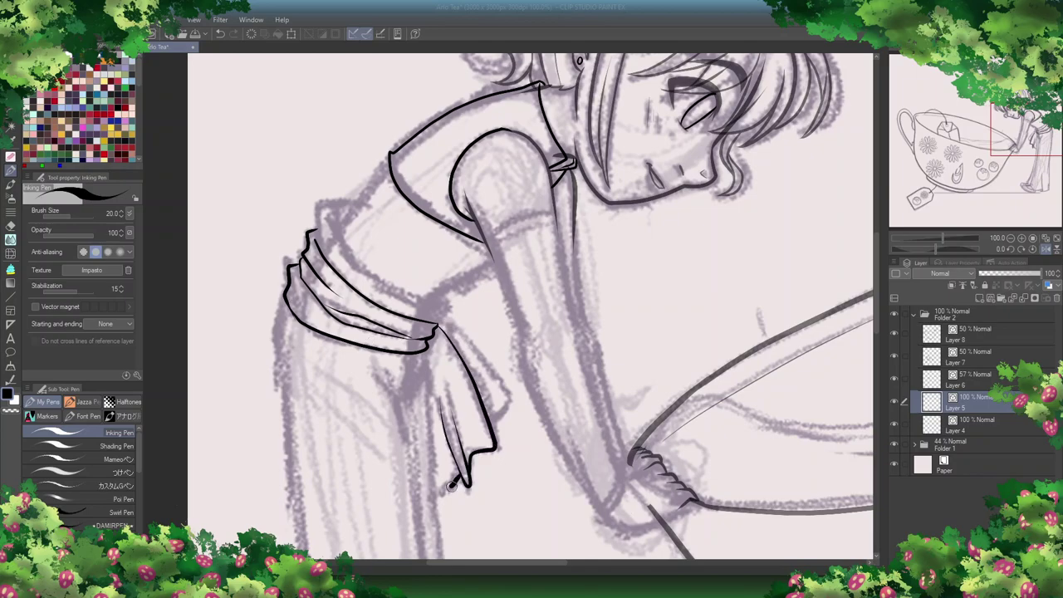
pyautogui.moveTo(507, 400); pyautogui.dragTo(440, 314)
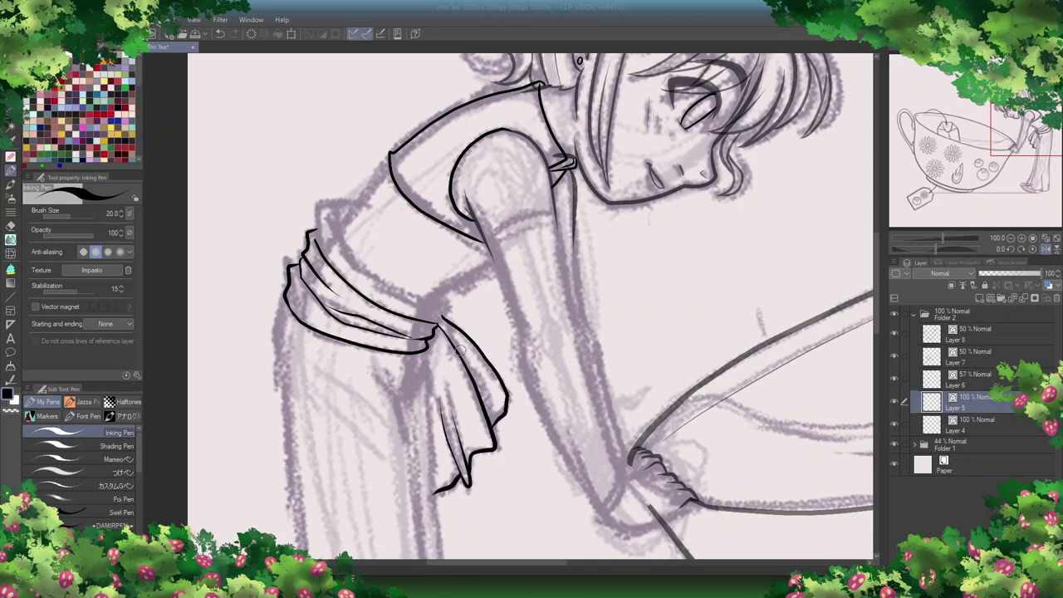
# Step: Ink the curved band at the fairy's wrist and the outlines and soles of both shoes
pyautogui.scroll(-3, 595, 409)
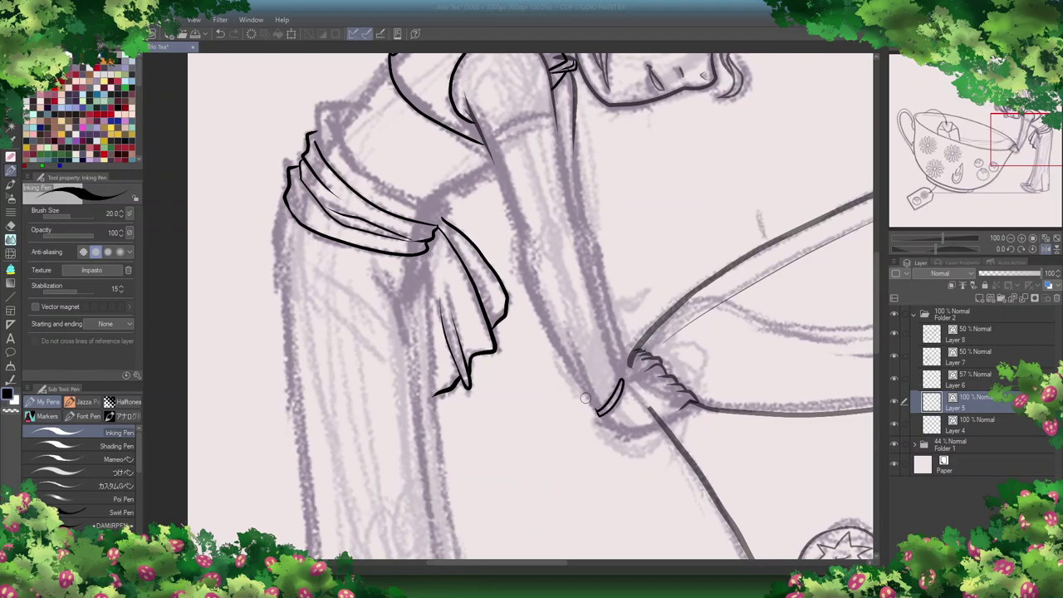
pyautogui.moveTo(590, 415); pyautogui.dragTo(520, 347)
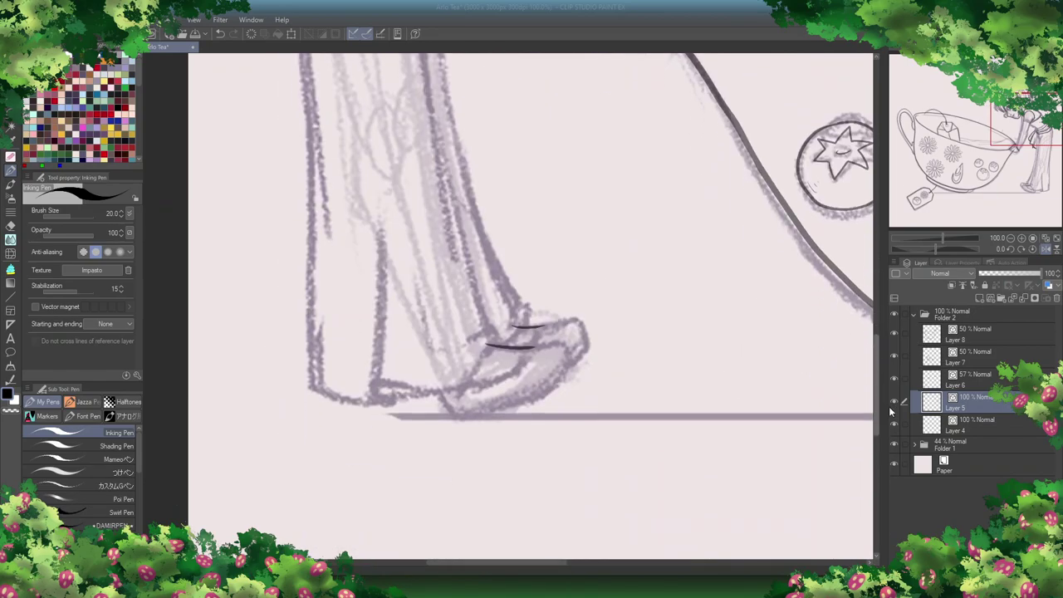
pyautogui.moveTo(458, 387); pyautogui.dragTo(511, 374)
pyautogui.moveTo(558, 343)
pyautogui.mouseDown()
pyautogui.moveTo(479, 416)
pyautogui.moveTo(570, 356)
pyautogui.mouseUp()
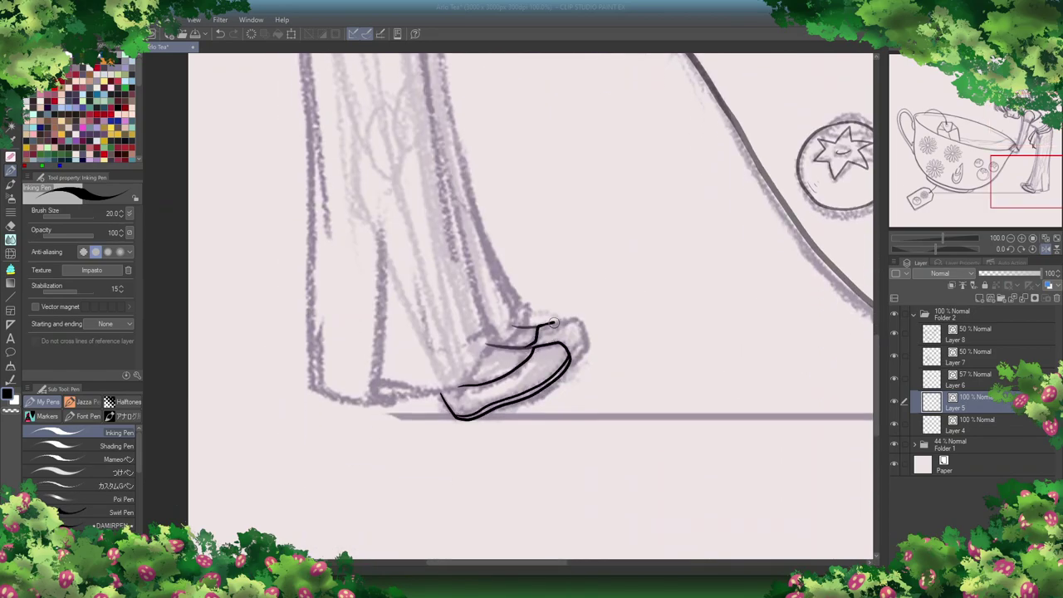
# Step: Lower Layer 5's opacity to 49% and ink the wavy tea surface with small ripples on Layer 4
pyautogui.scroll(-5, 532, 316)
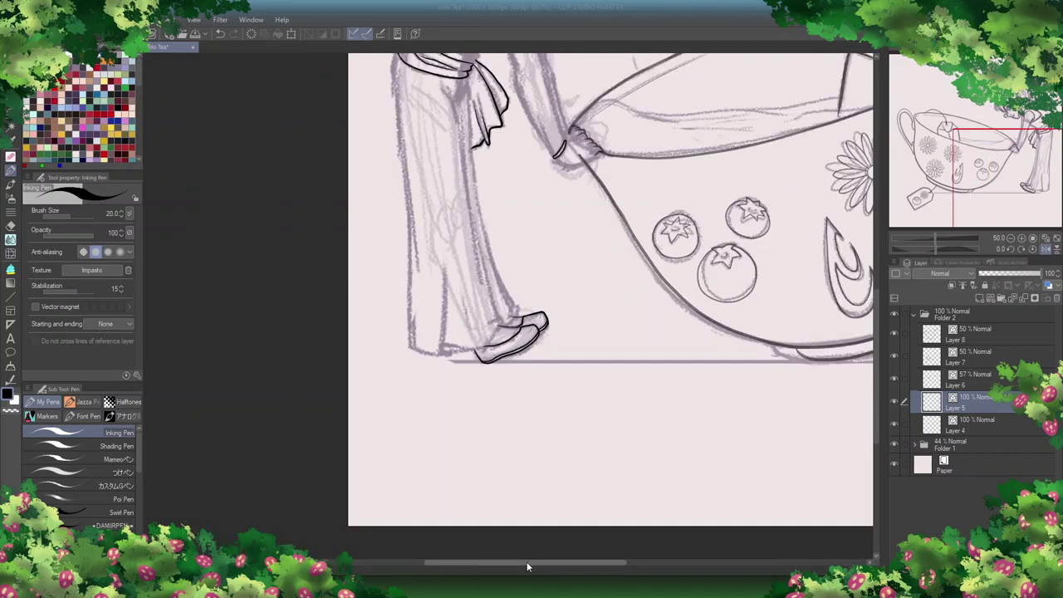
pyautogui.moveTo(1043, 273); pyautogui.dragTo(1010, 274)
pyautogui.click(980, 423)
pyautogui.scroll(1, 502, 312)
pyautogui.moveTo(618, 291); pyautogui.dragTo(499, 305)
pyautogui.moveTo(566, 276); pyautogui.dragTo(206, 318)
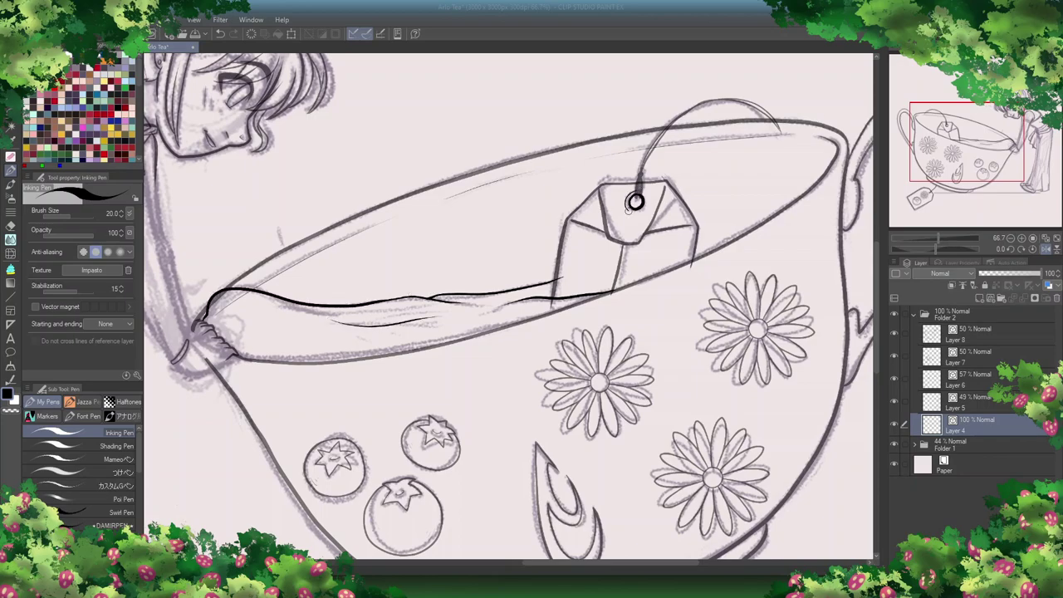
pyautogui.scroll(-5, 746, 382)
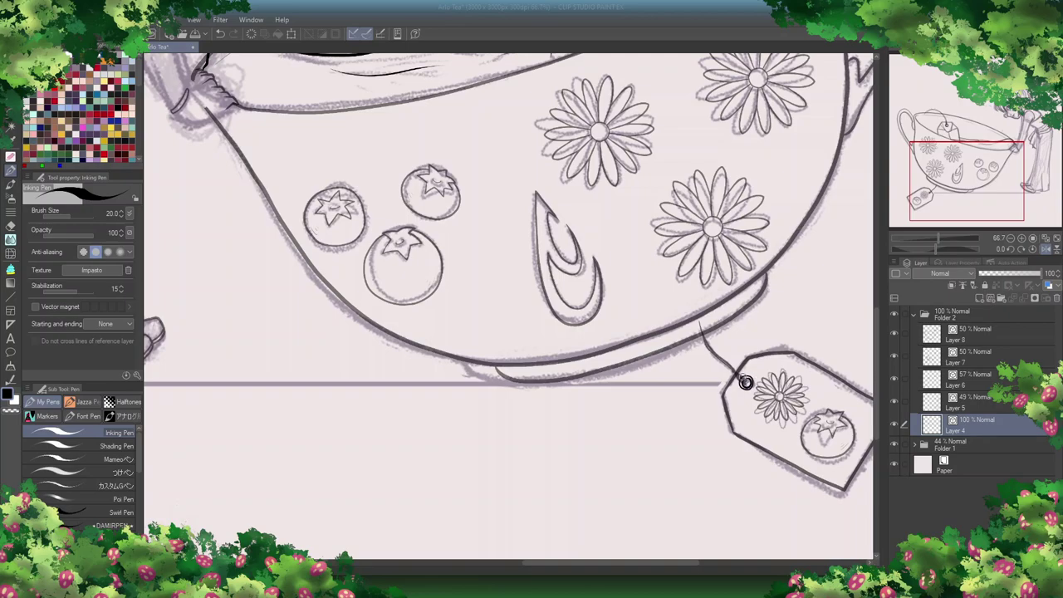
# Step: Ink the fairy's hand gripping the cup rim, with its fingers, and both edges of the near forearm
pyautogui.scroll(10, 746, 382)
pyautogui.hotkey('ctrl', '+')
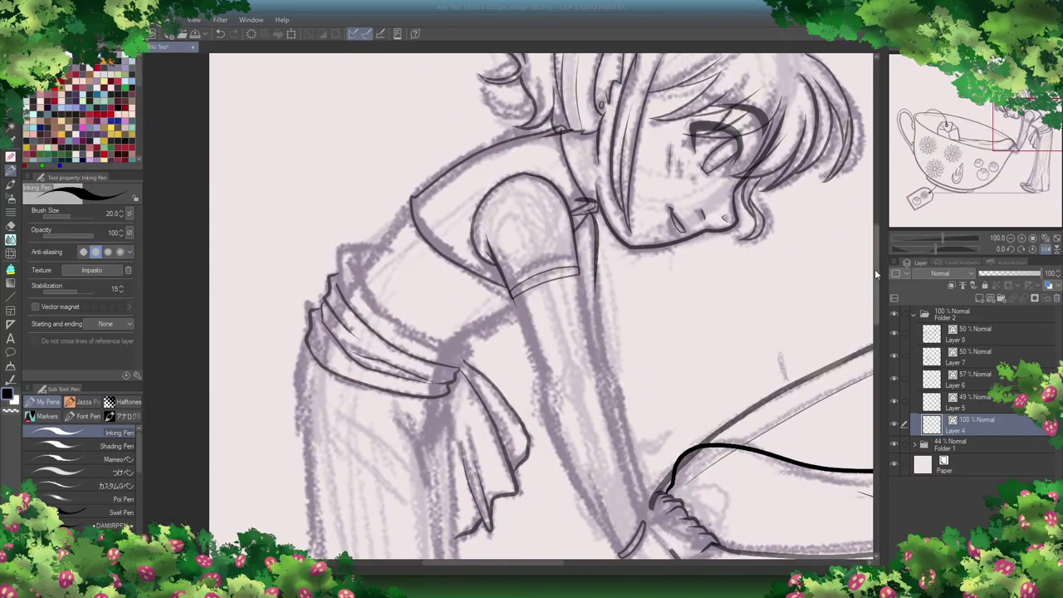
pyautogui.scroll(-3, 874, 268)
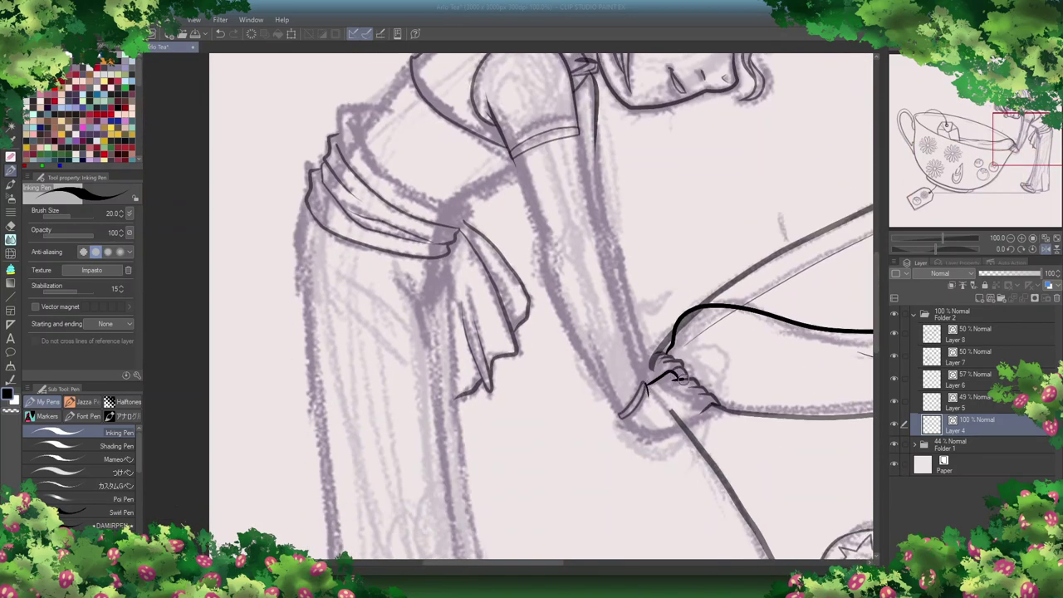
pyautogui.moveTo(704, 409)
pyautogui.mouseDown()
pyautogui.moveTo(634, 427)
pyautogui.moveTo(545, 277)
pyautogui.moveTo(508, 138)
pyautogui.moveTo(621, 416)
pyautogui.moveTo(580, 131)
pyautogui.mouseUp()
pyautogui.hotkey('ctrl', 'z')
pyautogui.press('e')
pyautogui.press('p')
pyautogui.press('e')
pyautogui.press('p')
pyautogui.press('e')
pyautogui.press('p')
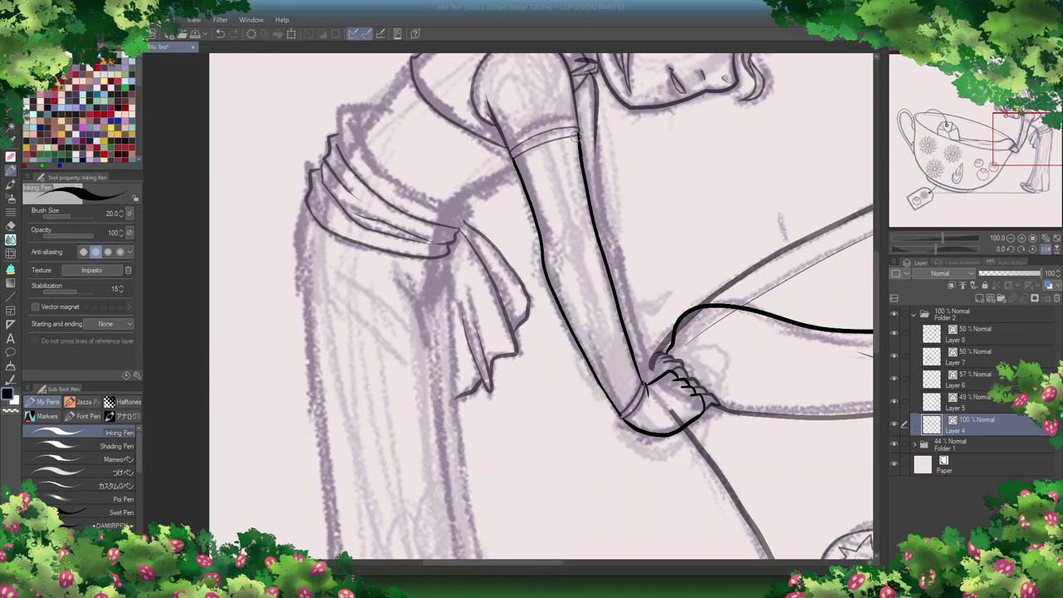
# Step: Ink the near glove's upper edge, and the far arm's cuff and outline down to the hand
pyautogui.scroll(3, 575, 137)
pyautogui.moveTo(505, 295)
pyautogui.mouseDown()
pyautogui.moveTo(568, 263)
pyautogui.moveTo(647, 518)
pyautogui.mouseUp()
pyautogui.scroll(-3, 664, 498)
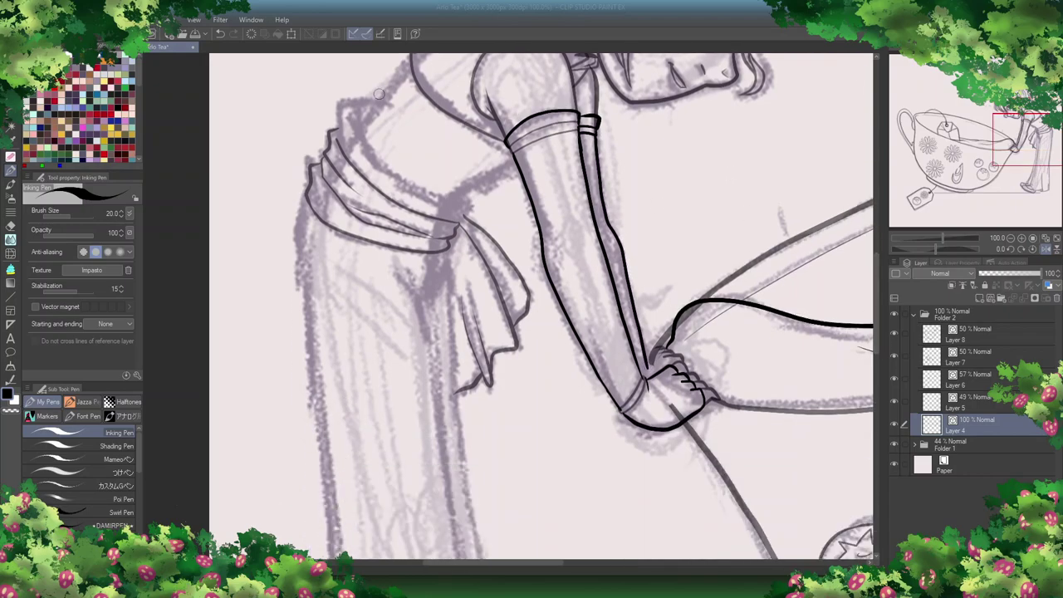
pyautogui.moveTo(596, 135); pyautogui.dragTo(643, 359)
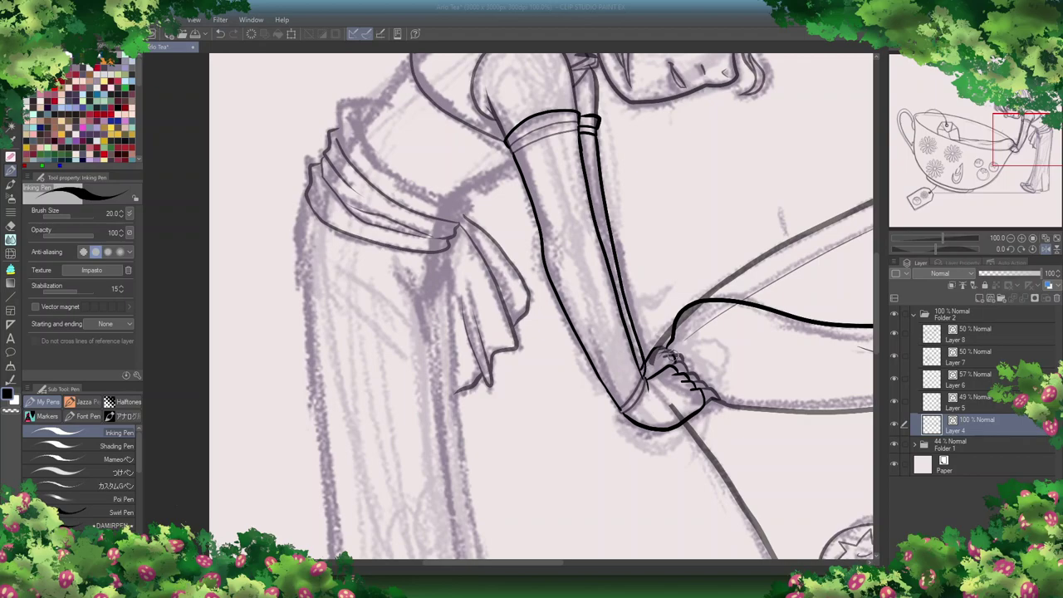
# Step: Ink the fairy's bare back and belly lines, the sash's upper edge with its rear fold, and the front knot
pyautogui.scroll(4, 830, 274)
pyautogui.moveTo(451, 405); pyautogui.dragTo(517, 364)
pyautogui.moveTo(357, 341); pyautogui.dragTo(411, 261)
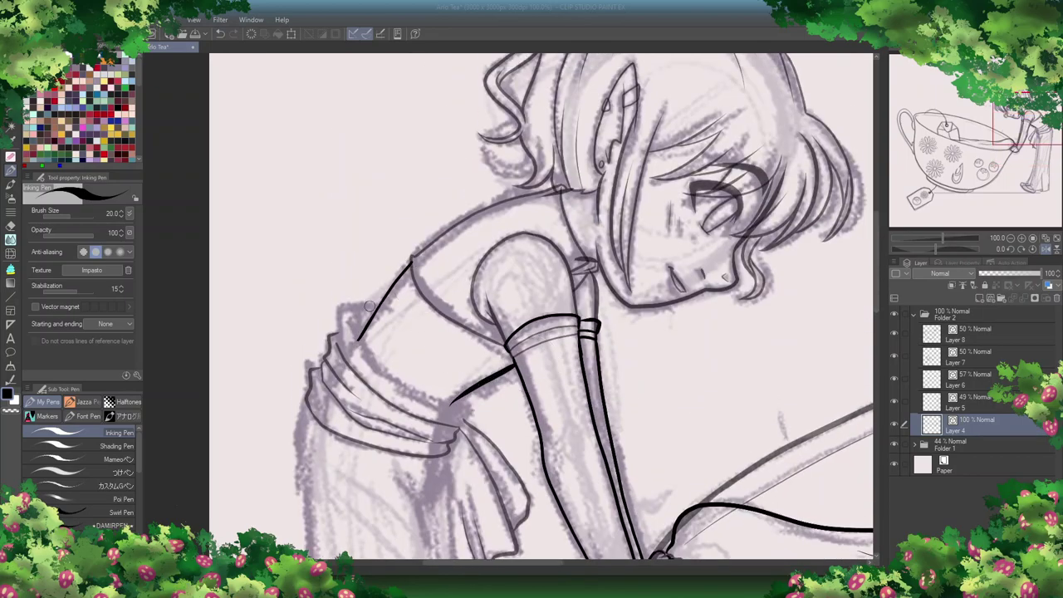
pyautogui.moveTo(359, 334)
pyautogui.mouseDown()
pyautogui.moveTo(402, 386)
pyautogui.moveTo(456, 409)
pyautogui.mouseUp()
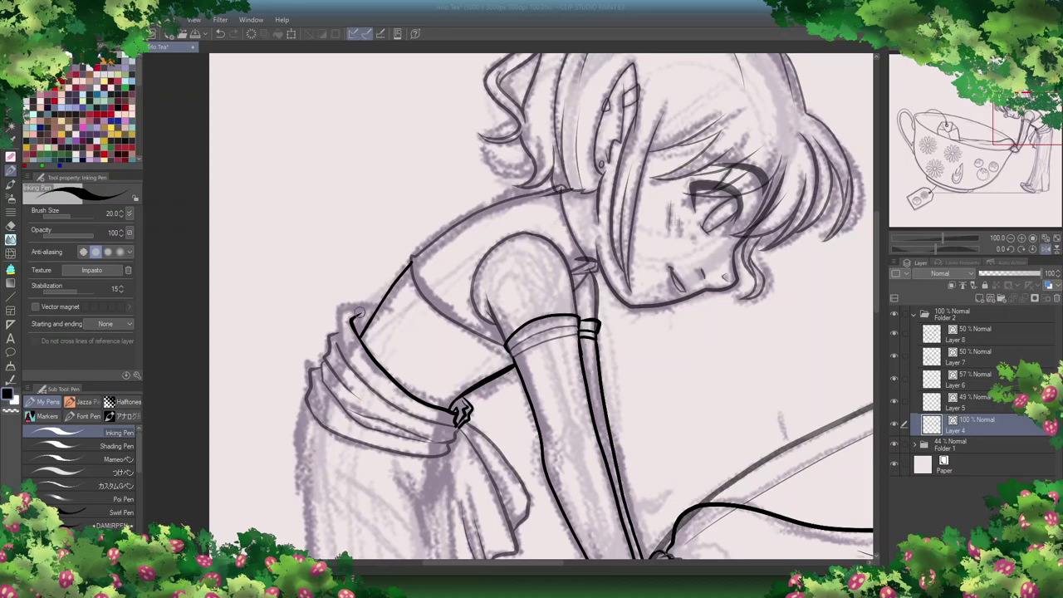
pyautogui.press('e')
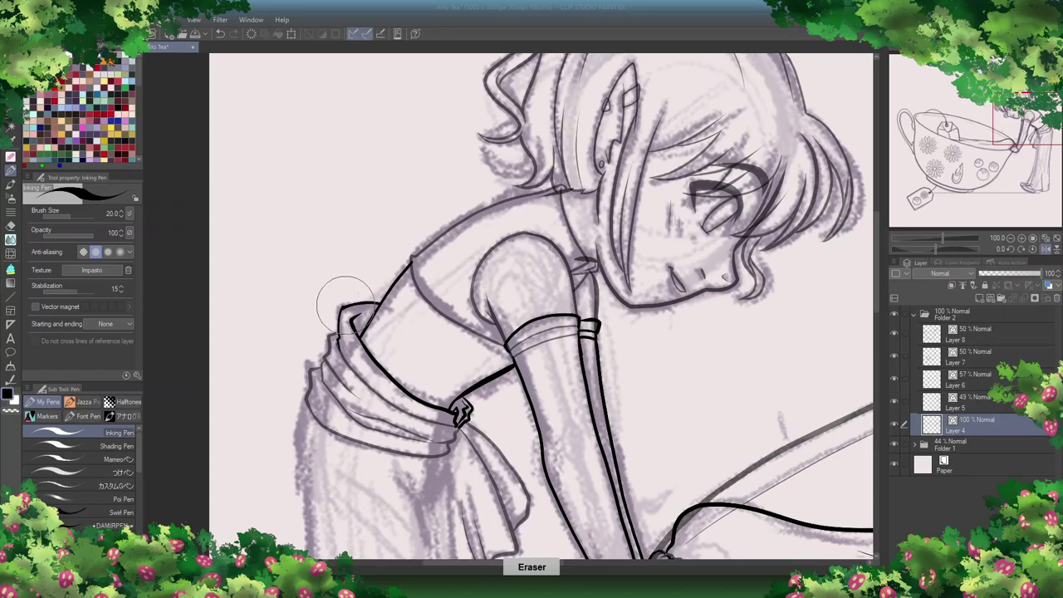
# Step: Ink the creases below the sash and the flared trouser hem with its rear edge and vertical fold
pyautogui.scroll(-6, 339, 302)
pyautogui.moveTo(434, 274); pyautogui.dragTo(391, 174)
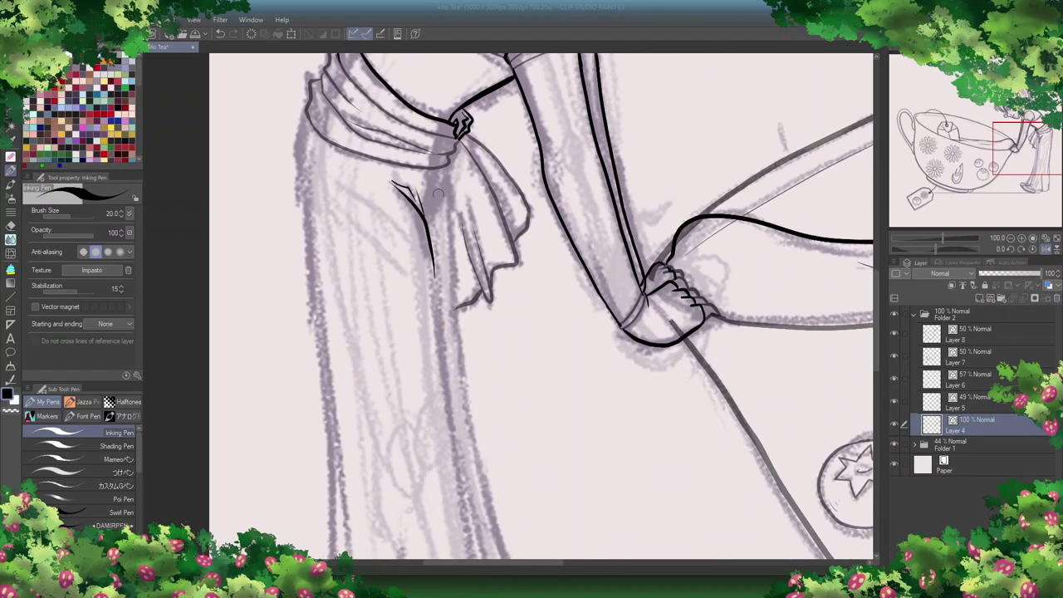
pyautogui.scroll(-5, 514, 401)
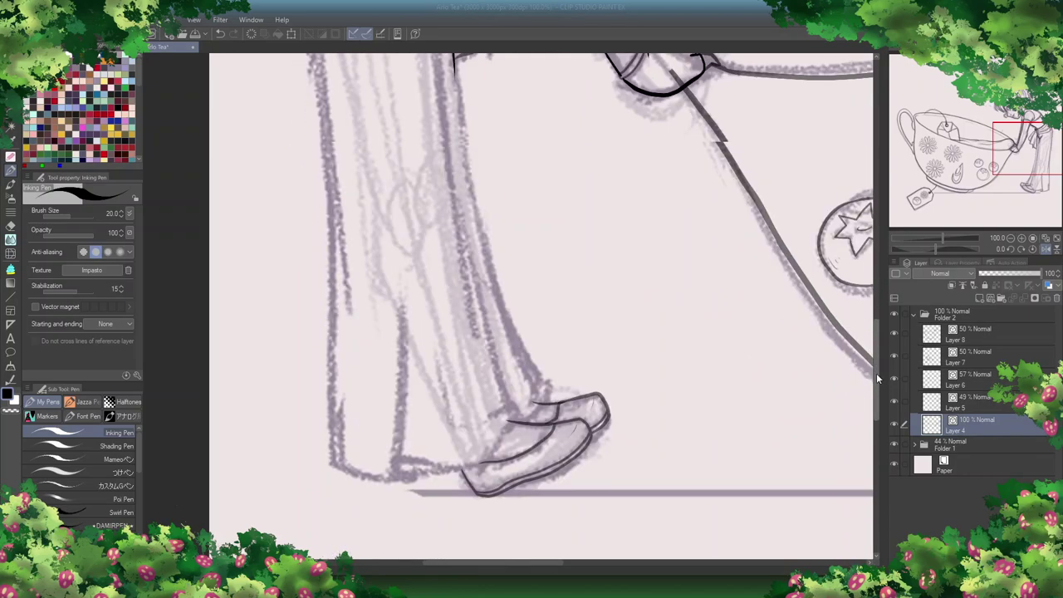
pyautogui.moveTo(514, 405)
pyautogui.mouseDown()
pyautogui.moveTo(482, 453)
pyautogui.moveTo(391, 457)
pyautogui.mouseUp()
pyautogui.moveTo(335, 193); pyautogui.dragTo(408, 472)
pyautogui.moveTo(405, 275); pyautogui.dragTo(413, 470)
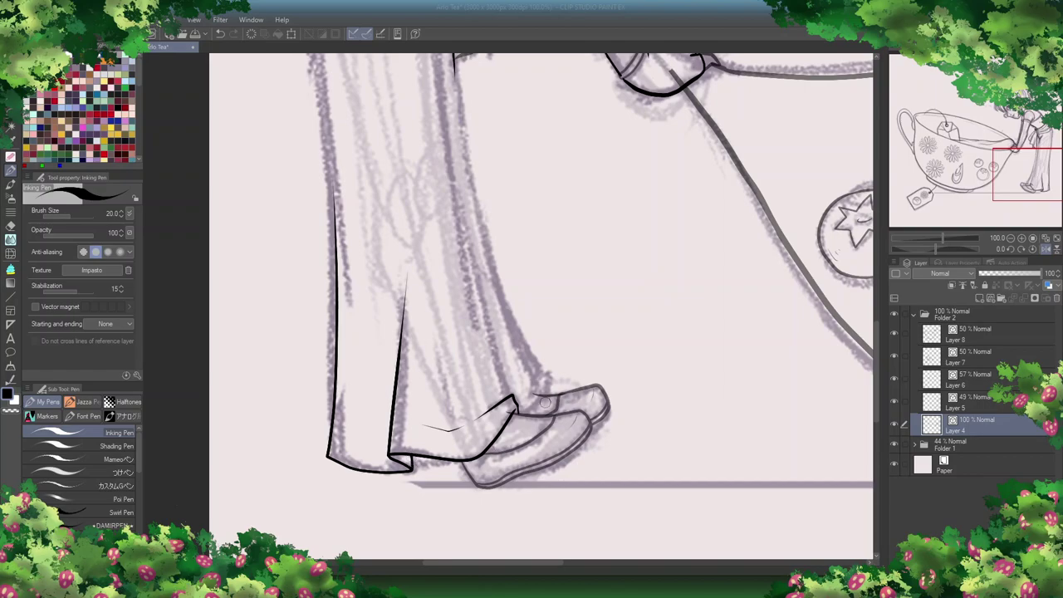
# Step: Ink the front edges of both trouser legs down to the gathered ankles, redoing strokes that miss the sketch
pyautogui.scroll(3, 537, 411)
pyautogui.moveTo(504, 498)
pyautogui.mouseDown()
pyautogui.moveTo(439, 118)
pyautogui.moveTo(462, 329)
pyautogui.moveTo(505, 501)
pyautogui.mouseUp()
pyautogui.hotkey('ctrl', 'z')
pyautogui.moveTo(453, 146); pyautogui.dragTo(488, 405)
pyautogui.hotkey('ctrl', 'z')
pyautogui.moveTo(528, 475); pyautogui.dragTo(509, 434)
pyautogui.hotkey('ctrl', 'z')
pyautogui.press('e')
pyautogui.press('p')
pyautogui.moveTo(453, 145); pyautogui.dragTo(524, 475)
pyautogui.hotkey('ctrl', 'z')
pyautogui.moveTo(451, 159); pyautogui.dragTo(490, 411)
# Step: Ink the trousers' long back edge from the sash down to the lower leg
pyautogui.scroll(5, 534, 490)
pyautogui.moveTo(299, 125); pyautogui.dragTo(337, 529)
pyautogui.scroll(-5, 331, 254)
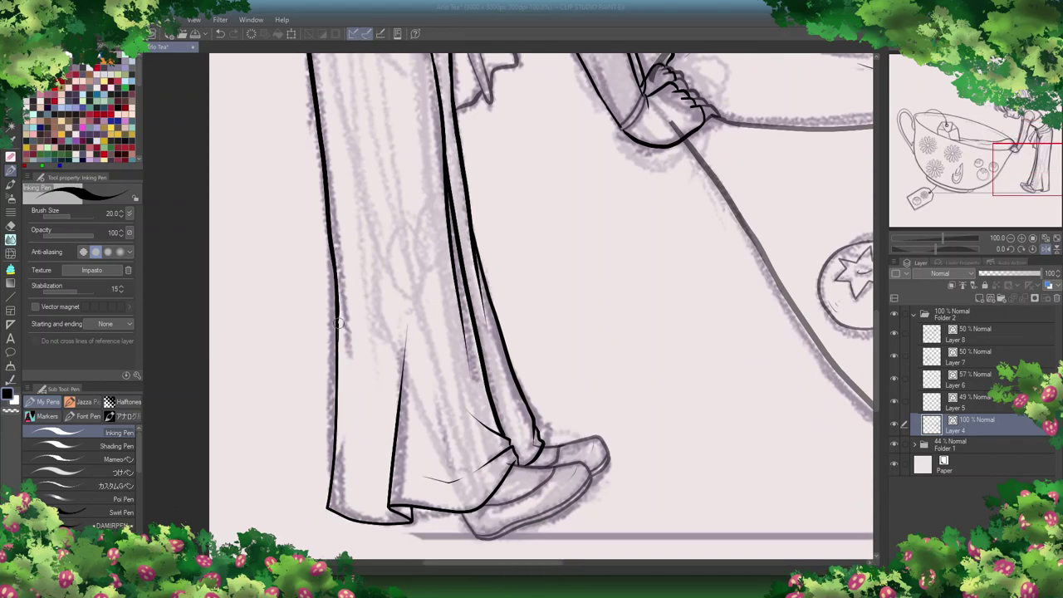
# Step: Hide the sketch in Folder 1 and flip the canvas view horizontally to check the line art
pyautogui.scroll(-3, 337, 317)
pyautogui.scroll(5, 498, 332)
pyautogui.moveTo(569, 565); pyautogui.dragTo(706, 565)
pyautogui.scroll(5, 682, 414)
pyautogui.press('h')
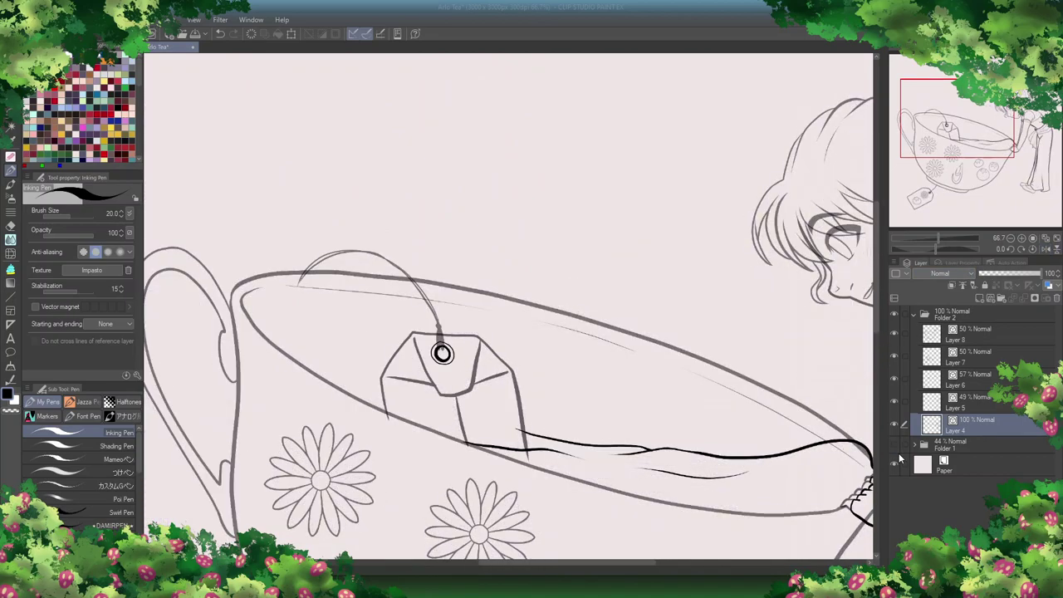
# Step: Go over Layer 4's line art across the figure, cup and tea bag, and erase stray line ends
pyautogui.press('e')
pyautogui.hscroll(5, 465, 442)
pyautogui.scroll(2, 462, 555)
pyautogui.scroll(-3, 665, 324)
pyautogui.scroll(-5, 785, 311)
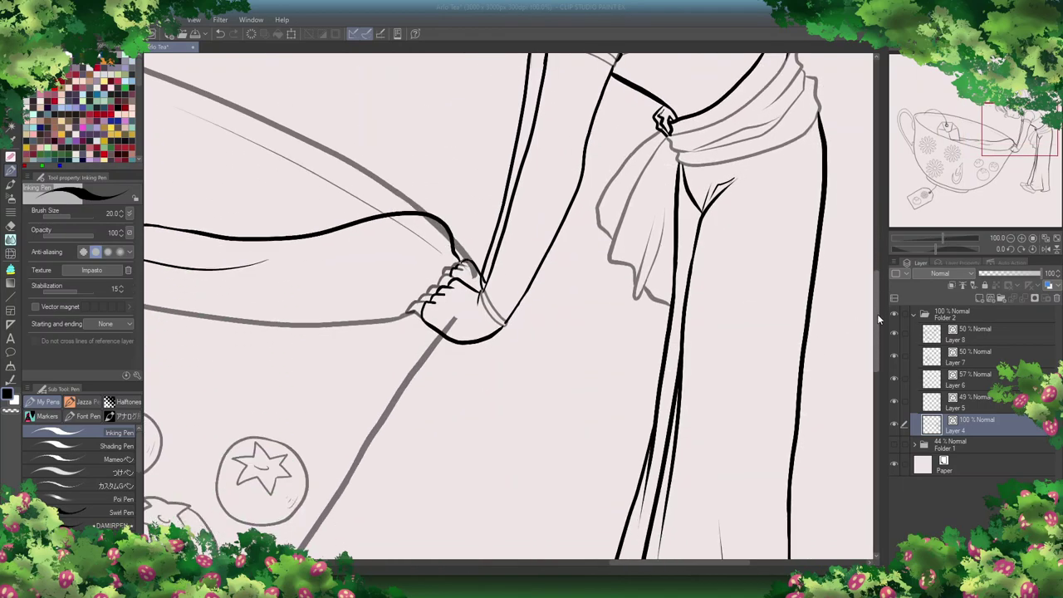
pyautogui.hscroll(4, 874, 371)
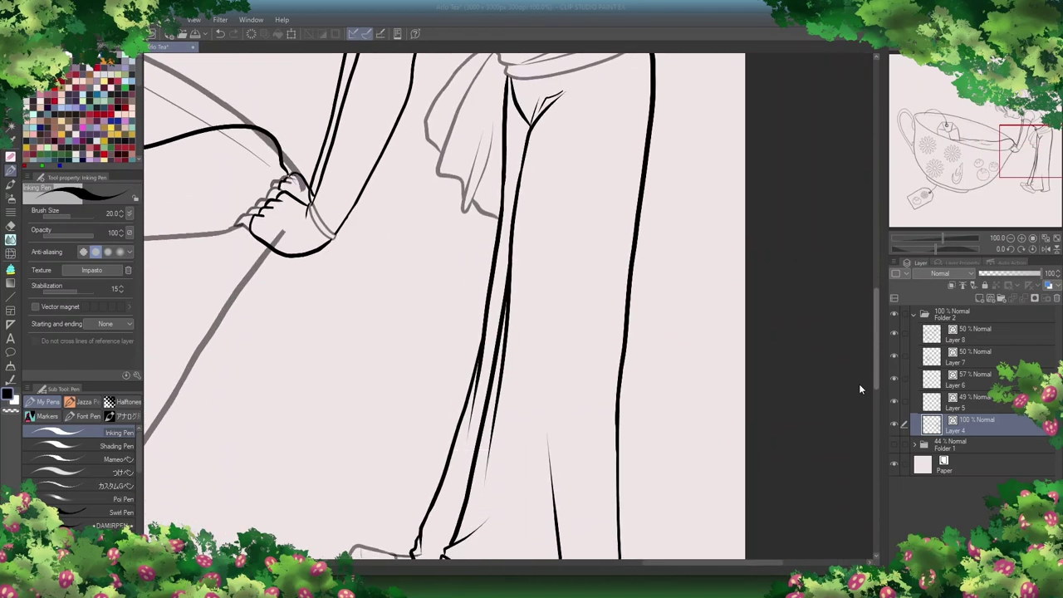
pyautogui.scroll(-2, 859, 383)
pyautogui.hscroll(-6, 332, 536)
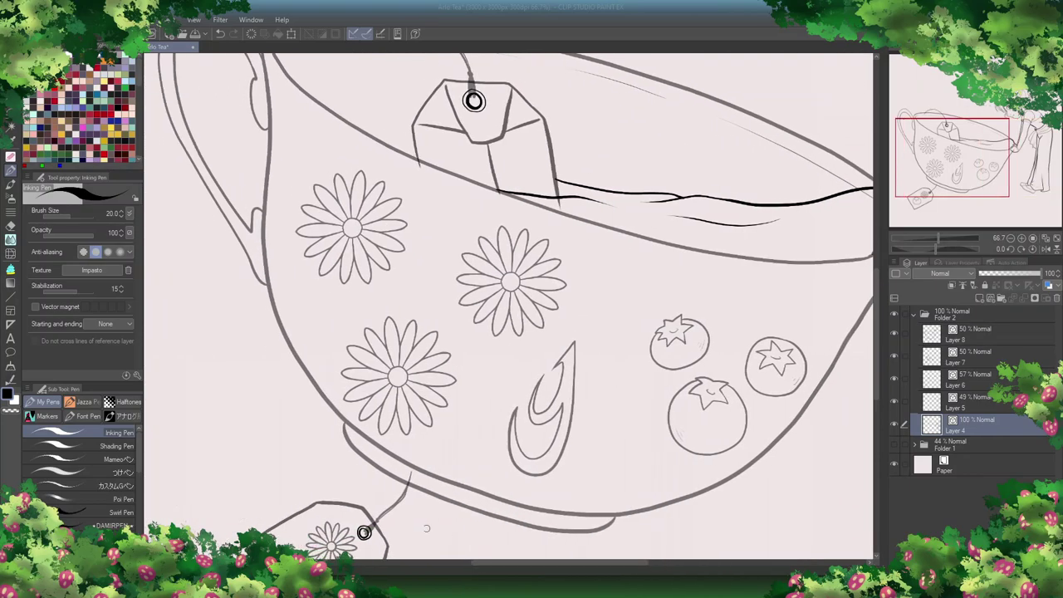
pyautogui.scroll(3, 847, 274)
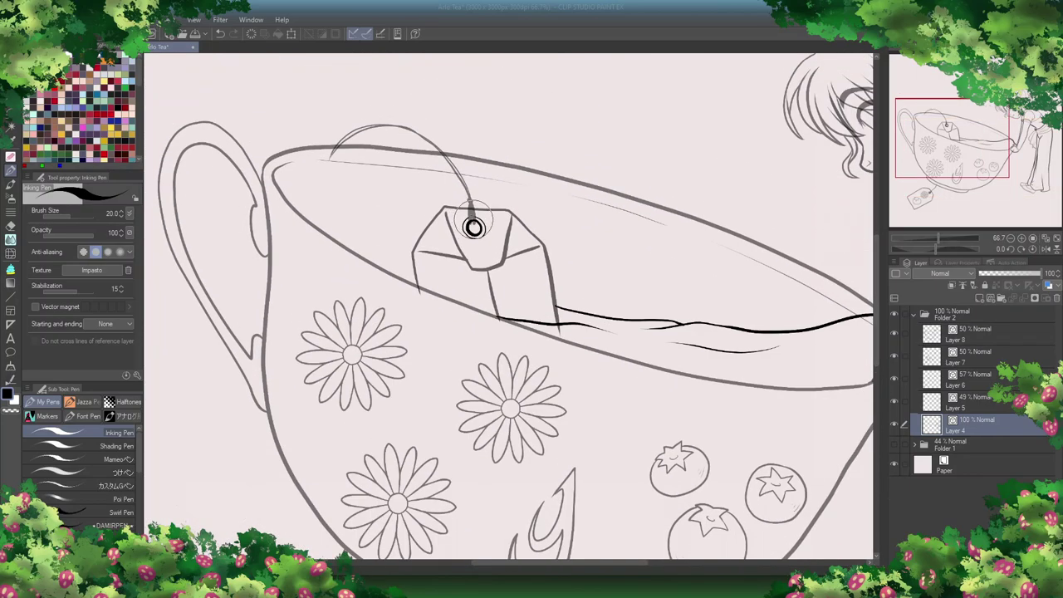
pyautogui.hscroll(3, 509, 310)
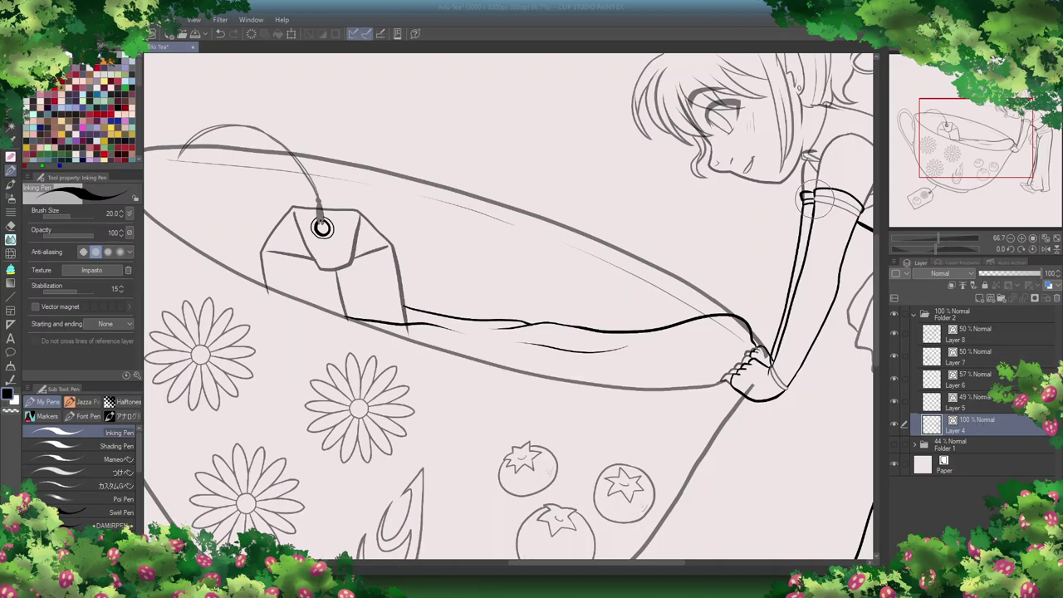
# Step: Fade Layer 8 to 6% and Layers 7 and 6 to 12% opacity, and return Layer 5 to 100%
pyautogui.moveTo(1016, 276); pyautogui.dragTo(989, 276)
pyautogui.click(972, 355)
pyautogui.click(976, 398)
pyautogui.moveTo(619, 567); pyautogui.dragTo(692, 567)
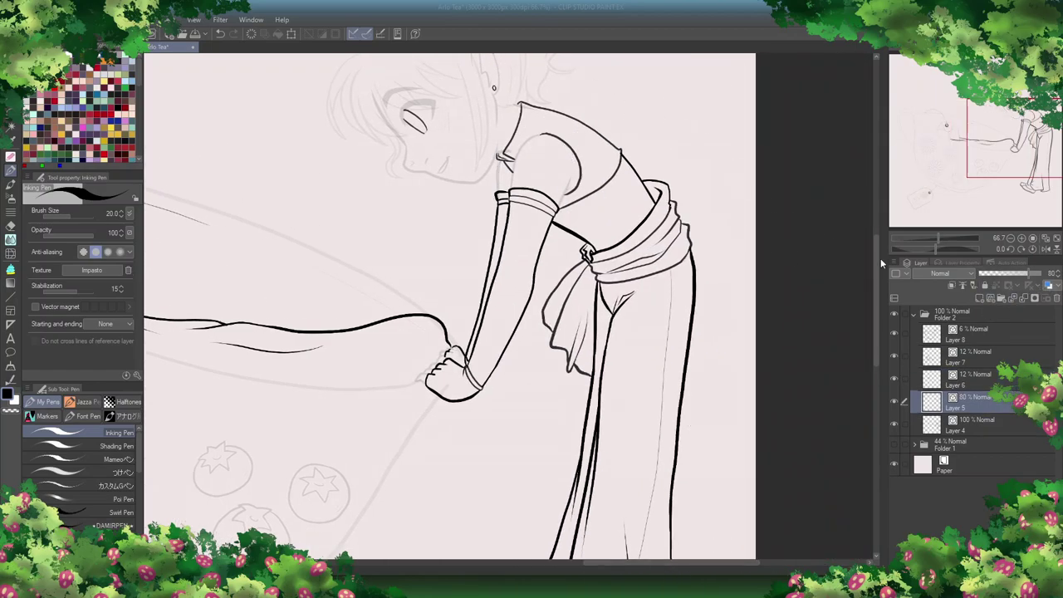
pyautogui.moveTo(876, 280); pyautogui.dragTo(876, 330)
pyautogui.moveTo(702, 565); pyautogui.dragTo(620, 565)
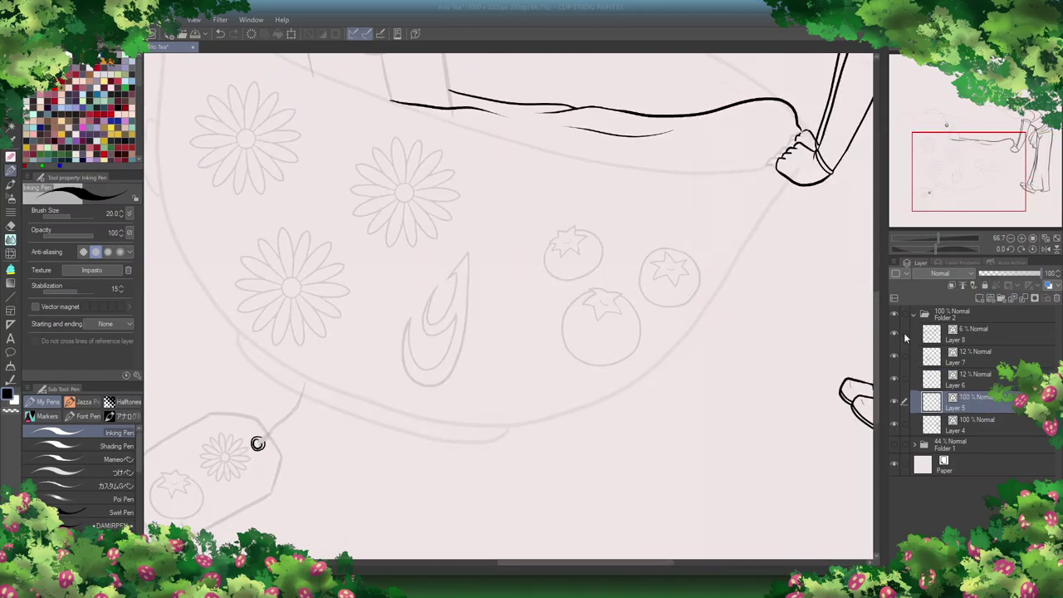
pyautogui.scroll(5, 507, 307)
# Step: Set Layer 6's opacity to 33% and erase its overlapping lines around the tea bag, hand and arm
pyautogui.click(972, 378)
pyautogui.click(1004, 274)
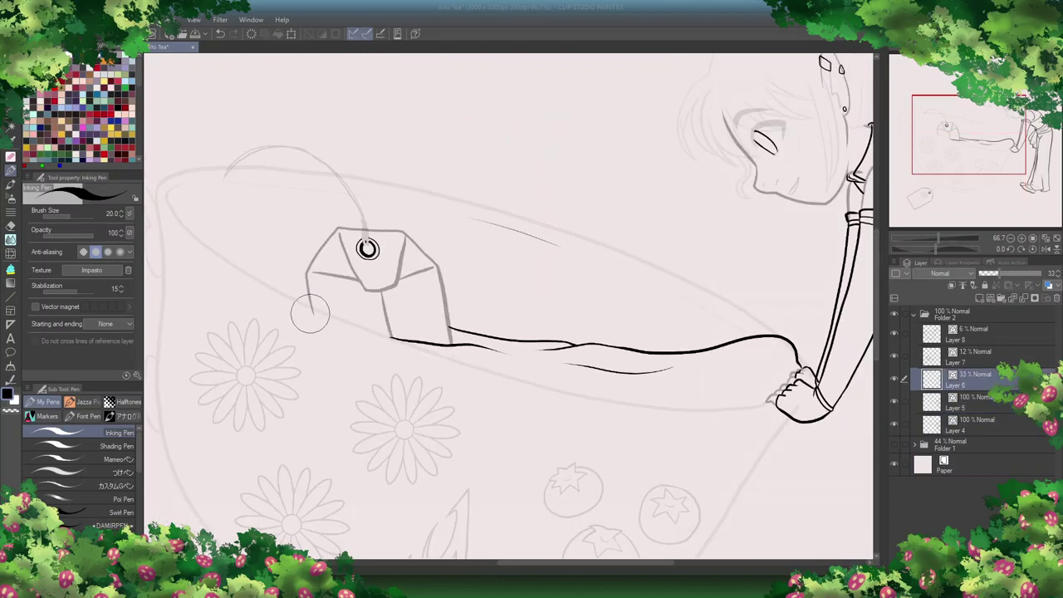
pyautogui.moveTo(902, 413); pyautogui.dragTo(862, 366)
pyautogui.scroll(3, 544, 349)
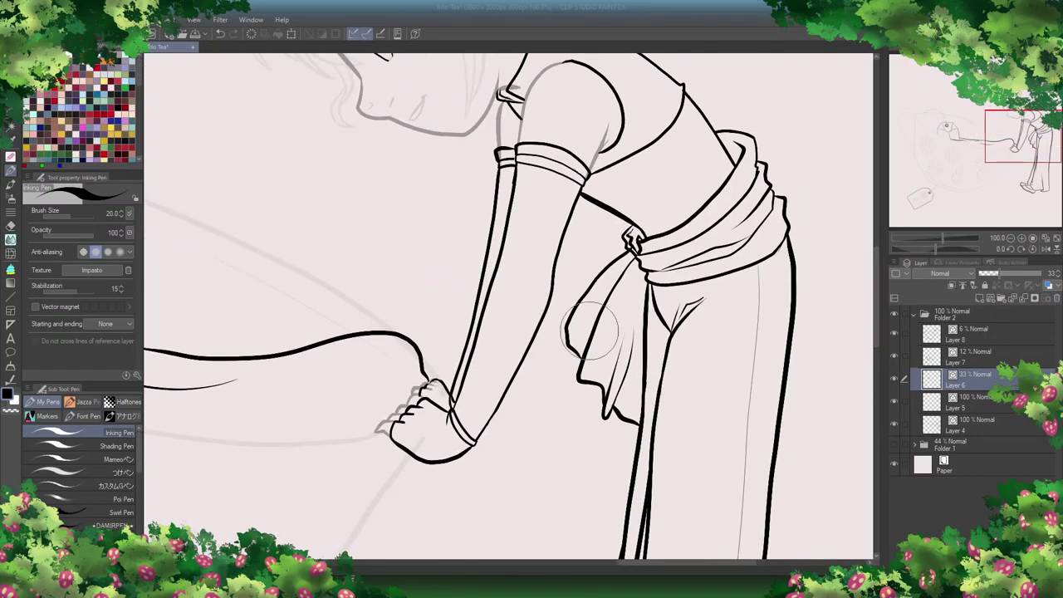
pyautogui.scroll(4, 498, 349)
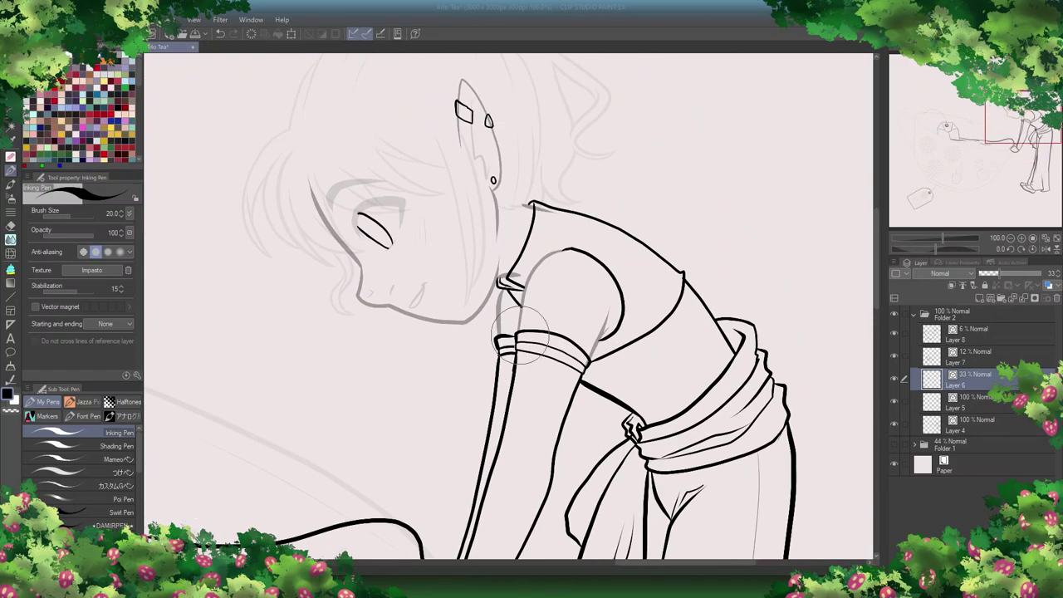
pyautogui.press('e')
pyautogui.press('e')
pyautogui.scroll(2, 499, 249)
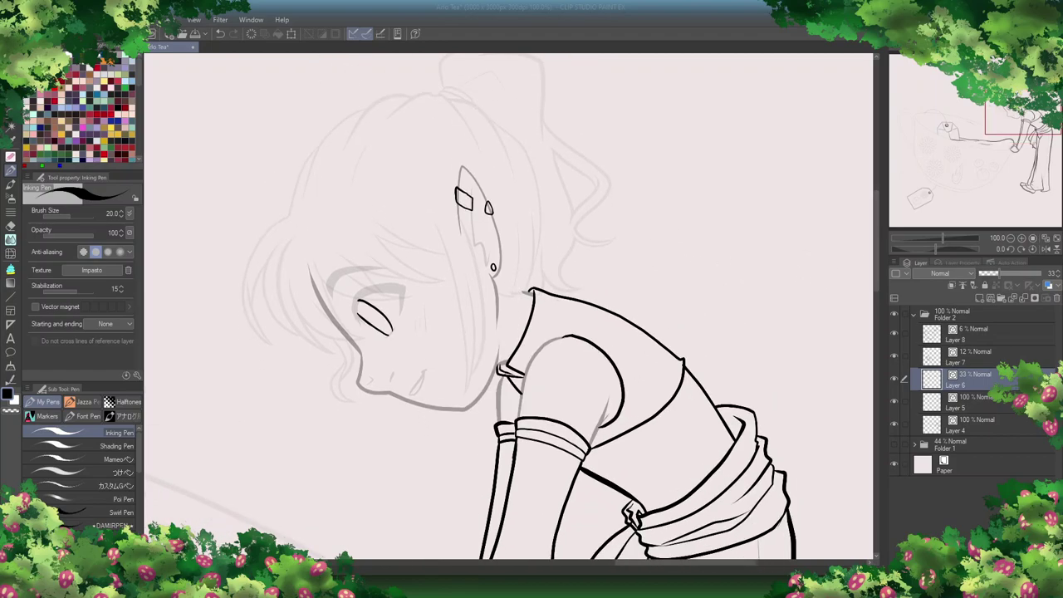
# Step: Set Layer 8 to 30%, Layer 7 to 22% and Layer 6 to 65% opacity, and erase the forehead line crossing the fringe
pyautogui.click(989, 356)
pyautogui.click(976, 378)
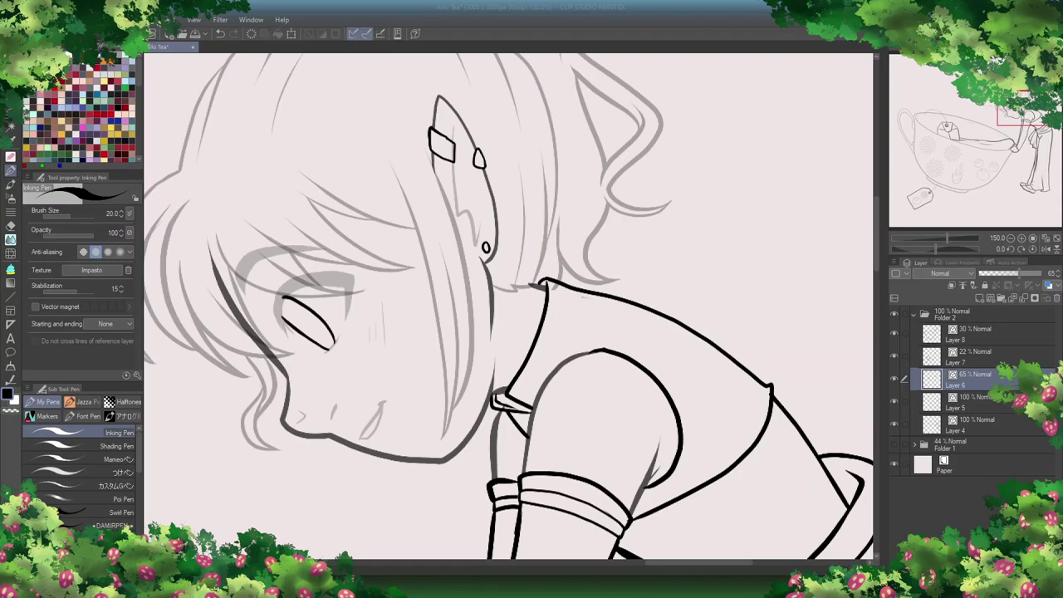
pyautogui.moveTo(208, 241)
pyautogui.mouseDown()
pyautogui.moveTo(271, 350)
pyautogui.moveTo(248, 315)
pyautogui.mouseUp()
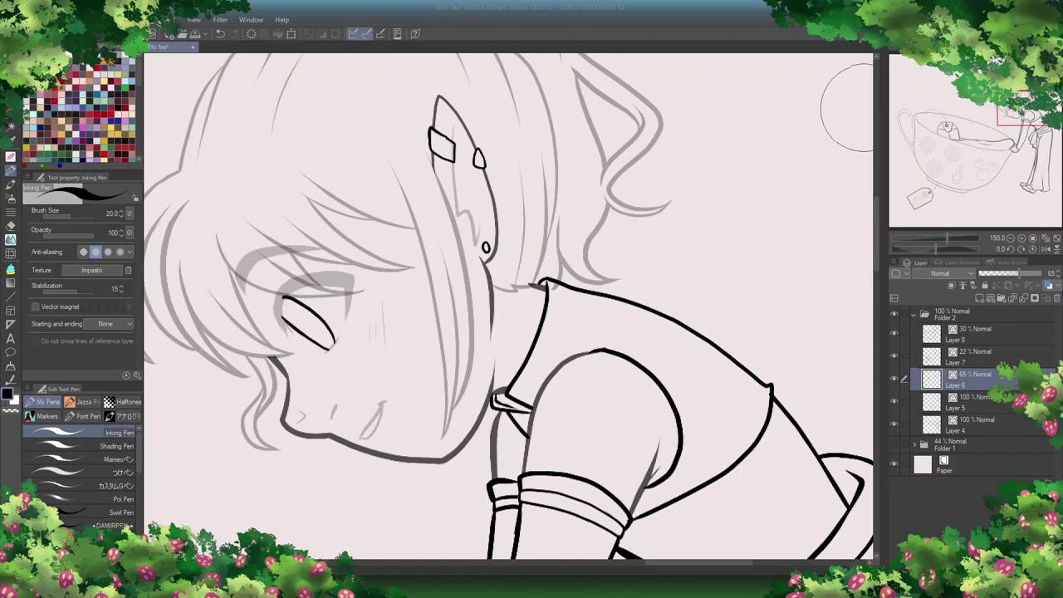
# Step: Set Layer 6 to 100% and Layer 7 to 49% opacity, and erase the eyebrow and lash lines that overlap the fringe
pyautogui.moveTo(1009, 273); pyautogui.dragTo(1010, 274)
pyautogui.moveTo(452, 185); pyautogui.dragTo(337, 299)
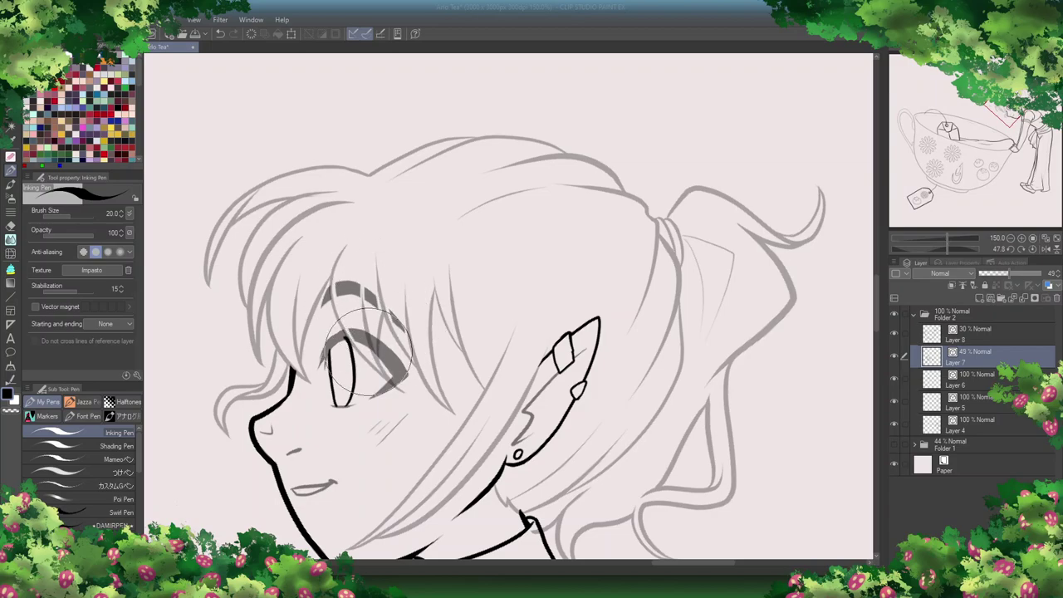
pyautogui.moveTo(849, 246); pyautogui.dragTo(582, 49)
pyautogui.scroll(-4, 368, 510)
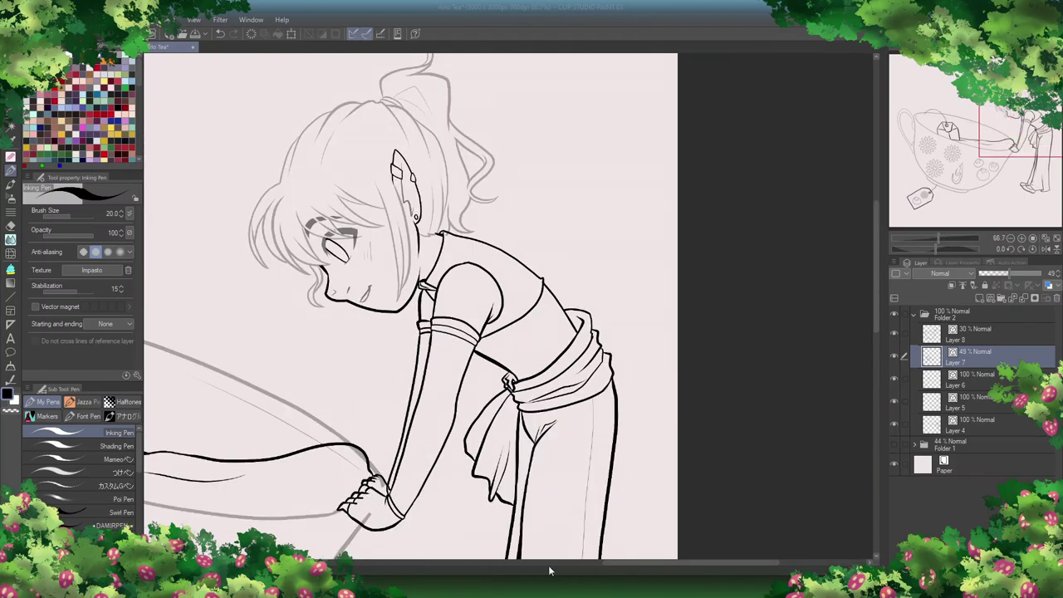
# Step: Clean up Layer 7's overlapping lines around the tag string, cup base and hair, and return Layer 7 to 100% opacity
pyautogui.moveTo(533, 571); pyautogui.dragTo(487, 573)
pyautogui.hotkey('alt', ']')
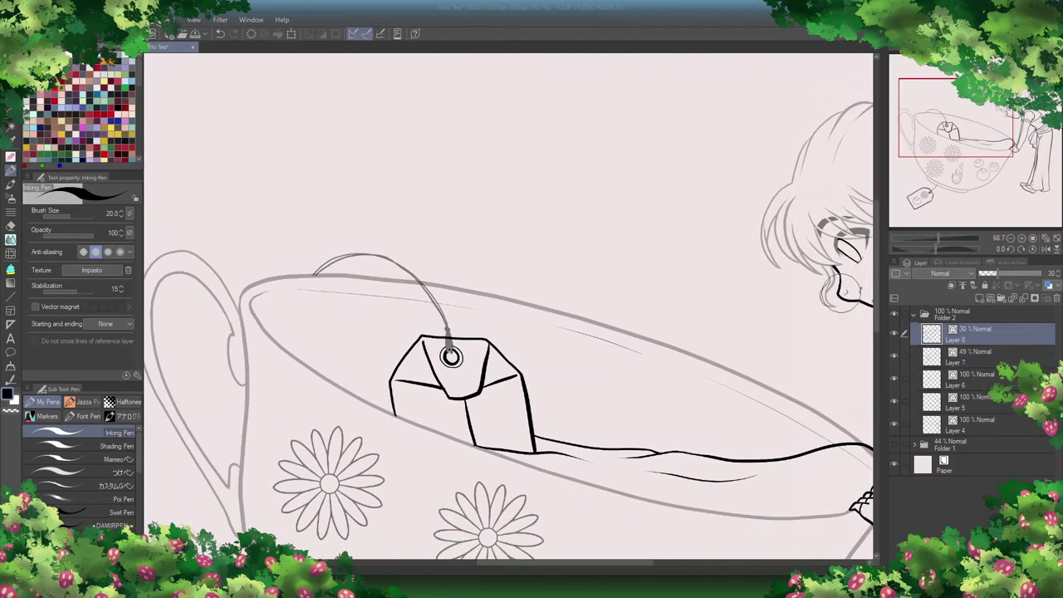
pyautogui.moveTo(878, 220); pyautogui.dragTo(878, 360)
pyautogui.hotkey('alt', '[')
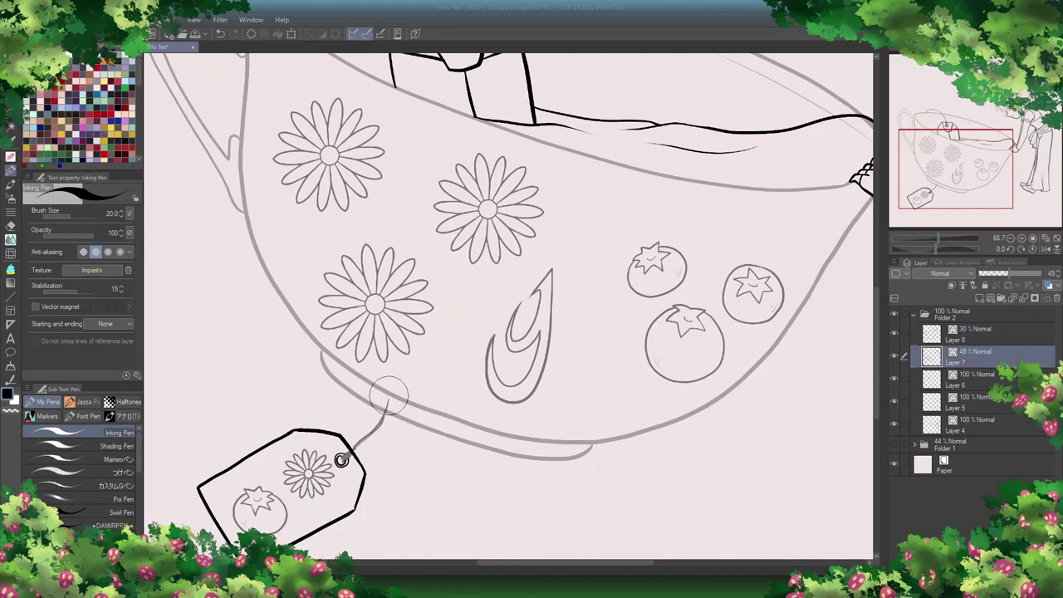
pyautogui.moveTo(876, 284); pyautogui.dragTo(878, 166)
pyautogui.scroll(3, 277, 482)
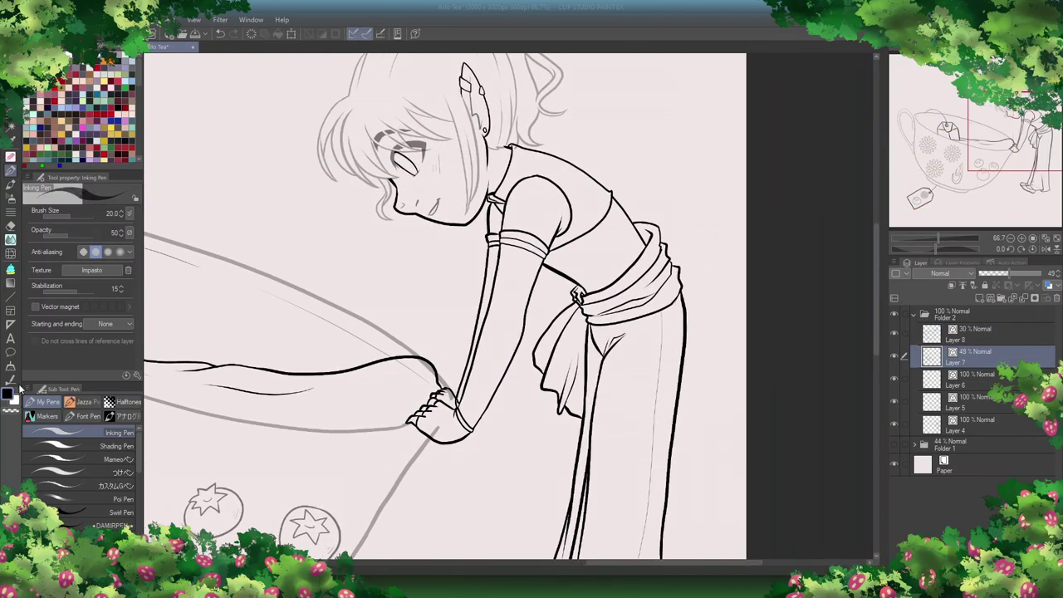
pyautogui.scroll(1, 277, 482)
pyautogui.moveTo(878, 258); pyautogui.dragTo(877, 233)
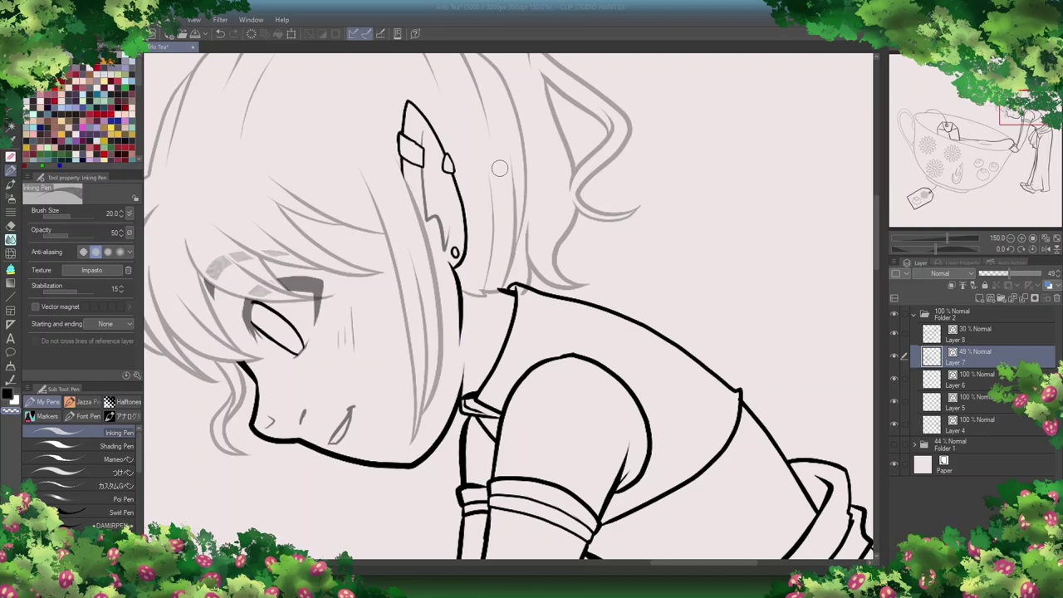
pyautogui.scroll(-4, 439, 111)
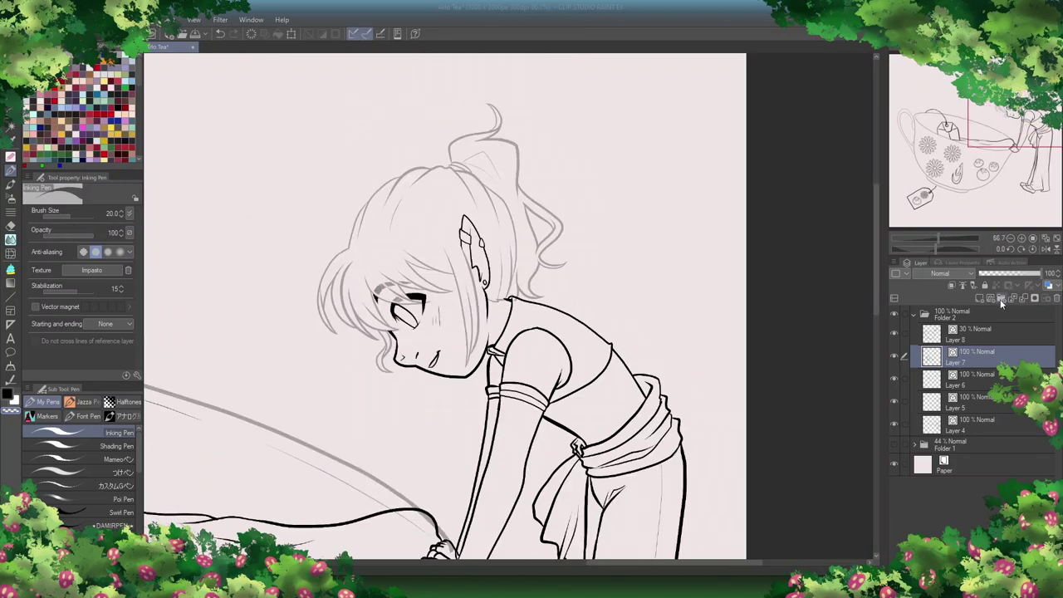
# Step: Raise Layer 8's opacity from 36% through 59% to 100% while erasing cup lines that overlap the fairy's hand and the tea bag
pyautogui.hotkey('alt', ']')
pyautogui.moveTo(877, 254); pyautogui.dragTo(881, 278)
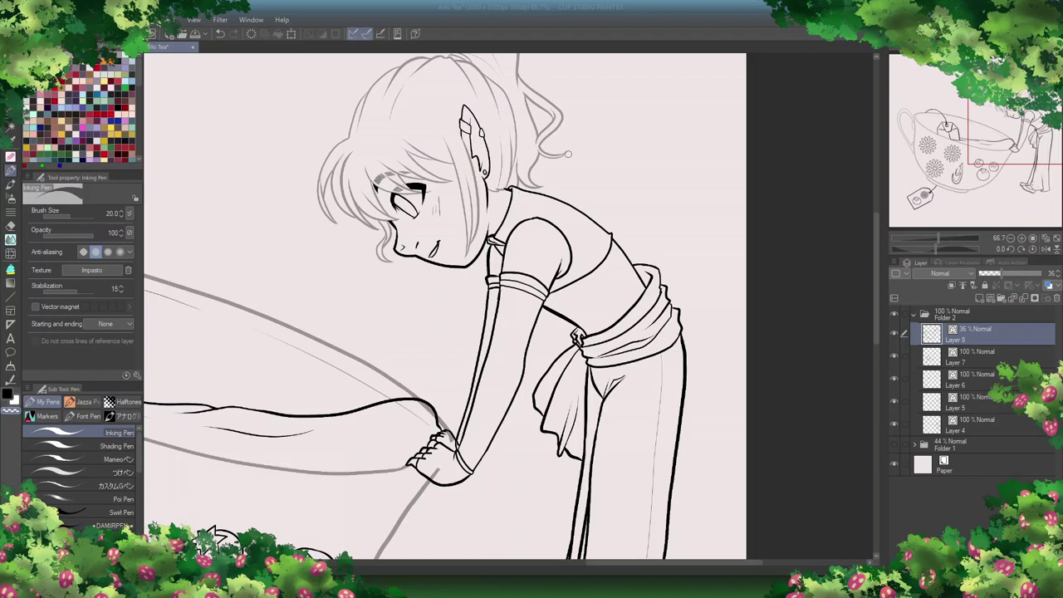
pyautogui.moveTo(877, 237); pyautogui.dragTo(877, 333)
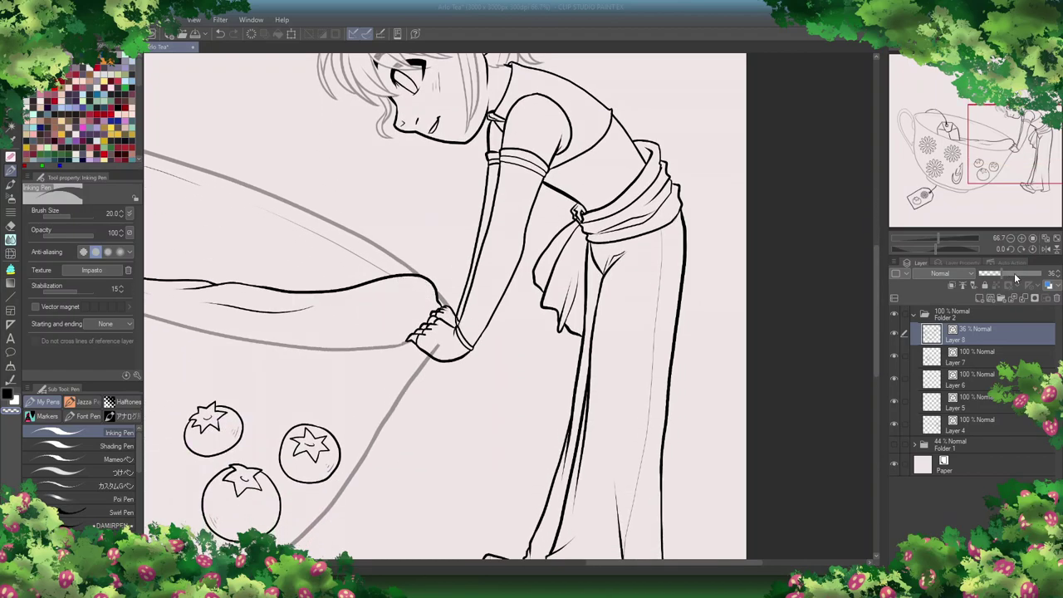
pyautogui.click(1013, 276)
pyautogui.moveTo(584, 568); pyautogui.dragTo(466, 568)
pyautogui.scroll(4, 449, 297)
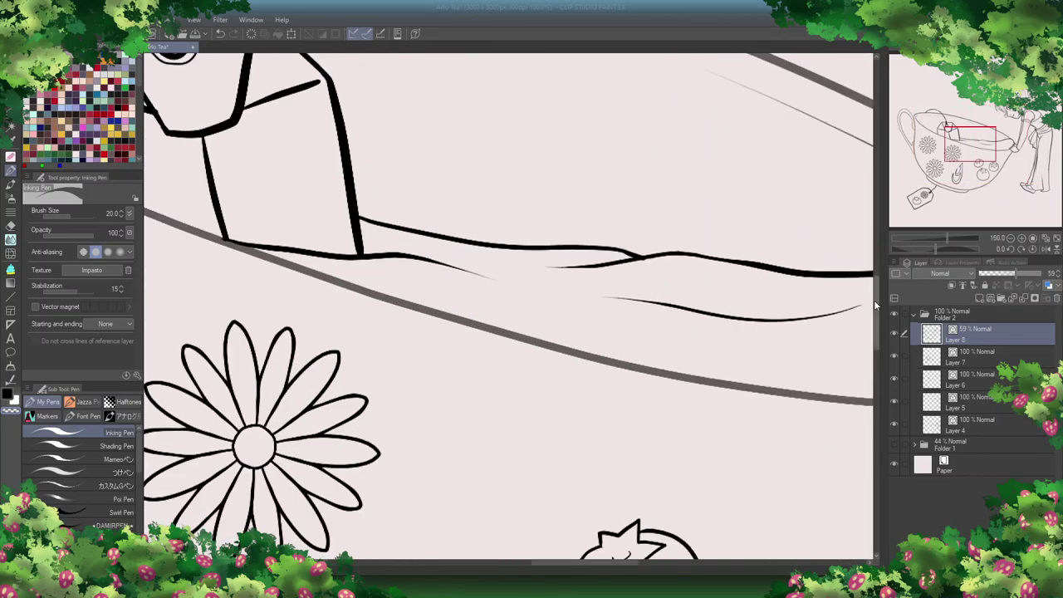
pyautogui.scroll(-6, 449, 296)
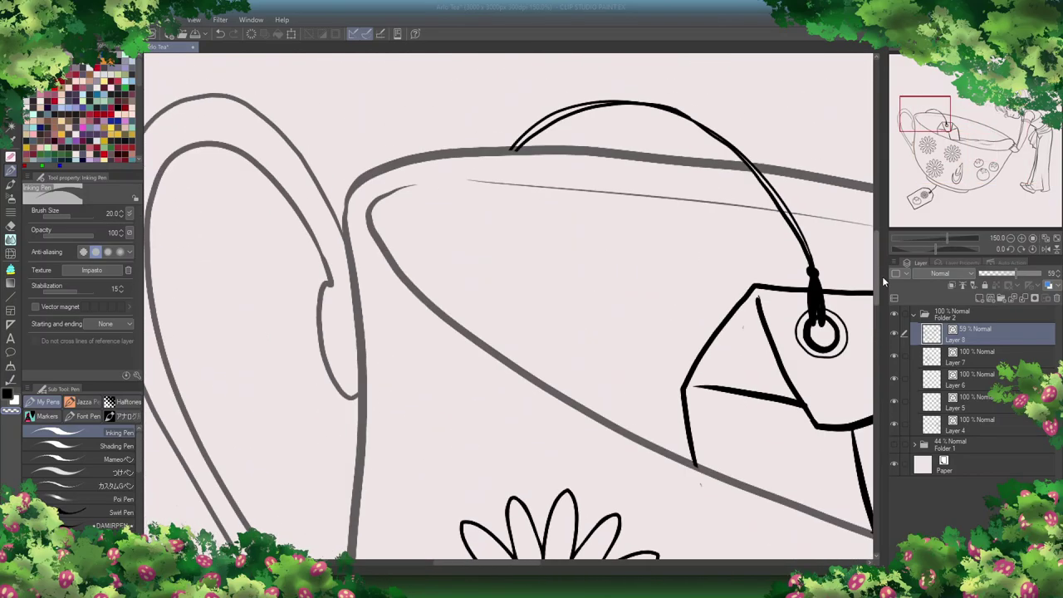
pyautogui.hscroll(4, 449, 296)
pyautogui.scroll(3, 449, 296)
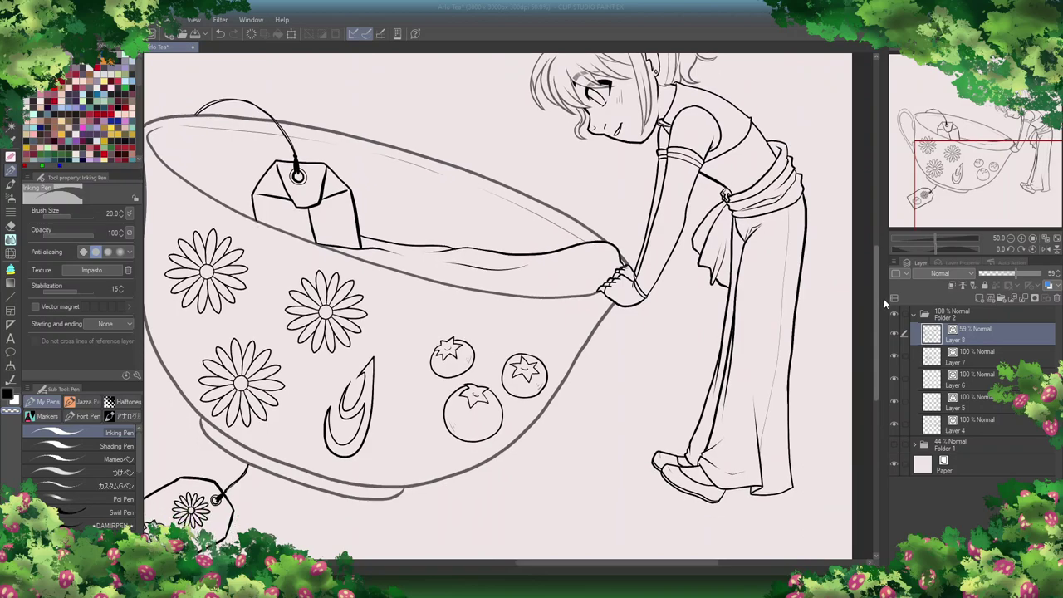
pyautogui.click(1039, 275)
# Step: Collapse Folder 2 and create a folder with a new raster layer below it for the base fill
pyautogui.click(914, 314)
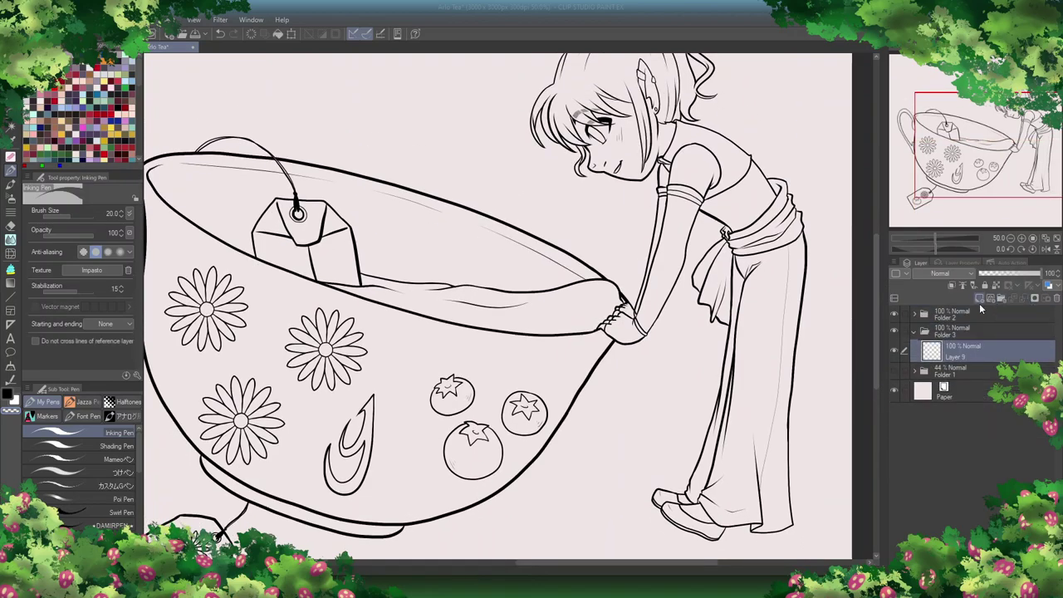
pyautogui.click(979, 298)
pyautogui.click(983, 347)
# Step: Using Folder 2 as the reference, fill the hanging tag and the whole teacup dark grey on Layer 9
pyautogui.hotkey('ctrl', '-')
pyautogui.press('e')
pyautogui.click(10, 267)
pyautogui.click(333, 448)
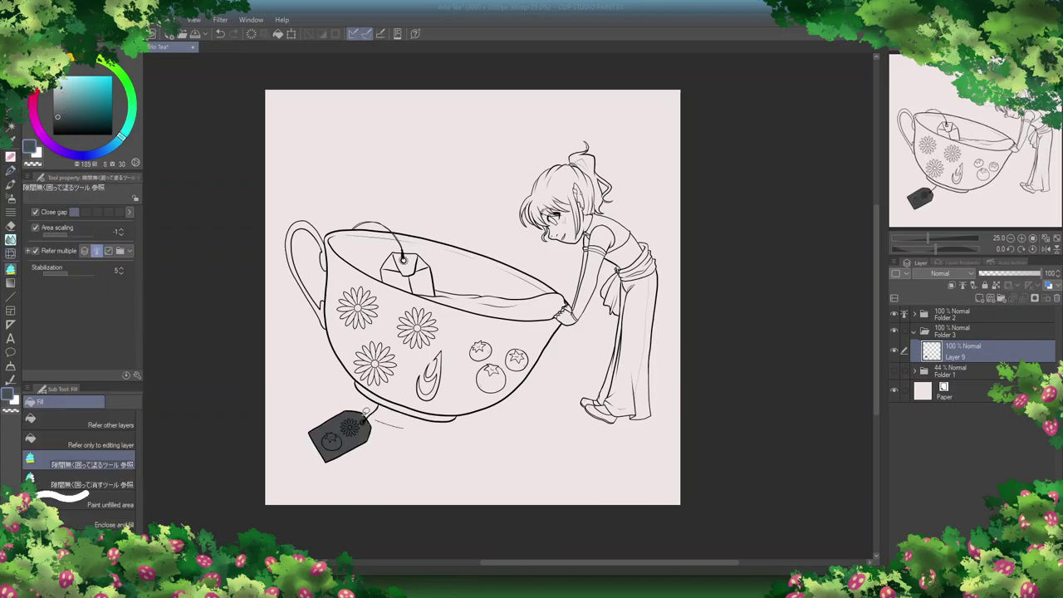
pyautogui.click(376, 370)
pyautogui.click(421, 406)
pyautogui.click(478, 390)
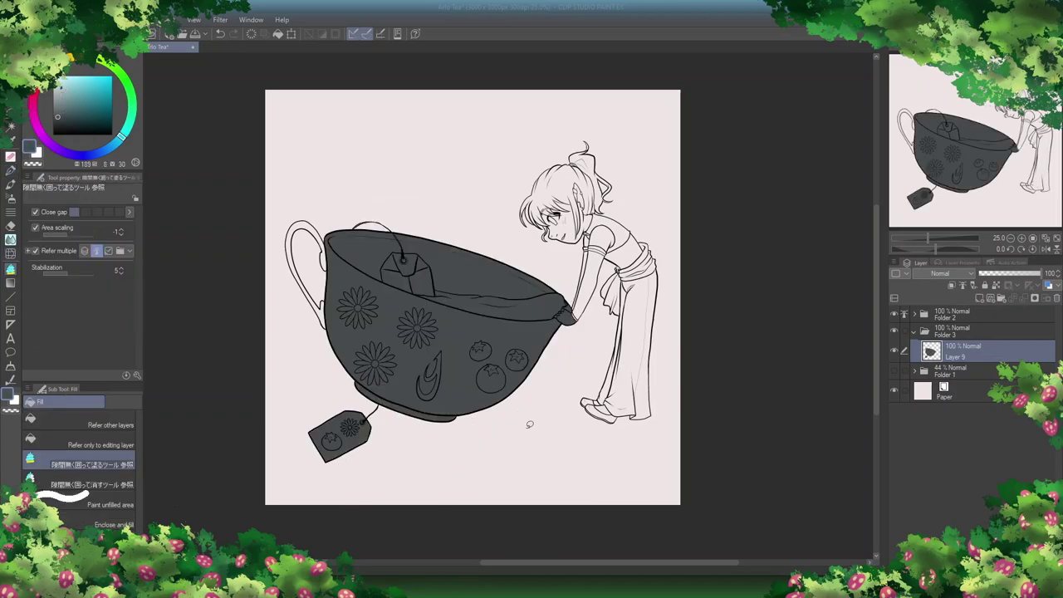
# Step: Fill the fairy's clothes, body and head, and the cup handle with the same dark grey on Layer 9
pyautogui.click(597, 409)
pyautogui.click(636, 365)
pyautogui.click(614, 315)
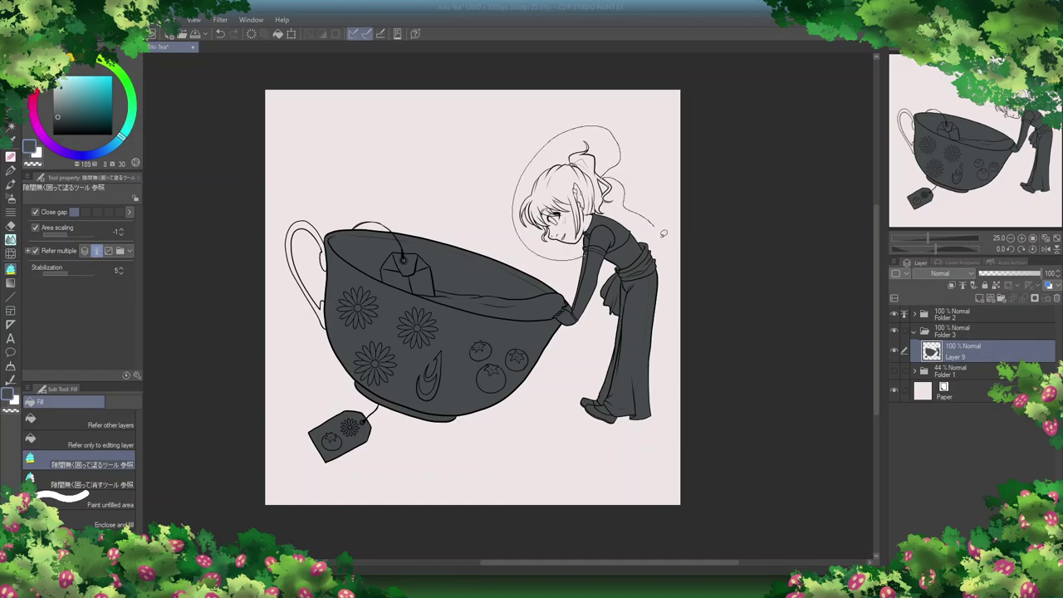
pyautogui.moveTo(545, 255); pyautogui.dragTo(532, 248)
pyautogui.moveTo(336, 212)
pyautogui.mouseDown()
pyautogui.moveTo(315, 332)
pyautogui.moveTo(345, 220)
pyautogui.mouseUp()
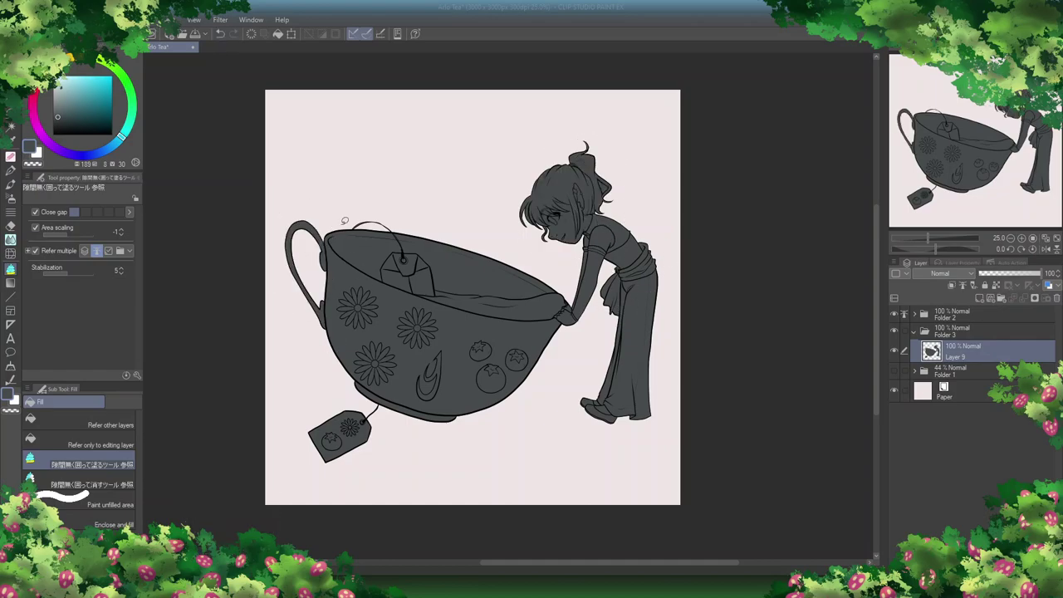
# Step: Clear the grey fill from the enclosed gap inside the fairy's ponytail strand with the gap-erasing fill tool
pyautogui.scroll(5, 507, 194)
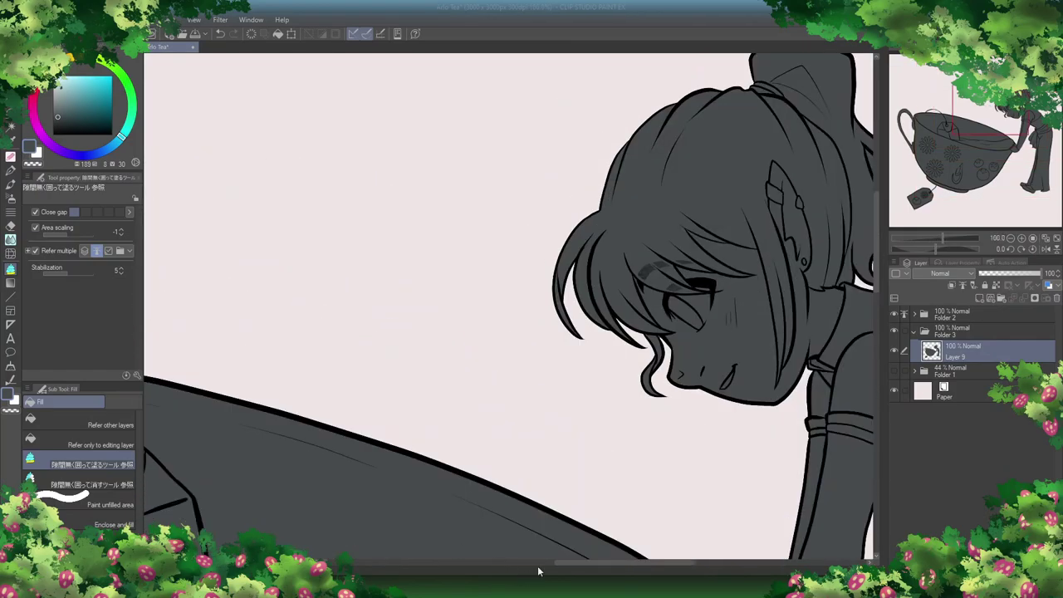
pyautogui.moveTo(527, 575); pyautogui.dragTo(600, 548)
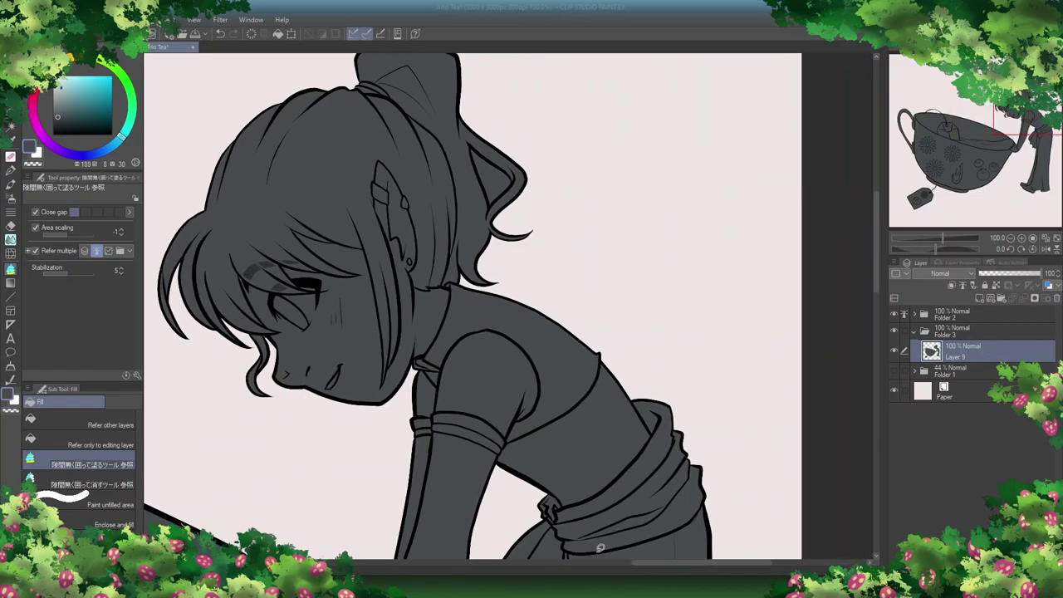
pyautogui.click(83, 484)
pyautogui.scroll(3, 455, 287)
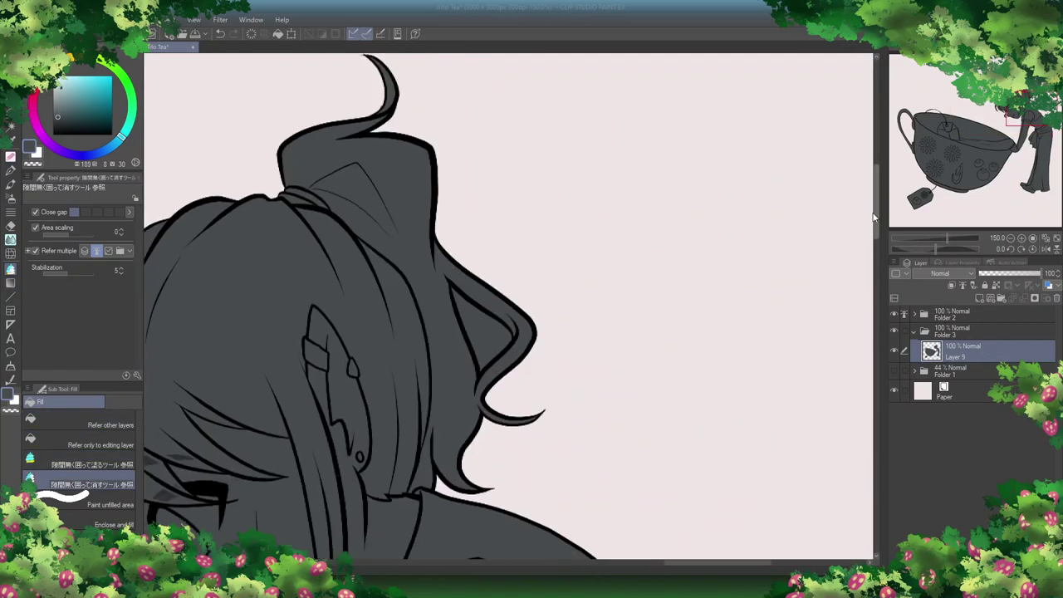
pyautogui.moveTo(516, 328); pyautogui.dragTo(513, 326)
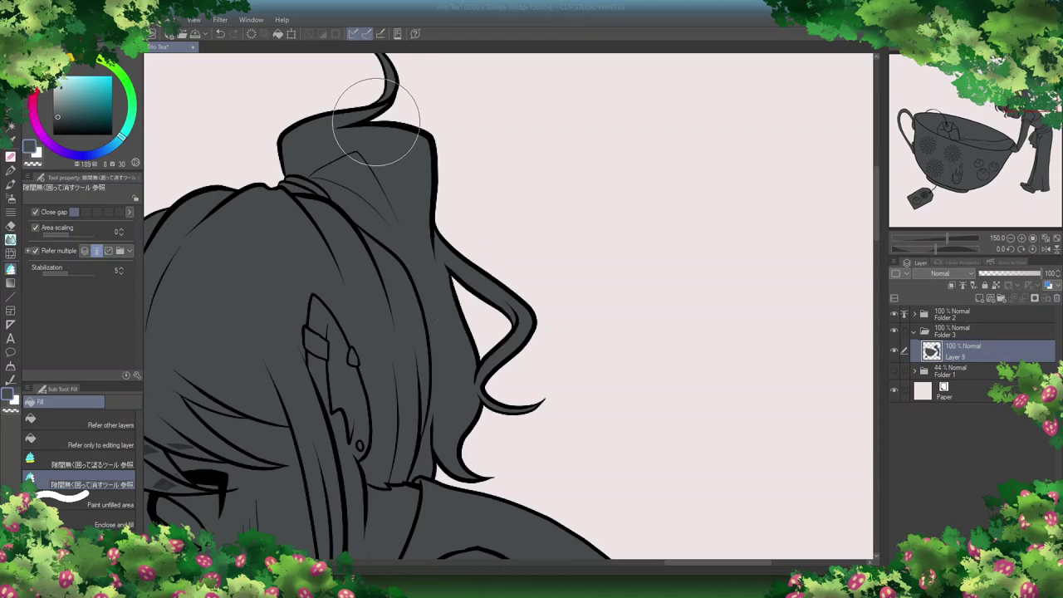
pyautogui.click(881, 300)
pyautogui.click(881, 300)
# Step: Clean up the grey fill in the tag's eyelet and around the cup handle on Layer 9
pyautogui.moveTo(694, 565); pyautogui.dragTo(625, 565)
pyautogui.moveTo(876, 238); pyautogui.dragTo(886, 303)
pyautogui.moveTo(631, 565); pyautogui.dragTo(673, 570)
pyautogui.moveTo(877, 365); pyautogui.dragTo(877, 431)
pyautogui.scroll(-1, 876, 431)
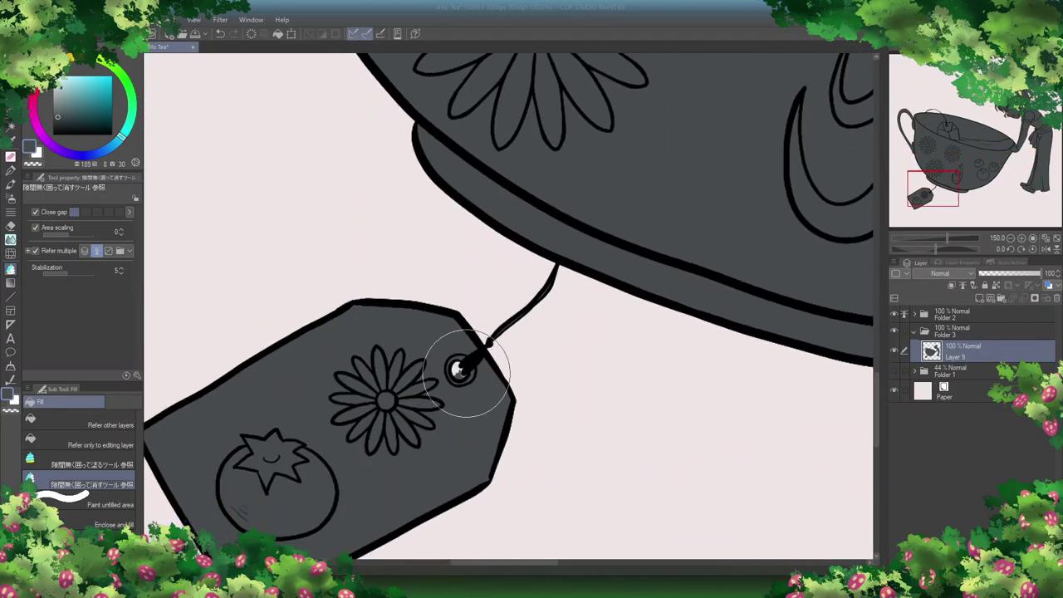
pyautogui.hscroll(-2, 875, 391)
pyautogui.click(875, 391)
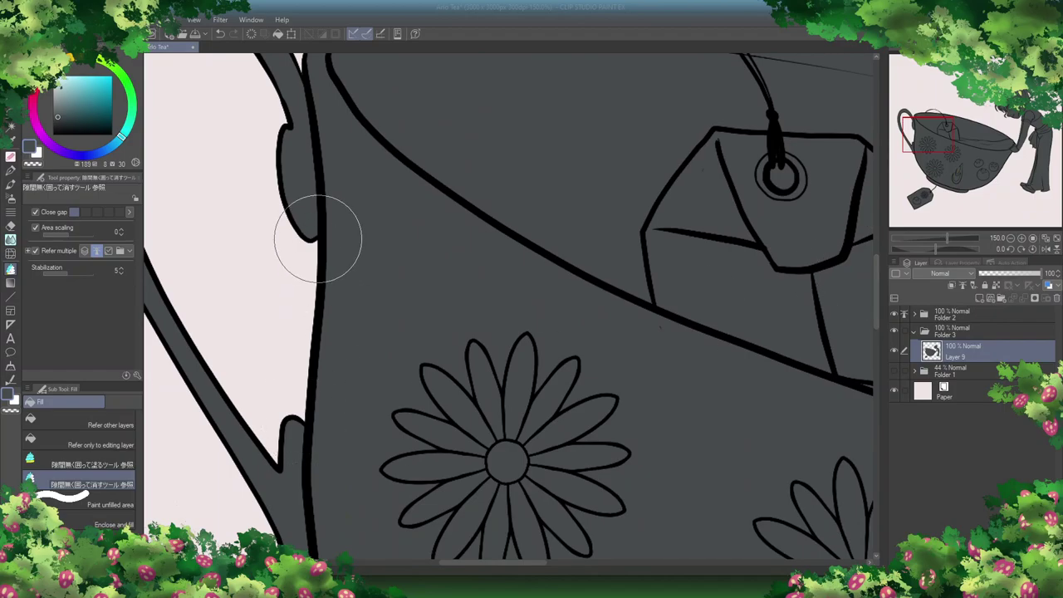
pyautogui.moveTo(880, 279); pyautogui.dragTo(880, 124)
# Step: Create two folders clipped to Layer 9 and add a new raster layer inside each
pyautogui.hotkey('ctrl', '-')
pyautogui.hotkey('ctrl', '-')
pyautogui.hotkey('ctrl', 'g')
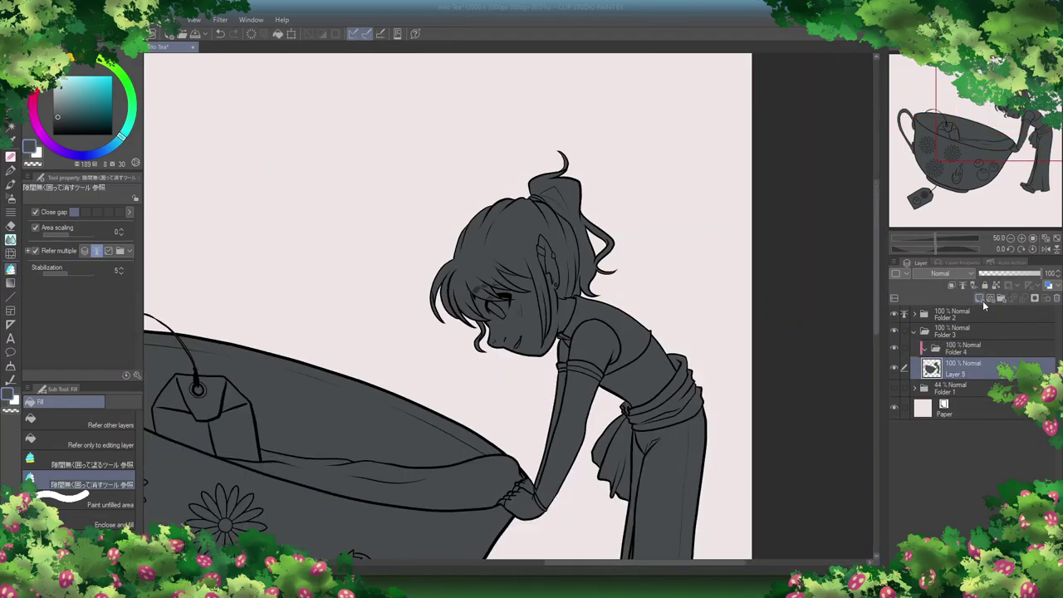
pyautogui.hotkey('ctrl', 'g')
pyautogui.click(980, 297)
pyautogui.click(980, 298)
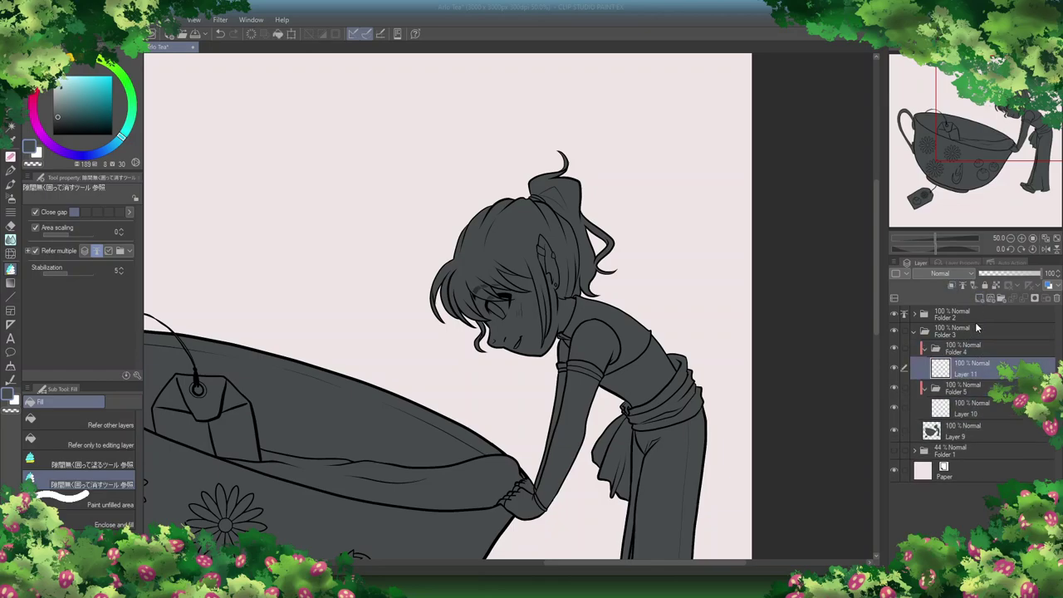
# Step: Fill the entire fairy with dark maroon (hue 338, saturation 83, value 25) on Layer 11, from hair to shoes and hand
pyautogui.moveTo(124, 123); pyautogui.dragTo(33, 98)
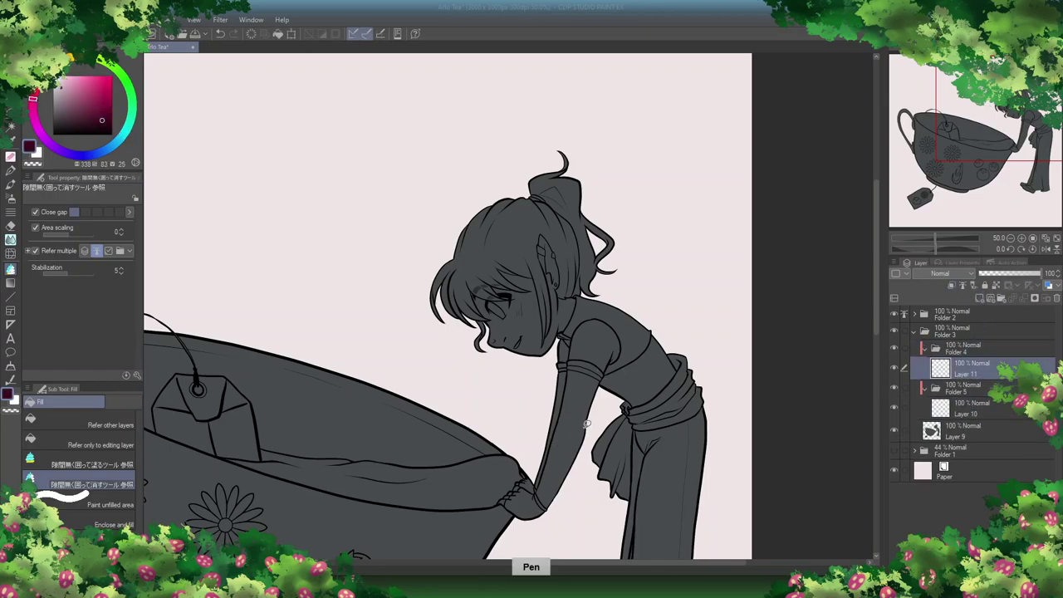
pyautogui.click(92, 465)
pyautogui.moveTo(606, 411); pyautogui.dragTo(582, 299)
pyautogui.moveTo(466, 167); pyautogui.dragTo(559, 353)
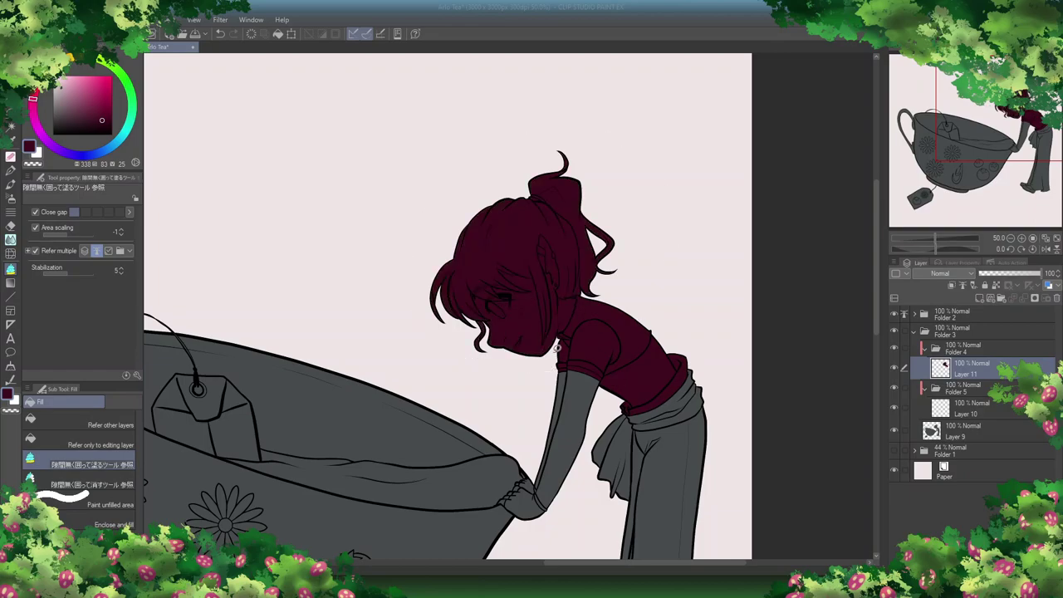
pyautogui.moveTo(533, 497); pyautogui.dragTo(565, 353)
pyautogui.scroll(-5, 581, 333)
pyautogui.moveTo(712, 167)
pyautogui.mouseDown()
pyautogui.moveTo(545, 463)
pyautogui.moveTo(511, 288)
pyautogui.mouseUp()
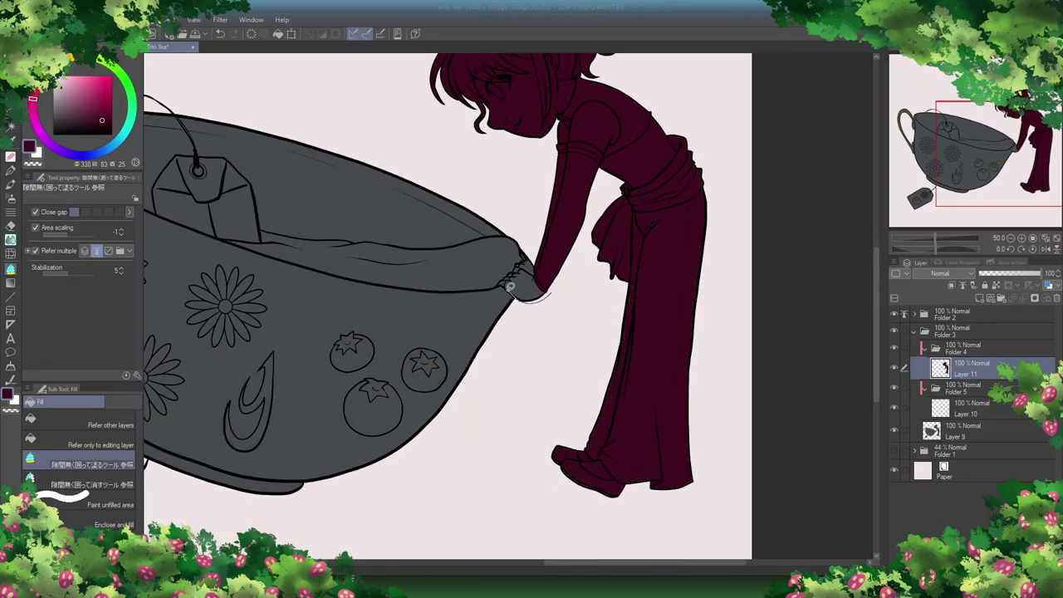
# Step: Fill the teacup, tea bag and hanging tag with dark green (hue 159, saturation 83, value 25) on Layer 10
pyautogui.click(972, 407)
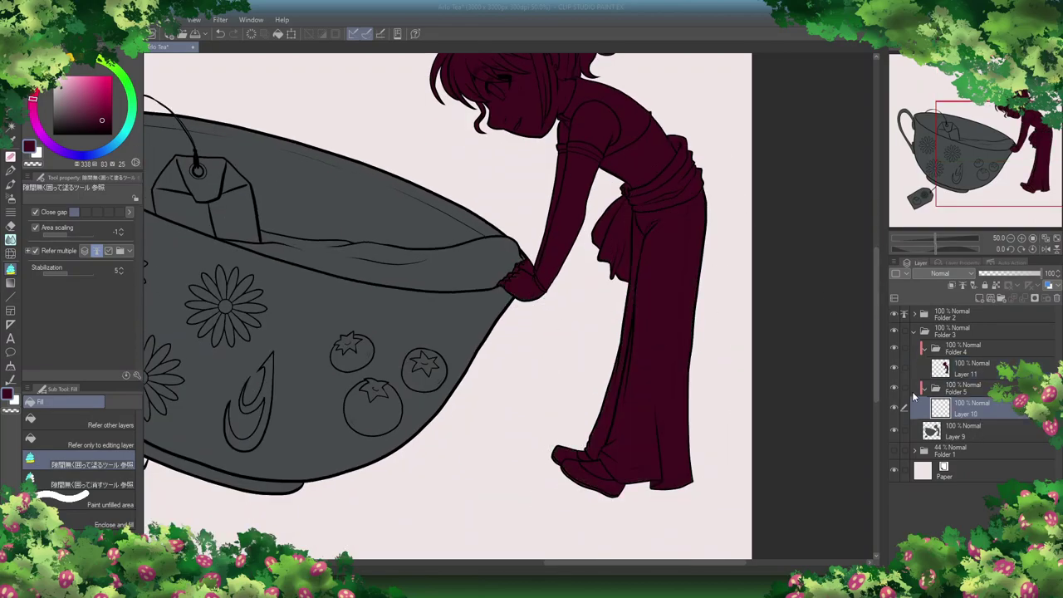
pyautogui.click(131, 117)
pyautogui.hotkey('ctrl', '-')
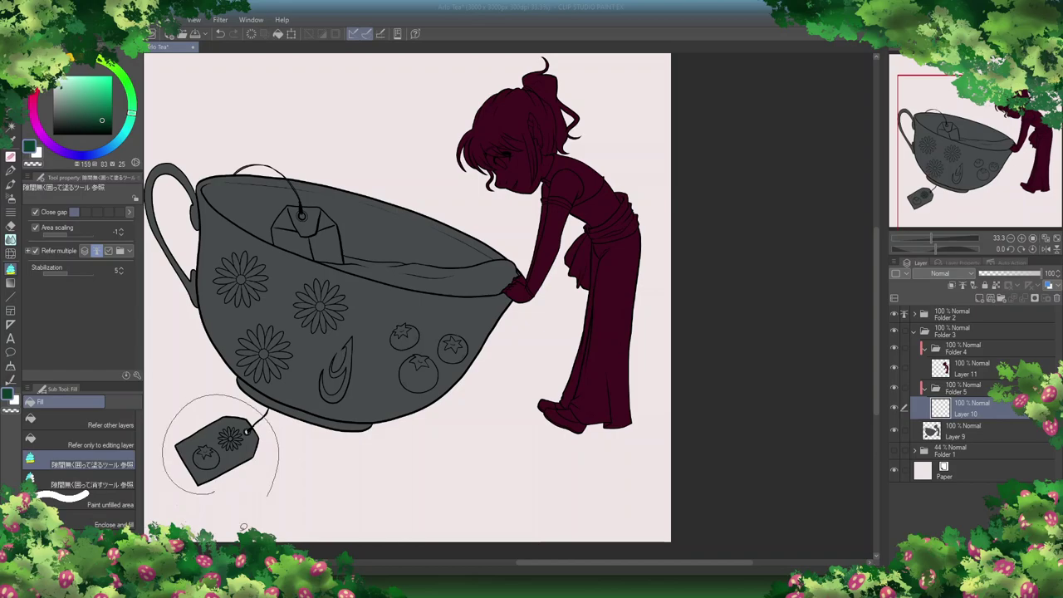
pyautogui.moveTo(438, 439)
pyautogui.mouseDown()
pyautogui.moveTo(582, 357)
pyautogui.moveTo(440, 439)
pyautogui.mouseUp()
# Step: Add two folders clipped to Layer 11 inside Folder 4, each holding a new raster layer, and select Layer 12
pyautogui.click(983, 363)
pyautogui.click(975, 294)
pyautogui.click(974, 293)
pyautogui.click(975, 293)
pyautogui.click(980, 425)
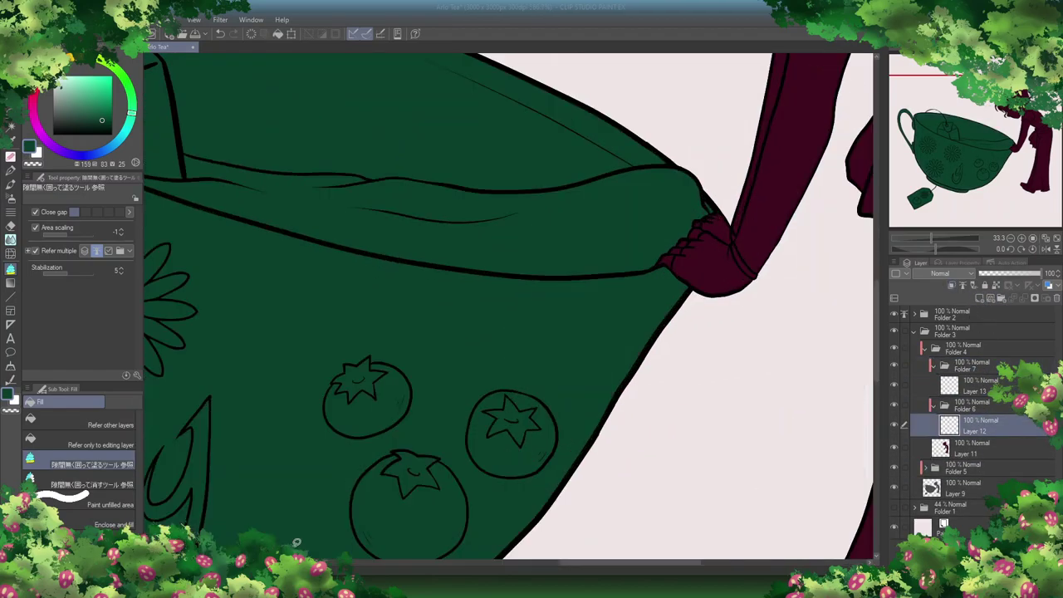
# Step: Sample the beige skin colour from the Knights lover reference image and start colouring the fairy's hand on Layer 12
pyautogui.hscroll(5, 791, 255)
pyautogui.scroll(4, 791, 255)
pyautogui.hotkey('alt', 'Tab')
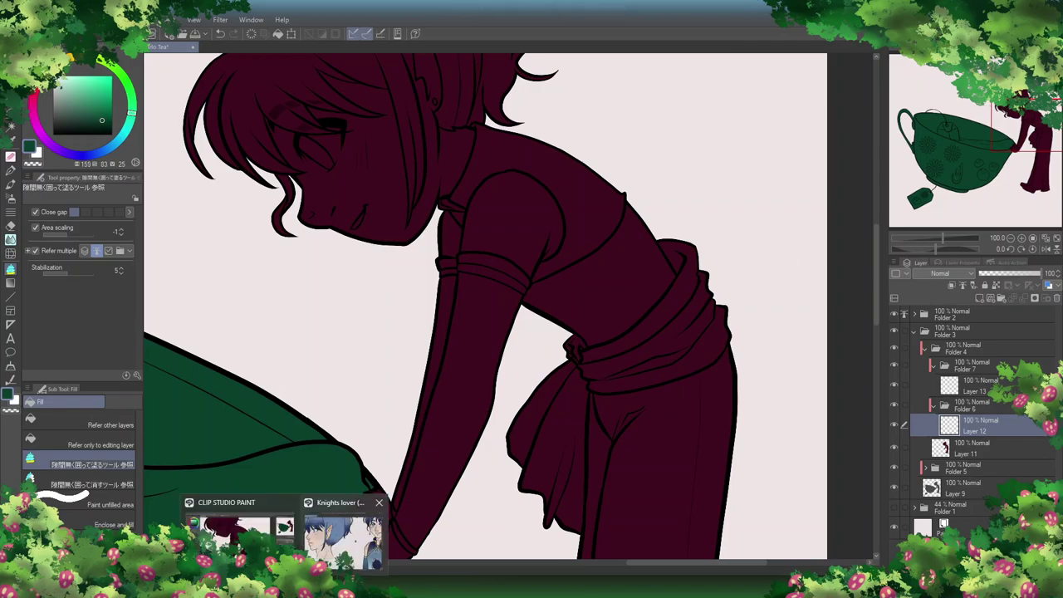
pyautogui.click(411, 200)
pyautogui.press('p')
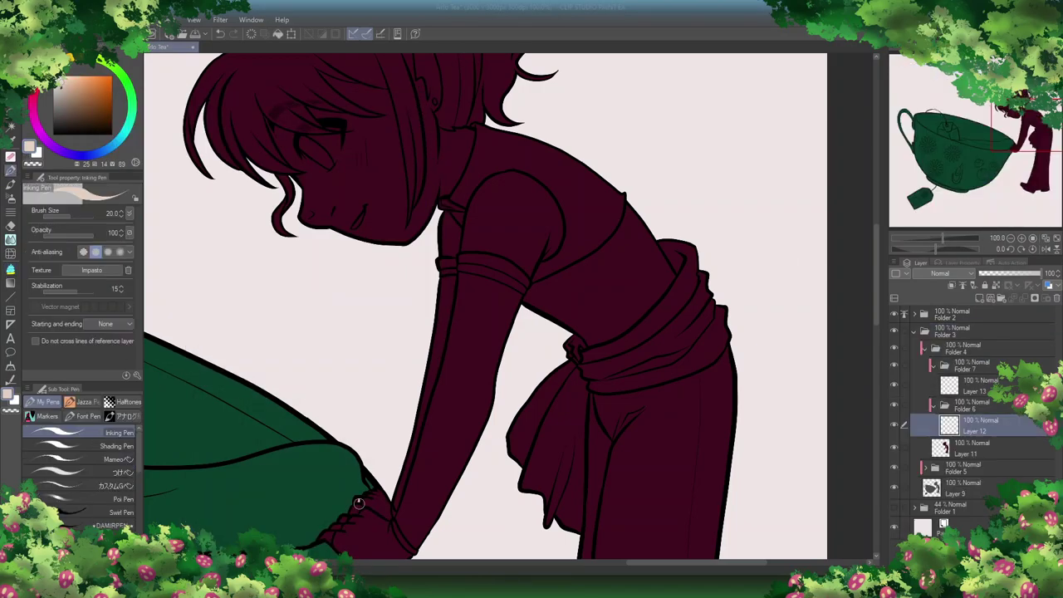
pyautogui.press('e')
pyautogui.moveTo(332, 499); pyautogui.dragTo(334, 505)
# Step: Paint the beige skin colour over the fairy's feet, face, ear, neck and upper arm on Layer 12
pyautogui.press('p')
pyautogui.moveTo(876, 306); pyautogui.dragTo(876, 396)
pyautogui.moveTo(478, 449)
pyautogui.mouseDown()
pyautogui.moveTo(492, 483)
pyautogui.moveTo(515, 498)
pyautogui.moveTo(557, 506)
pyautogui.mouseUp()
pyautogui.scroll(8, 696, 263)
pyautogui.moveTo(428, 283)
pyautogui.mouseDown()
pyautogui.moveTo(445, 328)
pyautogui.moveTo(421, 383)
pyautogui.moveTo(411, 307)
pyautogui.moveTo(378, 323)
pyautogui.moveTo(339, 320)
pyautogui.moveTo(295, 291)
pyautogui.moveTo(394, 318)
pyautogui.moveTo(313, 224)
pyautogui.moveTo(333, 193)
pyautogui.moveTo(490, 299)
pyautogui.moveTo(513, 415)
pyautogui.moveTo(550, 395)
pyautogui.mouseUp()
# Step: Paint the hair behind the fairy's ear and neck blue (hue 215, saturation 37, value 67) on Layer 13
pyautogui.click(980, 386)
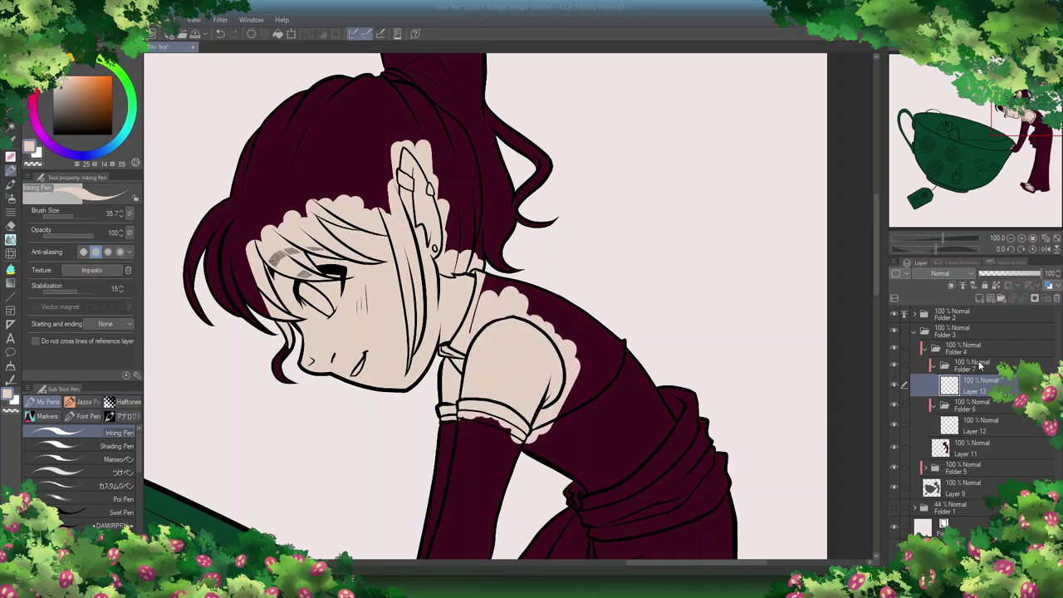
pyautogui.click(365, 132)
pyautogui.moveTo(507, 158)
pyautogui.mouseDown()
pyautogui.moveTo(475, 234)
pyautogui.moveTo(552, 198)
pyautogui.moveTo(491, 170)
pyautogui.moveTo(498, 224)
pyautogui.mouseUp()
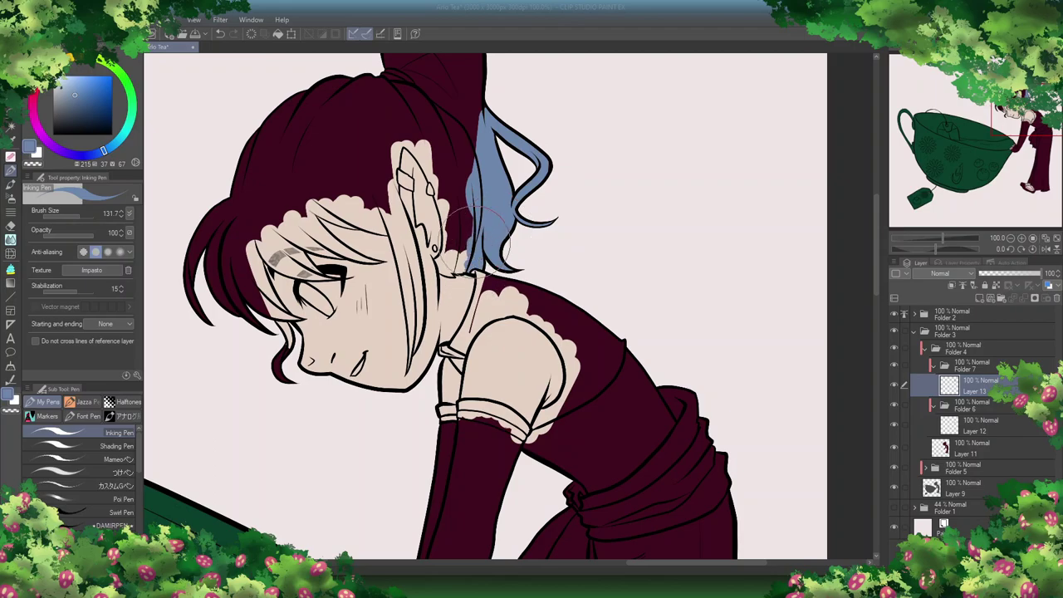
pyautogui.moveTo(440, 258)
pyautogui.mouseDown()
pyautogui.moveTo(465, 222)
pyautogui.moveTo(444, 194)
pyautogui.mouseUp()
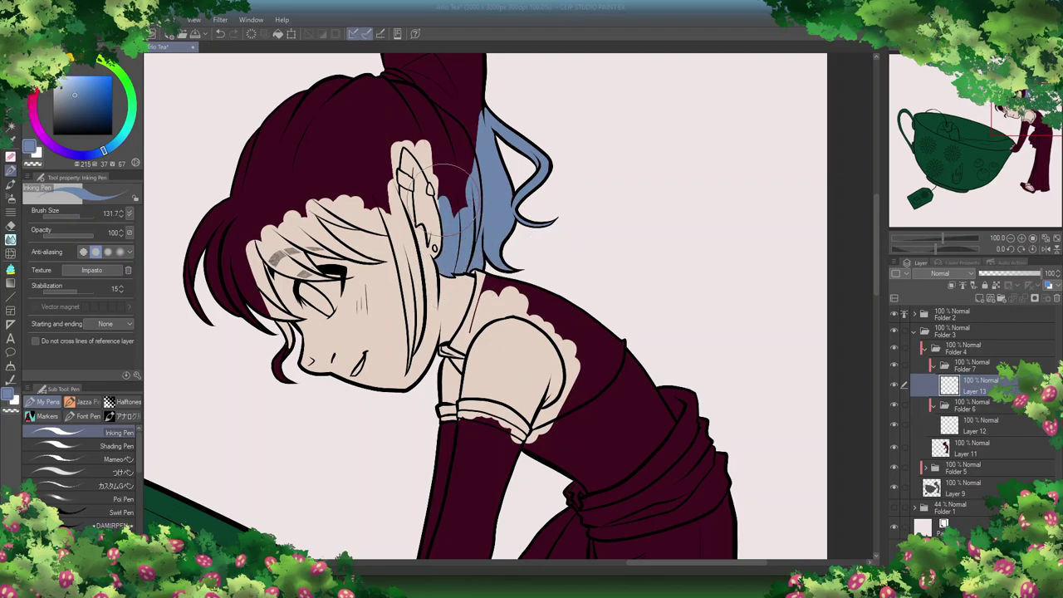
# Step: Paint the same blue over the ponytail and the hair between it and the ear on Layer 13
pyautogui.scroll(5, 448, 178)
pyautogui.moveTo(378, 241)
pyautogui.mouseDown()
pyautogui.moveTo(411, 264)
pyautogui.moveTo(386, 277)
pyautogui.moveTo(410, 277)
pyautogui.moveTo(445, 324)
pyautogui.moveTo(434, 332)
pyautogui.moveTo(425, 302)
pyautogui.moveTo(368, 297)
pyautogui.mouseUp()
pyautogui.press('e')
pyautogui.press('p')
pyautogui.press('e')
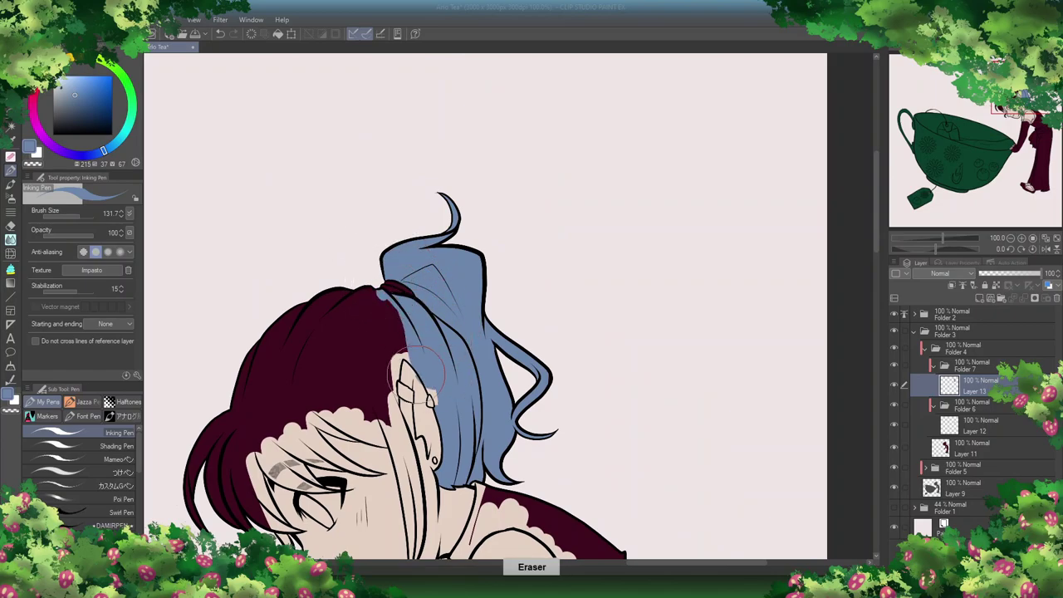
pyautogui.moveTo(393, 330)
pyautogui.mouseDown()
pyautogui.moveTo(375, 294)
pyautogui.moveTo(271, 342)
pyautogui.moveTo(184, 525)
pyautogui.moveTo(261, 414)
pyautogui.moveTo(404, 257)
pyautogui.mouseUp()
# Step: Cover the crown of the head and the outer fringe strands with the blue hair colour
pyautogui.scroll(3, 413, 357)
pyautogui.moveTo(374, 415); pyautogui.dragTo(421, 166)
pyautogui.moveTo(167, 250); pyautogui.dragTo(582, 262)
pyautogui.moveTo(408, 306)
pyautogui.mouseDown()
pyautogui.moveTo(437, 391)
pyautogui.moveTo(483, 467)
pyautogui.moveTo(444, 430)
pyautogui.moveTo(403, 454)
pyautogui.moveTo(461, 487)
pyautogui.moveTo(481, 470)
pyautogui.moveTo(506, 476)
pyautogui.mouseUp()
pyautogui.scroll(-3, 499, 466)
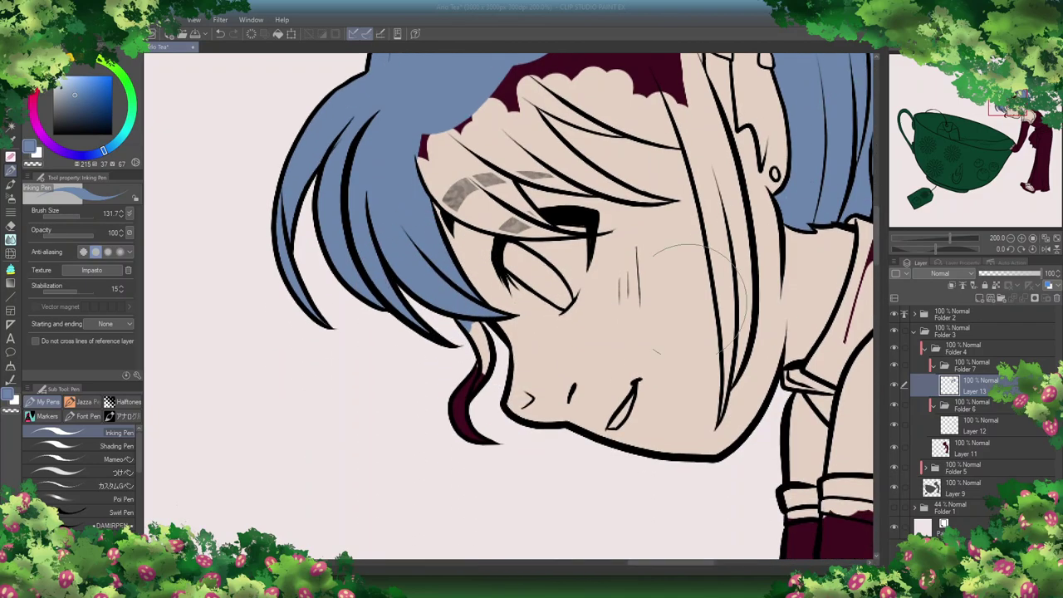
# Step: Fill the long cheek lock, the bangs over the eye and the small front curl with the blue hair colour
pyautogui.click(725, 335)
pyautogui.moveTo(728, 331)
pyautogui.mouseDown()
pyautogui.moveTo(701, 357)
pyautogui.moveTo(707, 391)
pyautogui.moveTo(737, 209)
pyautogui.moveTo(689, 332)
pyautogui.mouseUp()
pyautogui.scroll(3, 689, 332)
pyautogui.moveTo(689, 274)
pyautogui.mouseDown()
pyautogui.moveTo(681, 106)
pyautogui.moveTo(690, 218)
pyautogui.moveTo(689, 166)
pyautogui.moveTo(717, 276)
pyautogui.moveTo(689, 225)
pyautogui.moveTo(653, 297)
pyautogui.moveTo(695, 376)
pyautogui.mouseUp()
pyautogui.moveTo(622, 216)
pyautogui.mouseDown()
pyautogui.moveTo(623, 147)
pyautogui.moveTo(620, 287)
pyautogui.moveTo(629, 249)
pyautogui.moveTo(560, 257)
pyautogui.moveTo(510, 202)
pyautogui.moveTo(528, 241)
pyautogui.moveTo(439, 265)
pyautogui.mouseUp()
pyautogui.moveTo(499, 158)
pyautogui.mouseDown()
pyautogui.moveTo(462, 213)
pyautogui.moveTo(461, 286)
pyautogui.mouseUp()
pyautogui.moveTo(476, 281)
pyautogui.mouseDown()
pyautogui.moveTo(526, 229)
pyautogui.moveTo(553, 141)
pyautogui.moveTo(553, 191)
pyautogui.moveTo(527, 243)
pyautogui.moveTo(552, 218)
pyautogui.moveTo(522, 330)
pyautogui.moveTo(540, 250)
pyautogui.moveTo(544, 300)
pyautogui.moveTo(591, 250)
pyautogui.mouseUp()
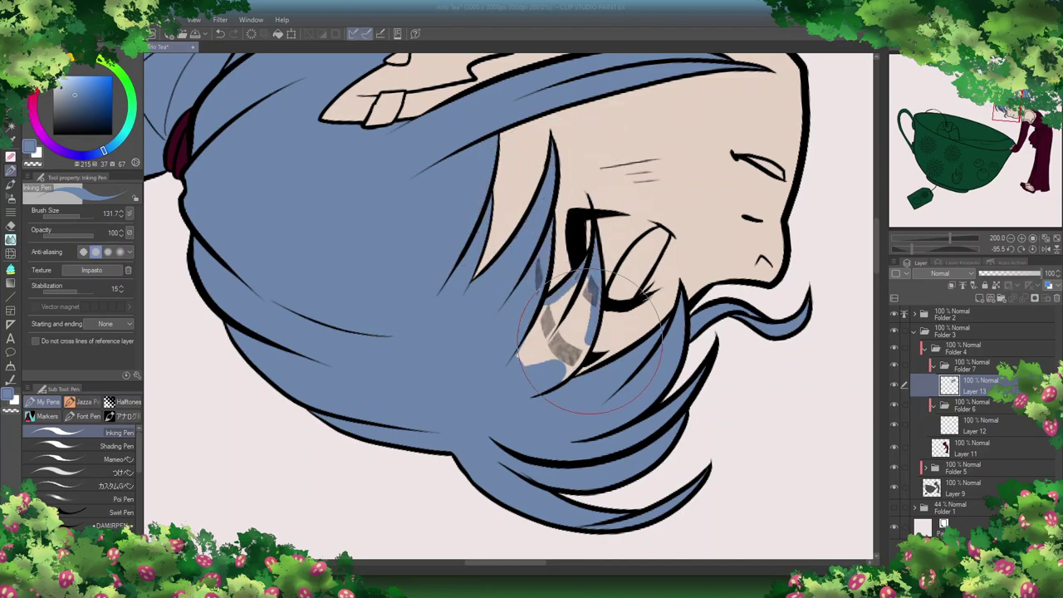
pyautogui.hotkey('ctrl', '@')
pyautogui.hotkey('ctrl', 'alt', '0')
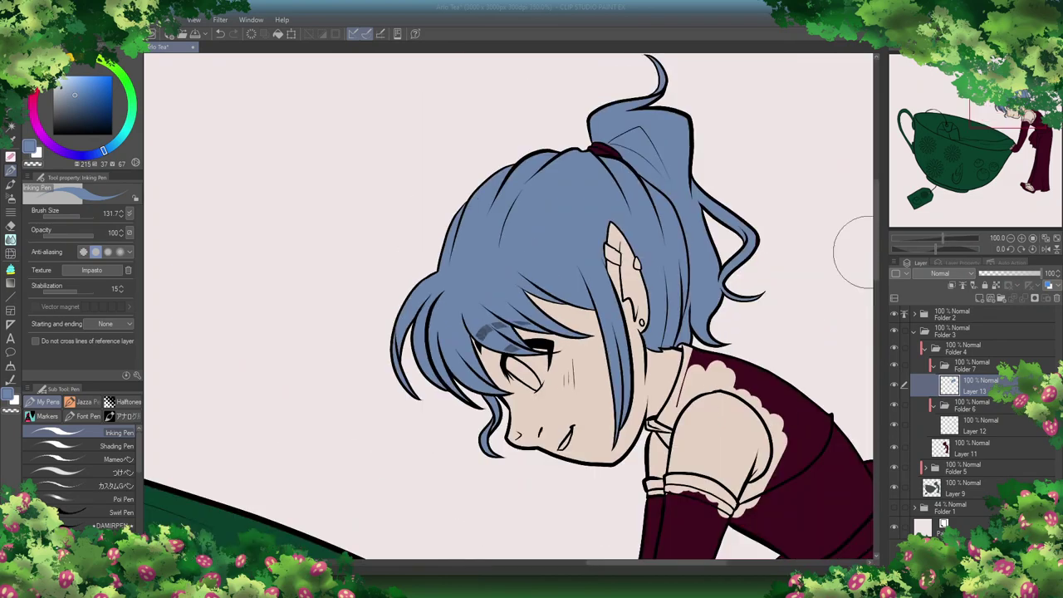
# Step: Add a clipped folder with Layer 14, sample gold from the Knights lover reference and paint the ear jewellery and collar trim
pyautogui.click(999, 299)
pyautogui.hotkey('ctrl', 'Tab')
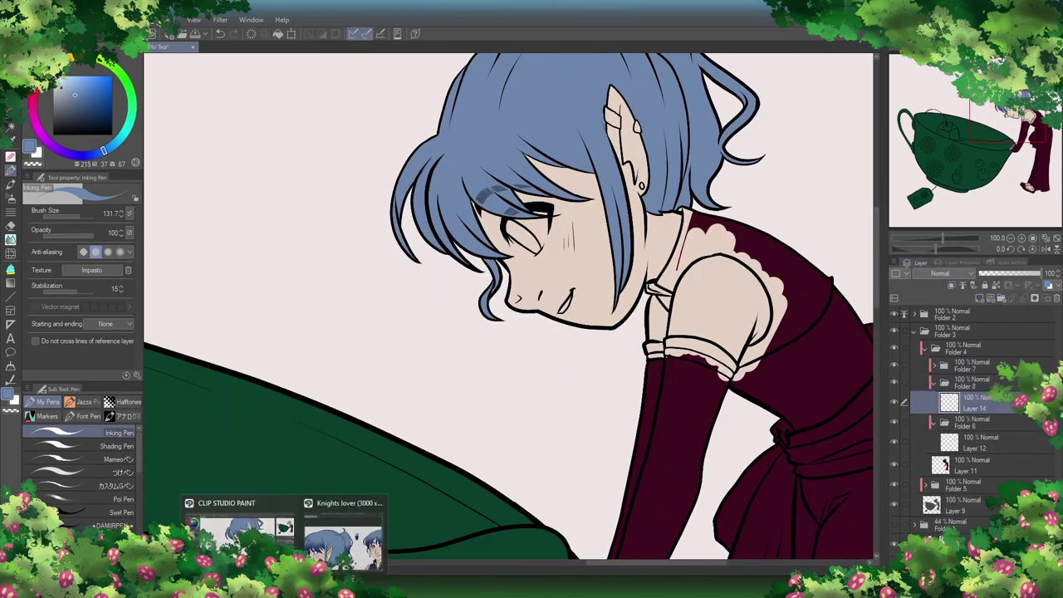
pyautogui.rightClick(878, 567)
pyautogui.click(878, 567)
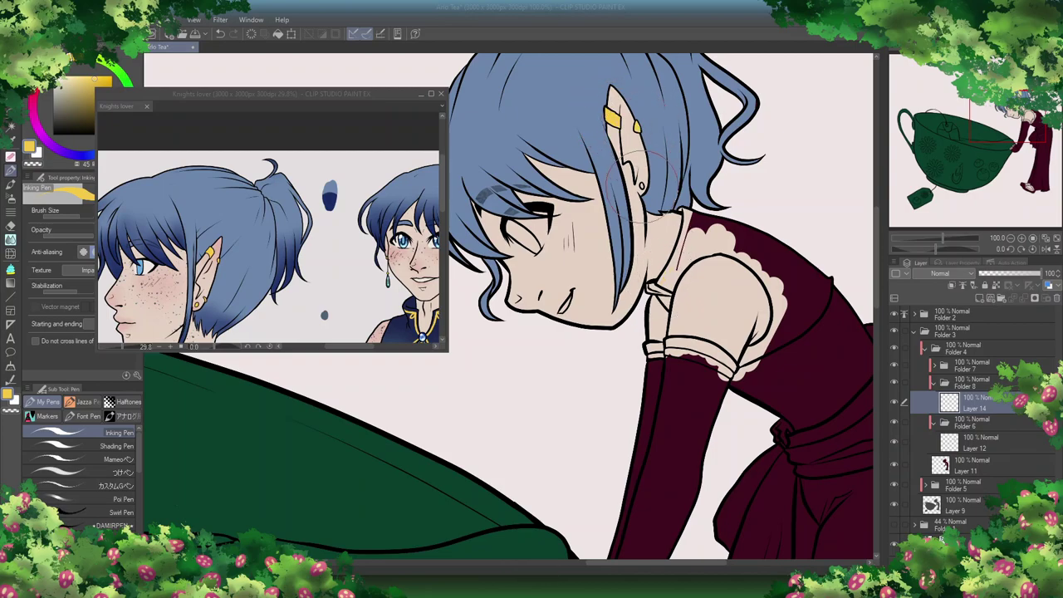
pyautogui.scroll(1, 773, 166)
pyautogui.moveTo(777, 162); pyautogui.dragTo(745, 269)
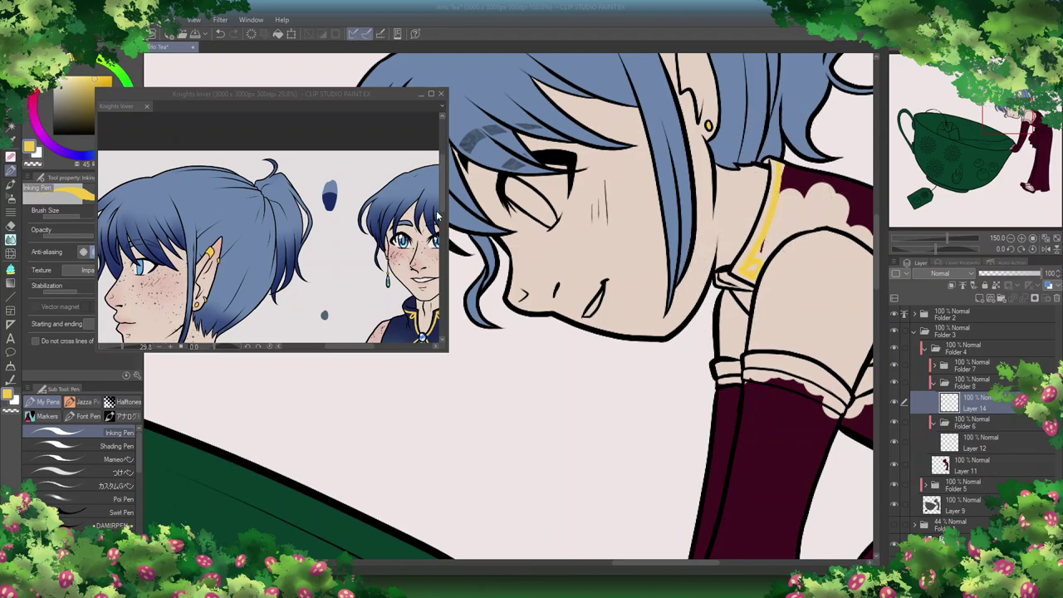
# Step: Paint gold along the lower edge of the shoulder yoke and on the upper bands of both gloves
pyautogui.moveTo(638, 565); pyautogui.dragTo(667, 571)
pyautogui.moveTo(682, 381)
pyautogui.mouseDown()
pyautogui.moveTo(784, 267)
pyautogui.moveTo(720, 347)
pyautogui.moveTo(664, 388)
pyautogui.mouseUp()
pyautogui.hotkey('ctrl', 'z')
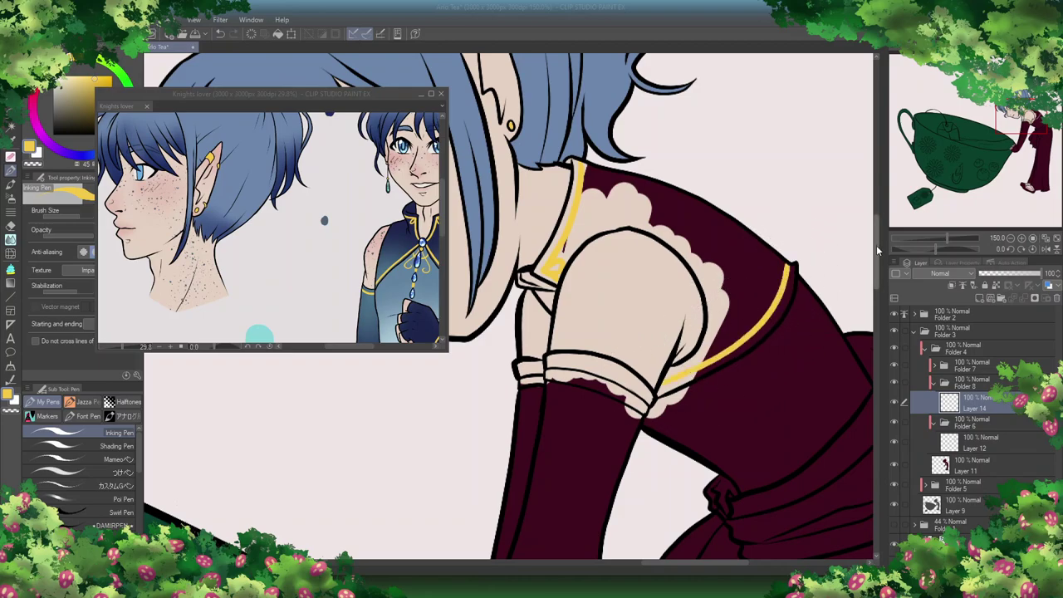
pyautogui.moveTo(879, 249); pyautogui.dragTo(878, 259)
pyautogui.moveTo(547, 309)
pyautogui.mouseDown()
pyautogui.moveTo(640, 336)
pyautogui.moveTo(606, 321)
pyautogui.moveTo(612, 285)
pyautogui.moveTo(593, 304)
pyautogui.moveTo(627, 315)
pyautogui.mouseUp()
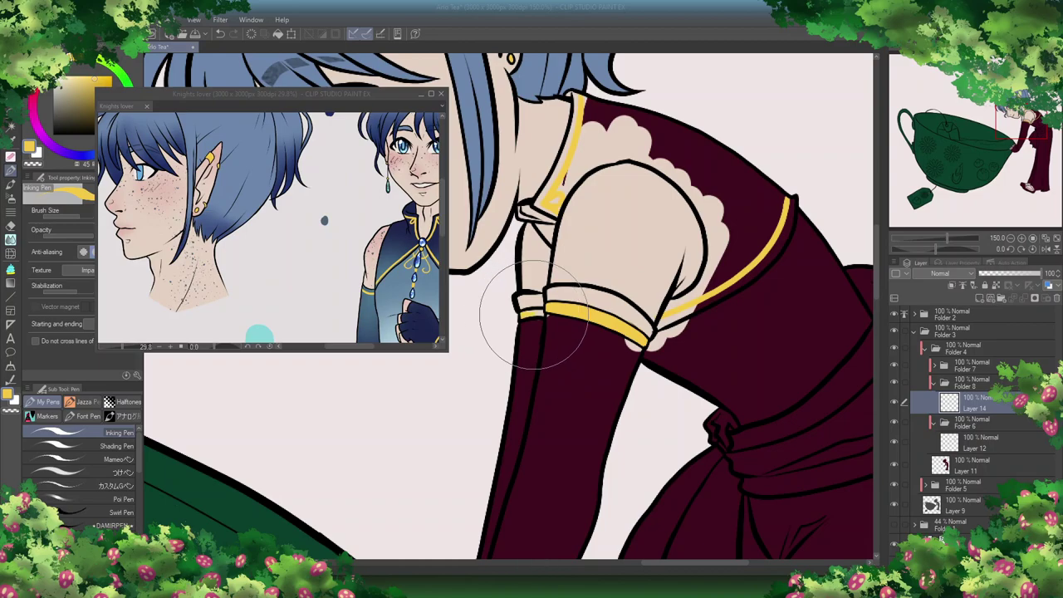
# Step: Paint gold on the glove's wrist band and along the trim of the trouser waistband on Layer 14
pyautogui.scroll(-5, 534, 308)
pyautogui.scroll(-3, 445, 229)
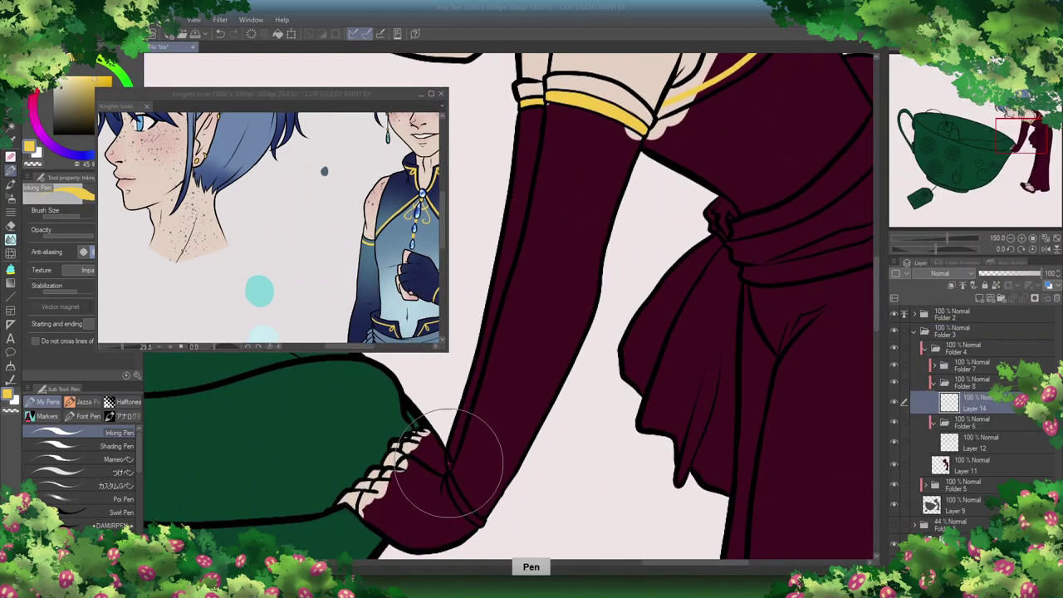
pyautogui.moveTo(447, 458)
pyautogui.mouseDown()
pyautogui.moveTo(458, 500)
pyautogui.moveTo(483, 523)
pyautogui.mouseUp()
pyautogui.hscroll(5, 484, 515)
pyautogui.scroll(-10, 444, 284)
pyautogui.scroll(6, 444, 284)
pyautogui.moveTo(519, 236)
pyautogui.mouseDown()
pyautogui.moveTo(535, 217)
pyautogui.moveTo(520, 194)
pyautogui.moveTo(561, 209)
pyautogui.moveTo(686, 73)
pyautogui.mouseUp()
pyautogui.press('e')
pyautogui.press('p')
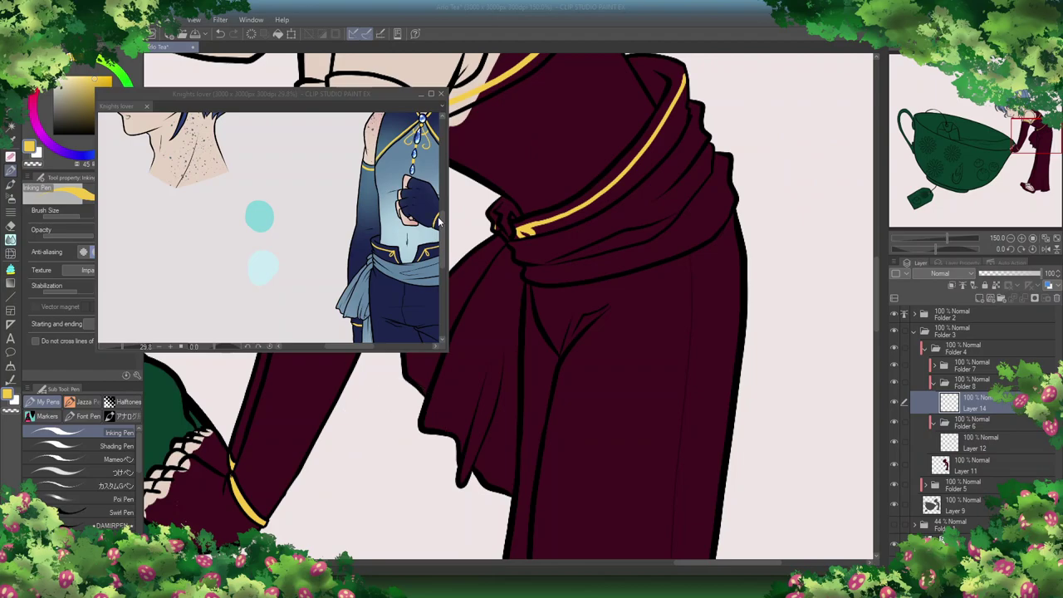
# Step: Add a clipped folder holding a new raster layer above Folder 6 and sample navy from the reference character's outfit
pyautogui.scroll(5, 437, 219)
pyautogui.scroll(-3, 446, 220)
pyautogui.scroll(-5, 440, 220)
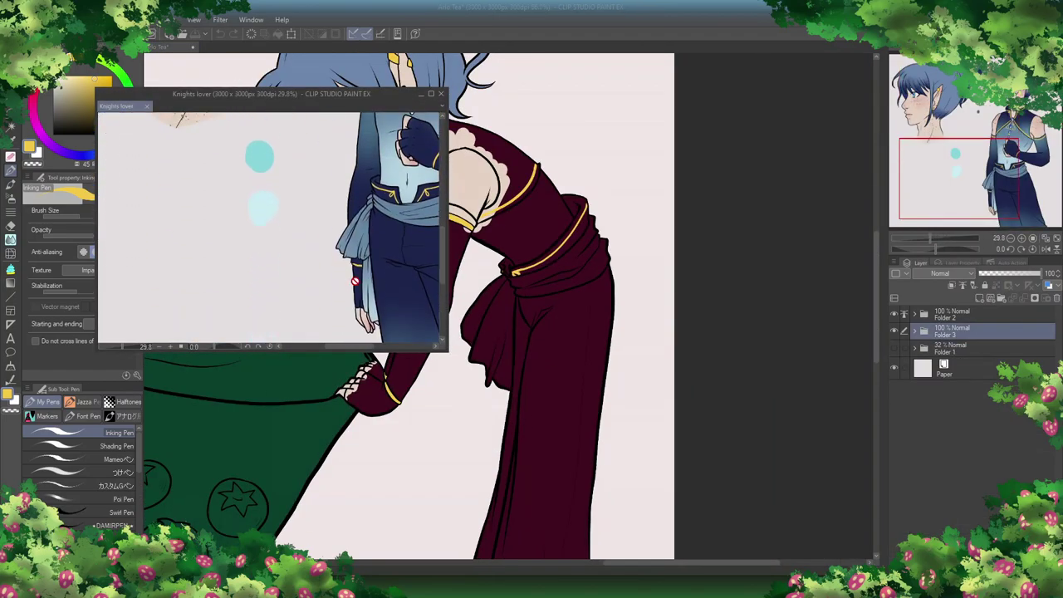
pyautogui.scroll(2, 629, 531)
pyautogui.click(985, 423)
pyautogui.click(1000, 297)
pyautogui.click(981, 297)
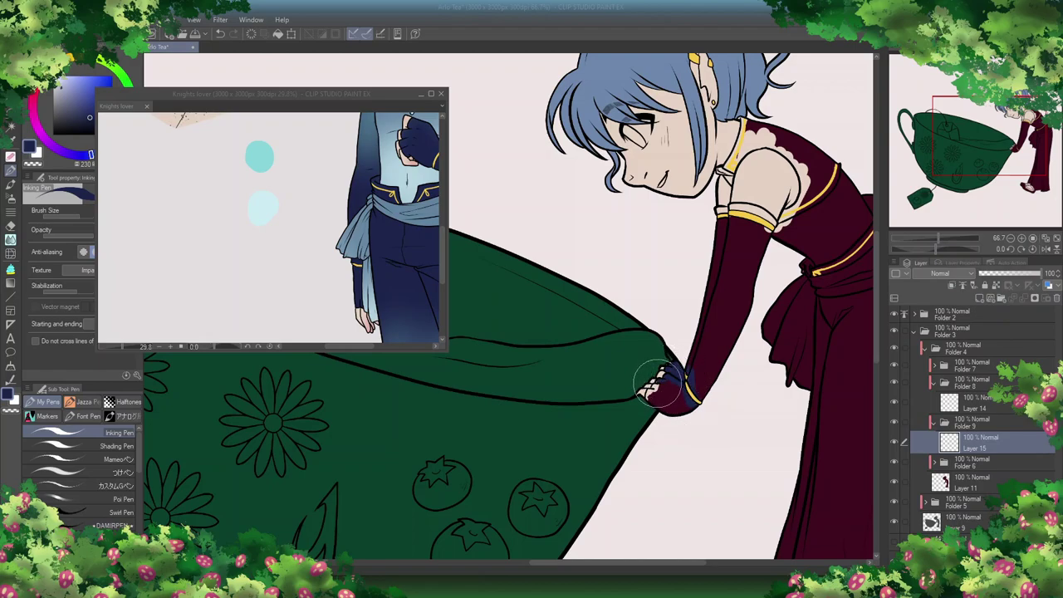
# Step: Paint both long gloves navy on Layer 15, from the hand up to the gold bands
pyautogui.moveTo(666, 411); pyautogui.dragTo(721, 260)
pyautogui.scroll(4, 441, 245)
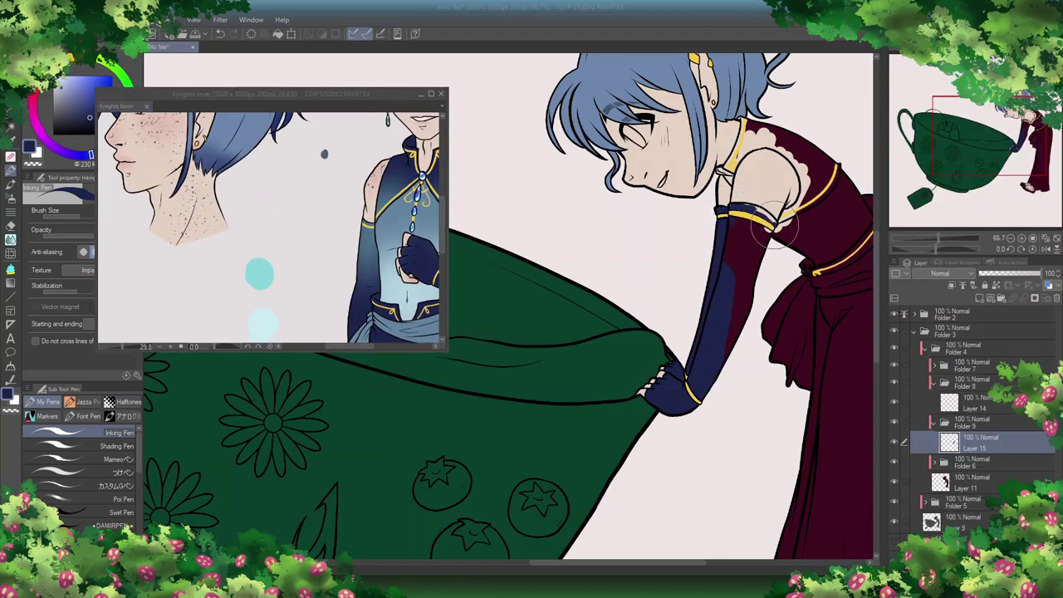
pyautogui.moveTo(762, 252)
pyautogui.mouseDown()
pyautogui.moveTo(745, 270)
pyautogui.moveTo(751, 208)
pyautogui.mouseUp()
# Step: Paint the collar and the shoulder yoke of the top navy on Layer 15
pyautogui.keyDown('ctrl'); pyautogui.keyDown('shift'); pyautogui.click(739, 208); pyautogui.keyUp('shift'); pyautogui.keyUp('ctrl')
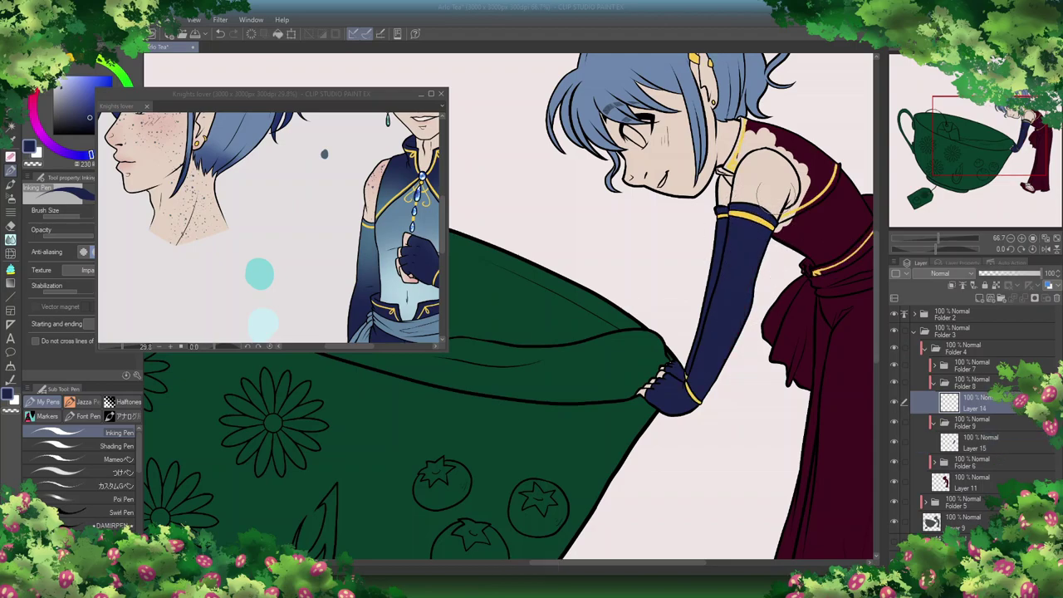
pyautogui.keyDown('ctrl'); pyautogui.keyDown('shift'); pyautogui.click(756, 187); pyautogui.keyUp('shift'); pyautogui.keyUp('ctrl')
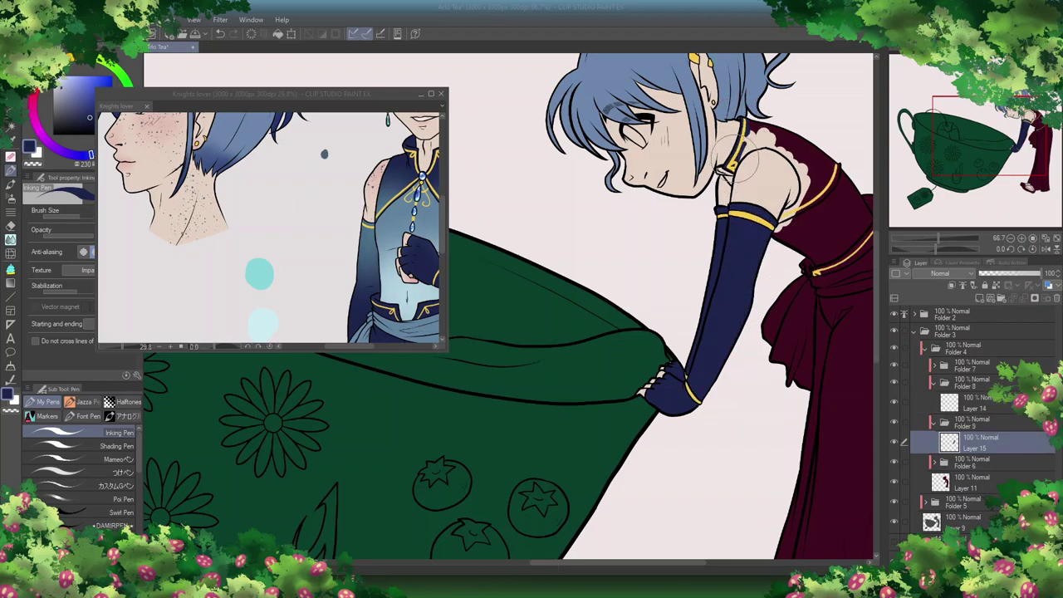
pyautogui.moveTo(789, 124); pyautogui.dragTo(724, 162)
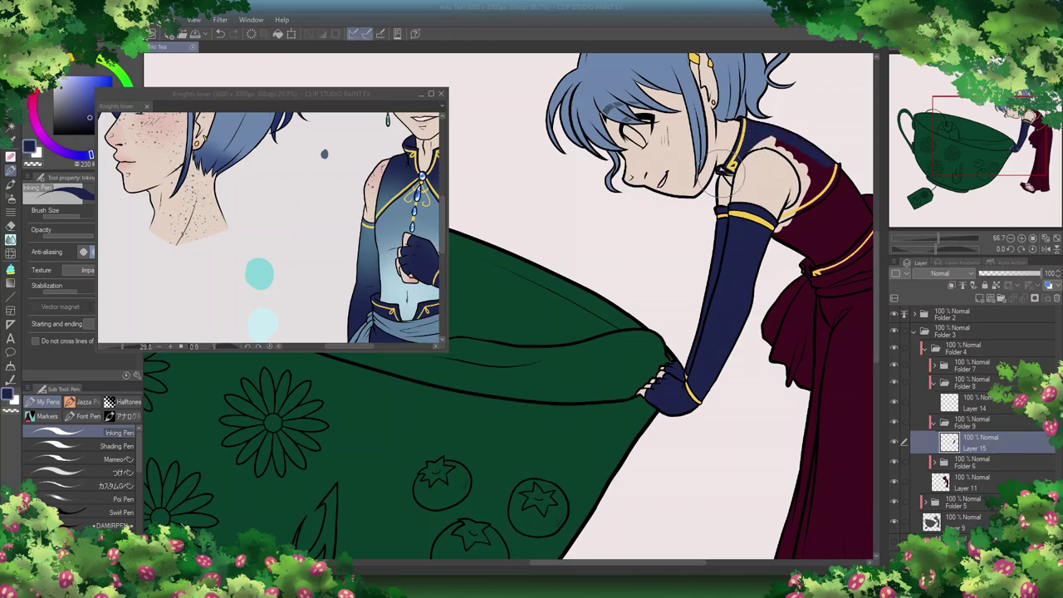
pyautogui.moveTo(369, 345); pyautogui.dragTo(386, 346)
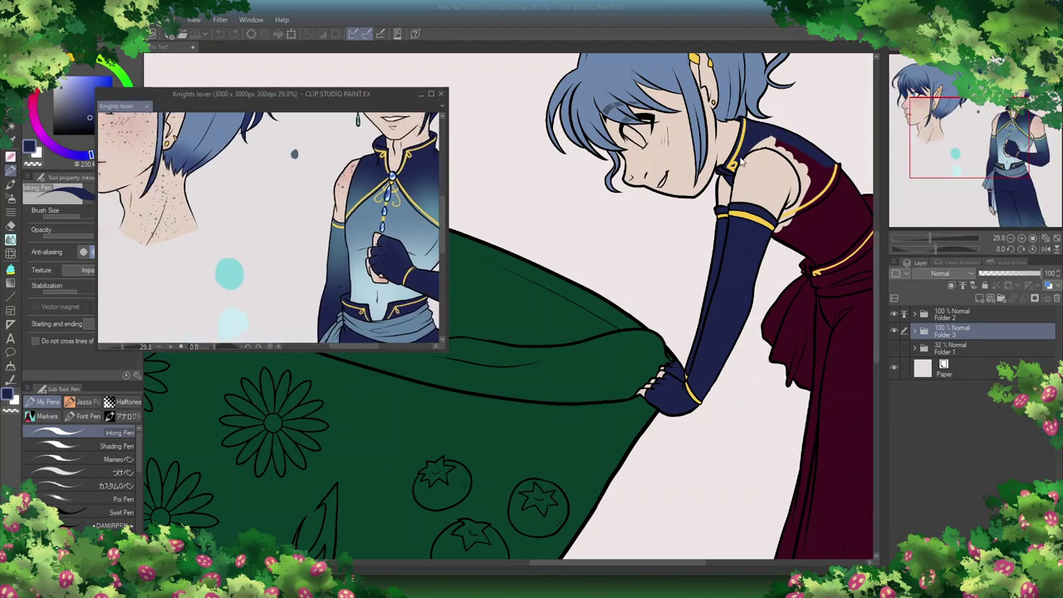
pyautogui.moveTo(795, 141); pyautogui.dragTo(836, 176)
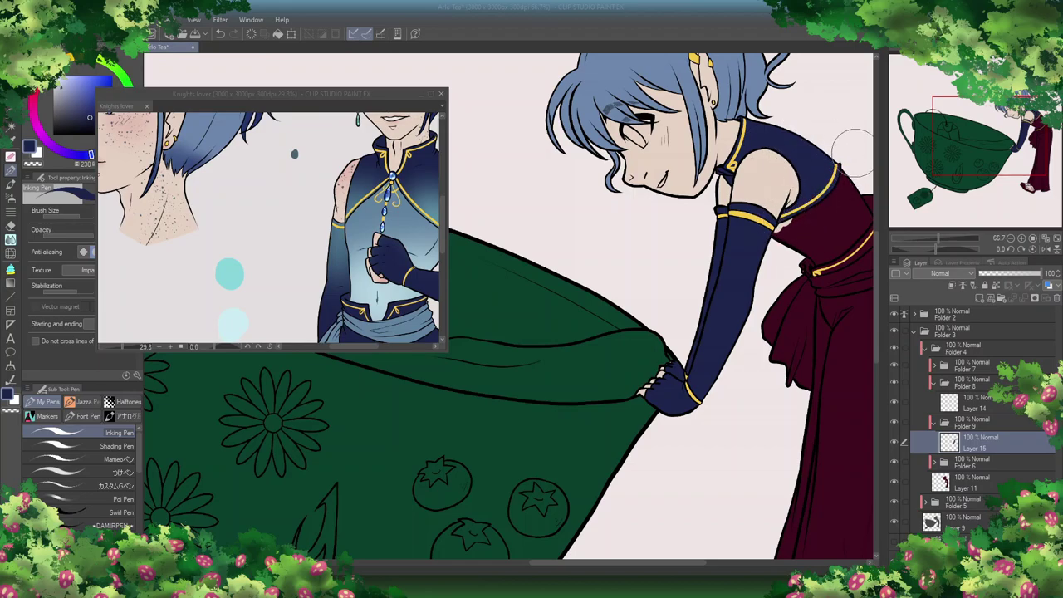
# Step: Paint the waistband and the upper part of the trousers navy on Layer 15
pyautogui.moveTo(854, 150); pyautogui.dragTo(654, 151)
pyautogui.moveTo(274, 274); pyautogui.dragTo(274, 137)
pyautogui.moveTo(631, 499); pyautogui.dragTo(619, 432)
pyautogui.moveTo(682, 315); pyautogui.dragTo(657, 372)
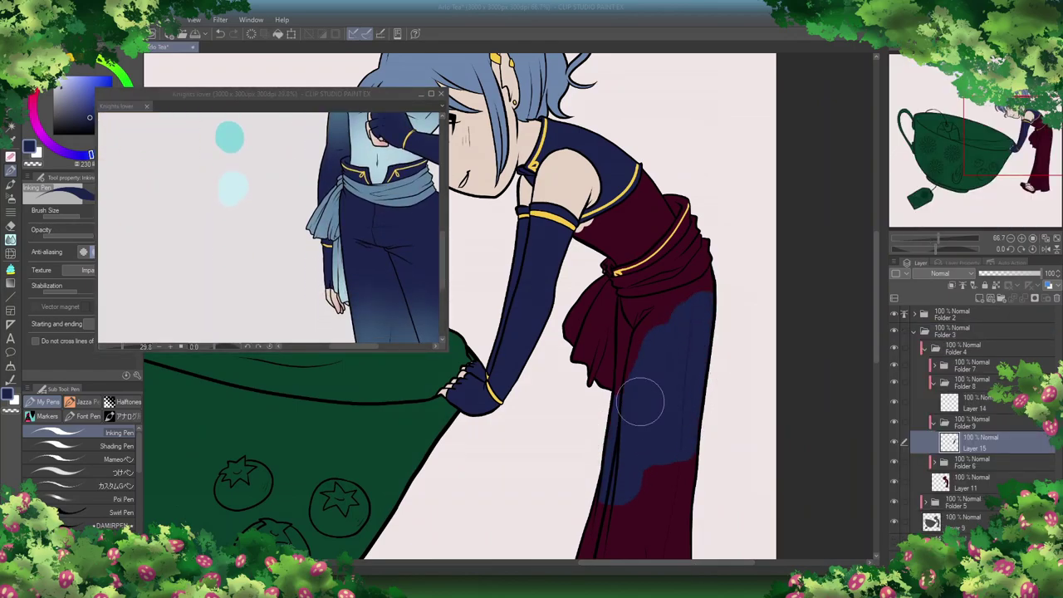
pyautogui.press('e')
pyautogui.press('p')
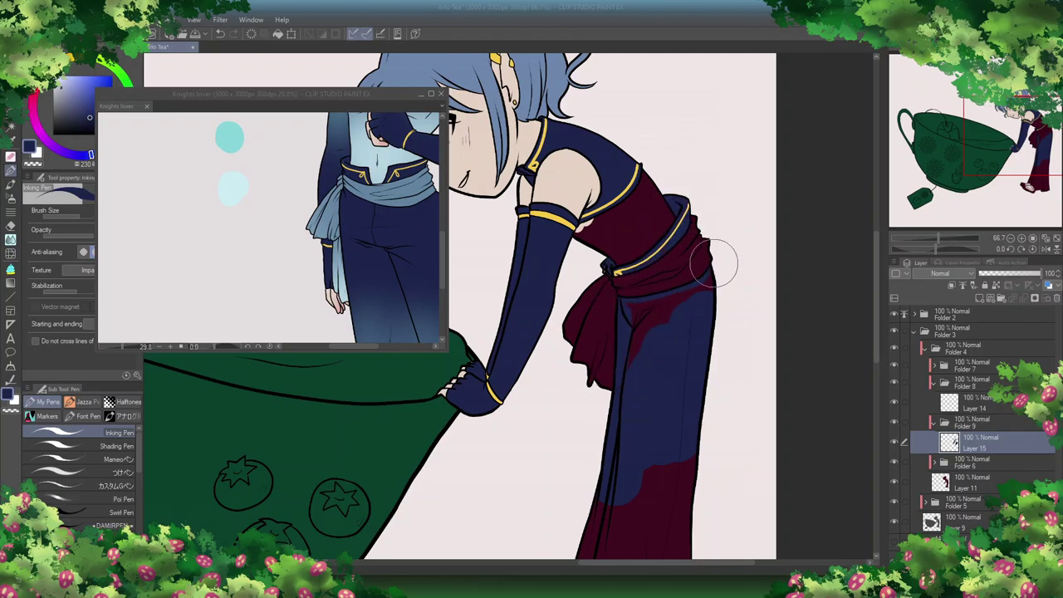
# Step: Extend the navy down both trouser legs to the hems above the shoes
pyautogui.scroll(-5, 619, 286)
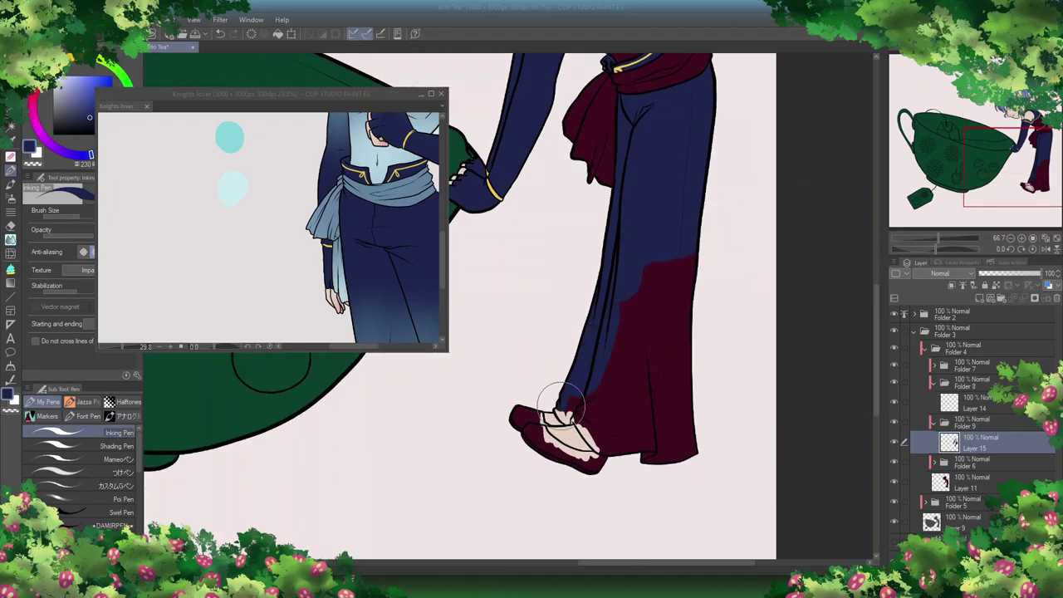
pyautogui.moveTo(592, 436)
pyautogui.mouseDown()
pyautogui.moveTo(598, 373)
pyautogui.moveTo(623, 446)
pyautogui.moveTo(656, 427)
pyautogui.moveTo(640, 357)
pyautogui.mouseUp()
pyautogui.scroll(4, 873, 274)
pyautogui.scroll(3, 873, 275)
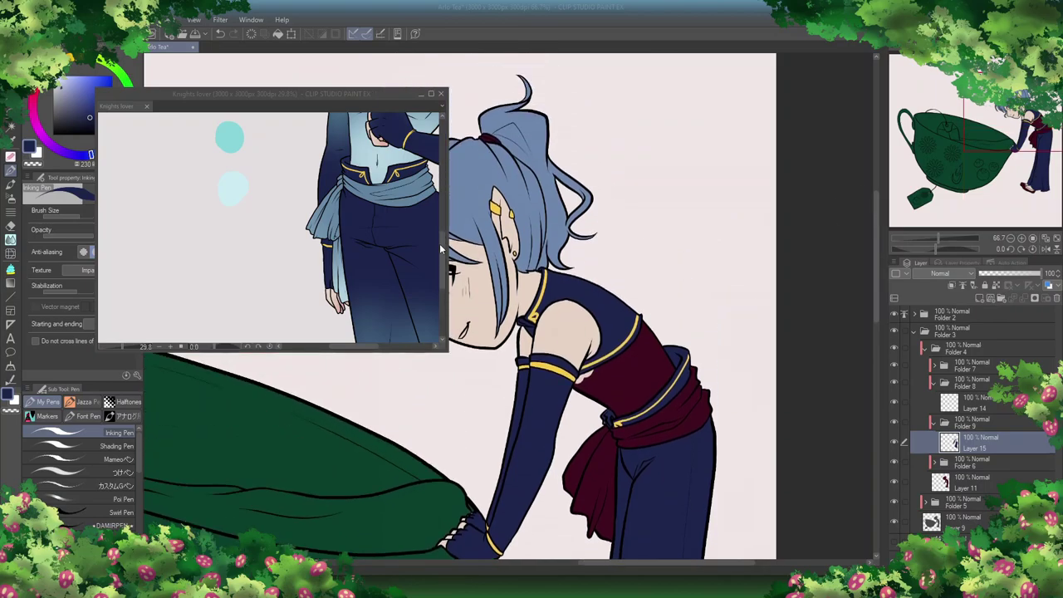
# Step: Sample the gold and paint the trim along the sole of the shoe on Layer 14
pyautogui.scroll(5, 439, 244)
pyautogui.scroll(1, 879, 252)
pyautogui.scroll(-5, 879, 252)
pyautogui.scroll(-1, 374, 249)
pyautogui.rightClick(491, 193)
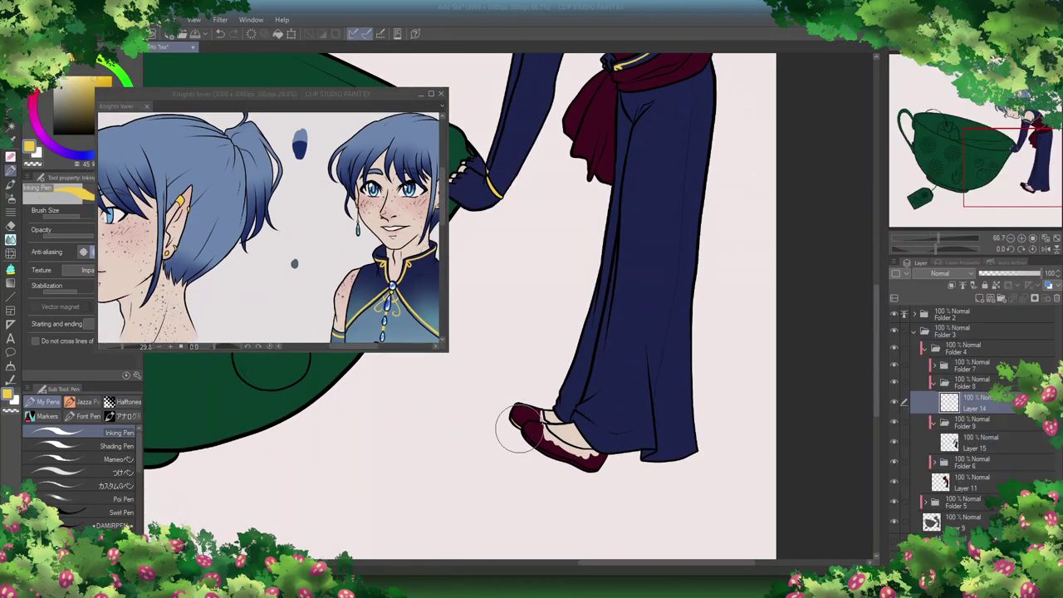
pyautogui.press('e')
pyautogui.moveTo(546, 449); pyautogui.dragTo(587, 468)
pyautogui.rightClick(646, 297)
# Step: Sample the reference bodice's greyish blue, add a clipped folder with Layer 16 and paint both shoes in that colour
pyautogui.scroll(-2, 382, 225)
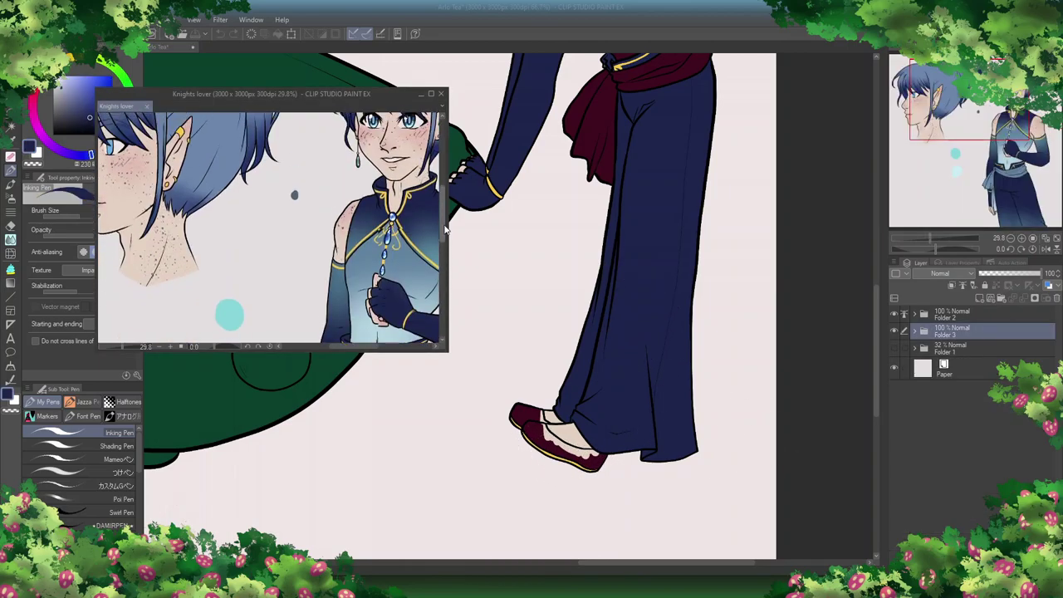
pyautogui.rightClick(391, 220)
pyautogui.click(914, 331)
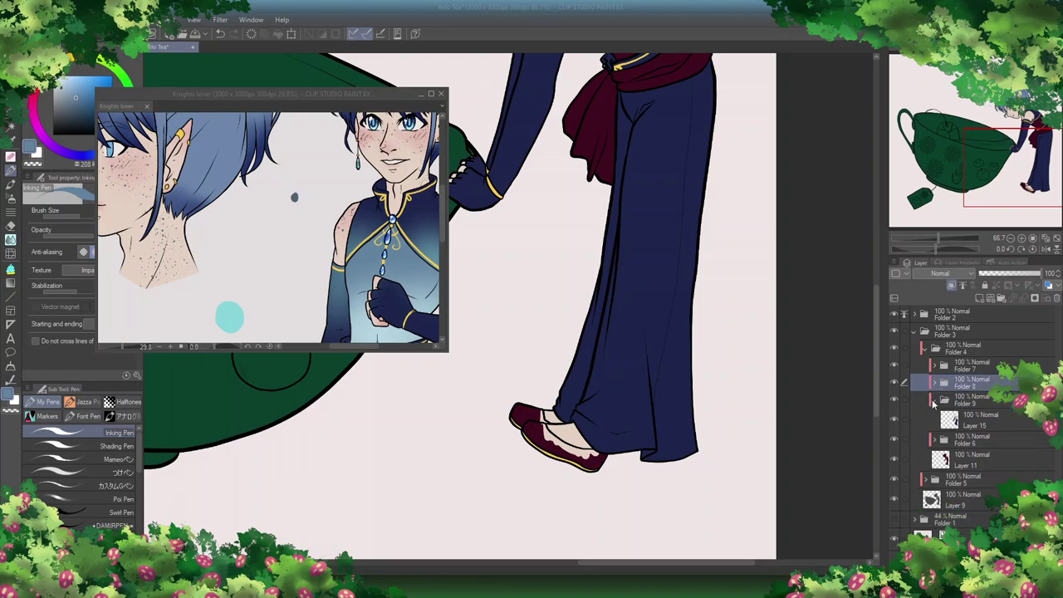
pyautogui.hotkey('ctrl', 'shift', 'n')
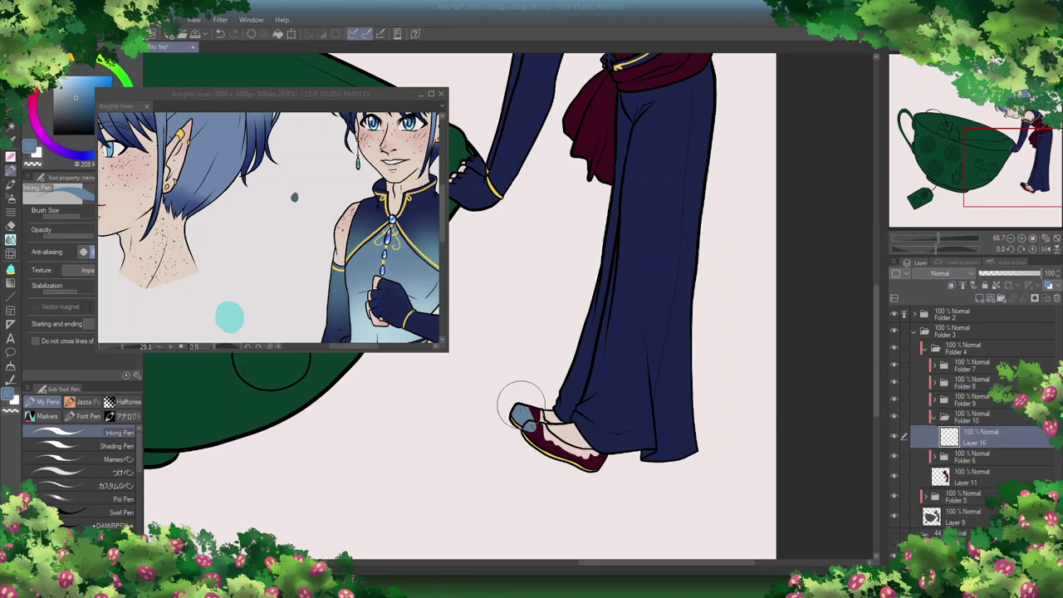
pyautogui.moveTo(556, 432); pyautogui.dragTo(550, 448)
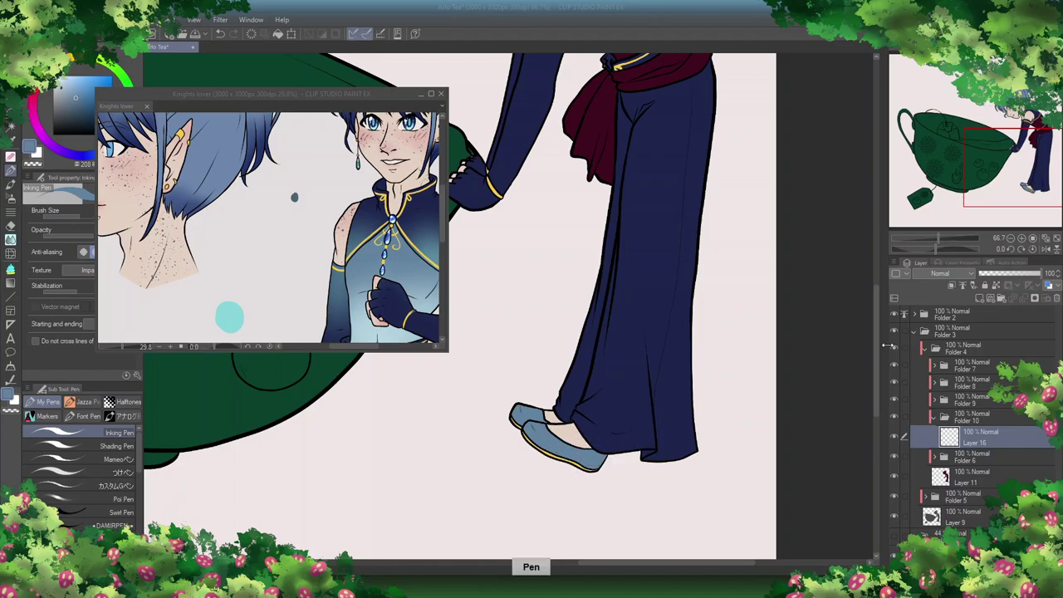
# Step: Paint the bodice and the waist sash with its hanging end greyish blue on Layer 16
pyautogui.scroll(5, 581, 432)
pyautogui.scroll(-3, 274, 233)
pyautogui.rightClick(362, 269)
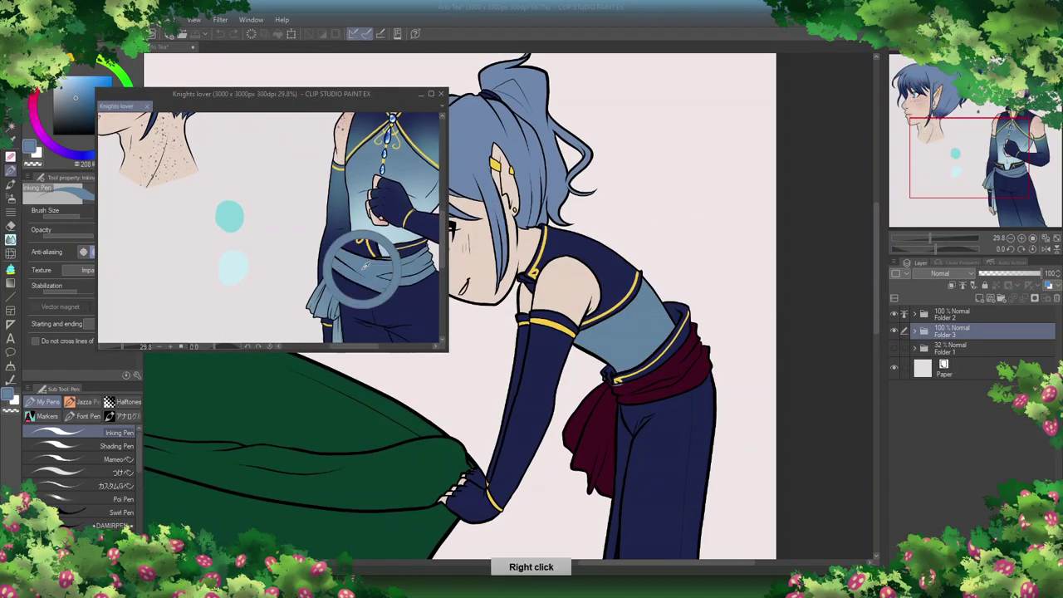
pyautogui.moveTo(611, 382); pyautogui.dragTo(639, 389)
pyautogui.scroll(3, 640, 391)
# Step: Add a clipped folder with Layer 17 above the gold trim's folder and block in the whole eye and the open mouth in greyish blue
pyautogui.click(943, 418)
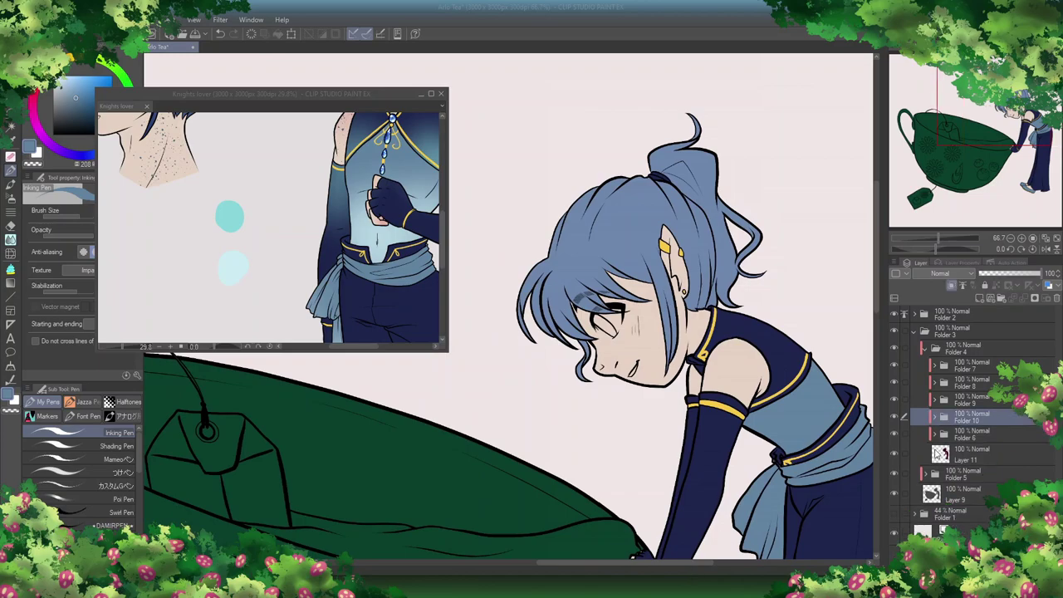
pyautogui.hotkey('ctrl', 'shift', 'n')
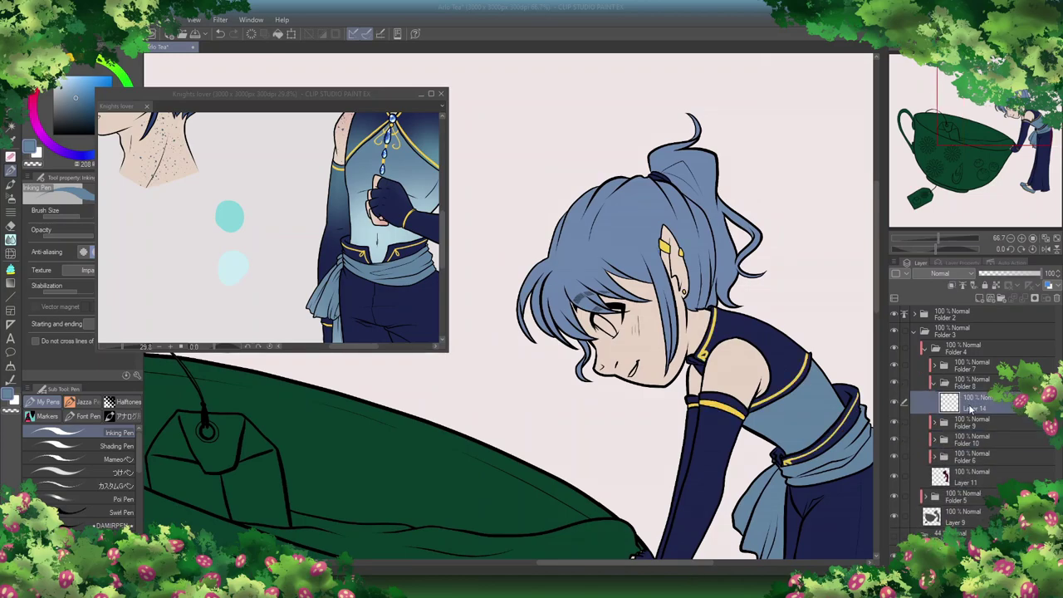
pyautogui.scroll(5, 451, 491)
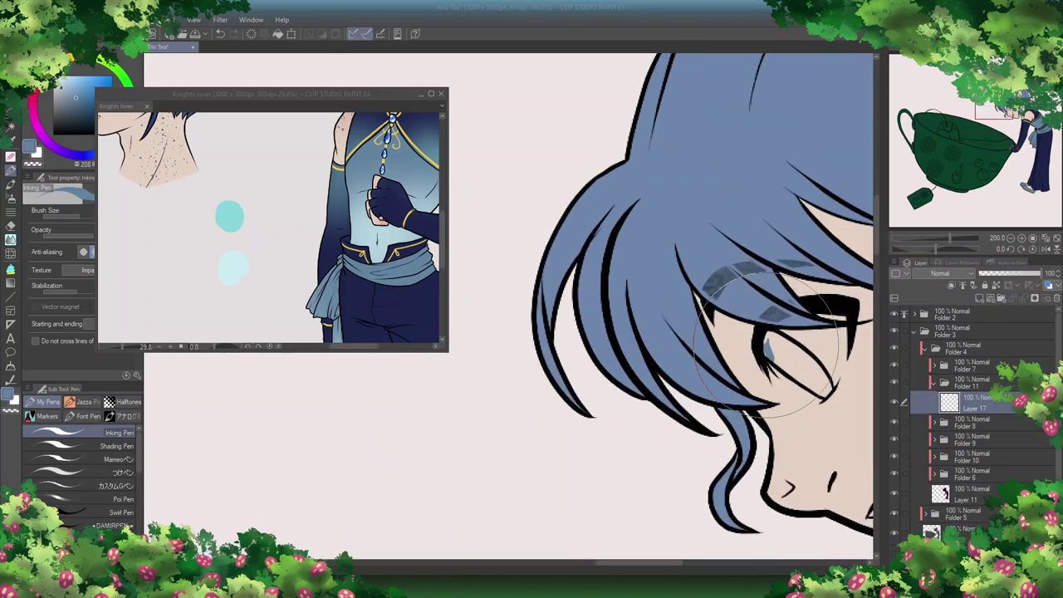
pyautogui.moveTo(856, 374); pyautogui.dragTo(540, 374)
pyautogui.press('e')
pyautogui.moveTo(648, 336); pyautogui.dragTo(648, 391)
pyautogui.moveTo(640, 365)
pyautogui.mouseDown()
pyautogui.moveTo(784, 366)
pyautogui.moveTo(665, 349)
pyautogui.moveTo(712, 356)
pyautogui.moveTo(672, 319)
pyautogui.mouseUp()
pyautogui.press('p')
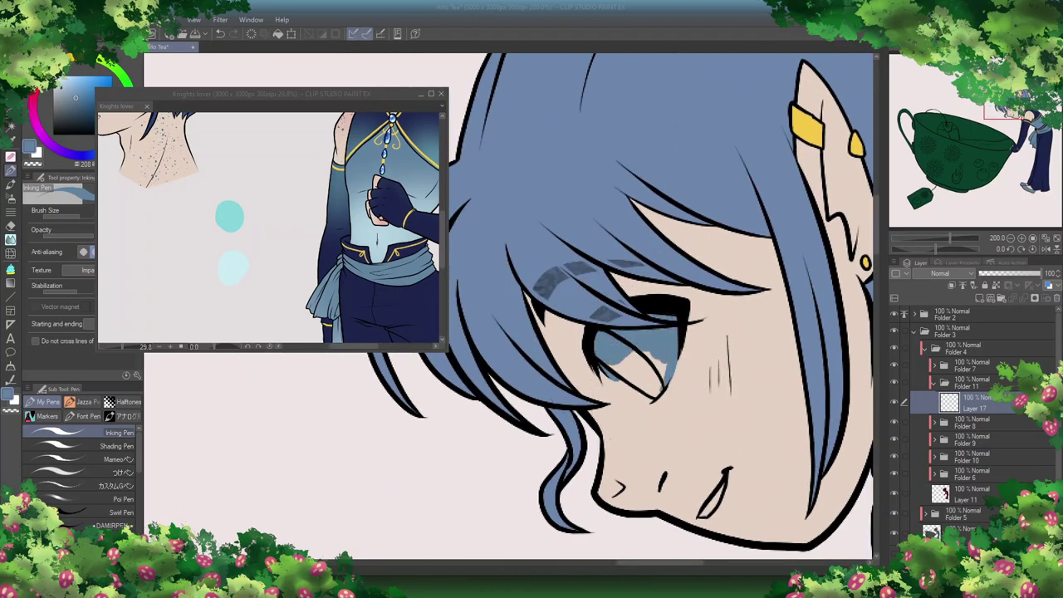
pyautogui.moveTo(249, 510); pyautogui.dragTo(489, 449)
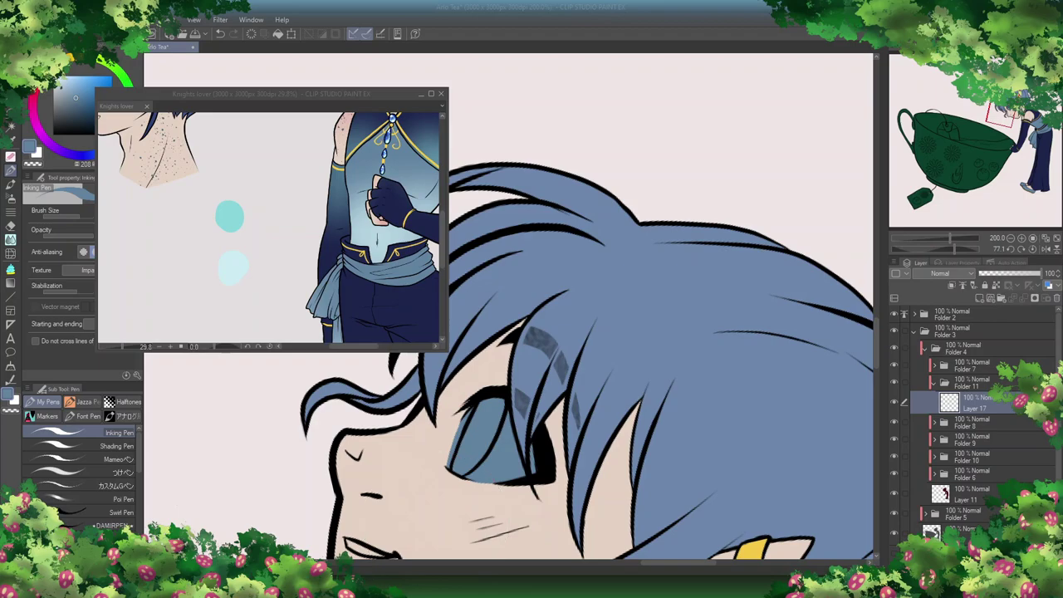
# Step: Lock the transparent pixels on Layer 17 and recolour the eye and the teeth white
pyautogui.hotkey('ctrl', '@')
pyautogui.press('x')
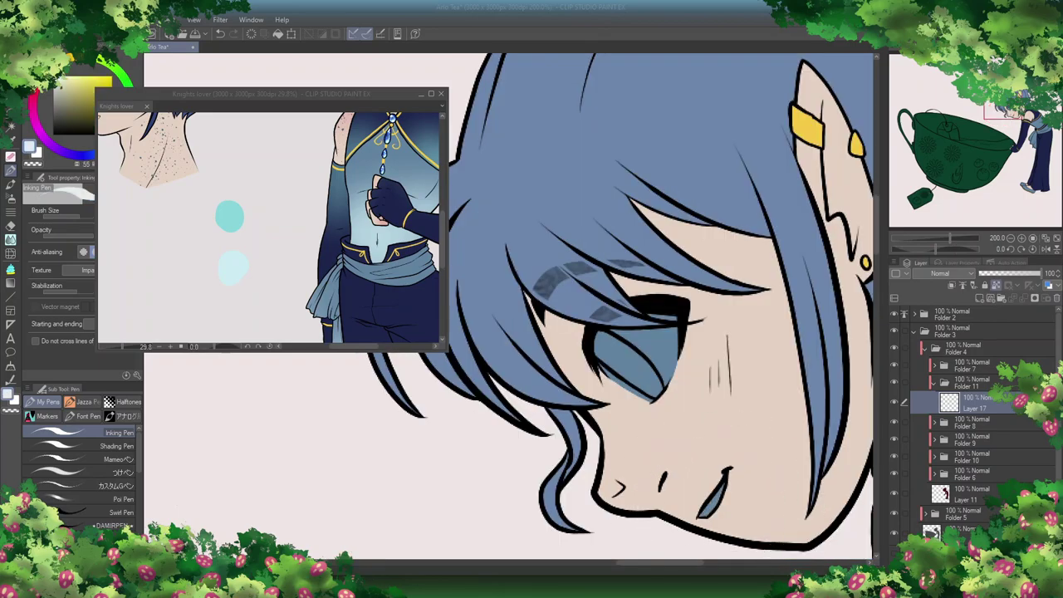
pyautogui.moveTo(606, 340); pyautogui.dragTo(665, 374)
# Step: Sample the bright blue of the reference's eye and paint the iris on Layer 18 in a new clipped folder
pyautogui.click(301, 187)
pyautogui.moveTo(301, 187); pyautogui.dragTo(359, 353)
pyautogui.rightClick(359, 353)
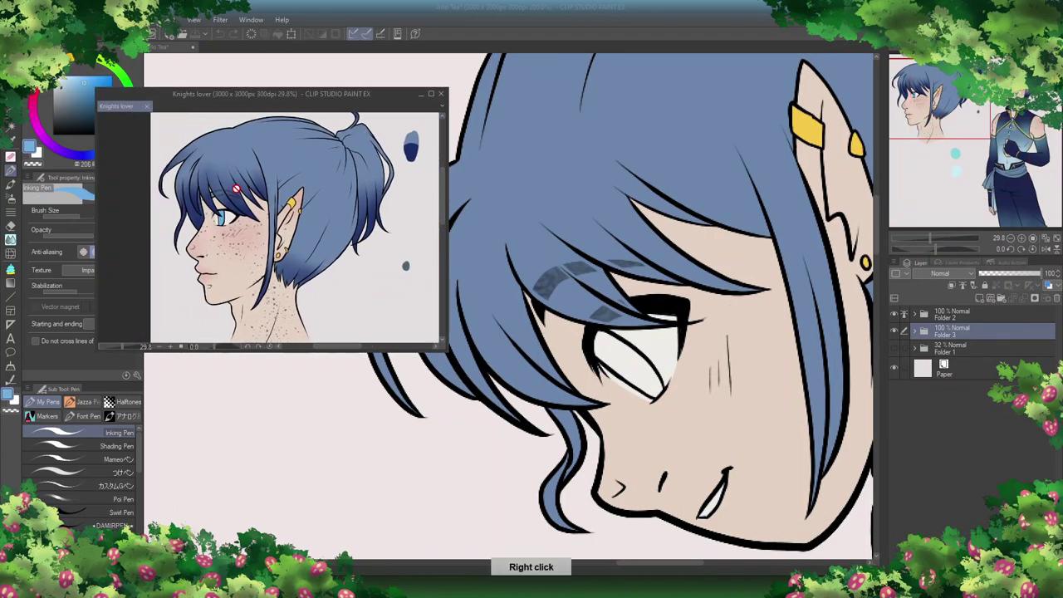
pyautogui.moveTo(631, 349)
pyautogui.mouseDown()
pyautogui.moveTo(593, 404)
pyautogui.moveTo(605, 416)
pyautogui.moveTo(598, 482)
pyautogui.mouseUp()
pyautogui.scroll(-2, 603, 478)
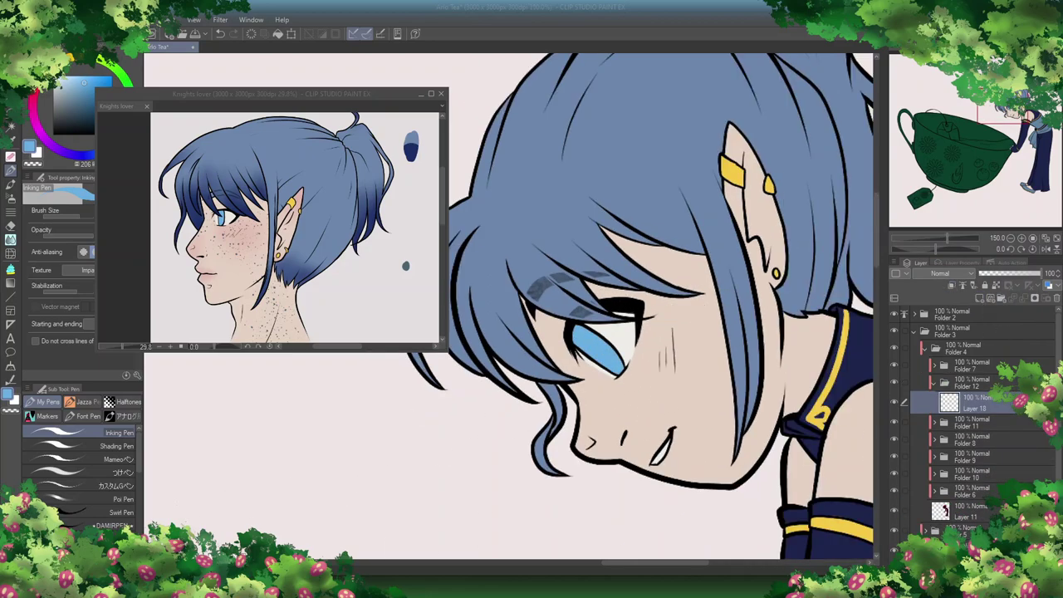
# Step: Sample the navy and touch up the front knot of the belt on Layer 15
pyautogui.keyDown('alt'); pyautogui.click(729, 354); pyautogui.keyUp('alt')
pyautogui.keyDown('ctrl'); pyautogui.keyDown('shift'); pyautogui.click(736, 362); pyautogui.keyUp('shift'); pyautogui.keyUp('ctrl')
pyautogui.click(944, 437)
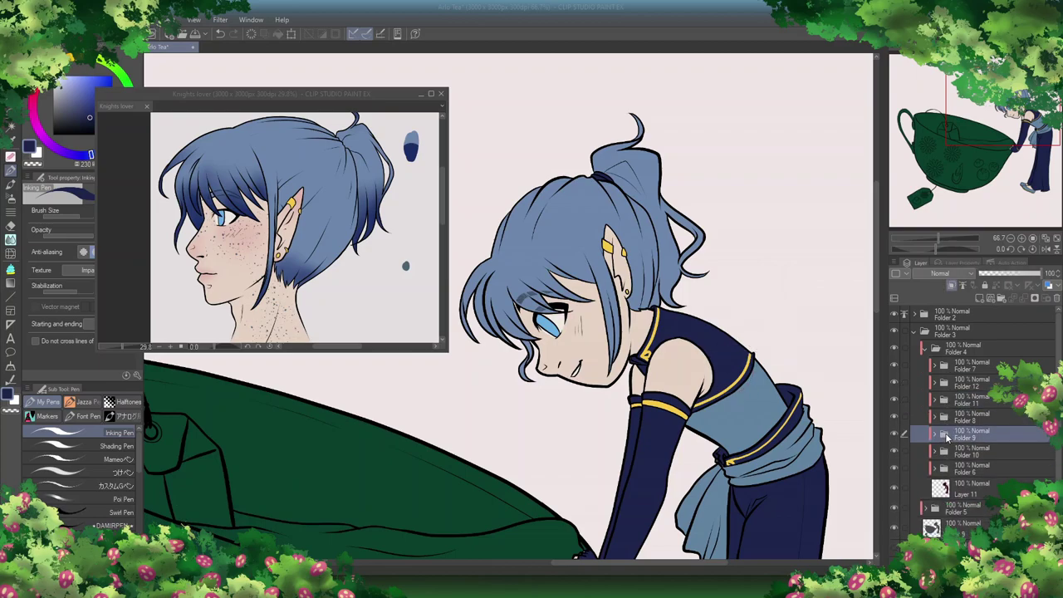
pyautogui.keyDown('ctrl'); pyautogui.keyDown('shift'); pyautogui.click(766, 490); pyautogui.keyUp('shift'); pyautogui.keyUp('ctrl')
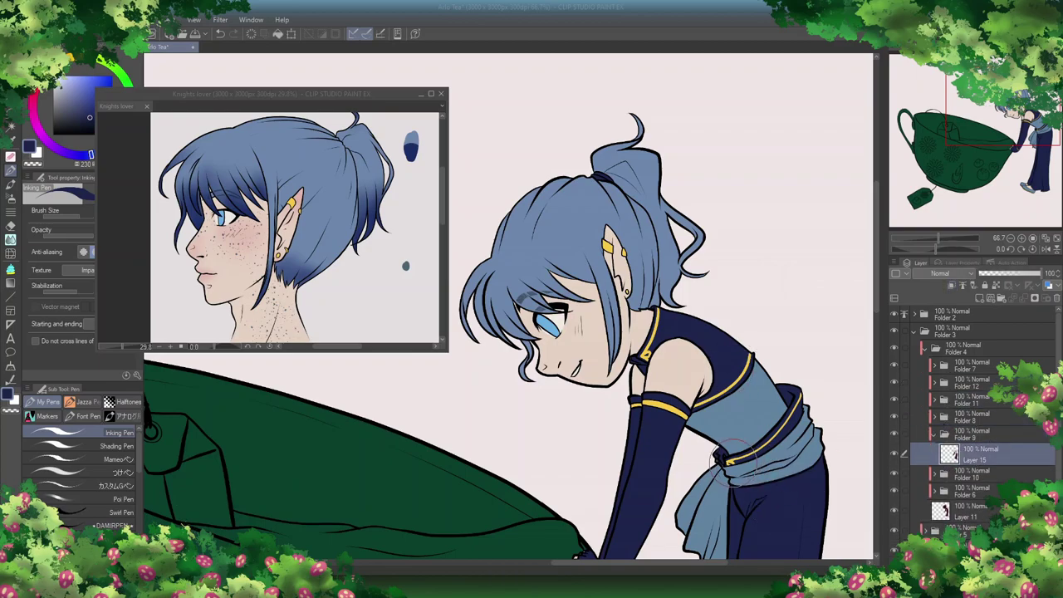
pyautogui.scroll(-5, 875, 312)
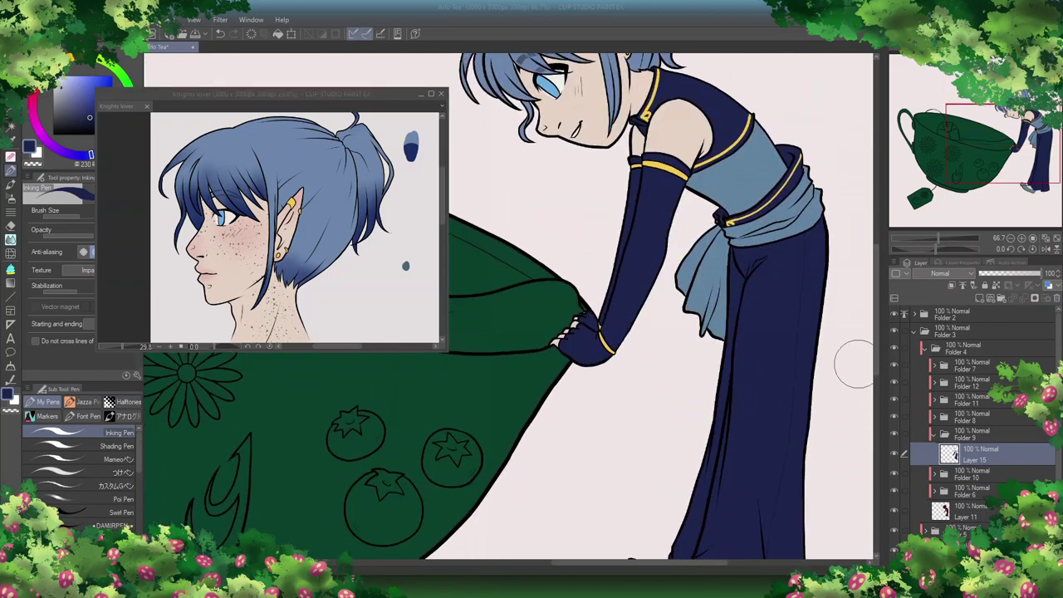
pyautogui.keyDown('ctrl'); pyautogui.keyDown('shift'); pyautogui.click(782, 172); pyautogui.keyUp('shift'); pyautogui.keyUp('ctrl')
# Step: Add Layer 19 clipped to the hair layer and lasso the fringe, the side strand and the hair behind the ear
pyautogui.scroll(5, 782, 172)
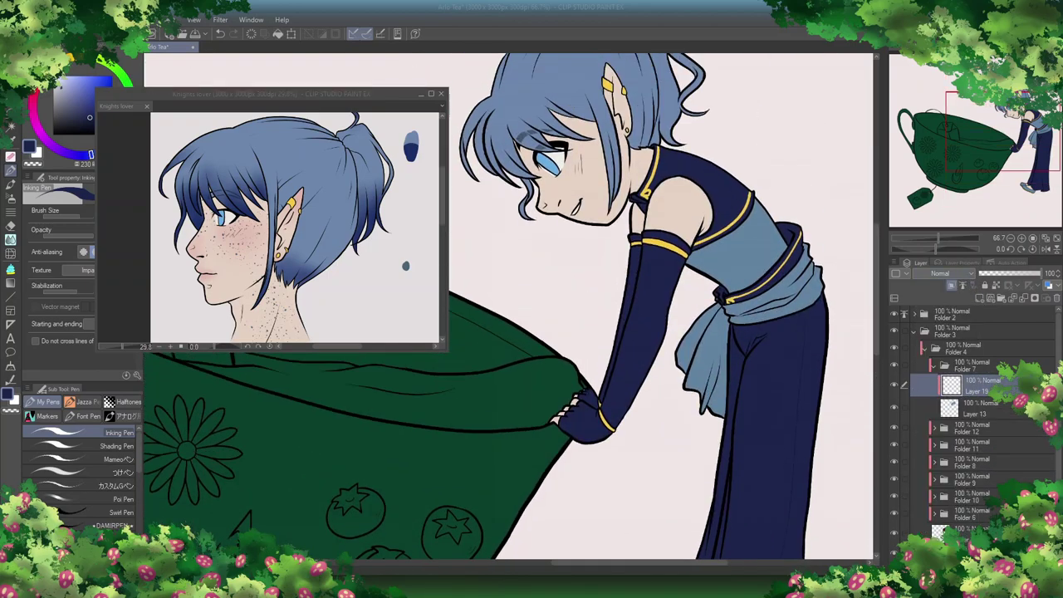
pyautogui.press('m')
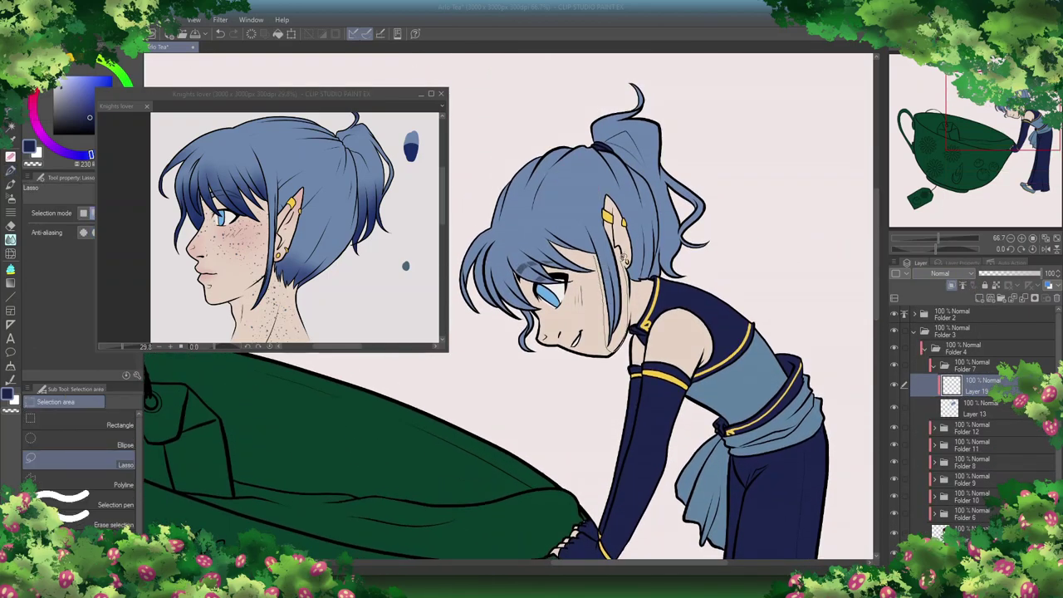
pyautogui.moveTo(601, 255); pyautogui.dragTo(601, 253)
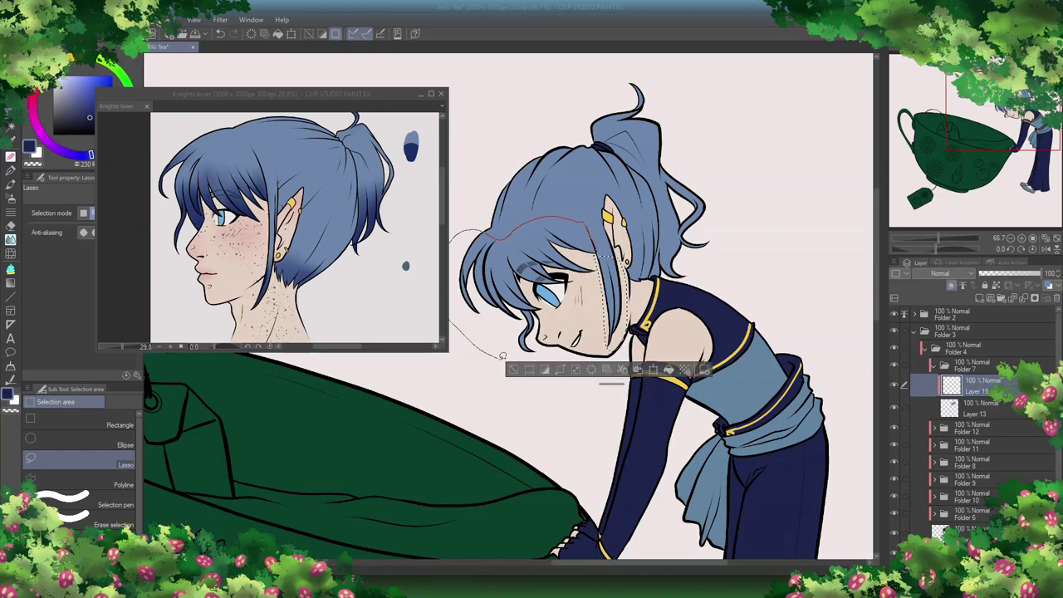
pyautogui.moveTo(492, 351); pyautogui.dragTo(552, 358)
pyautogui.moveTo(647, 246); pyautogui.dragTo(665, 249)
# Step: Sample the reference's dark blue and shade the selected fringe and back hair with the Soft 2 airbrush, clearing the selection when done
pyautogui.press('b')
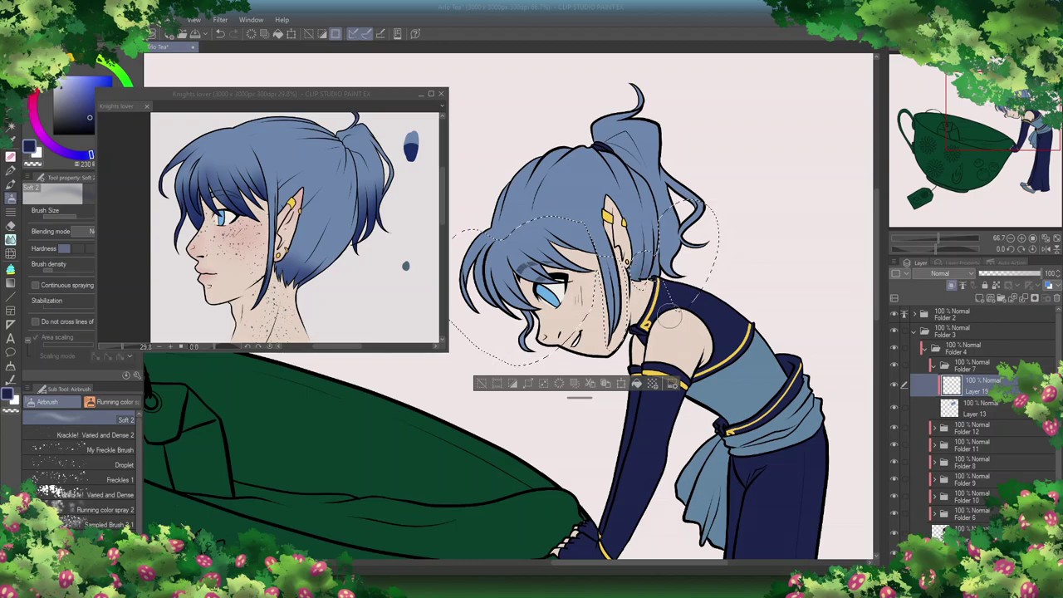
pyautogui.rightClick(374, 116)
pyautogui.rightClick(650, 274)
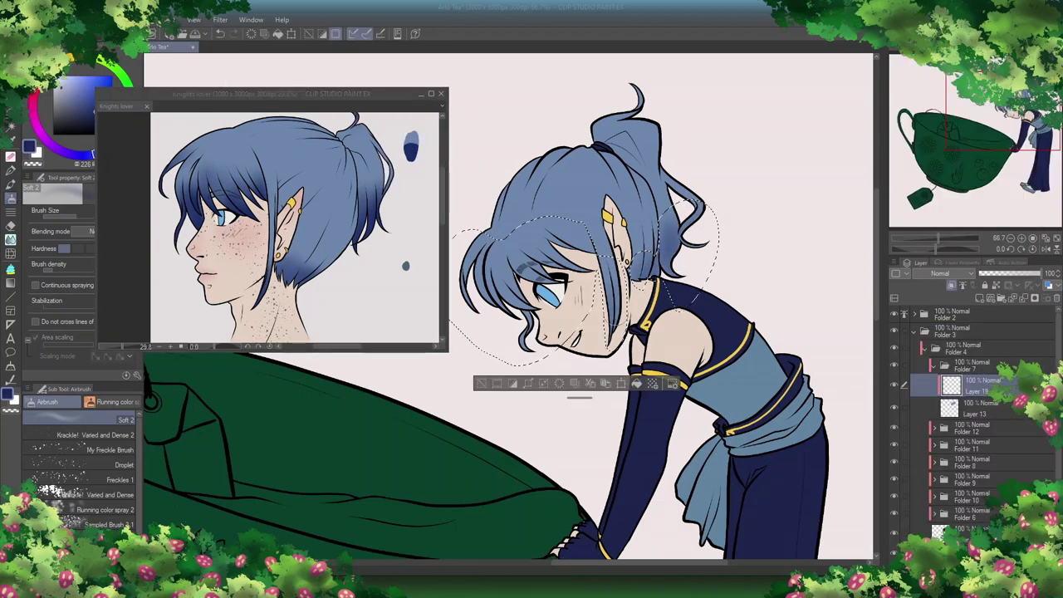
pyautogui.moveTo(550, 233); pyautogui.dragTo(604, 238)
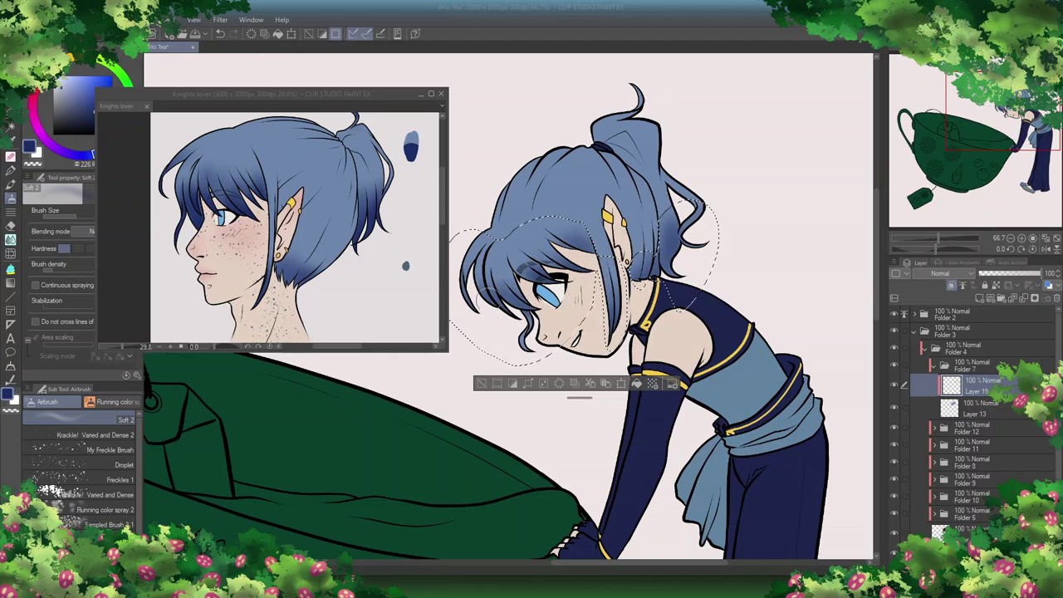
pyautogui.hotkey('ctrl', 'd')
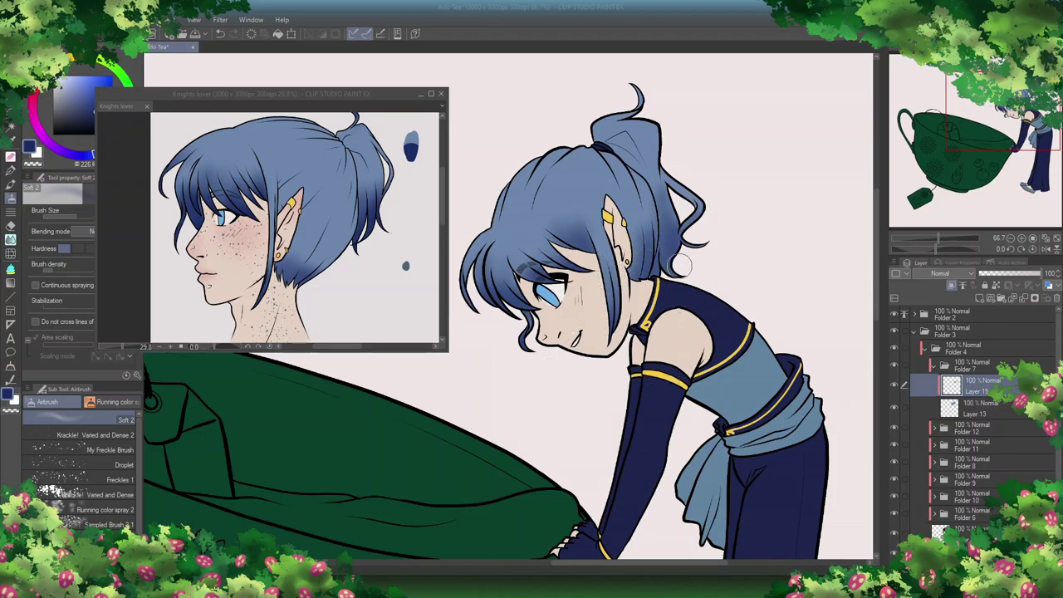
# Step: Add Layer 20 clipped to the skin layer and spray greyish blue freckles on the face and shoulder with My Freckle Brush
pyautogui.click(932, 371)
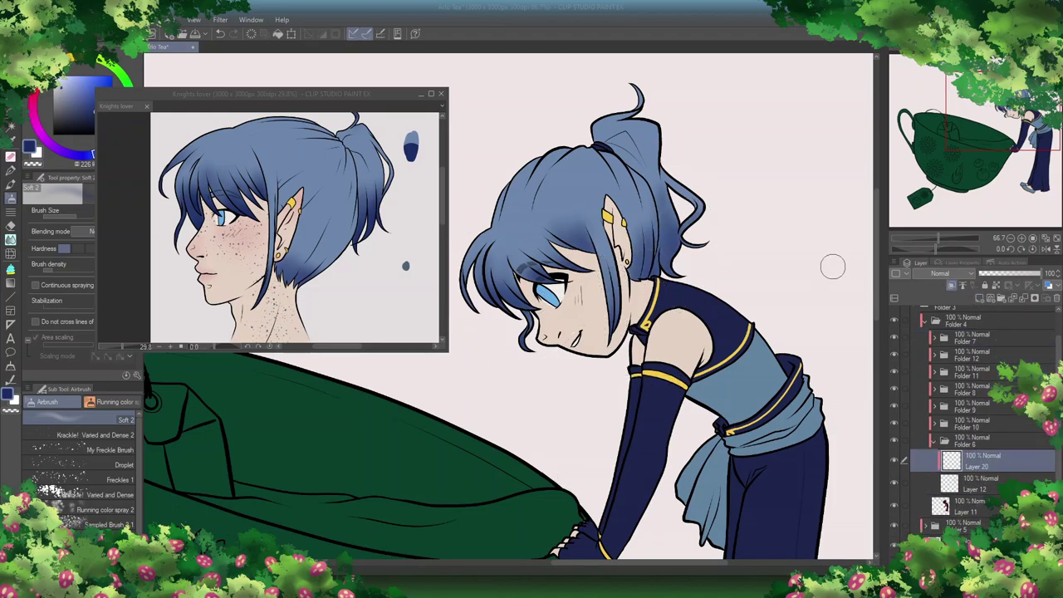
pyautogui.click(333, 249)
pyautogui.click(480, 77)
pyautogui.click(83, 449)
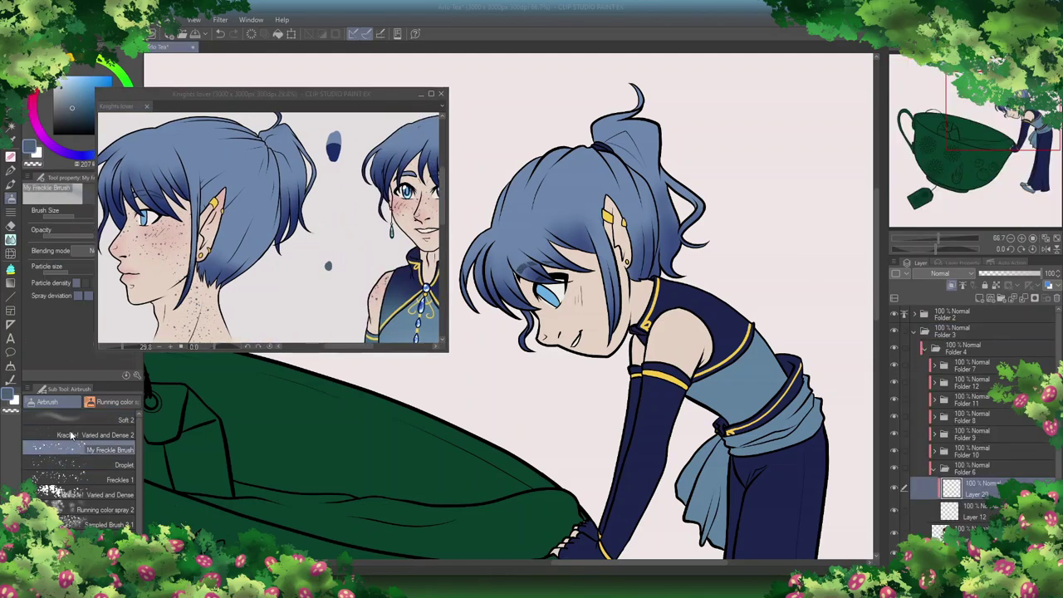
pyautogui.moveTo(237, 94); pyautogui.dragTo(286, 86)
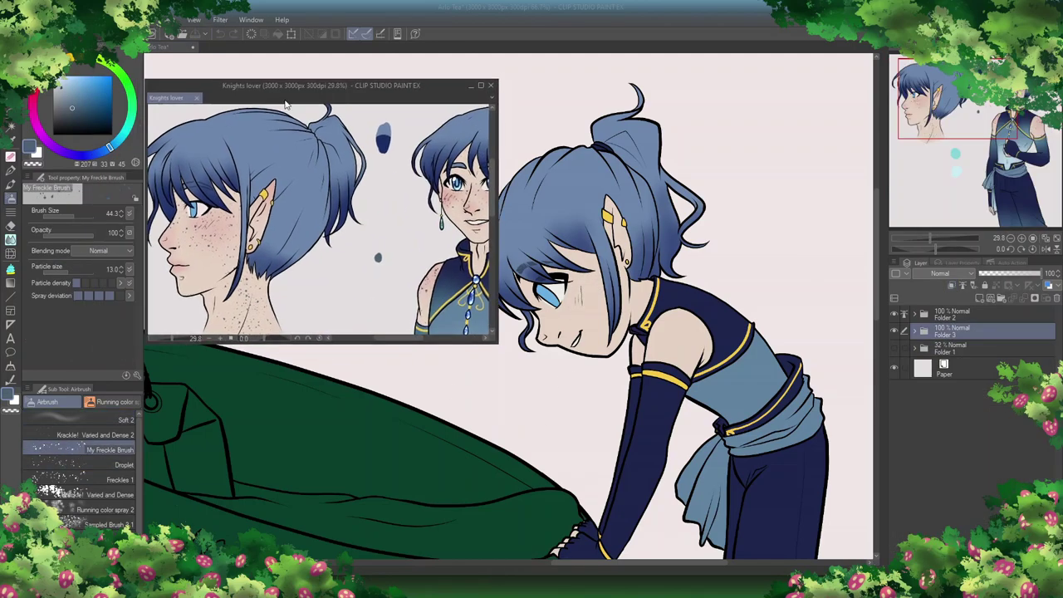
pyautogui.click(591, 277)
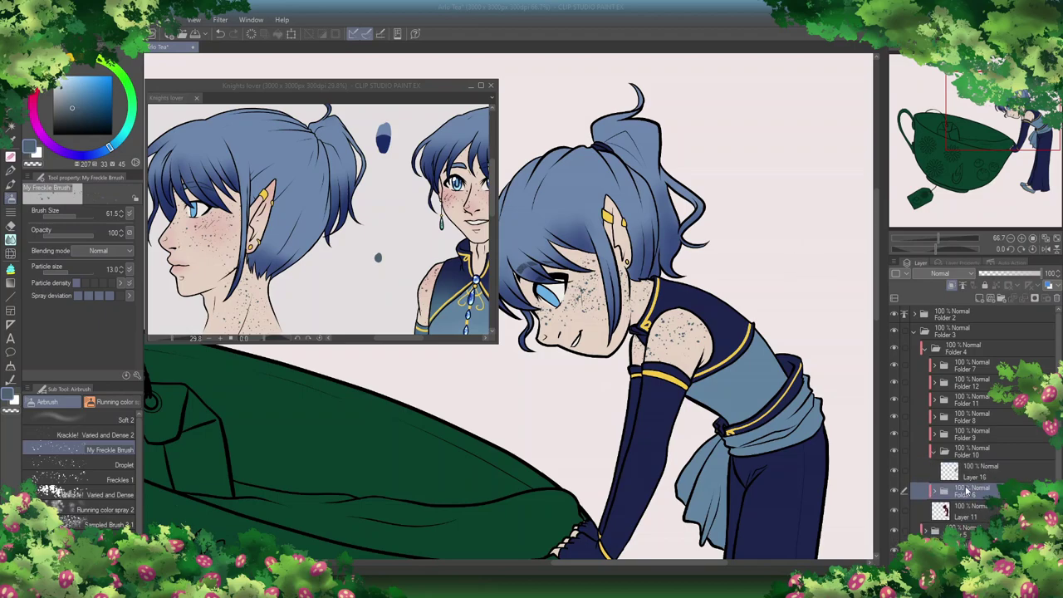
# Step: Lock the transparent pixels on Layer 16, sample the pale blue swatch and airbrush the lower bodice with Soft 2
pyautogui.scroll(-5, 322, 216)
pyautogui.rightClick(319, 256)
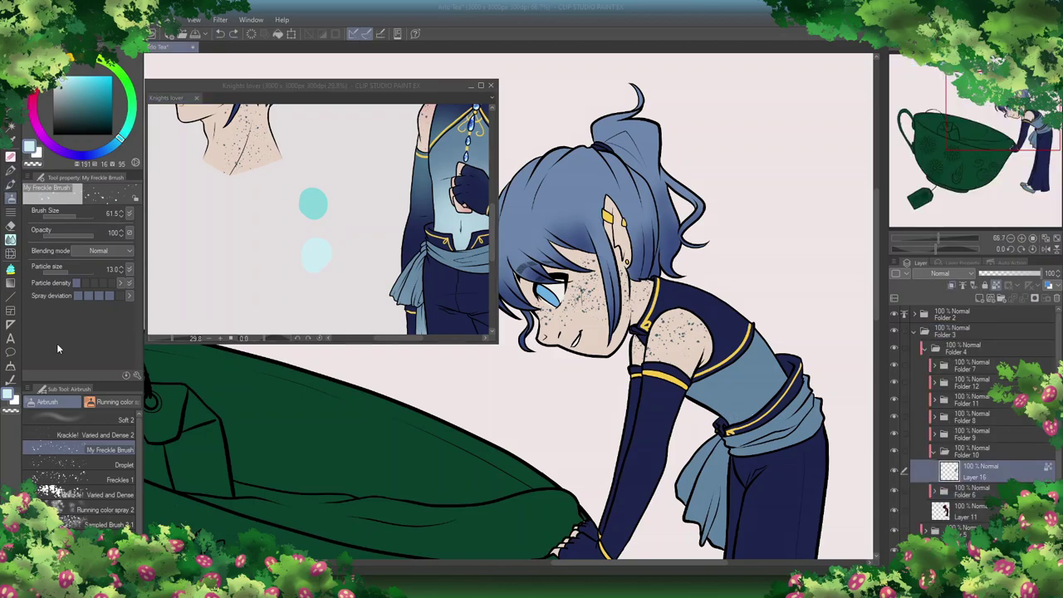
pyautogui.click(100, 419)
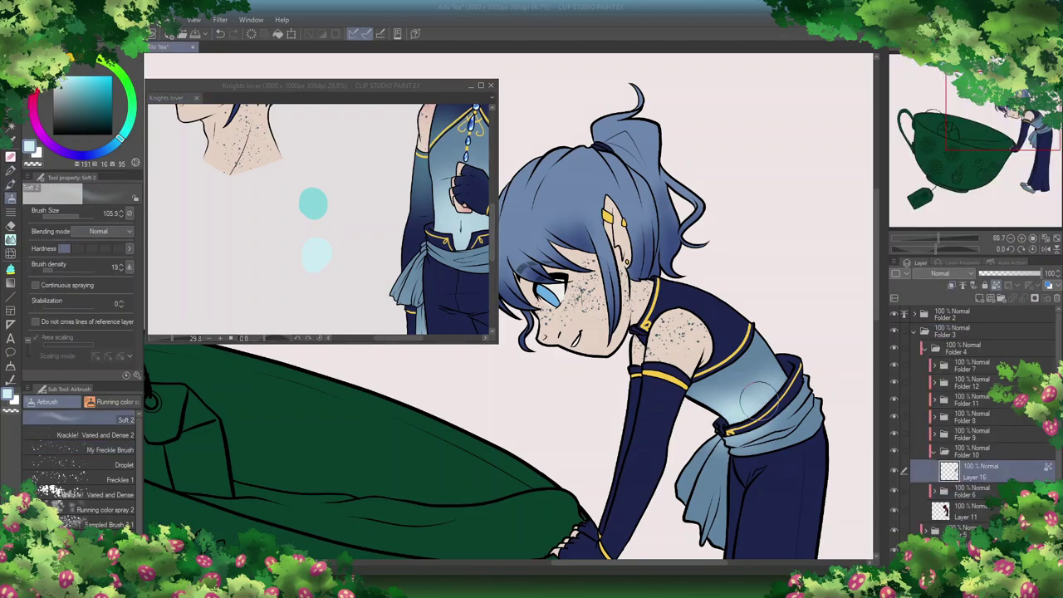
# Step: Airbrush a pale blue gradient on the shoes and rework the waist sash with the sampled greyish blue
pyautogui.scroll(-5, 874, 393)
pyautogui.scroll(1, 875, 399)
pyautogui.rightClick(711, 278)
pyautogui.rightClick(716, 169)
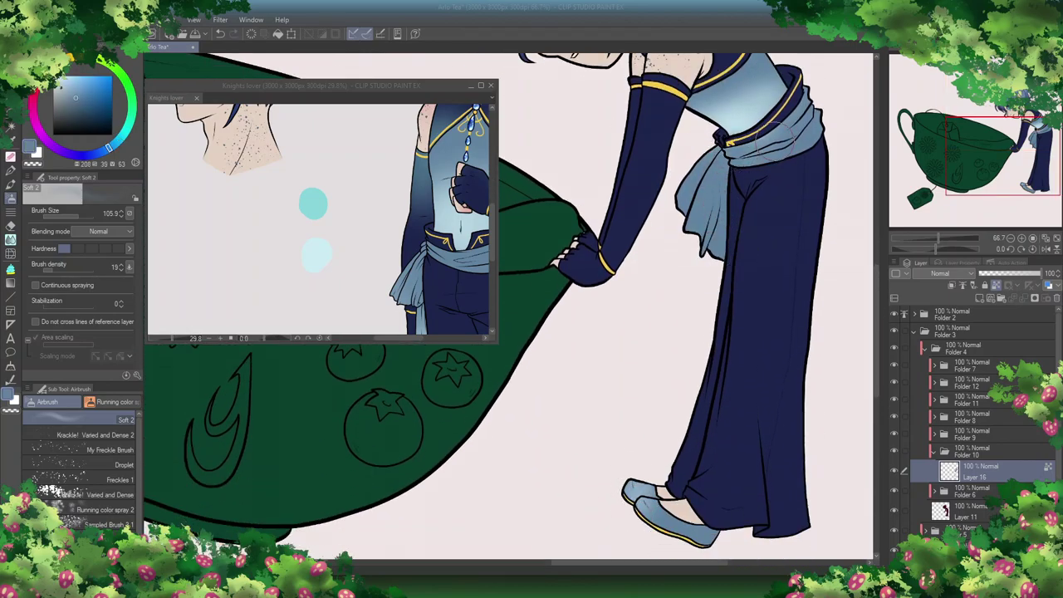
pyautogui.press('p')
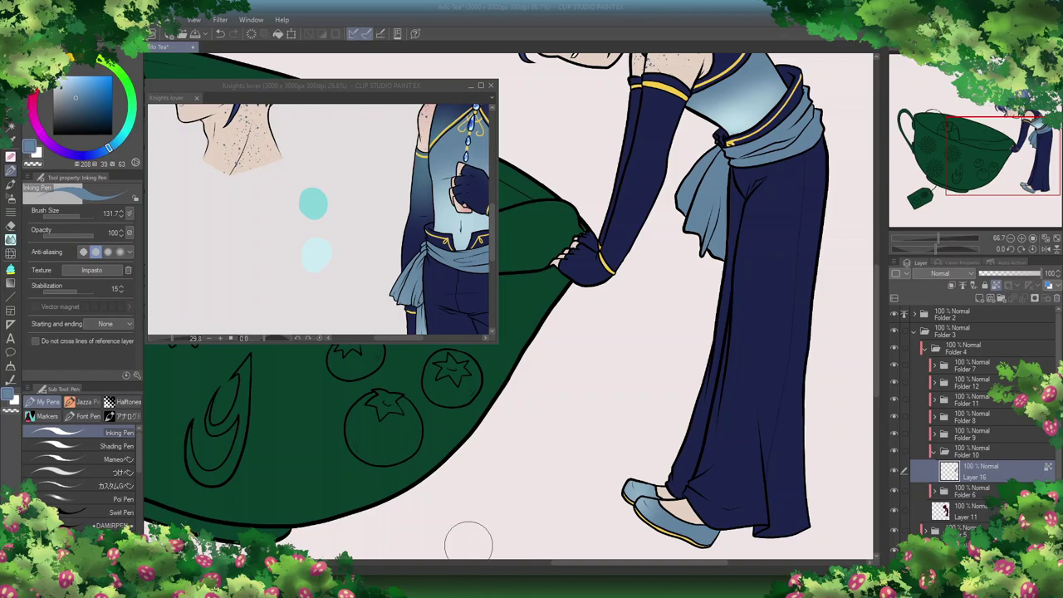
# Step: Sample the pale blue swatch again and airbrush the lower edge of the sash's hanging end
pyautogui.rightClick(315, 253)
pyautogui.press('b')
pyautogui.moveTo(703, 276); pyautogui.dragTo(711, 237)
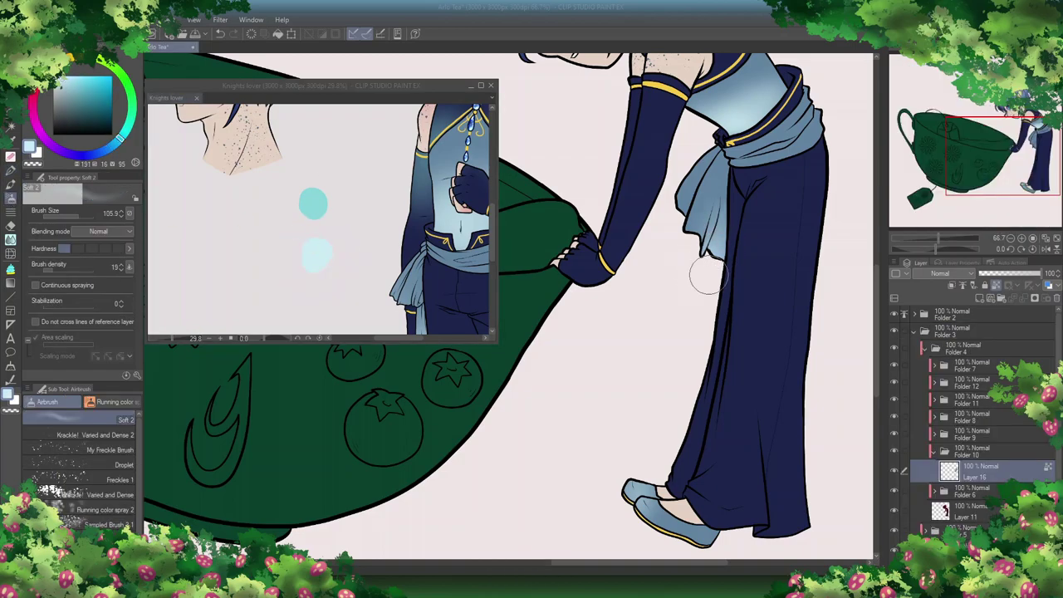
# Step: Lock the transparent pixels on Layer 15, sample the teal swatch and airbrush a gradient up the lower trouser legs
pyautogui.click(934, 453)
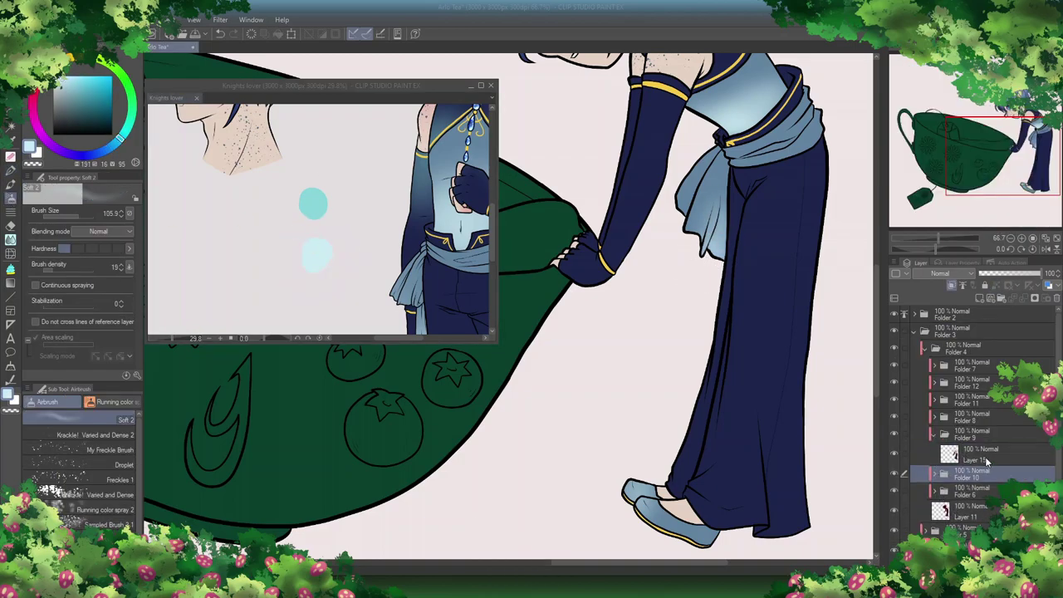
pyautogui.rightClick(308, 202)
pyautogui.moveTo(631, 462)
pyautogui.mouseDown()
pyautogui.moveTo(723, 503)
pyautogui.moveTo(703, 383)
pyautogui.moveTo(783, 418)
pyautogui.moveTo(739, 531)
pyautogui.moveTo(712, 468)
pyautogui.moveTo(784, 314)
pyautogui.moveTo(789, 474)
pyautogui.mouseUp()
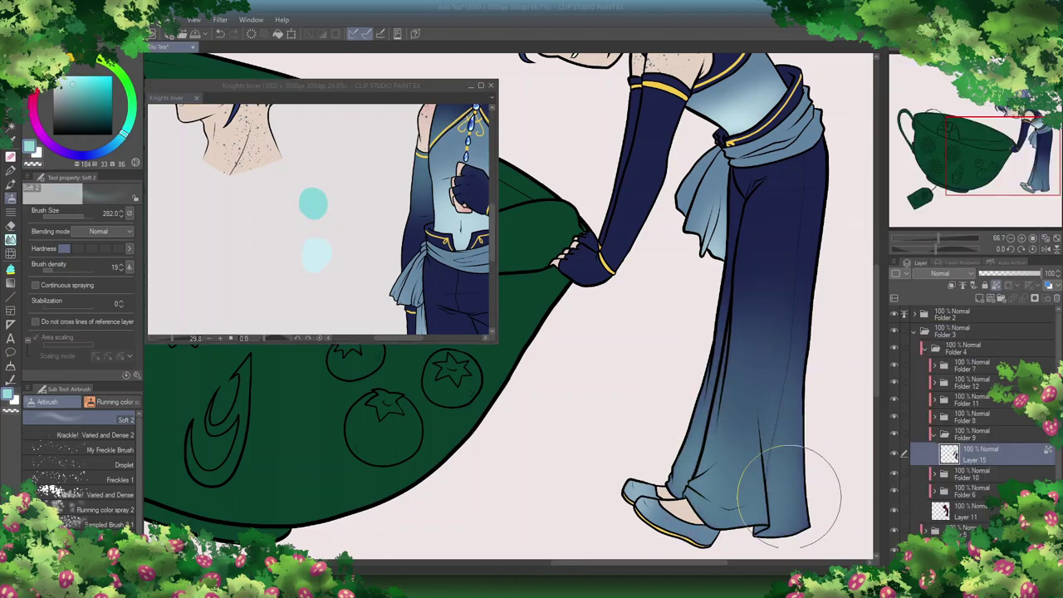
# Step: Airbrush the upper part of the arm warmers teal, fading into navy towards the wrists
pyautogui.scroll(5, 788, 478)
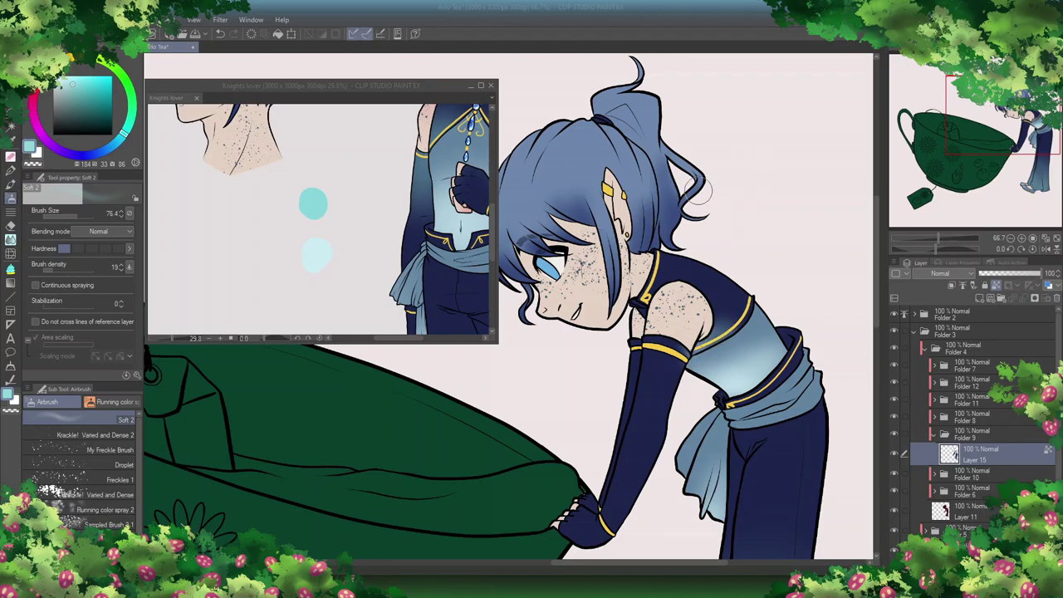
pyautogui.moveTo(70, 217); pyautogui.dragTo(83, 218)
pyautogui.moveTo(660, 349)
pyautogui.mouseDown()
pyautogui.moveTo(646, 439)
pyautogui.moveTo(617, 445)
pyautogui.moveTo(650, 422)
pyautogui.moveTo(667, 357)
pyautogui.moveTo(645, 369)
pyautogui.moveTo(673, 374)
pyautogui.mouseUp()
pyautogui.keyDown('alt'); pyautogui.click(619, 445); pyautogui.keyUp('alt')
pyautogui.keyDown('alt'); pyautogui.click(324, 214); pyautogui.keyUp('alt')
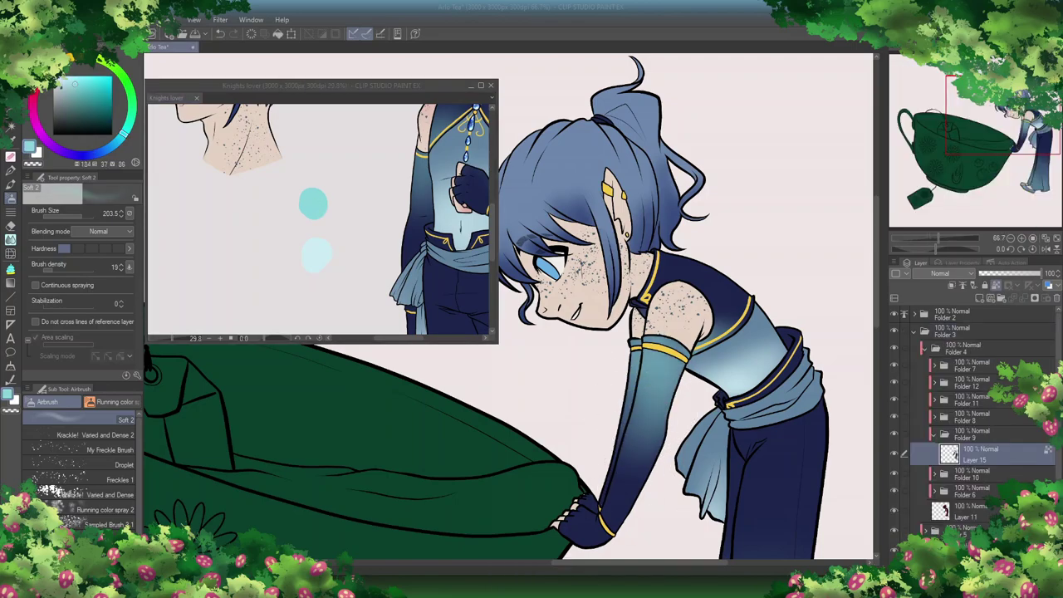
# Step: Collapse the character's folders, add two clipped folders with Layers 21 and 22 over the cup's base layer, and close the Knights lover reference
pyautogui.hotkey('ctrl', '-')
pyautogui.hotkey('ctrl', '-')
pyautogui.click(934, 433)
pyautogui.click(925, 349)
pyautogui.click(982, 298)
pyautogui.click(981, 298)
pyautogui.click(1001, 298)
pyautogui.click(982, 299)
pyautogui.click(490, 85)
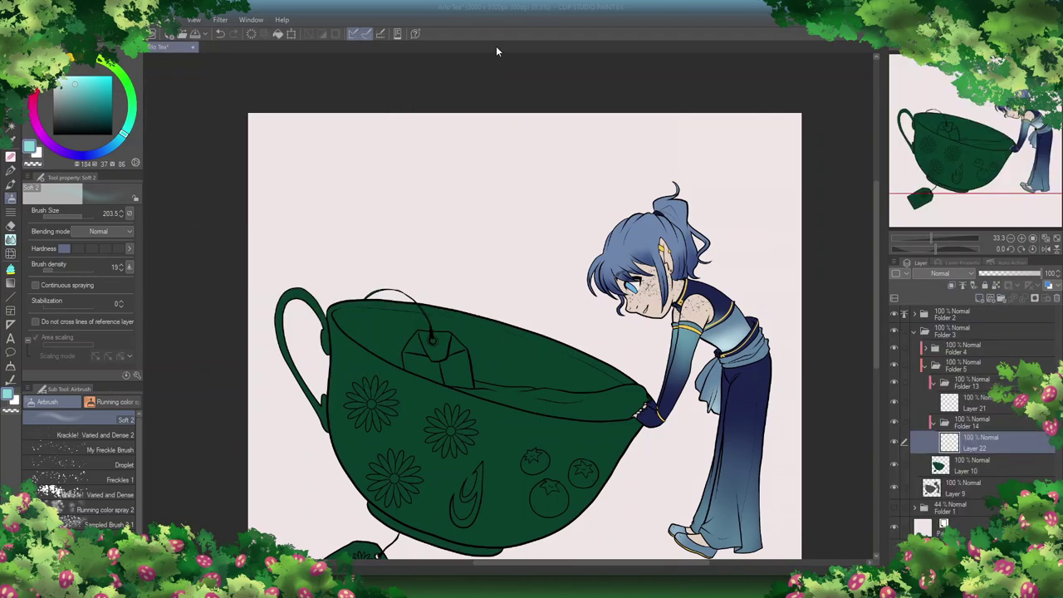
# Step: Choose a light bluish grey and paint the whole teacup with its handle and foot on Layer 22 using the Inking Pen
pyautogui.press('p')
pyautogui.click(80, 218)
pyautogui.moveTo(340, 316)
pyautogui.mouseDown()
pyautogui.moveTo(374, 474)
pyautogui.moveTo(540, 523)
pyautogui.moveTo(615, 432)
pyautogui.moveTo(413, 361)
pyautogui.moveTo(532, 449)
pyautogui.mouseUp()
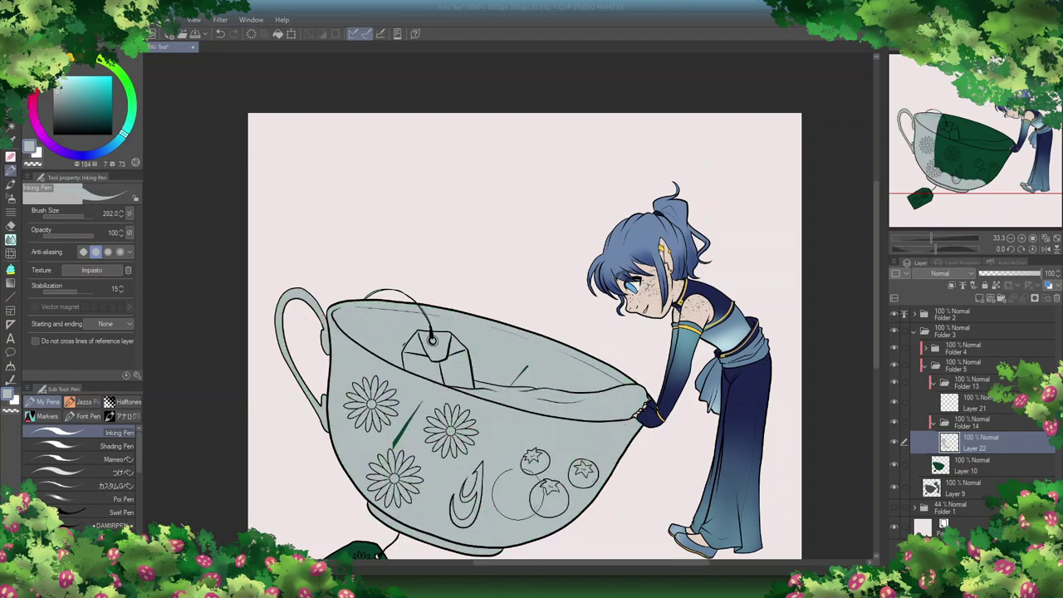
pyautogui.scroll(-2, 856, 366)
# Step: Add a clipped folder holding a new layer above Folder 14 for the cup's decorations
pyautogui.click(972, 422)
pyautogui.click(1008, 298)
pyautogui.click(981, 297)
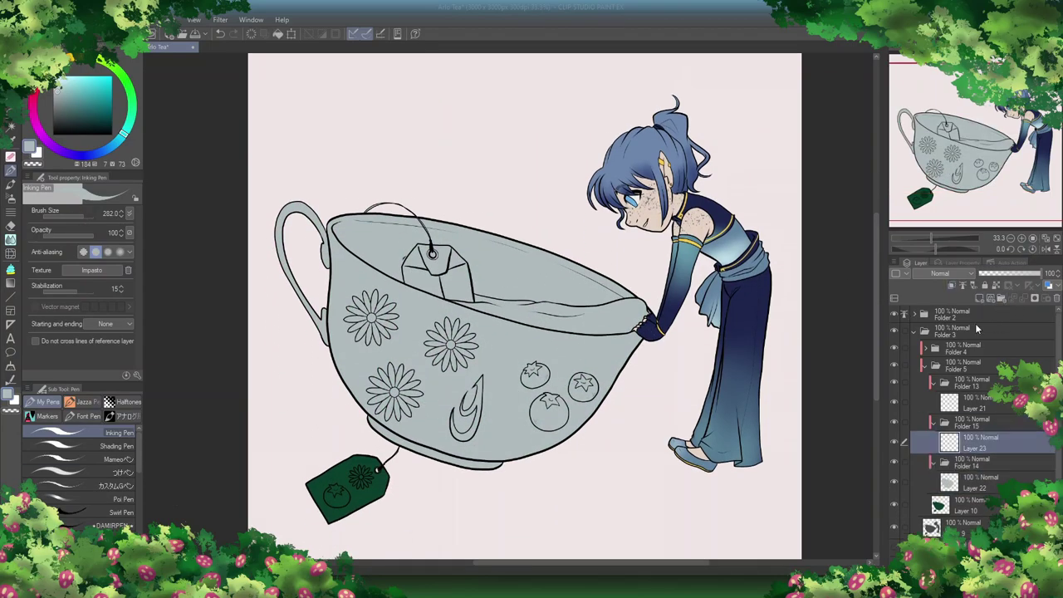
# Step: Choose a dark brown and paint the centres of the three daisies on the cup with the Inking Pen
pyautogui.hotkey('ctrl', '+')
pyautogui.hotkey('ctrl', '+')
pyautogui.click(45, 71)
pyautogui.click(62, 118)
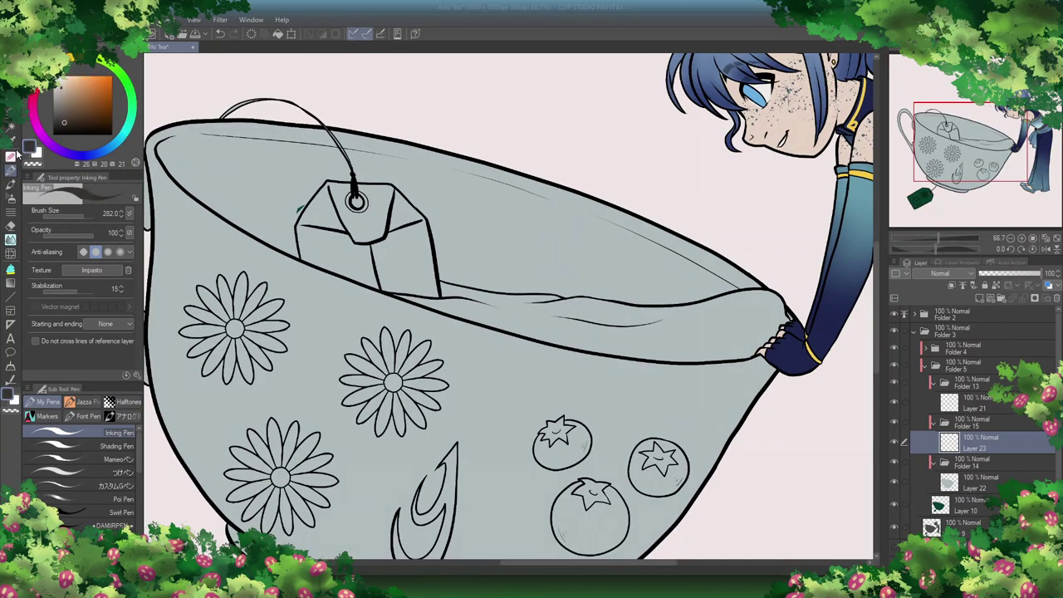
pyautogui.click(236, 328)
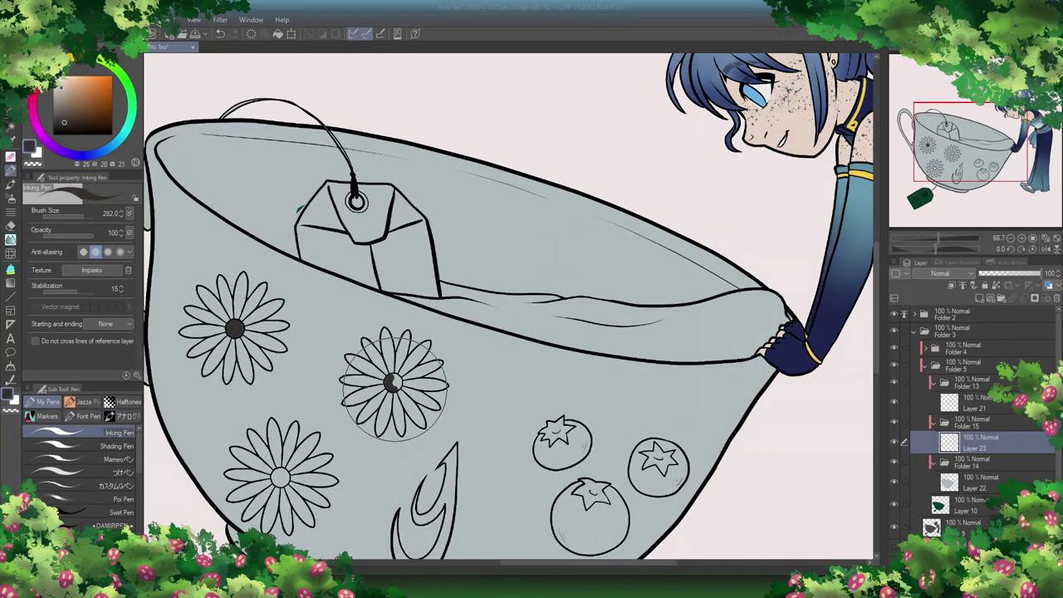
pyautogui.click(281, 476)
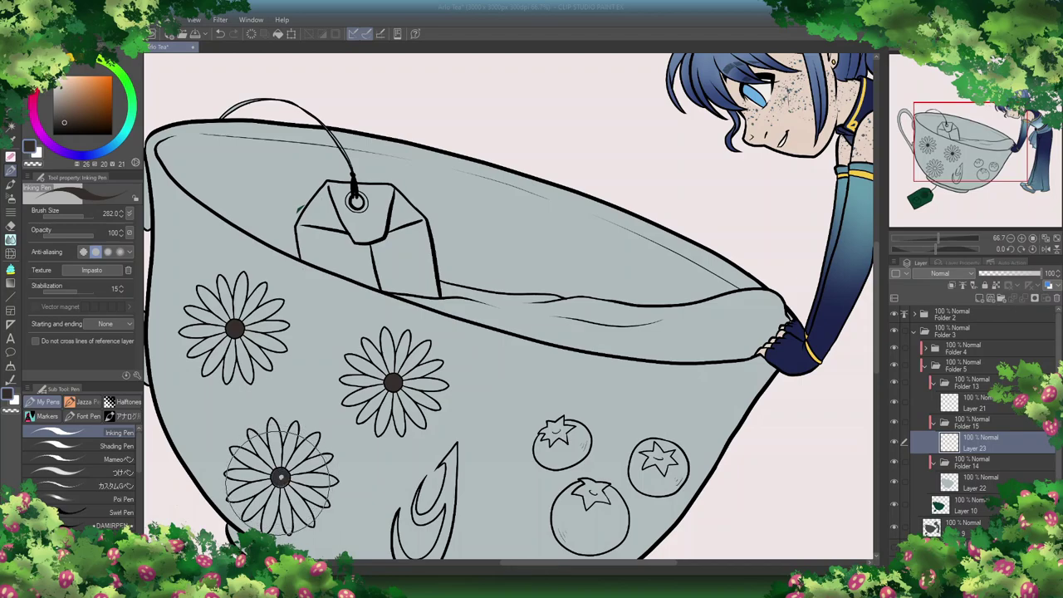
# Step: Sample the arm warmer's blue and use the enclosed-area fill on the flame emblem, darkening it to navy for the cup's three blueberries
pyautogui.moveTo(685, 391)
pyautogui.mouseDown()
pyautogui.moveTo(685, 205)
pyautogui.moveTo(875, 170)
pyautogui.moveTo(875, 289)
pyautogui.moveTo(562, 297)
pyautogui.mouseUp()
pyautogui.press('e')
pyautogui.press('p')
pyautogui.rightClick(712, 177)
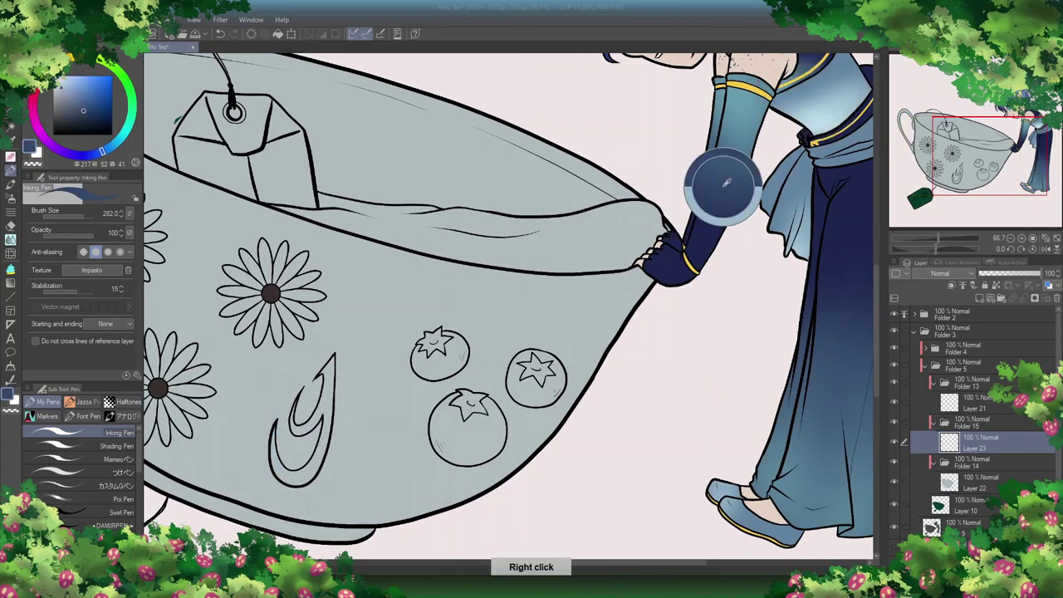
pyautogui.click(9, 270)
pyautogui.click(314, 415)
pyautogui.click(468, 432)
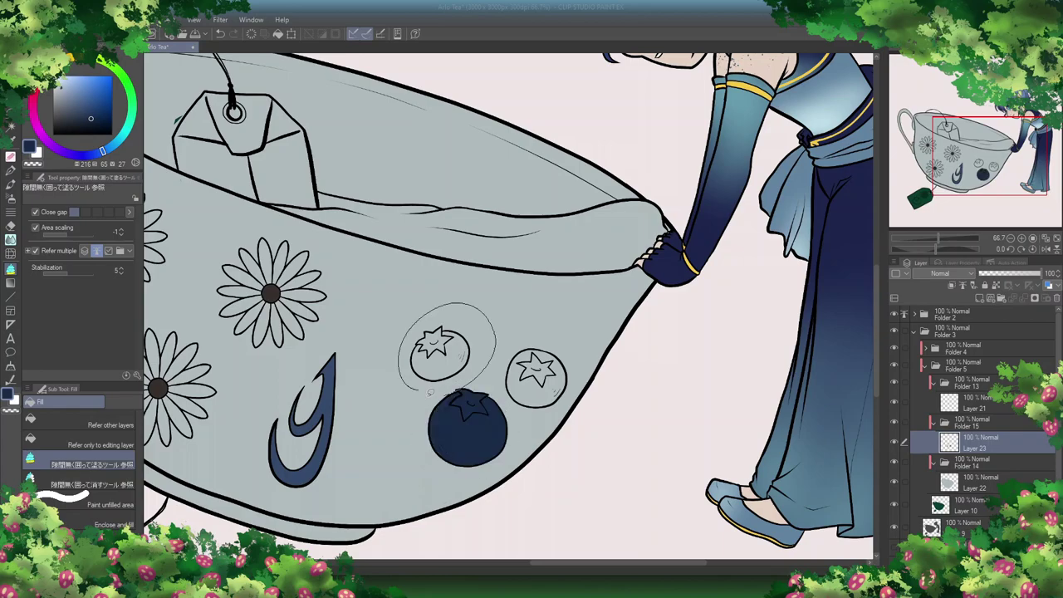
pyautogui.click(440, 356)
pyautogui.click(536, 378)
# Step: Sample the teal of the upper arm warmer and refill the flame emblem on the cup with it
pyautogui.rightClick(759, 111)
pyautogui.click(324, 399)
pyautogui.moveTo(334, 512); pyautogui.dragTo(501, 479)
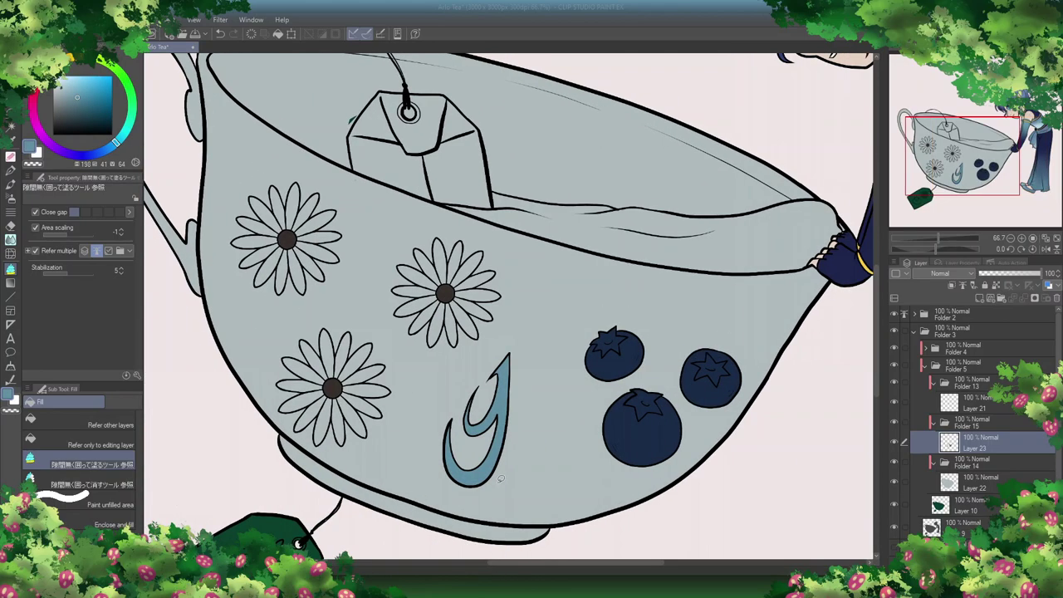
# Step: Fill the daisies on the cup and the hanging tag with cream, and the tag's blueberry with dark navy
pyautogui.press('x')
pyautogui.moveTo(309, 307)
pyautogui.mouseDown()
pyautogui.moveTo(343, 250)
pyautogui.moveTo(274, 191)
pyautogui.mouseUp()
pyautogui.moveTo(278, 332); pyautogui.dragTo(274, 340)
pyautogui.moveTo(390, 241); pyautogui.dragTo(395, 246)
pyautogui.moveTo(570, 527); pyautogui.dragTo(570, 397)
pyautogui.click(266, 428)
pyautogui.rightClick(643, 299)
pyautogui.click(217, 465)
# Step: Switch to a dark brown and paint the centres of all the daisies on the cup and tag with the Inking Pen
pyautogui.click(101, 43)
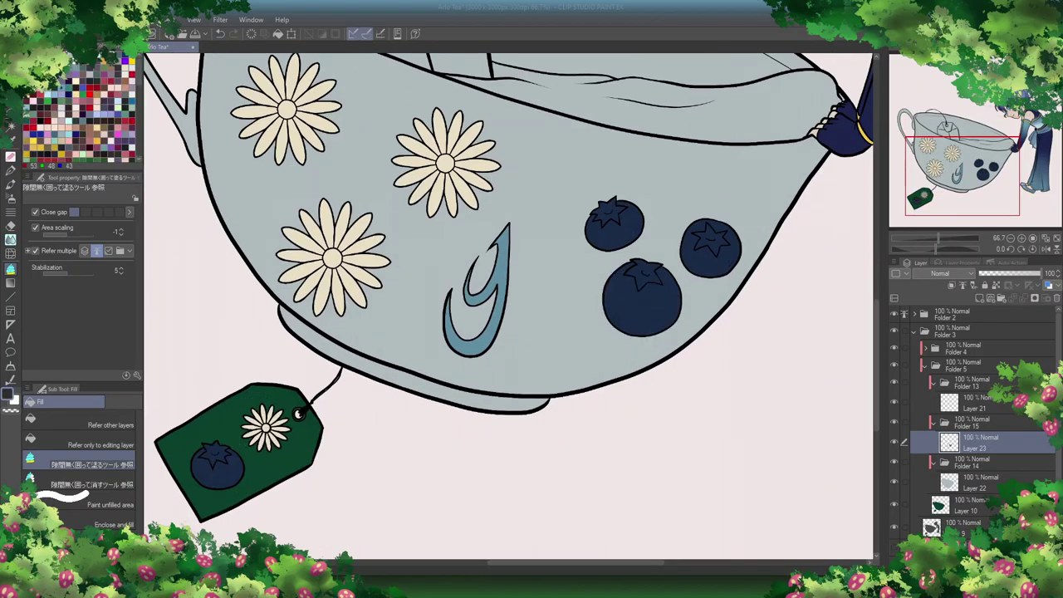
pyautogui.press('p')
pyautogui.click(286, 109)
pyautogui.click(446, 164)
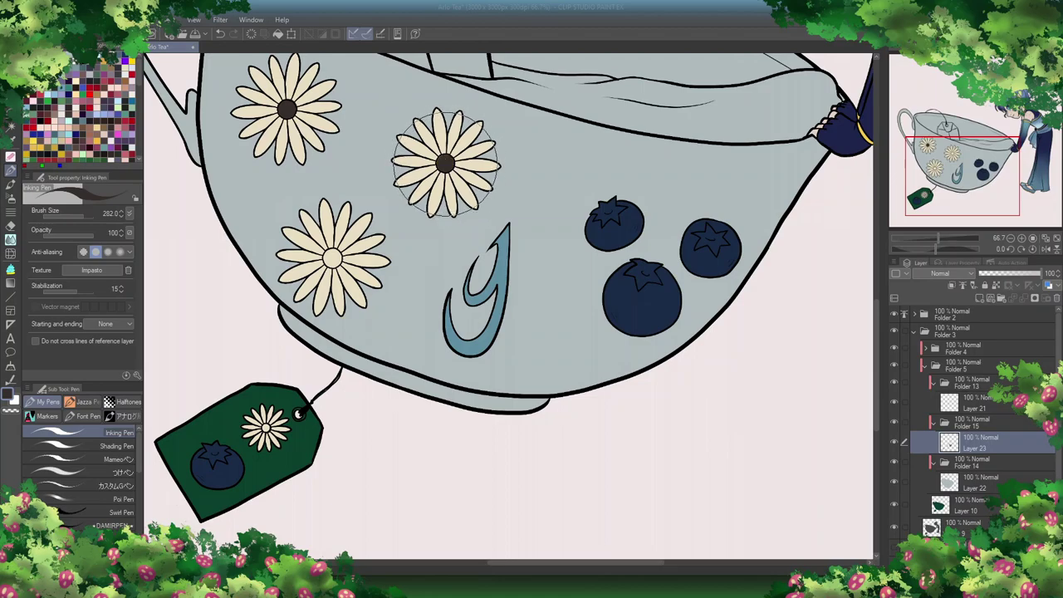
pyautogui.click(332, 259)
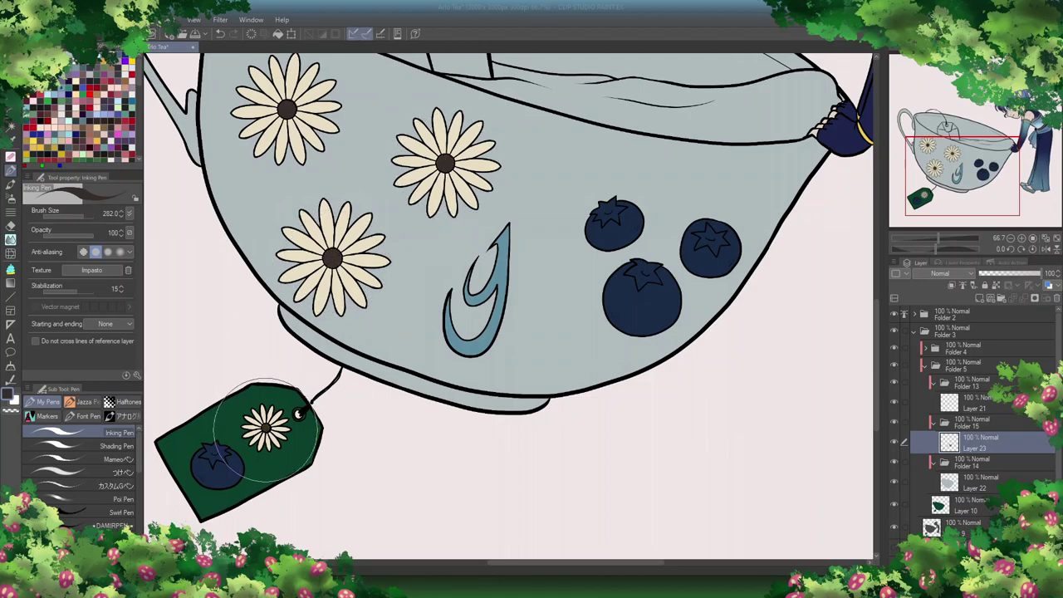
# Step: Add a clipped folder with a new layer below Folder 15 and remove the empty Folder 13
pyautogui.click(1003, 471)
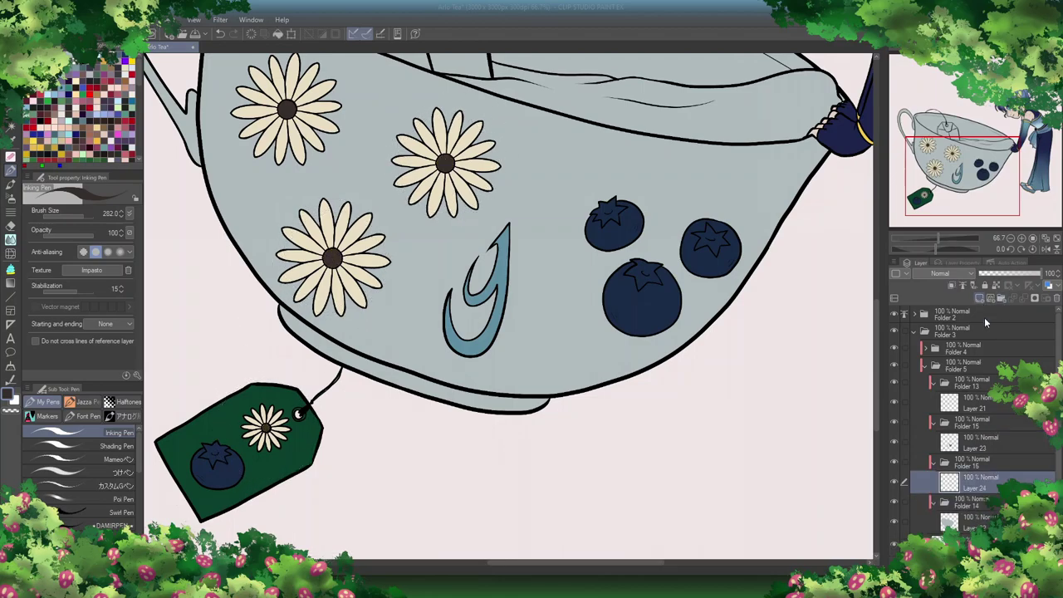
pyautogui.scroll(3, 874, 298)
pyautogui.scroll(-3, 876, 298)
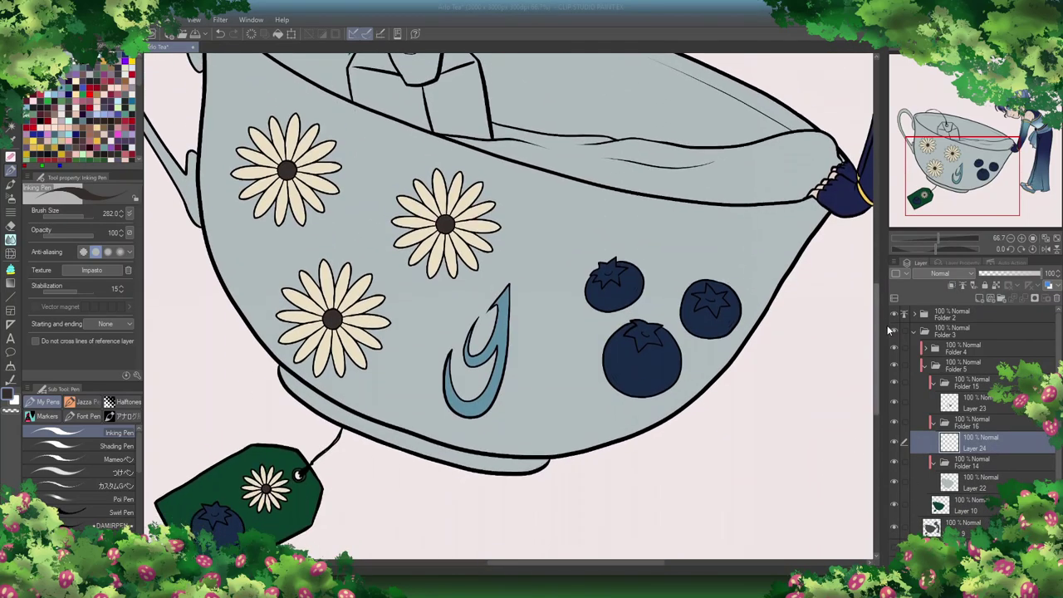
# Step: Lock the transparent pixels on Layer 22 and repaint the whole teacup in a lighter pale blue-grey
pyautogui.click(987, 479)
pyautogui.click(102, 46)
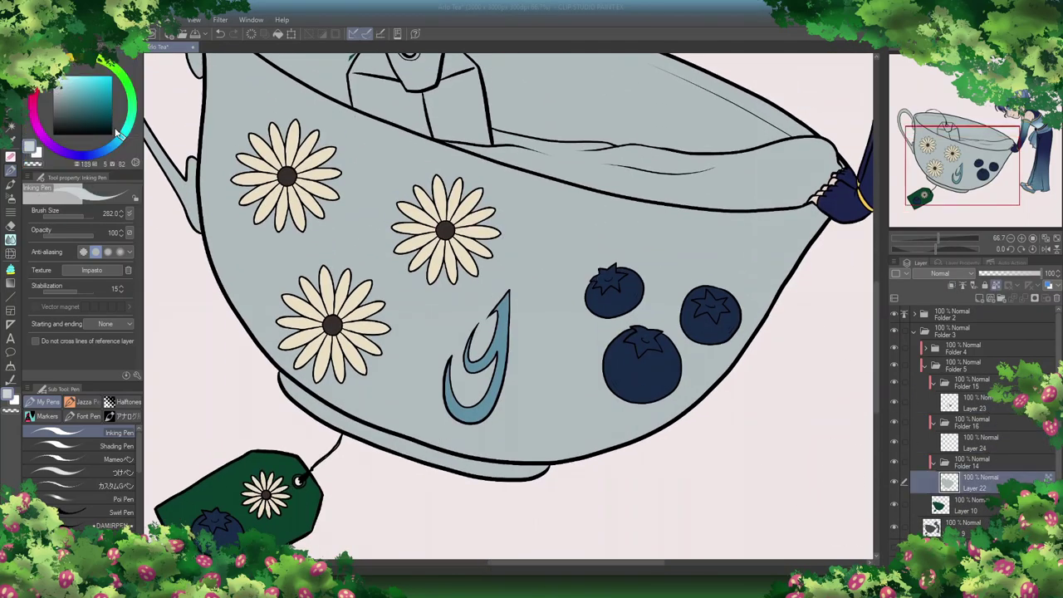
pyautogui.hotkey('ctrl', '-')
pyautogui.hotkey('ctrl', '-')
pyautogui.moveTo(308, 141)
pyautogui.mouseDown()
pyautogui.moveTo(349, 199)
pyautogui.moveTo(499, 191)
pyautogui.moveTo(424, 357)
pyautogui.moveTo(523, 250)
pyautogui.moveTo(631, 267)
pyautogui.mouseUp()
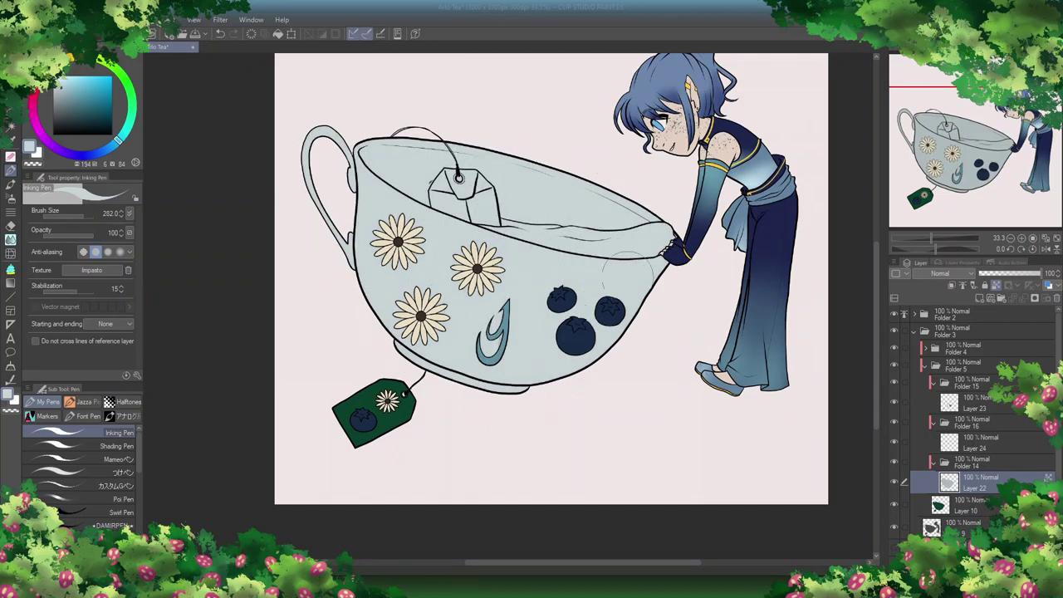
pyautogui.moveTo(652, 226); pyautogui.dragTo(432, 170)
# Step: Collapse Folders 14 and 15, select Layer 24 and paint the hanging tag a warm off-white
pyautogui.click(945, 463)
pyautogui.click(945, 383)
pyautogui.click(980, 420)
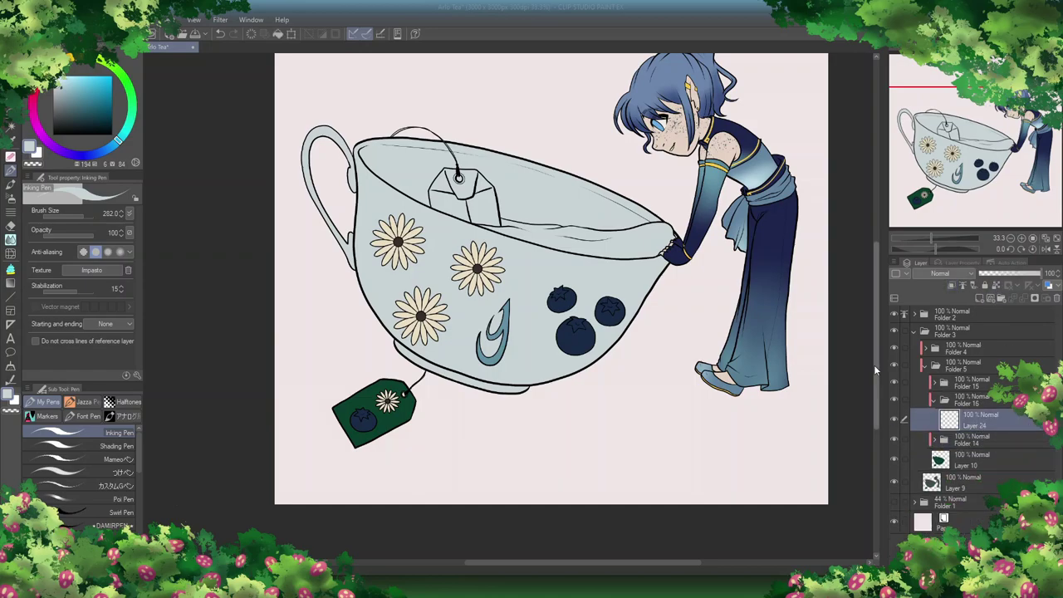
pyautogui.moveTo(340, 415); pyautogui.dragTo(387, 457)
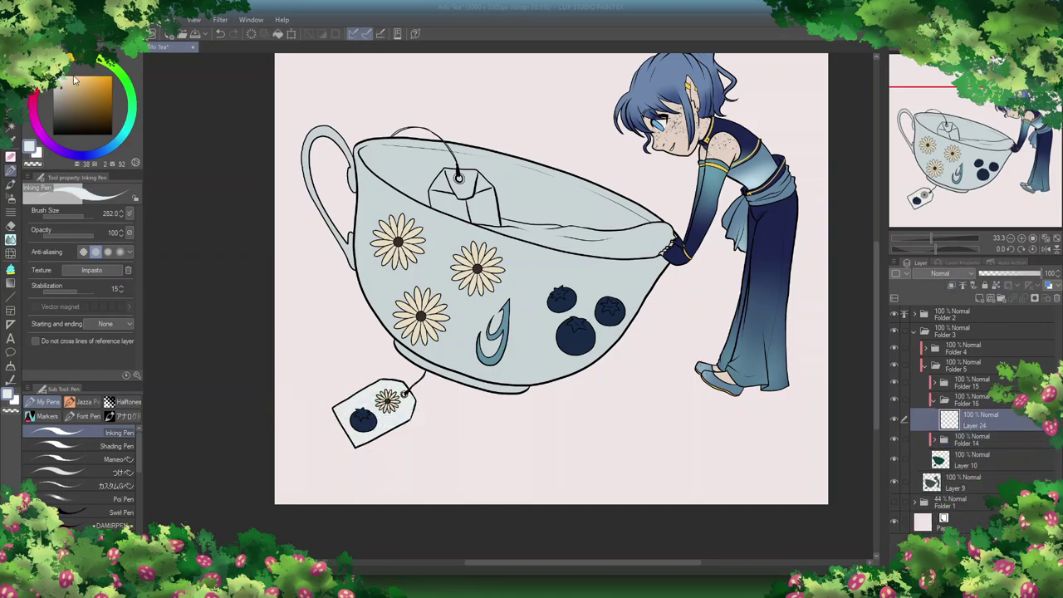
pyautogui.keyDown('alt'); pyautogui.click(384, 412); pyautogui.keyUp('alt')
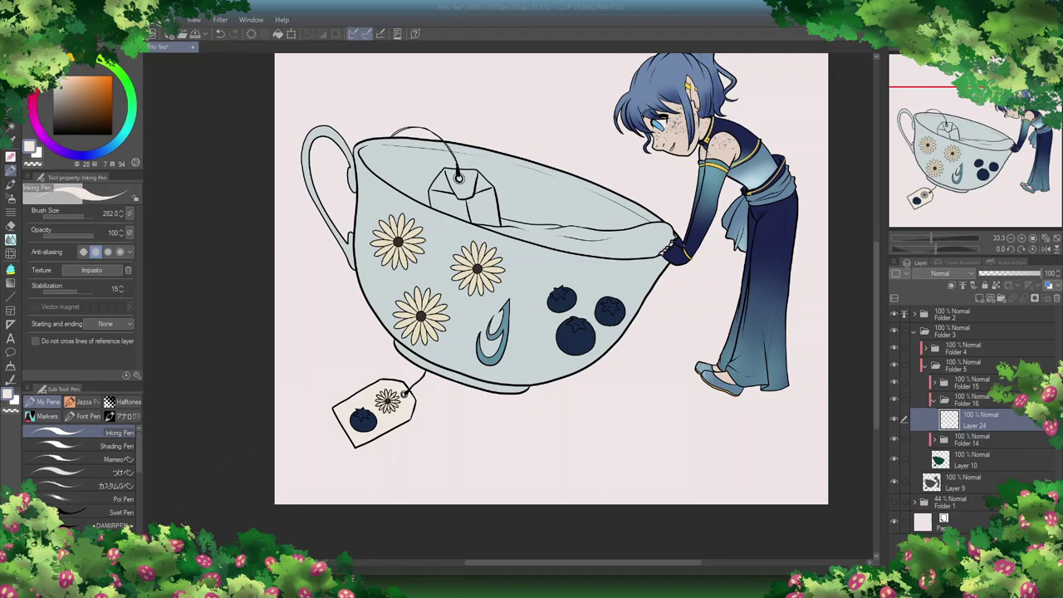
# Step: Fill the tea bag inside the cup with the same off-white using the enclosed-area fill
pyautogui.scroll(2, 506, 119)
pyautogui.press('g')
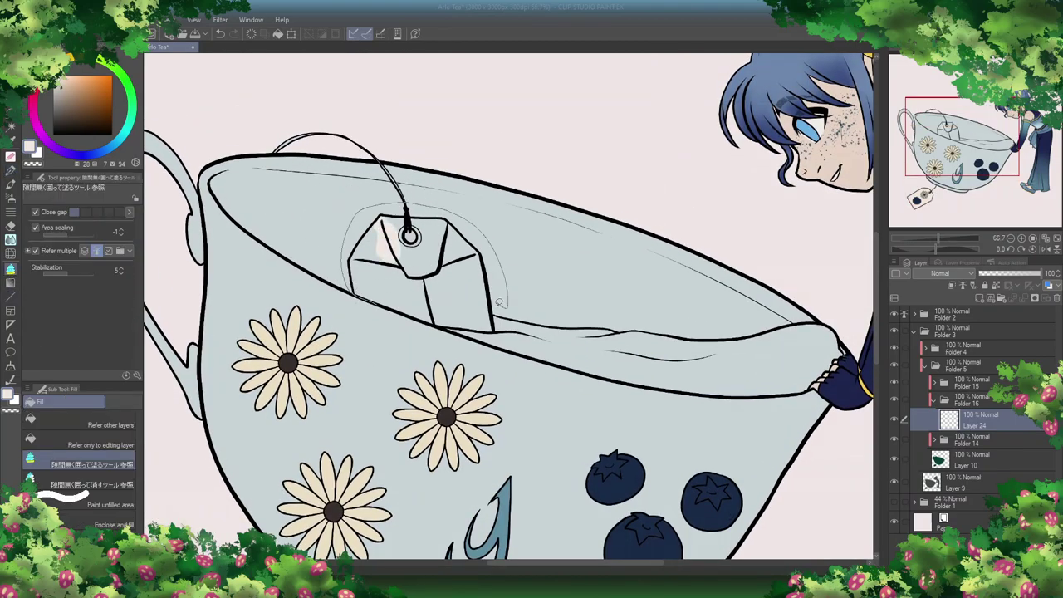
pyautogui.moveTo(436, 324); pyautogui.dragTo(449, 326)
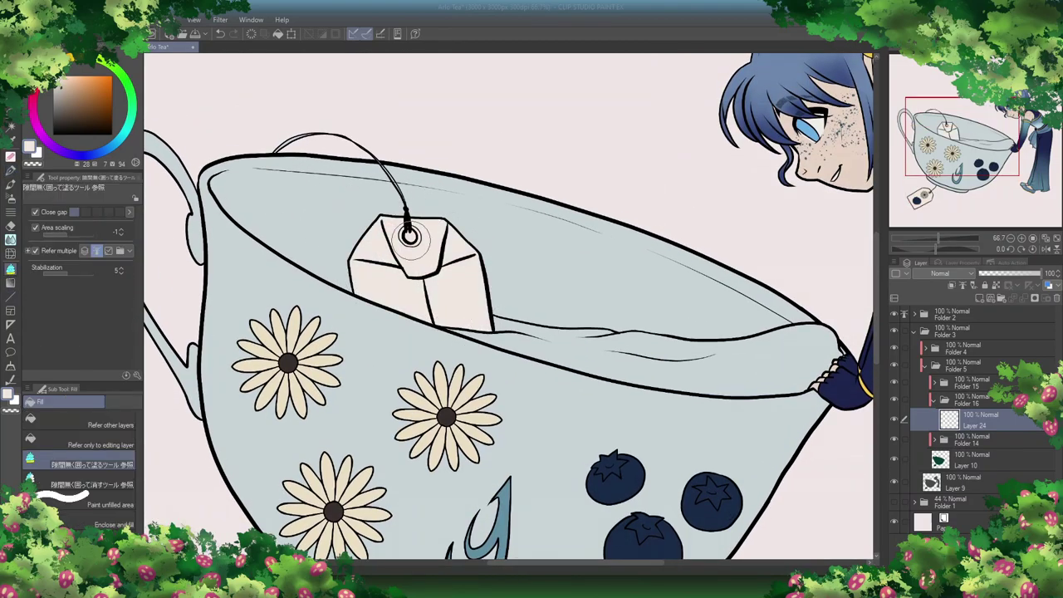
# Step: Sample the blueberry navy and shift the drawing colour to a dark plum for the tea
pyautogui.rightClick(619, 477)
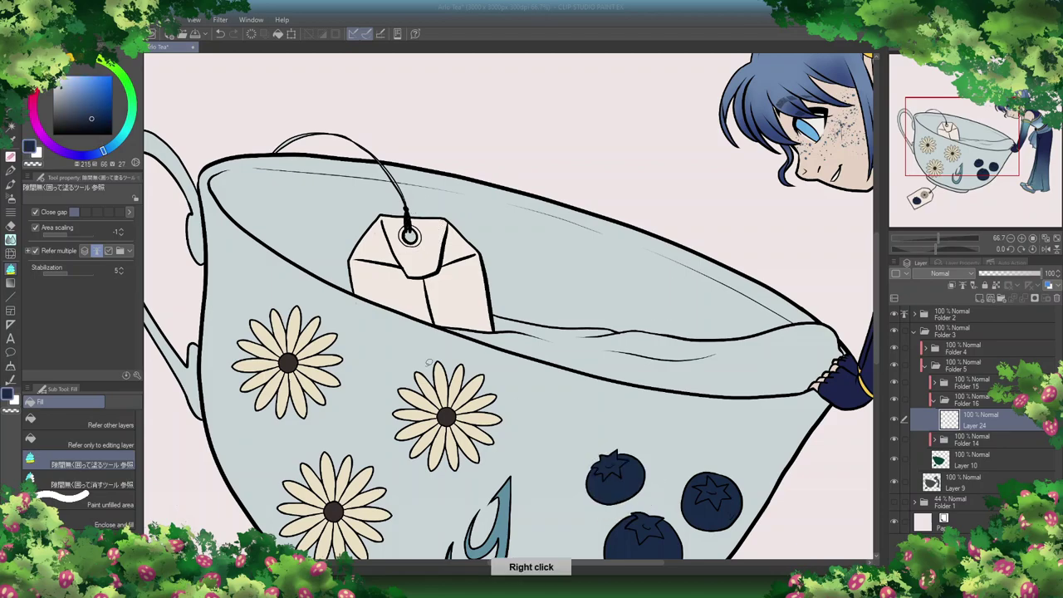
pyautogui.moveTo(51, 148); pyautogui.dragTo(44, 90)
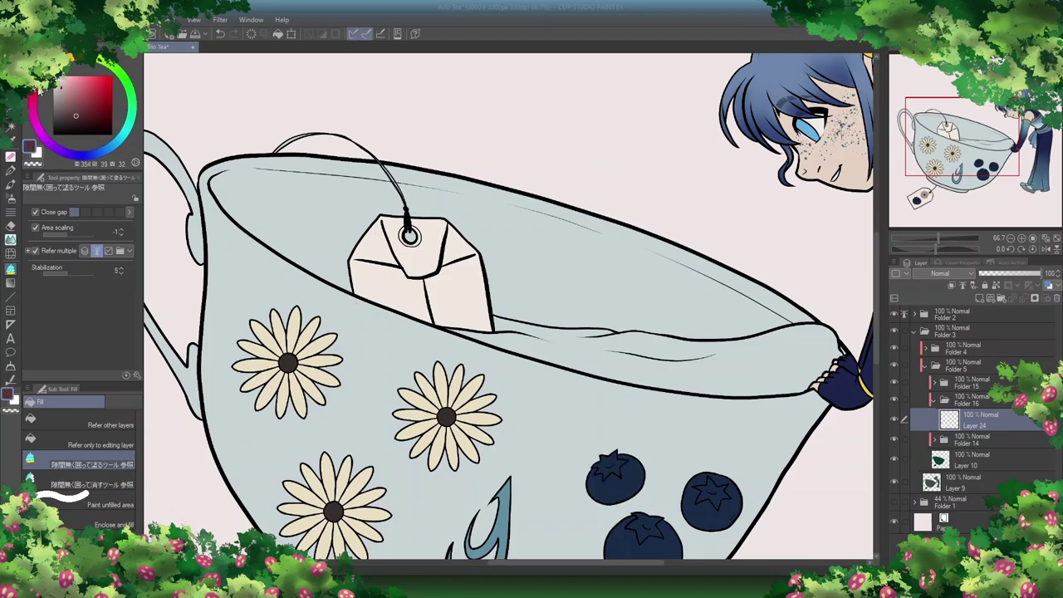
pyautogui.press('p')
pyautogui.moveTo(584, 347)
pyautogui.mouseDown()
pyautogui.moveTo(687, 357)
pyautogui.moveTo(797, 330)
pyautogui.mouseUp()
pyautogui.press('e')
pyautogui.press('p')
pyautogui.press('g')
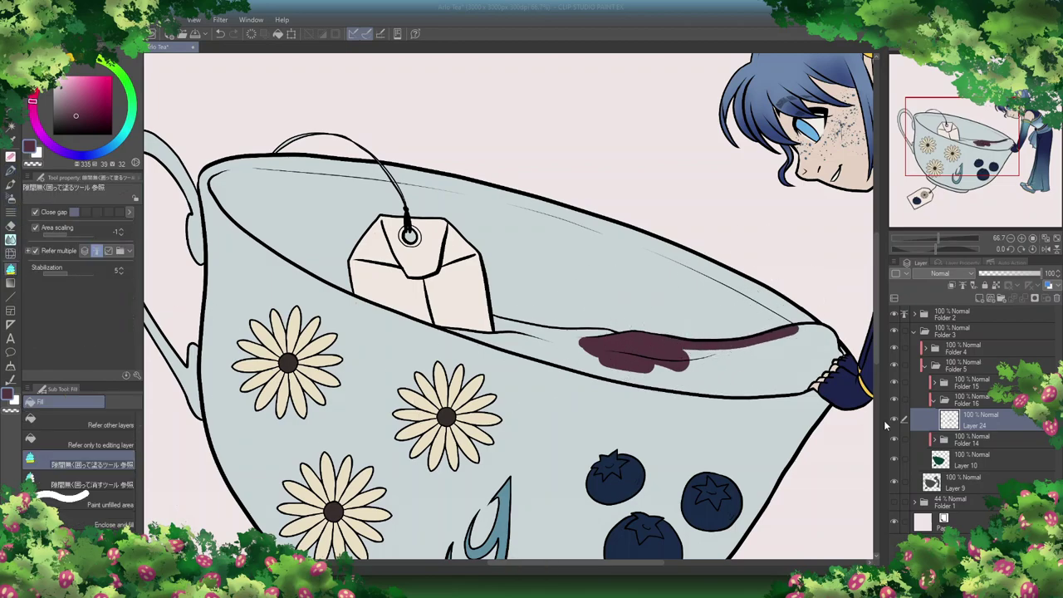
pyautogui.hotkey('ctrl', 'z')
pyautogui.hotkey('ctrl', 'z')
pyautogui.hotkey('ctrl', 'z')
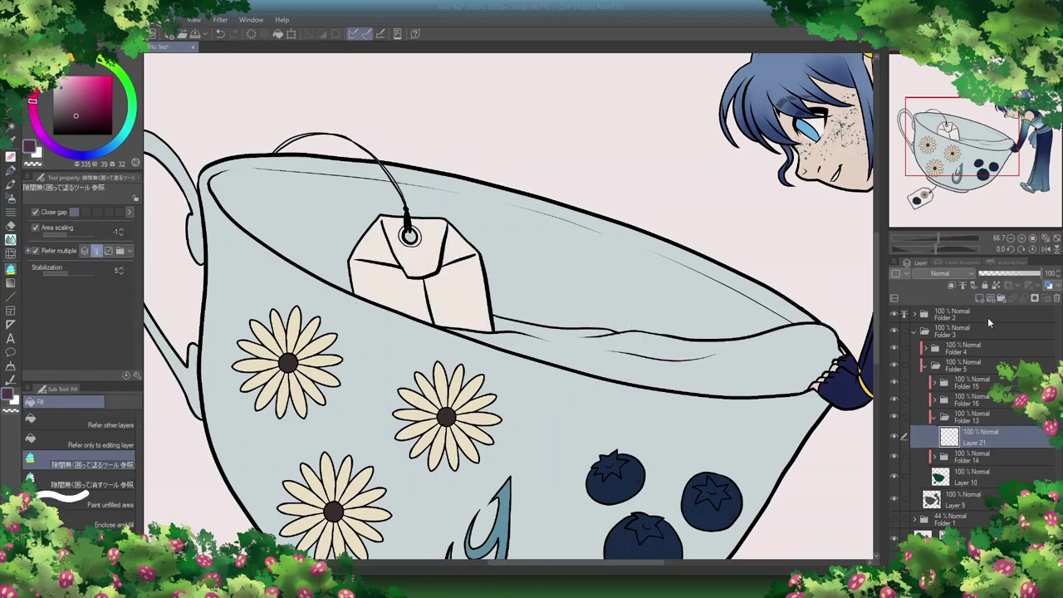
# Step: Fill the tea surface in the cup with dark plum on a new layer in a clipped folder above Folder 14
pyautogui.click(631, 359)
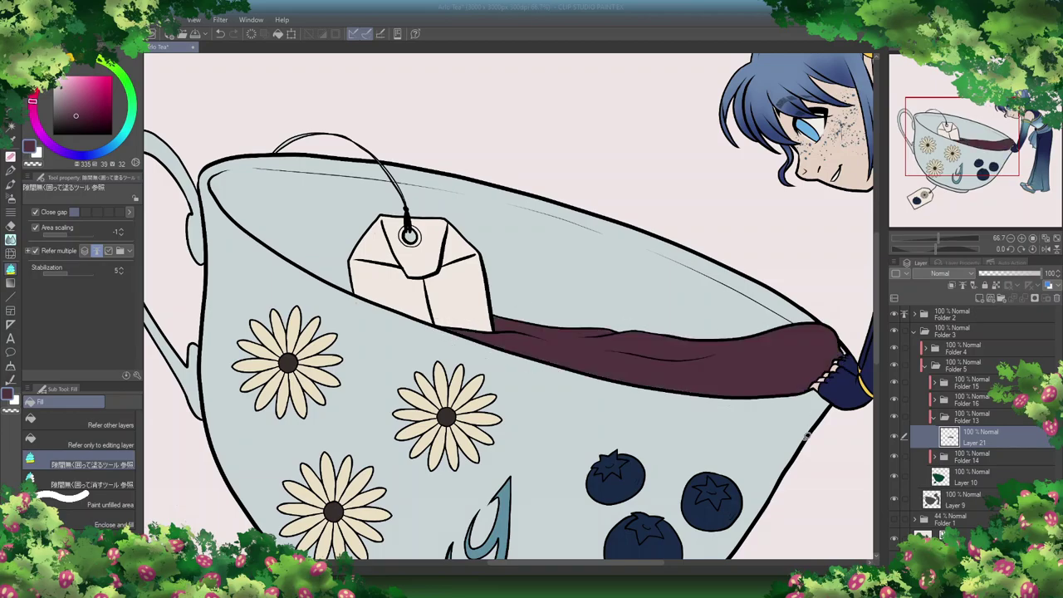
# Step: Add a clipped layer above Layer 20 in Folder 6, choose a bright red and airbrush blush on the fingers with Soft
pyautogui.hotkey('ctrl', '-')
pyautogui.scroll(-2, 877, 324)
pyautogui.scroll(2, 877, 323)
pyautogui.click(934, 417)
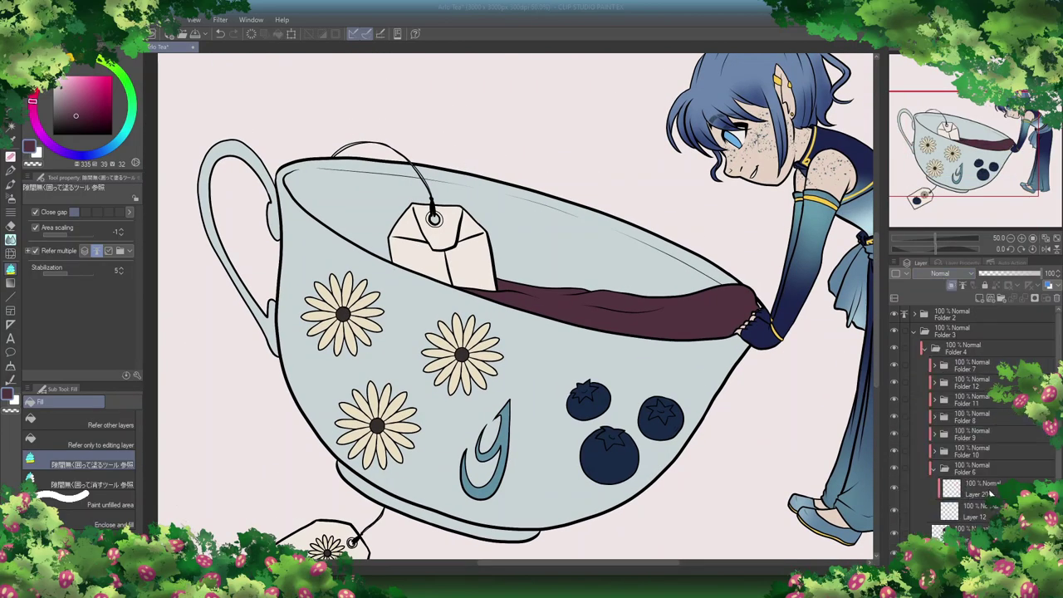
pyautogui.press('b')
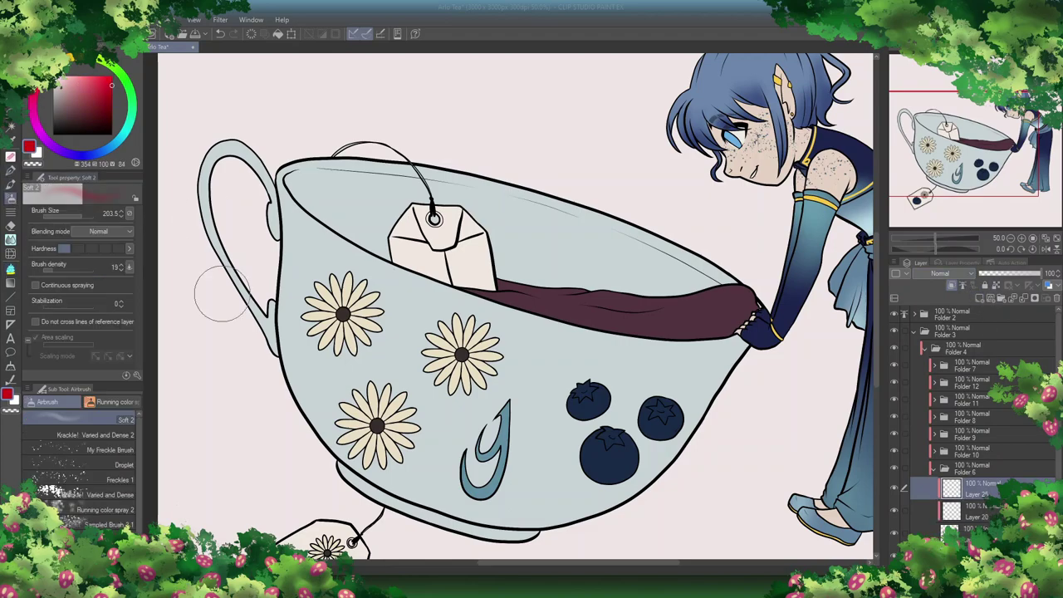
pyautogui.hotkey('ctrl', '+')
pyautogui.hotkey('ctrl', '+')
pyautogui.hotkey('ctrl', '+')
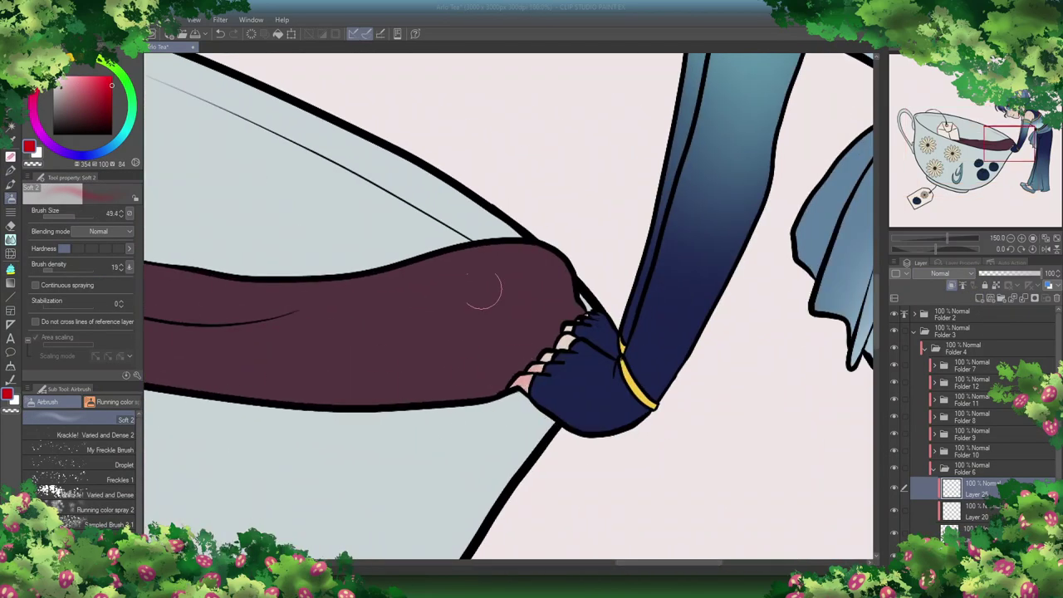
# Step: Airbrush soft red blush over the fairy's shoulder, cheek, ear, nose and mouth, varying the brush size
pyautogui.moveTo(627, 565); pyautogui.dragTo(665, 565)
pyautogui.moveTo(878, 274); pyautogui.dragTo(882, 251)
pyautogui.click(78, 215)
pyautogui.moveTo(487, 352)
pyautogui.mouseDown()
pyautogui.moveTo(549, 333)
pyautogui.moveTo(391, 407)
pyautogui.mouseUp()
pyautogui.moveTo(303, 250); pyautogui.dragTo(249, 312)
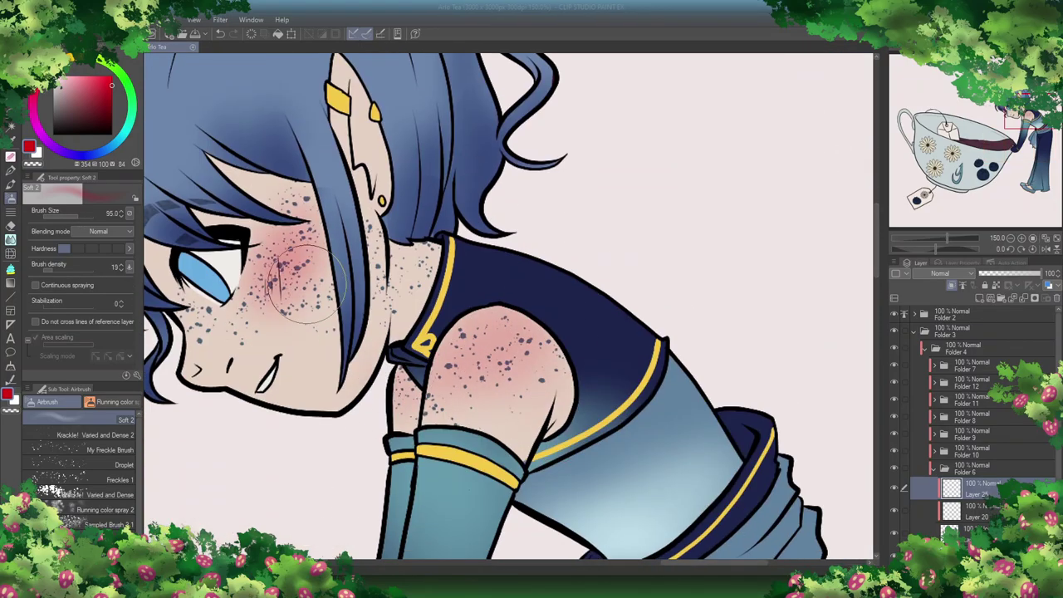
pyautogui.click(73, 214)
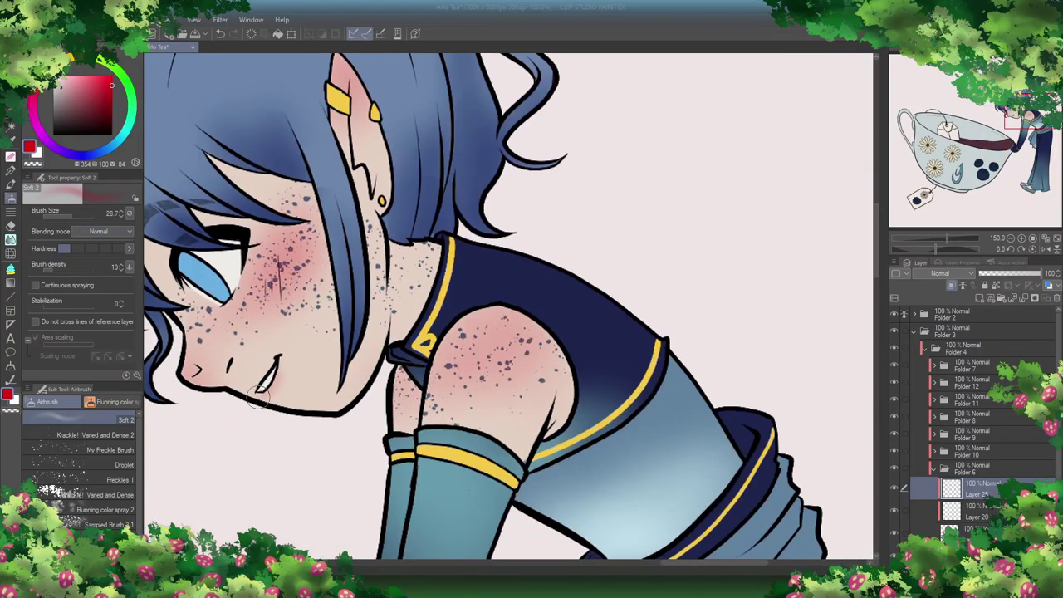
# Step: Add another clipped layer above the blush layer and set its blending mode to Hard light
pyautogui.hotkey('ctrl', '-')
pyautogui.click(939, 274)
pyautogui.click(943, 437)
# Step: Choose a muted dark purple, set the Inking Pen size to 95 and paint shadows on the fairy's jaw, ear and neck
pyautogui.press('p')
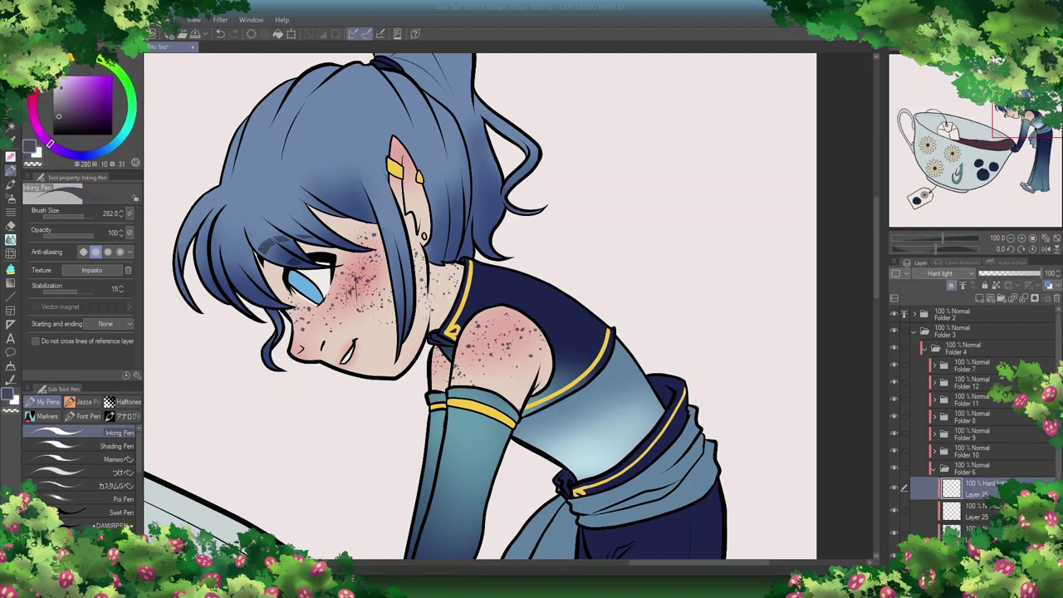
pyautogui.press('[')
pyautogui.press('[')
pyautogui.press('[')
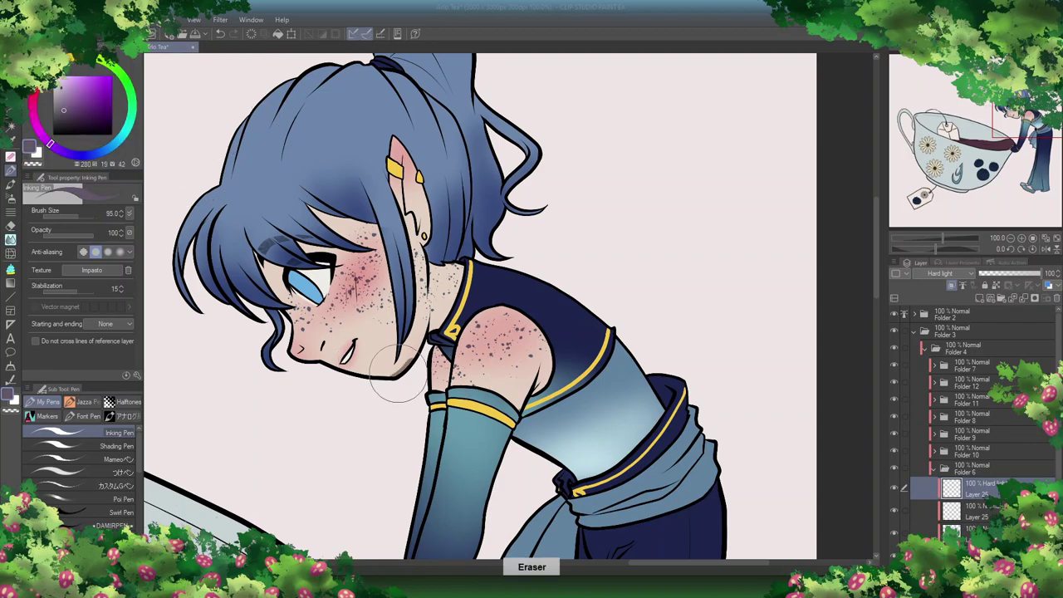
pyautogui.hotkey('ctrl', '+')
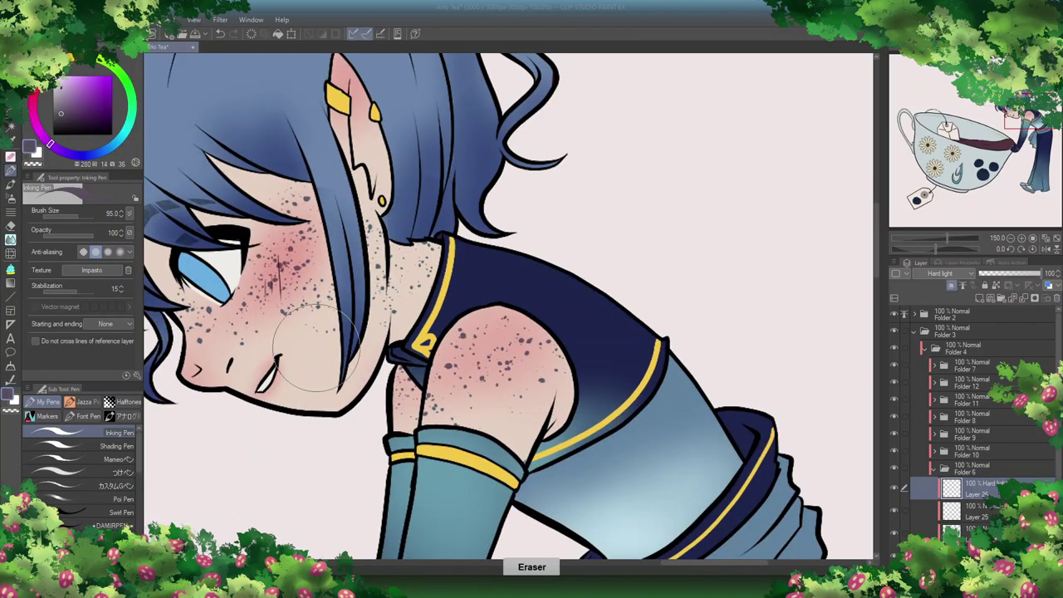
pyautogui.moveTo(365, 399)
pyautogui.mouseDown()
pyautogui.moveTo(374, 207)
pyautogui.moveTo(374, 349)
pyautogui.mouseUp()
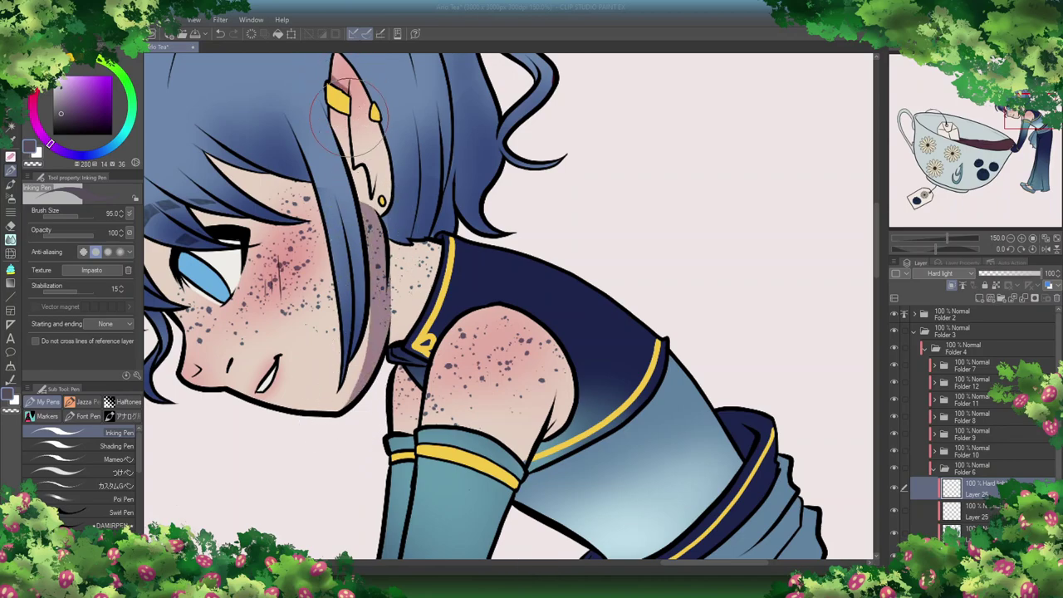
pyautogui.scroll(2, 731, 166)
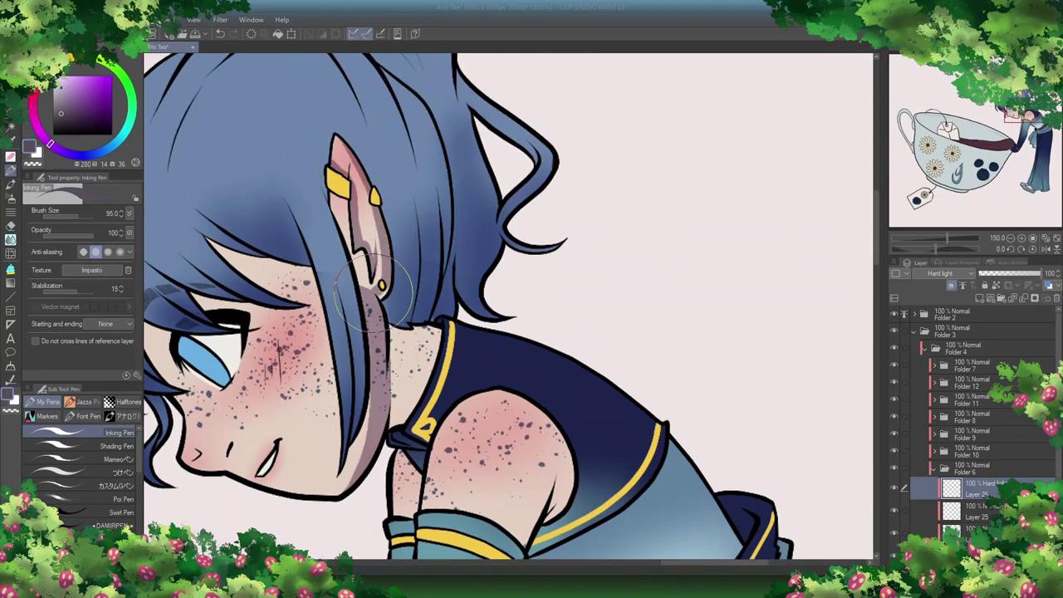
pyautogui.moveTo(378, 299)
pyautogui.mouseDown()
pyautogui.moveTo(386, 441)
pyautogui.moveTo(418, 340)
pyautogui.moveTo(441, 320)
pyautogui.moveTo(415, 398)
pyautogui.moveTo(435, 363)
pyautogui.mouseUp()
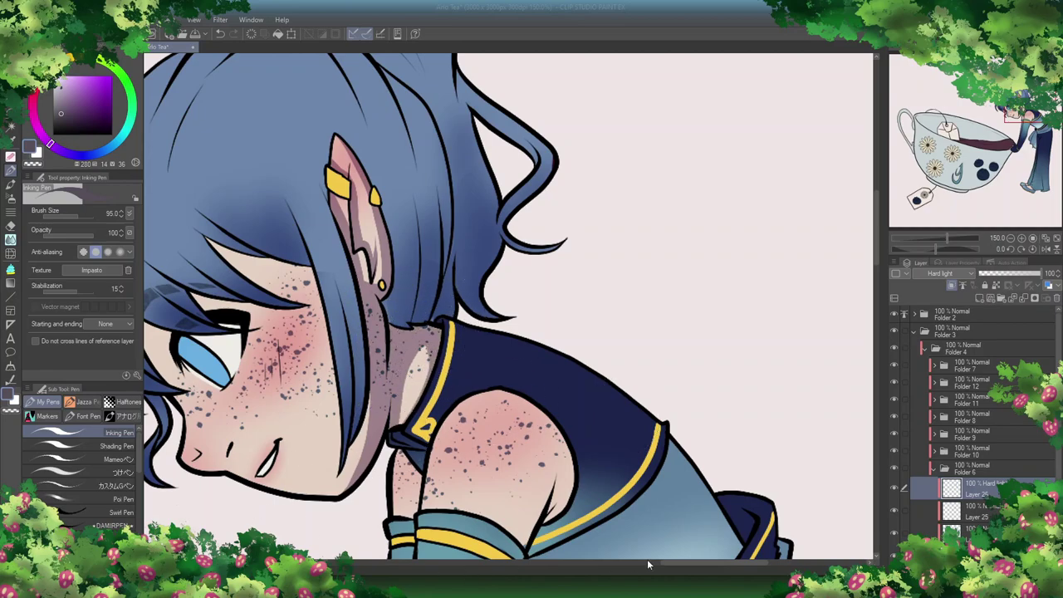
# Step: Paint muted purple skin shadows on the fairy's forehead, nose, mouth, upper arm, fingers and ankles with the Inking Pen
pyautogui.hscroll(-3, 632, 566)
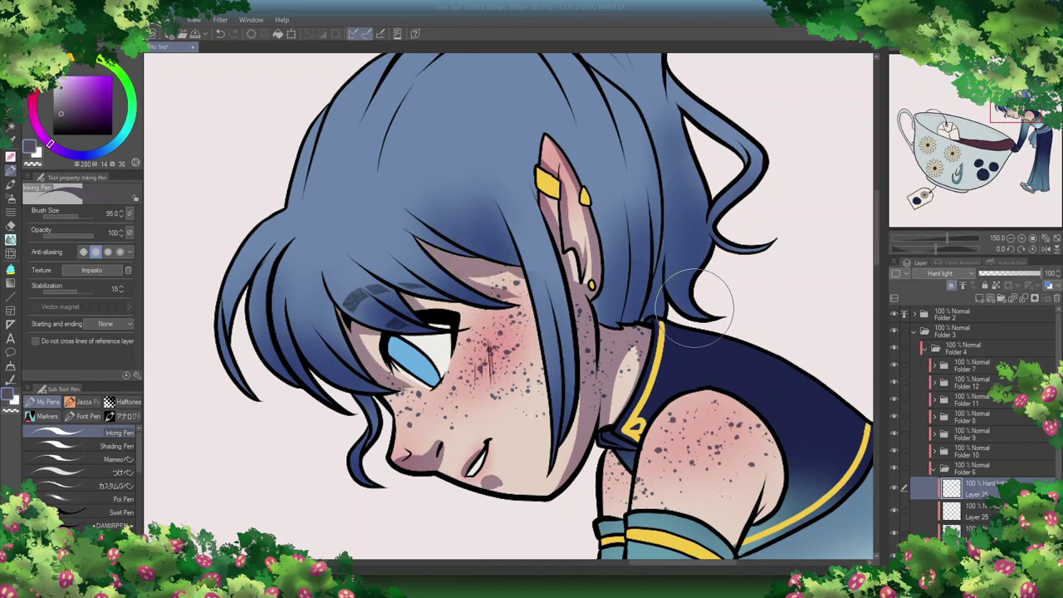
pyautogui.hotkey('ctrl', '-')
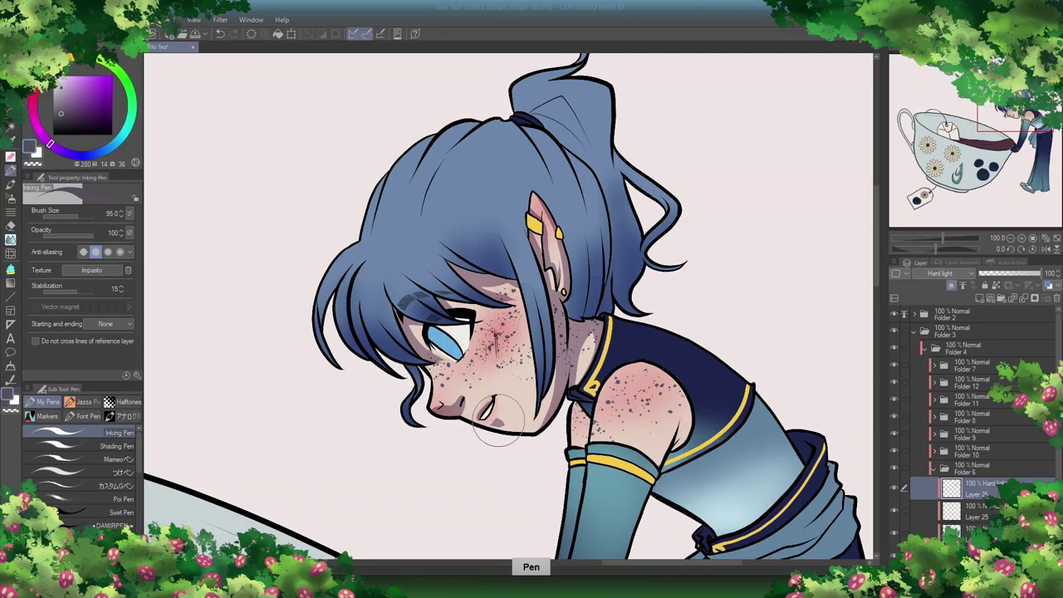
pyautogui.hscroll(3, 466, 429)
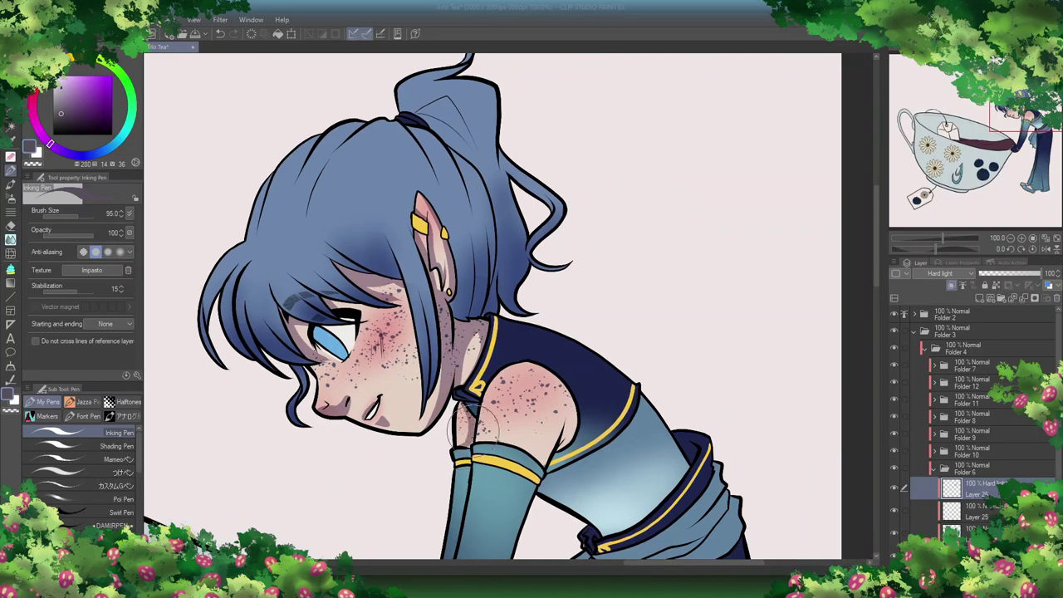
pyautogui.scroll(-6, 336, 241)
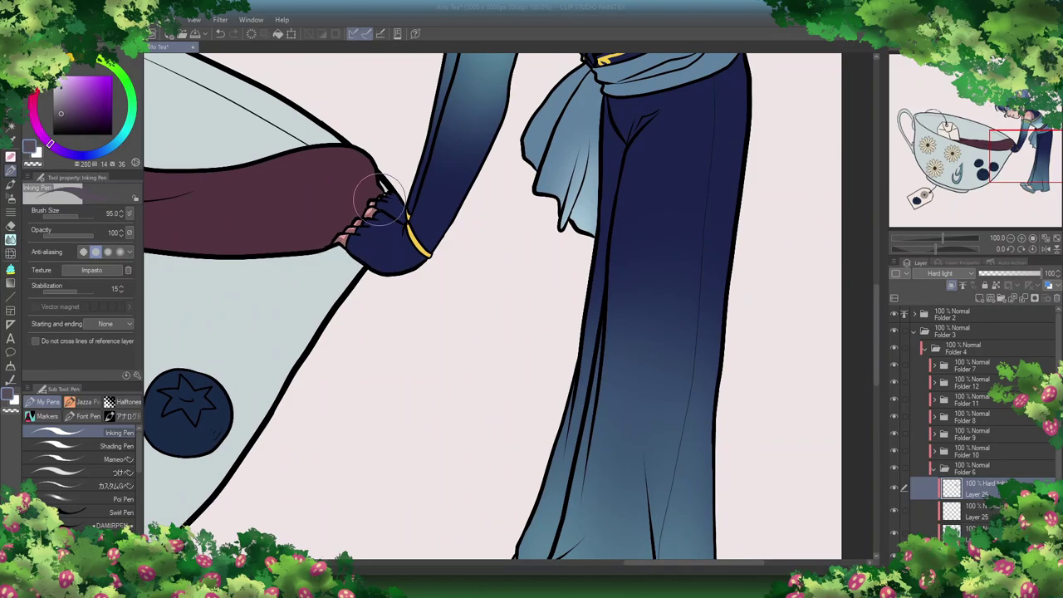
pyautogui.scroll(-4, 675, 395)
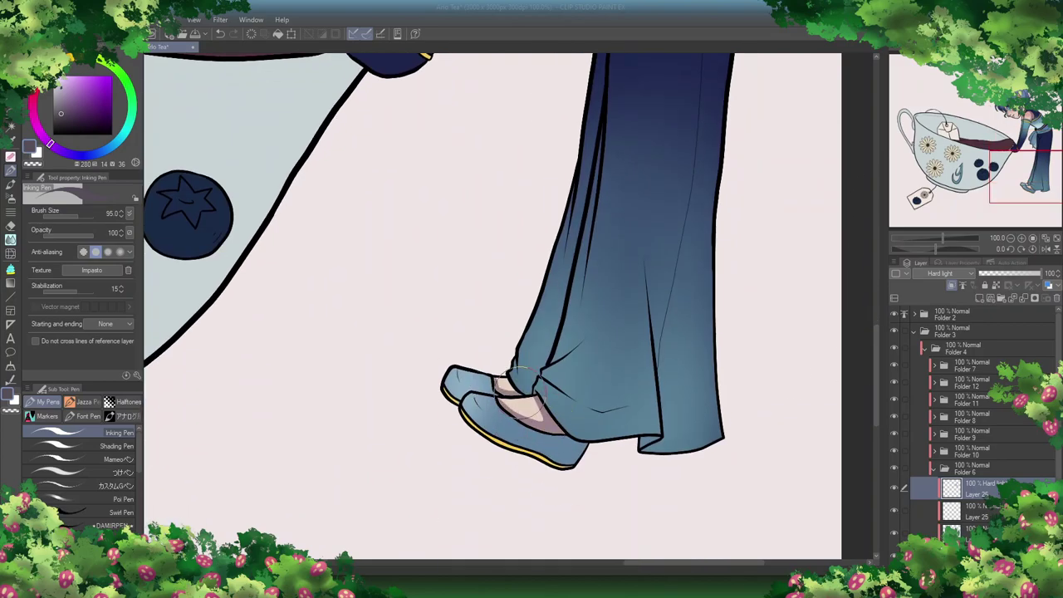
# Step: Recolour the skin shadows in a more saturated purple (280, 21, 33) using the Inking Pen at size 252.9
pyautogui.moveTo(875, 409); pyautogui.dragTo(876, 249)
pyautogui.hotkey('ctrl', '-')
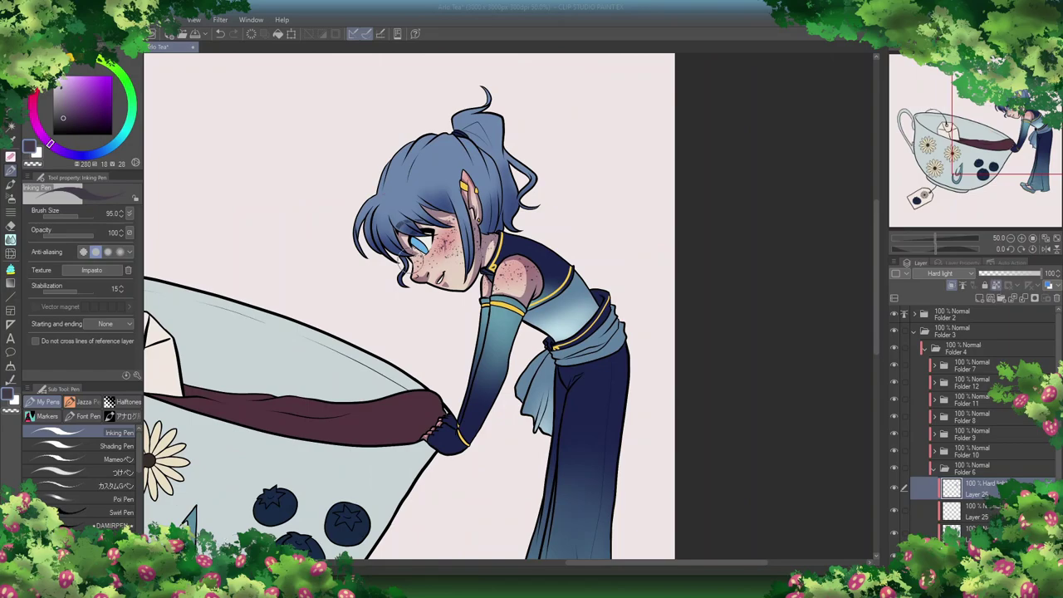
pyautogui.moveTo(878, 345); pyautogui.dragTo(879, 407)
# Step: Soften the skin shadow edges on the ankles, shoulder and face using Smooth watercolor at sizes 105.9 and 44.3
pyautogui.press('b')
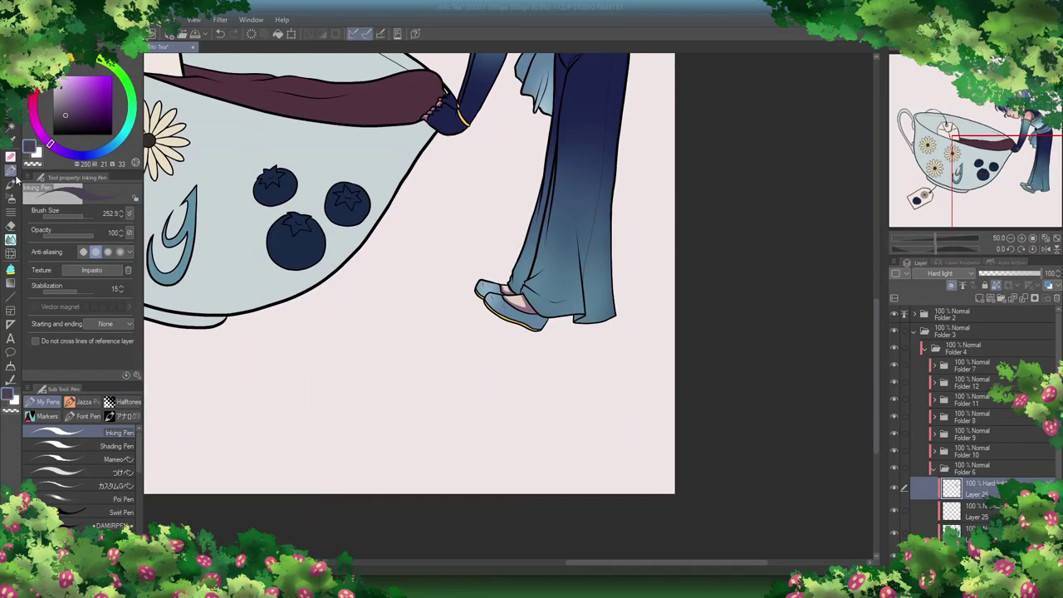
pyautogui.hotkey('ctrl', '+')
pyautogui.hotkey('ctrl', '+')
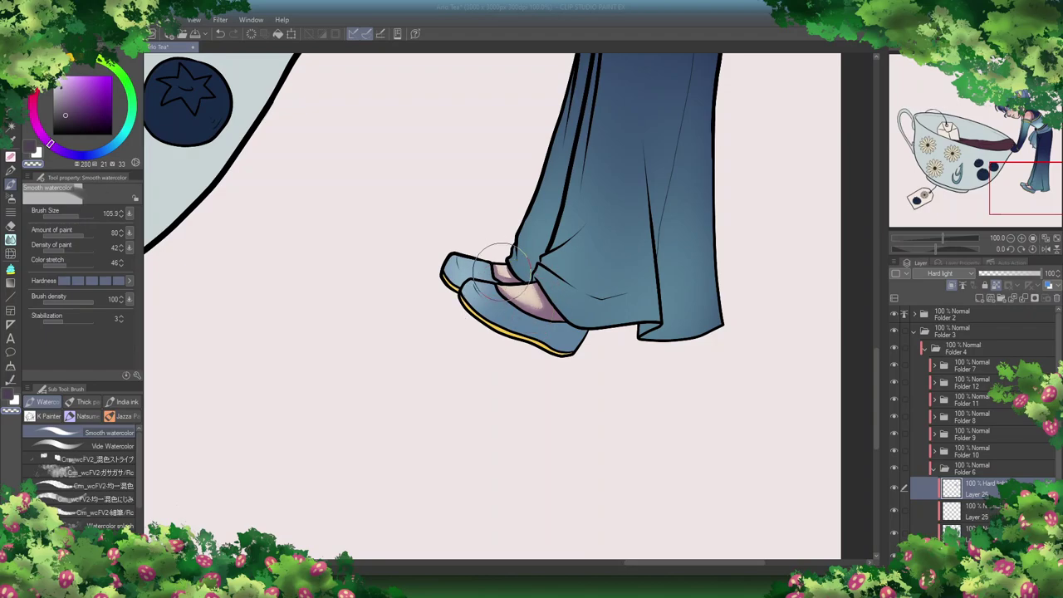
pyautogui.moveTo(878, 399); pyautogui.dragTo(874, 249)
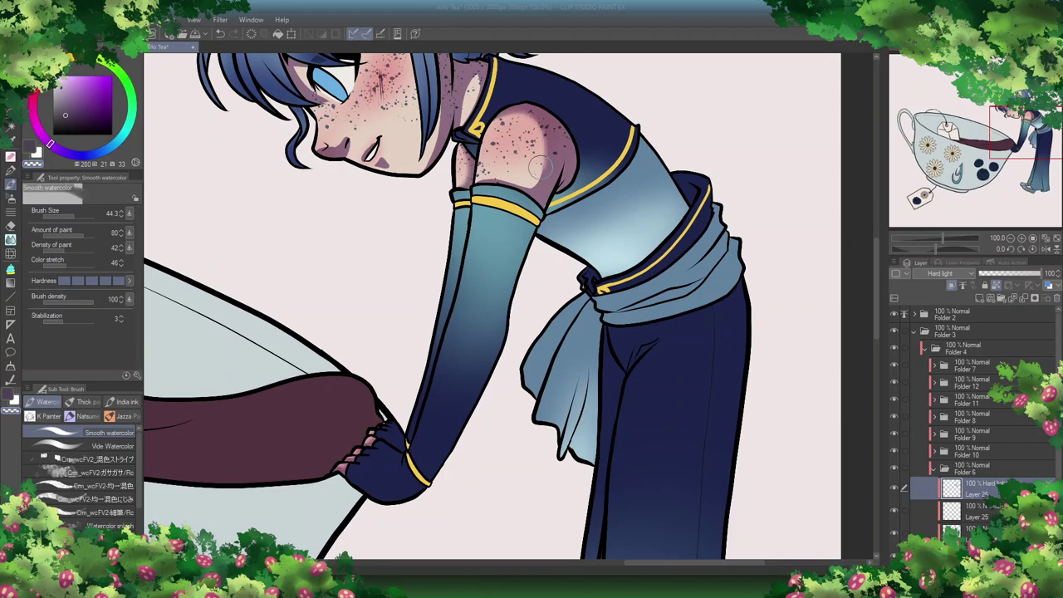
pyautogui.moveTo(877, 274); pyautogui.dragTo(876, 219)
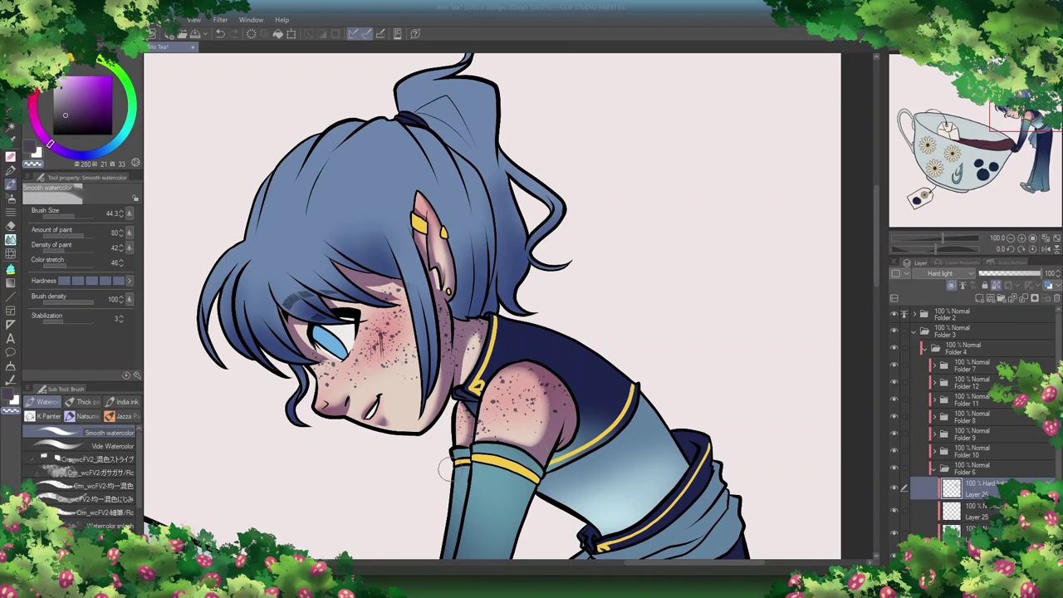
pyautogui.moveTo(877, 219); pyautogui.dragTo(881, 299)
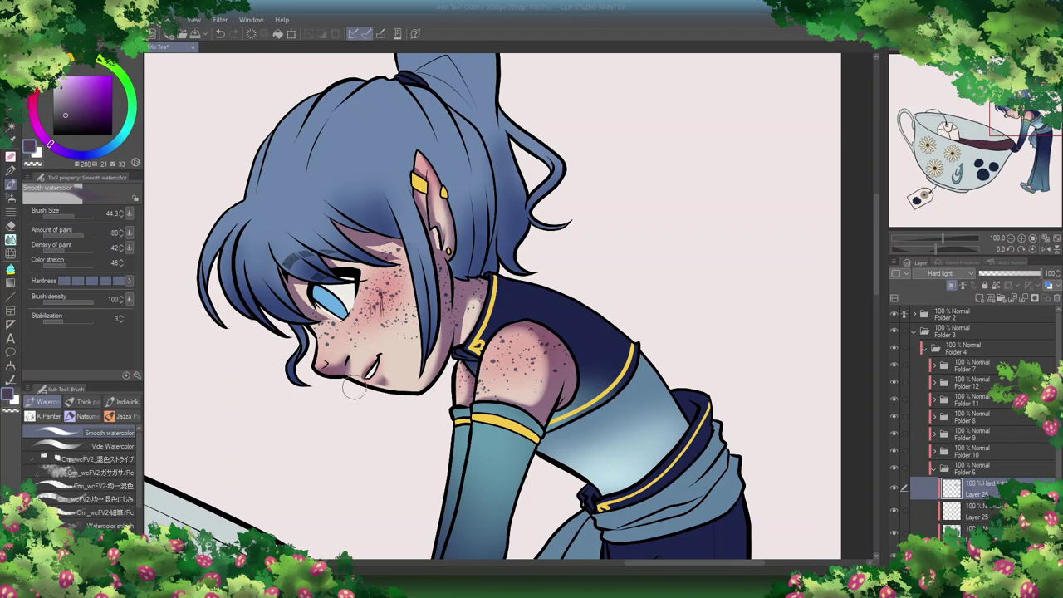
# Step: Add a clipped layer above the Hard light layer in Folder 6, set it to Overlay and choose a pale cream colour
pyautogui.click(940, 273)
pyautogui.click(934, 406)
pyautogui.click(102, 46)
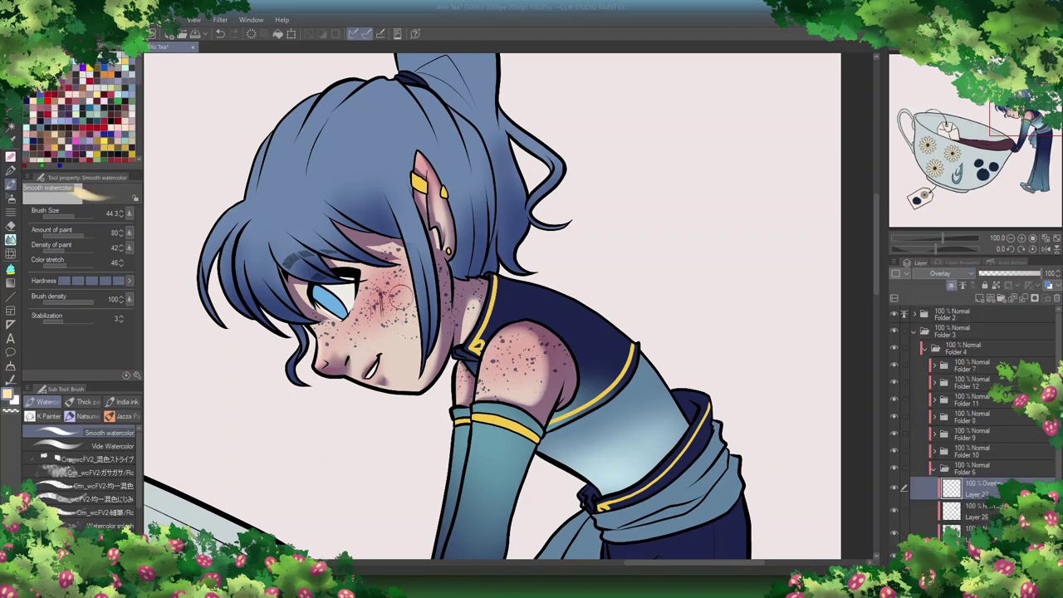
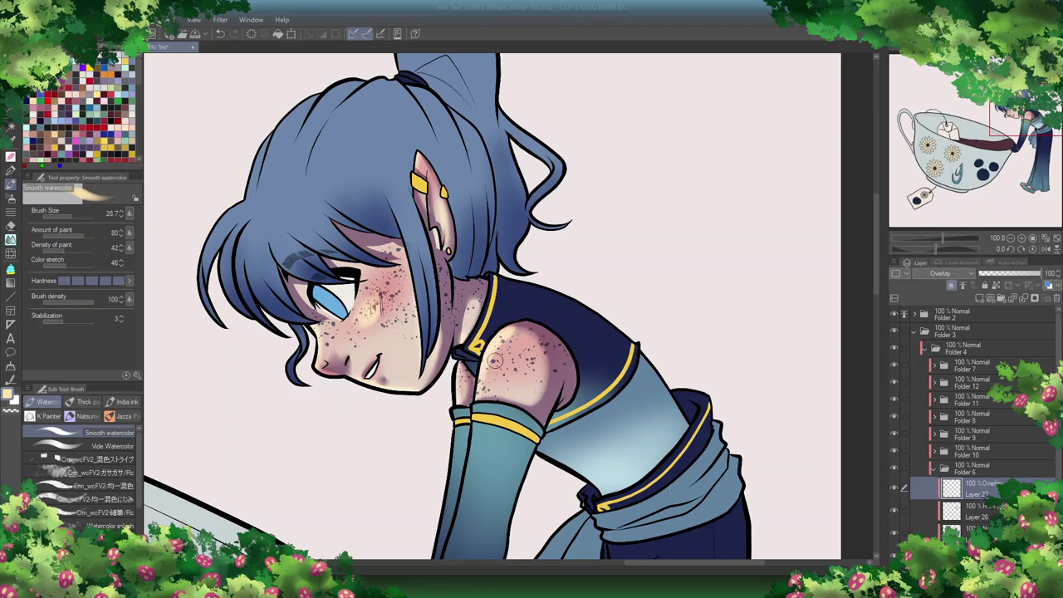
# Step: Paint pale cream highlights on the fairy's cheek, face edge, shoulder and feet with Smooth watercolor, varying the brush size
pyautogui.scroll(-5, 495, 362)
pyautogui.scroll(-4, 862, 317)
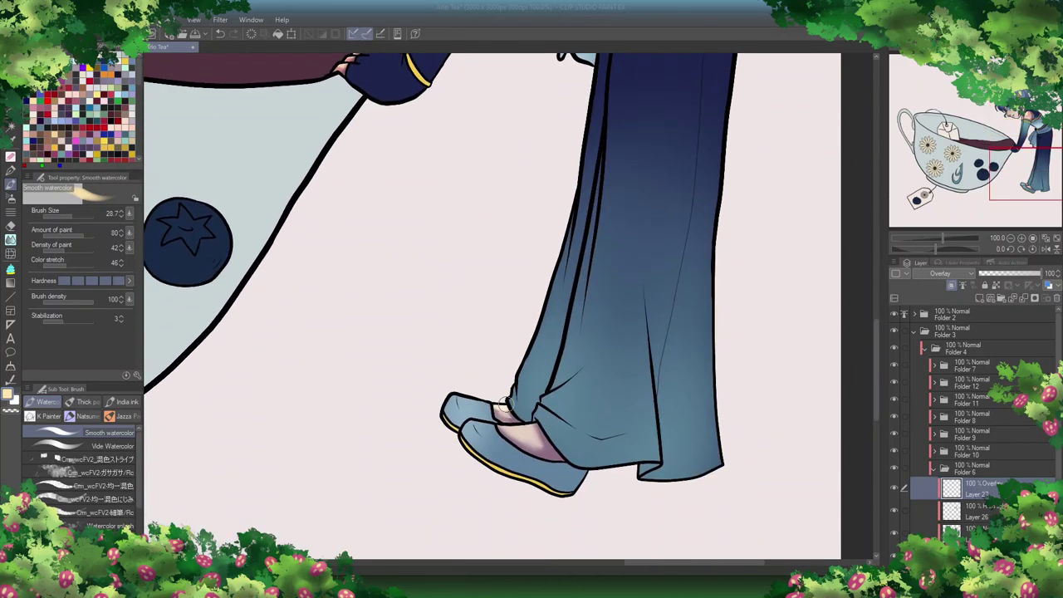
pyautogui.scroll(10, 499, 425)
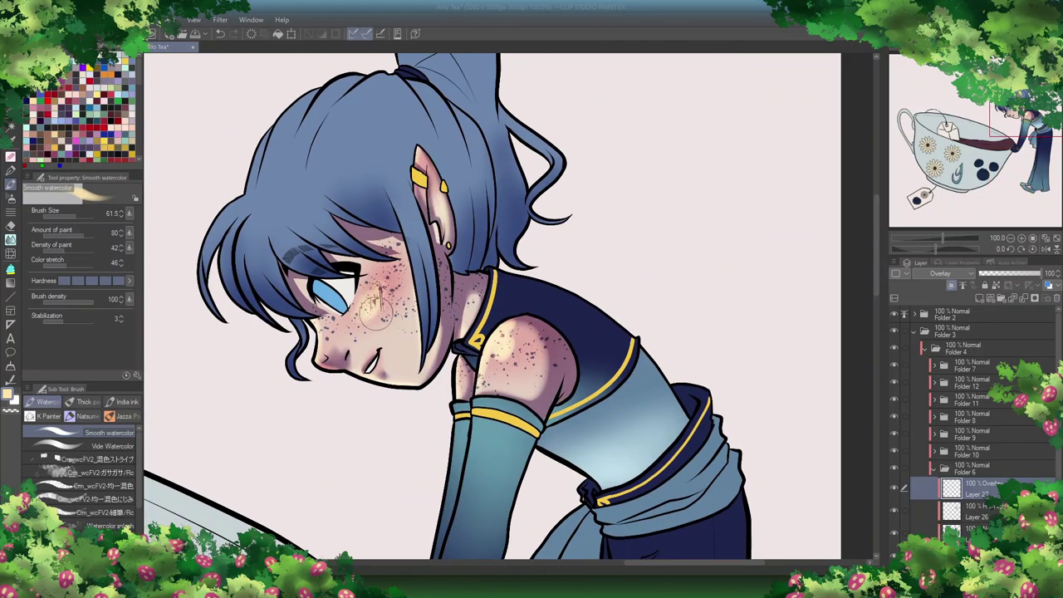
# Step: Add clipped Hard light and Overlay layers above Layer 16 in Folder 10, and paint a purple shadow along the midriff's back edge
pyautogui.click(933, 451)
pyautogui.click(908, 478)
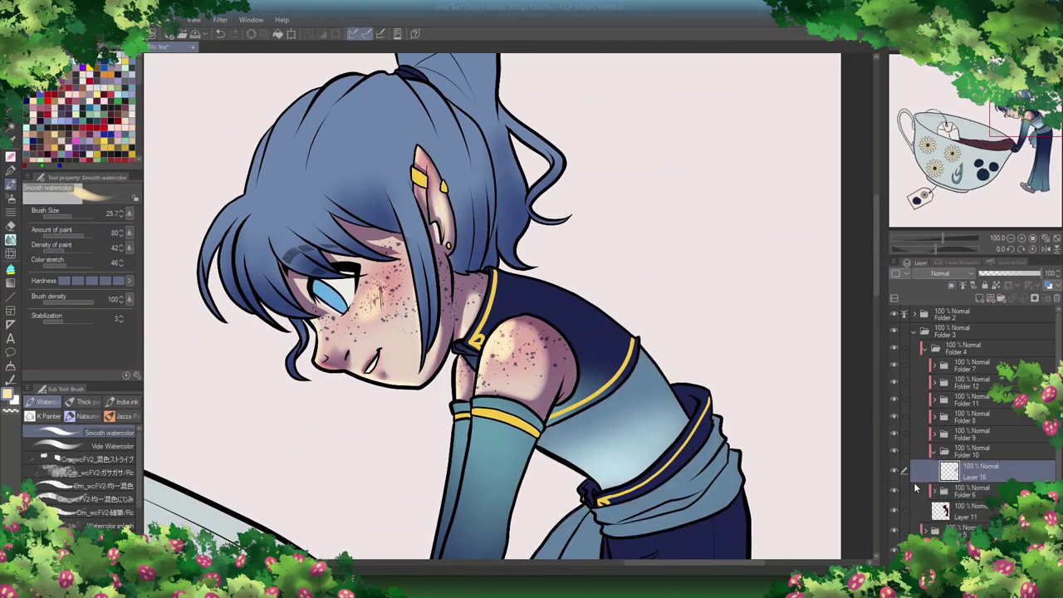
pyautogui.click(959, 273)
pyautogui.click(954, 364)
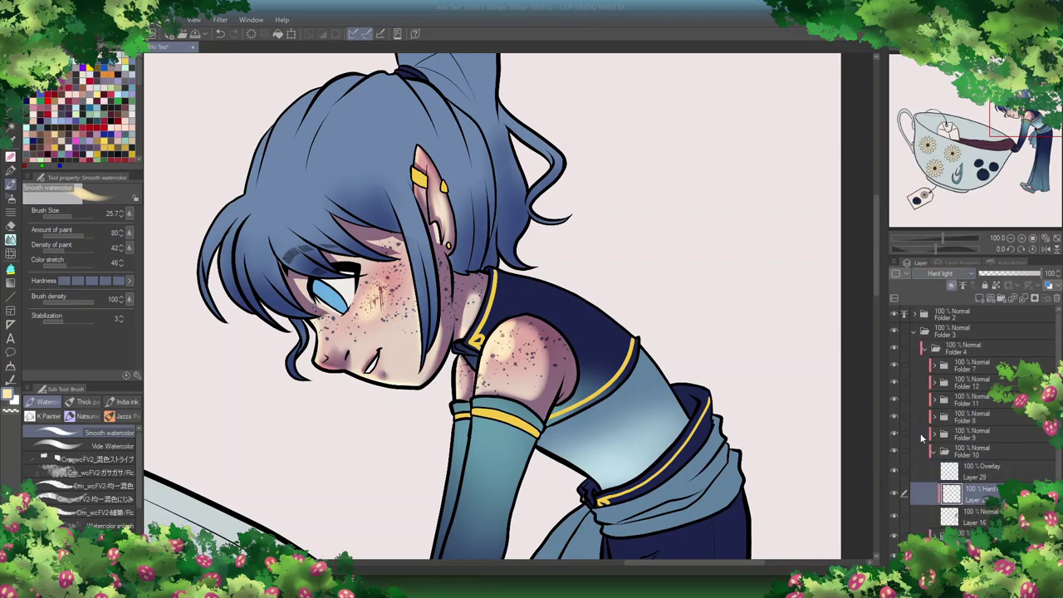
pyautogui.press('p')
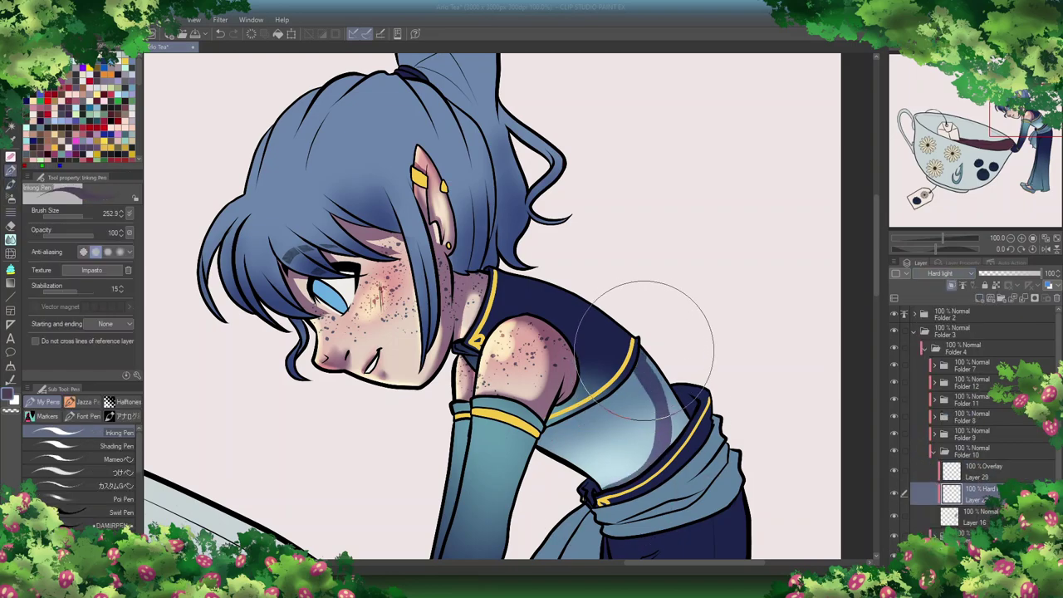
pyautogui.click(933, 434)
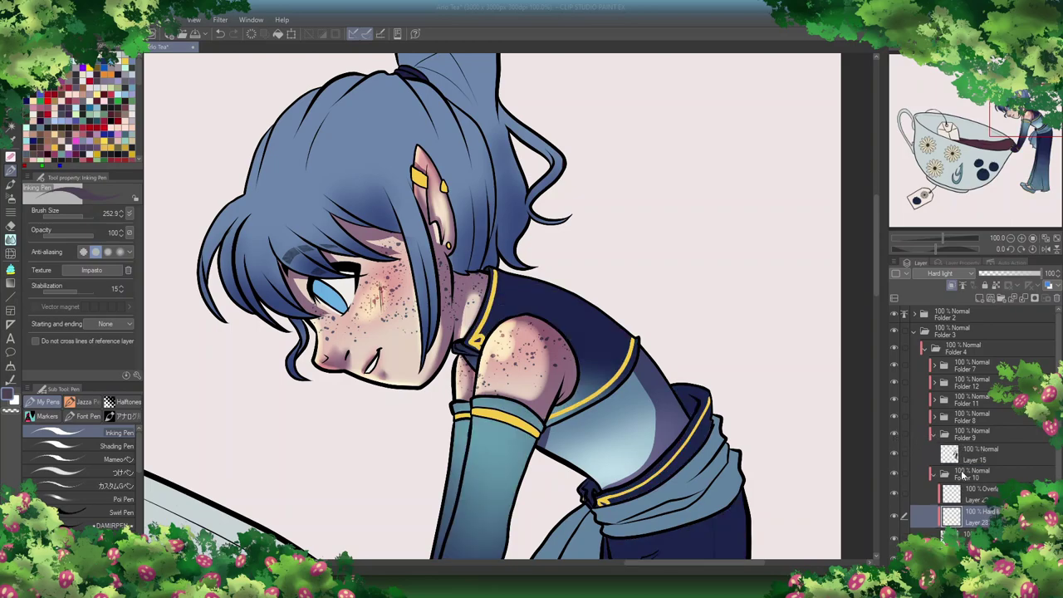
pyautogui.click(974, 459)
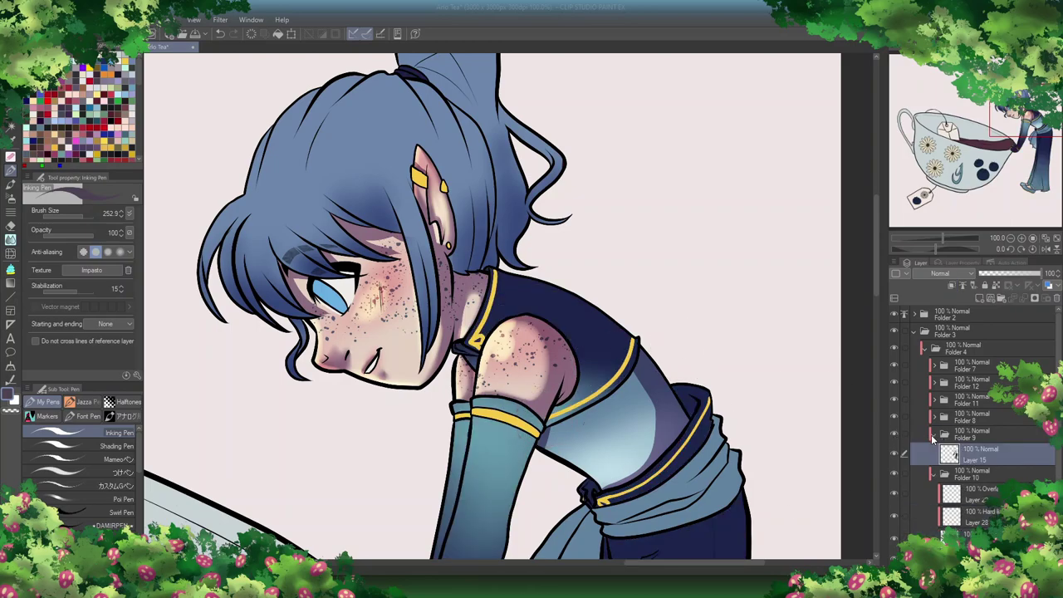
pyautogui.keyDown('ctrl'); pyautogui.keyDown('shift'); pyautogui.click(548, 416); pyautogui.keyUp('shift'); pyautogui.keyUp('ctrl')
pyautogui.keyDown('ctrl'); pyautogui.keyDown('shift'); pyautogui.click(610, 372); pyautogui.keyUp('shift'); pyautogui.keyUp('ctrl')
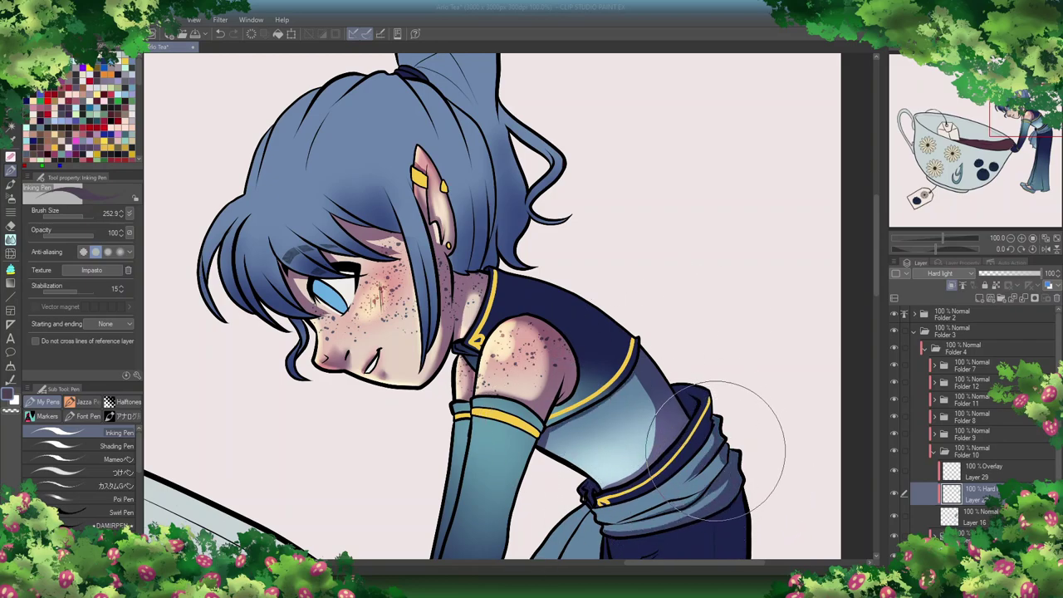
# Step: Paint purple shadows on the sash folds, its hanging end and the shoes with the Inking Pen, cleaning up with the eraser
pyautogui.scroll(-3, 657, 399)
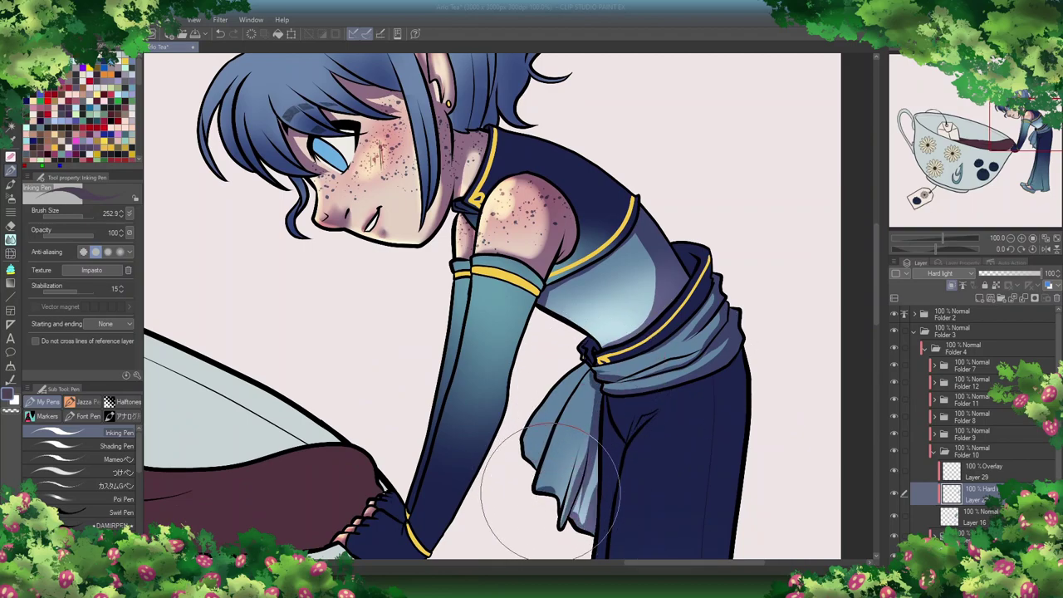
pyautogui.press('e')
pyautogui.press('p')
pyautogui.press('e')
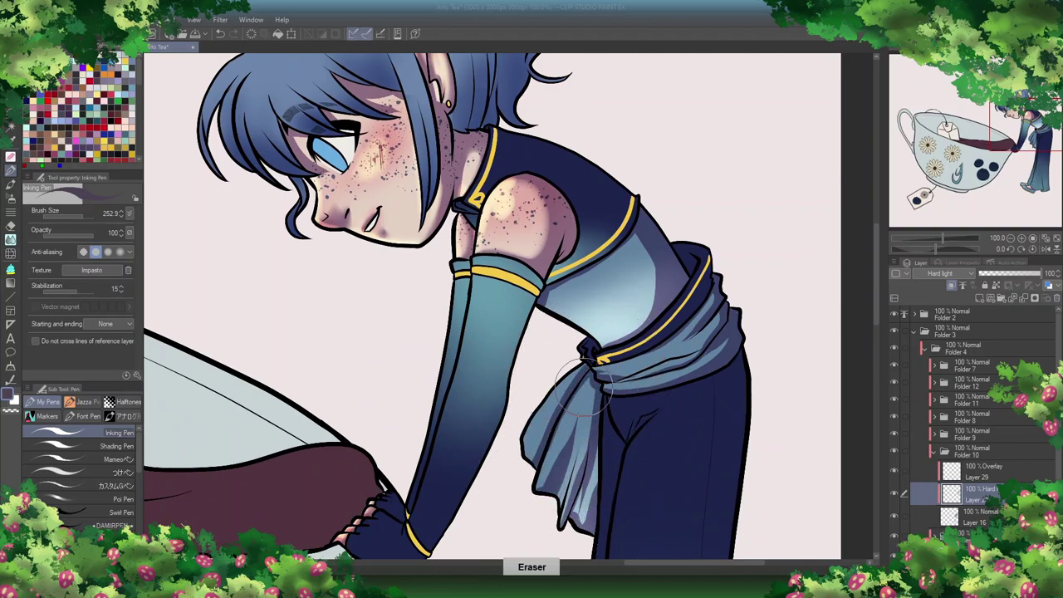
pyautogui.scroll(-9, 589, 366)
pyautogui.press('p')
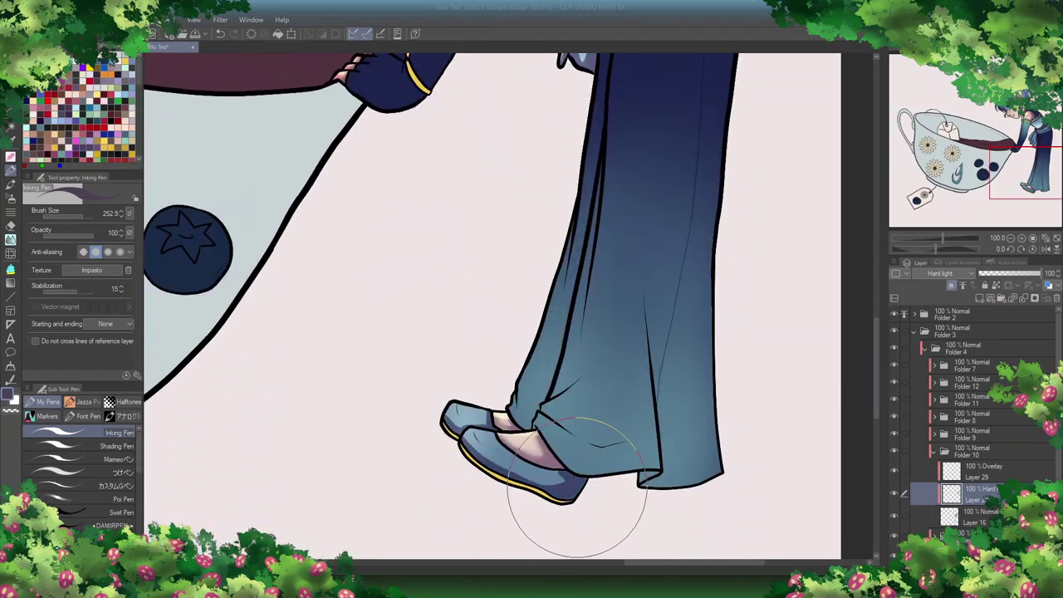
# Step: Soften the shadow edges on the shoes, sash and midriff with Smooth watercolor at sizes 25.7 and 61.5
pyautogui.press('b')
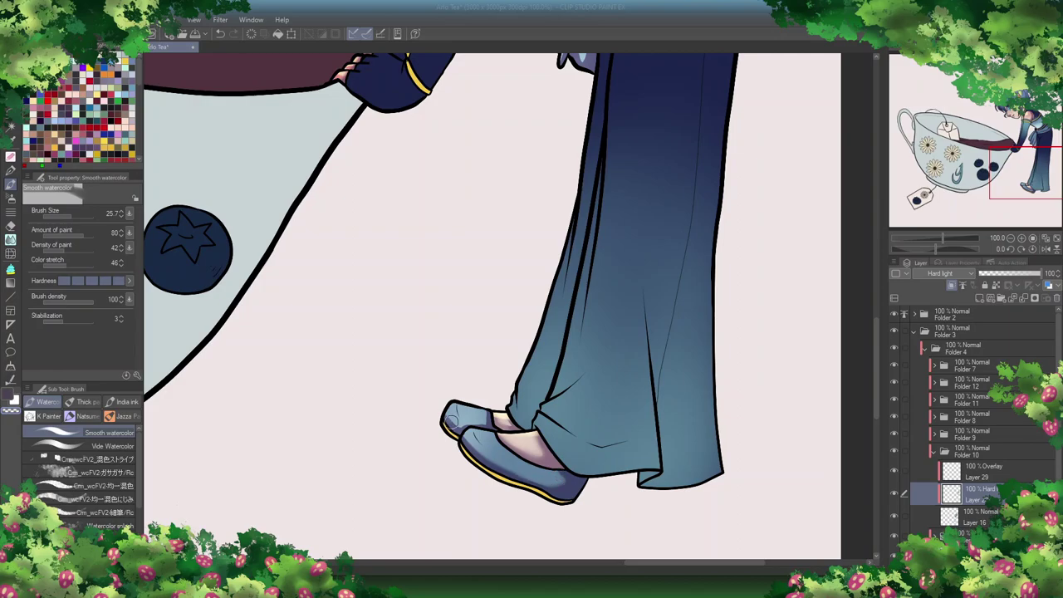
pyautogui.scroll(8, 592, 350)
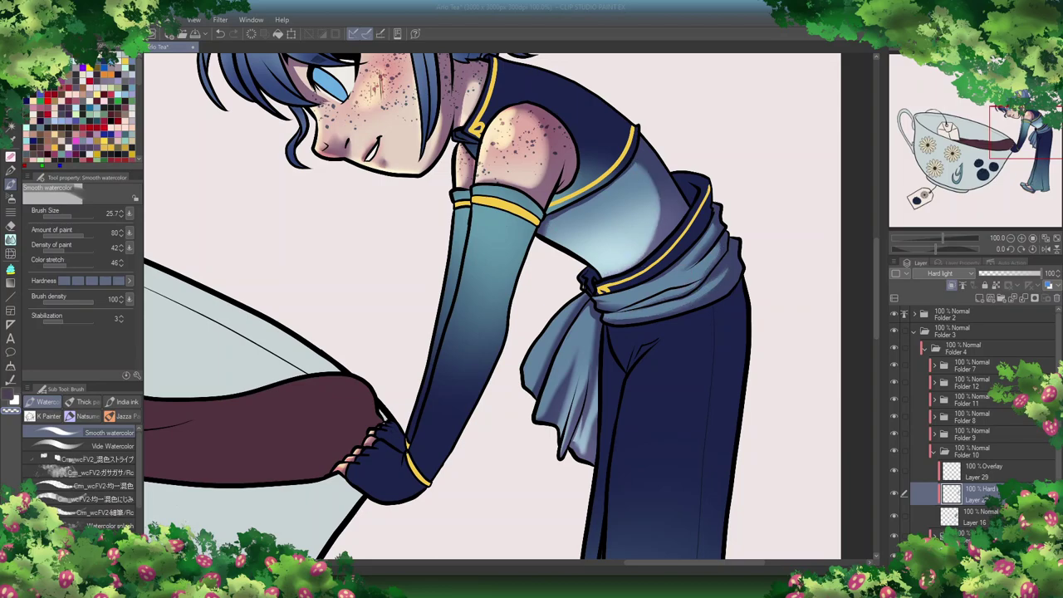
pyautogui.scroll(5, 852, 308)
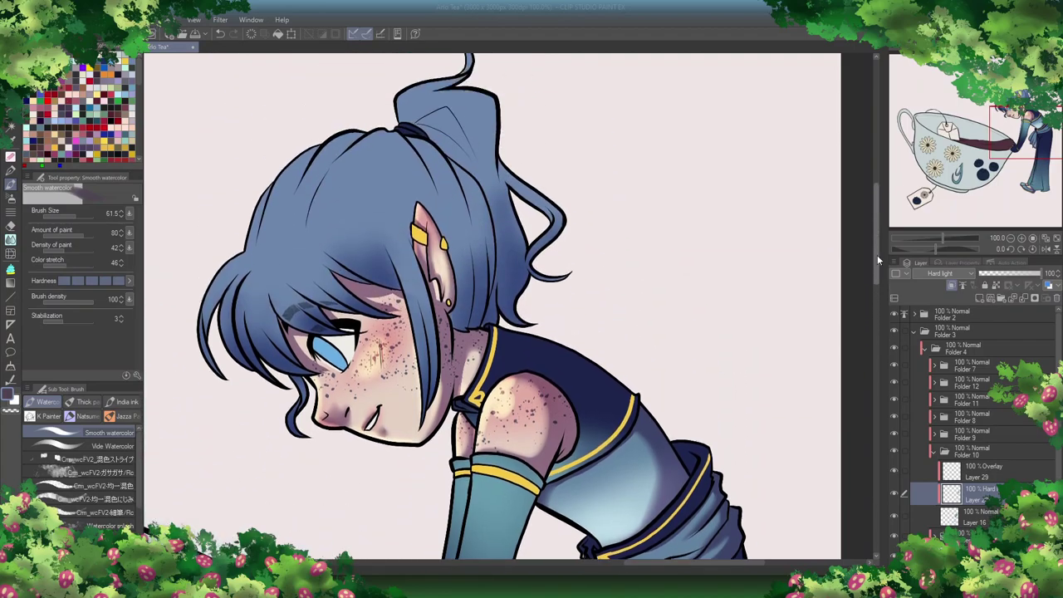
# Step: Paint cream highlights on the midriff, sash folds and shoes on Folder 10's Overlay layer with Smooth watercolor at size 32
pyautogui.click(956, 471)
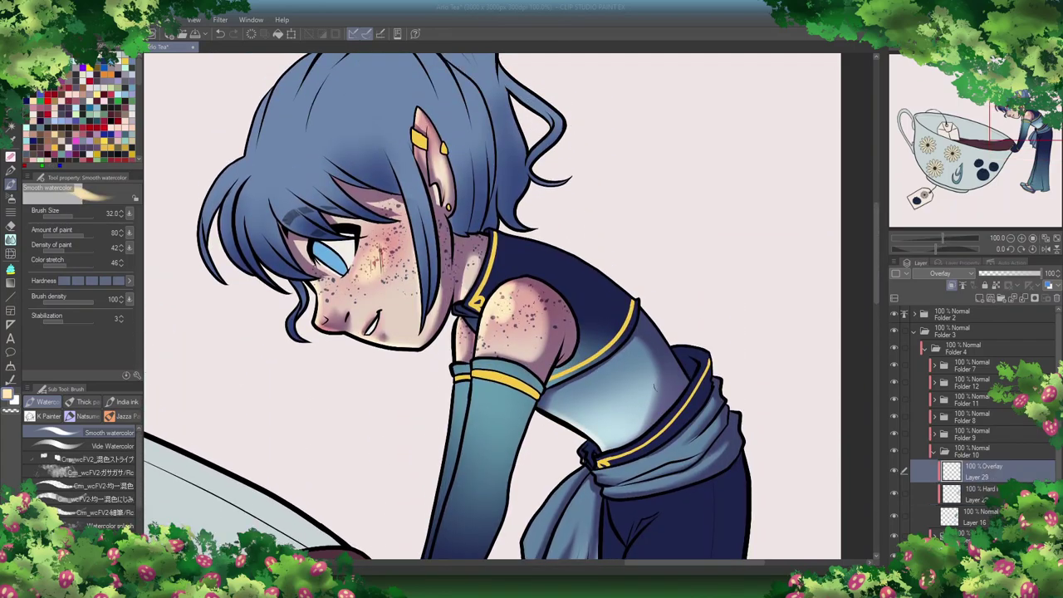
pyautogui.scroll(-4, 610, 432)
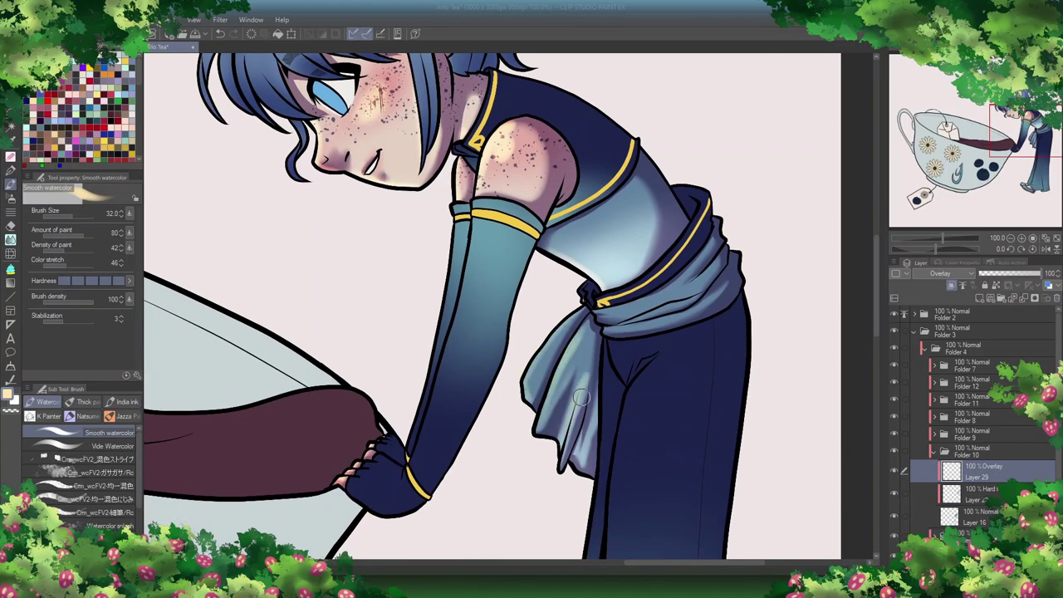
pyautogui.moveTo(626, 311); pyautogui.dragTo(656, 323)
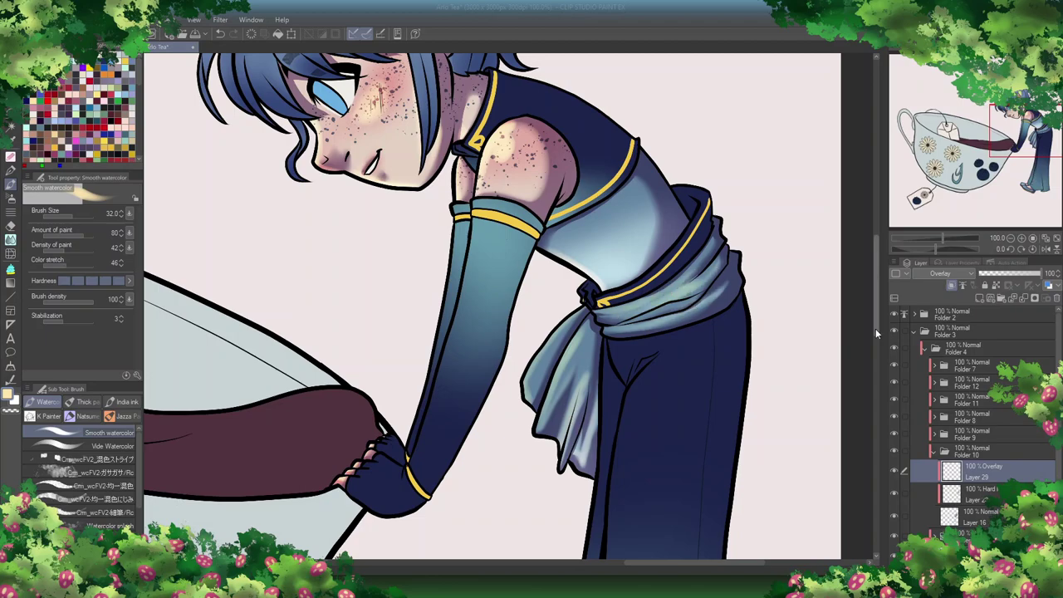
pyautogui.scroll(-10, 867, 329)
pyautogui.scroll(15, 867, 271)
# Step: Collapse Folder 10, open Folder 9 and add a clipped layer set to Hard light above Layer 15
pyautogui.click(933, 451)
pyautogui.click(933, 434)
pyautogui.click(980, 452)
pyautogui.click(958, 278)
pyautogui.click(943, 423)
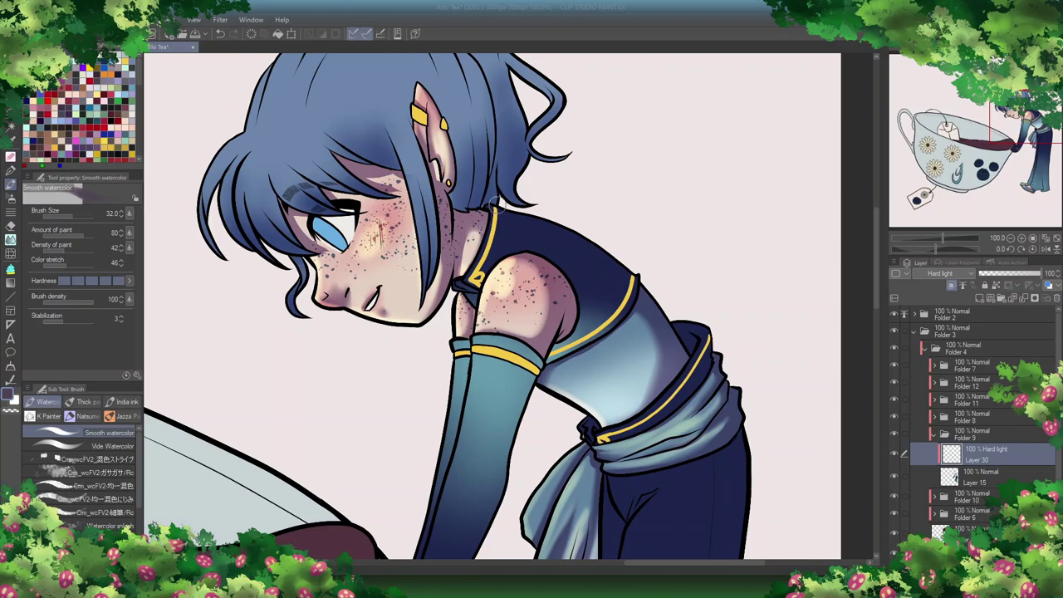
# Step: Paint purple shadows on the fairy's vest, long sleeves and glove with the Inking Pen at size 252.9
pyautogui.press('p')
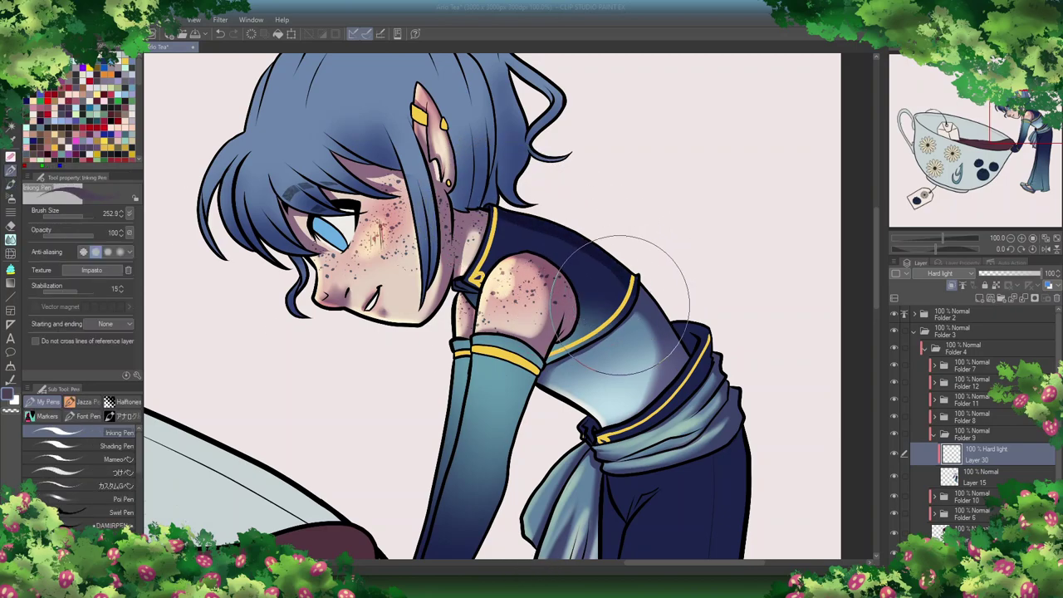
pyautogui.moveTo(558, 360)
pyautogui.mouseDown()
pyautogui.moveTo(553, 260)
pyautogui.moveTo(573, 333)
pyautogui.moveTo(506, 236)
pyautogui.moveTo(477, 302)
pyautogui.moveTo(479, 290)
pyautogui.moveTo(461, 288)
pyautogui.moveTo(498, 337)
pyautogui.moveTo(536, 358)
pyautogui.moveTo(475, 354)
pyautogui.moveTo(535, 390)
pyautogui.moveTo(462, 362)
pyautogui.mouseUp()
pyautogui.scroll(-5, 455, 359)
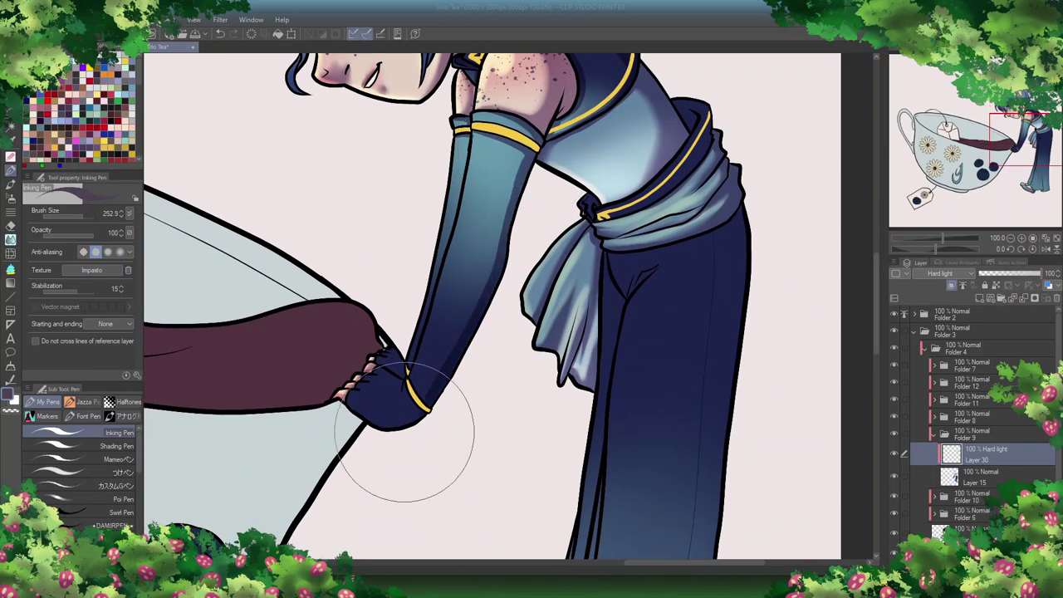
pyautogui.moveTo(417, 409)
pyautogui.mouseDown()
pyautogui.moveTo(332, 391)
pyautogui.moveTo(415, 379)
pyautogui.moveTo(435, 191)
pyautogui.moveTo(469, 141)
pyautogui.mouseUp()
pyautogui.moveTo(403, 380)
pyautogui.mouseDown()
pyautogui.moveTo(415, 380)
pyautogui.moveTo(385, 399)
pyautogui.mouseUp()
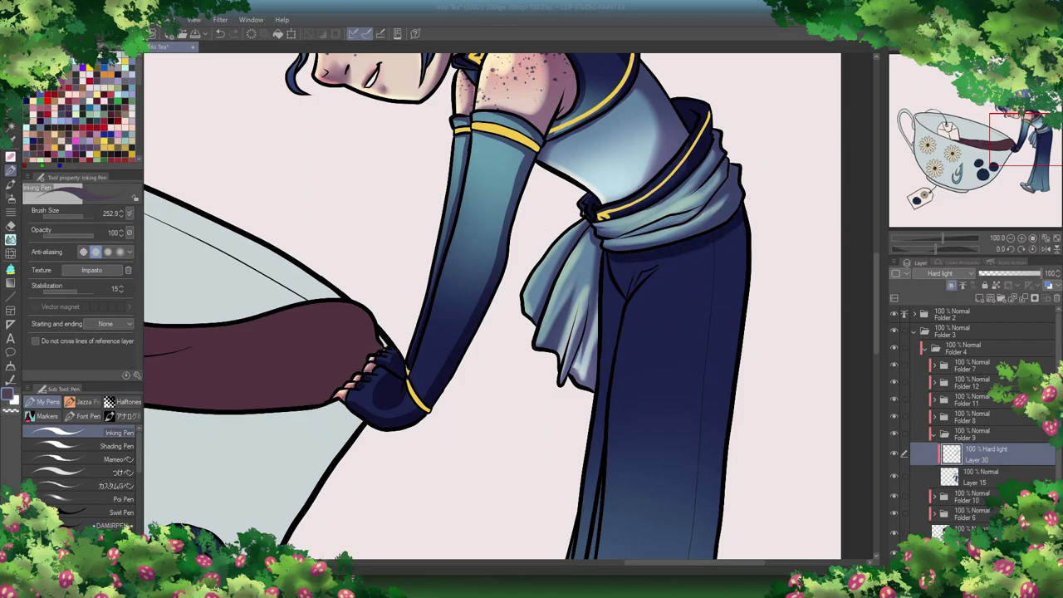
# Step: Paint purple shadows along the trouser folds, from the flared hems up to the area below the sash
pyautogui.scroll(-1, 641, 320)
pyautogui.scroll(-3, 826, 266)
pyautogui.moveTo(606, 475)
pyautogui.mouseDown()
pyautogui.moveTo(612, 373)
pyautogui.moveTo(541, 456)
pyautogui.moveTo(563, 455)
pyautogui.moveTo(526, 421)
pyautogui.moveTo(503, 432)
pyautogui.moveTo(526, 403)
pyautogui.moveTo(545, 299)
pyautogui.mouseUp()
pyautogui.moveTo(575, 193)
pyautogui.mouseDown()
pyautogui.moveTo(562, 373)
pyautogui.moveTo(599, 130)
pyautogui.moveTo(586, 153)
pyautogui.mouseUp()
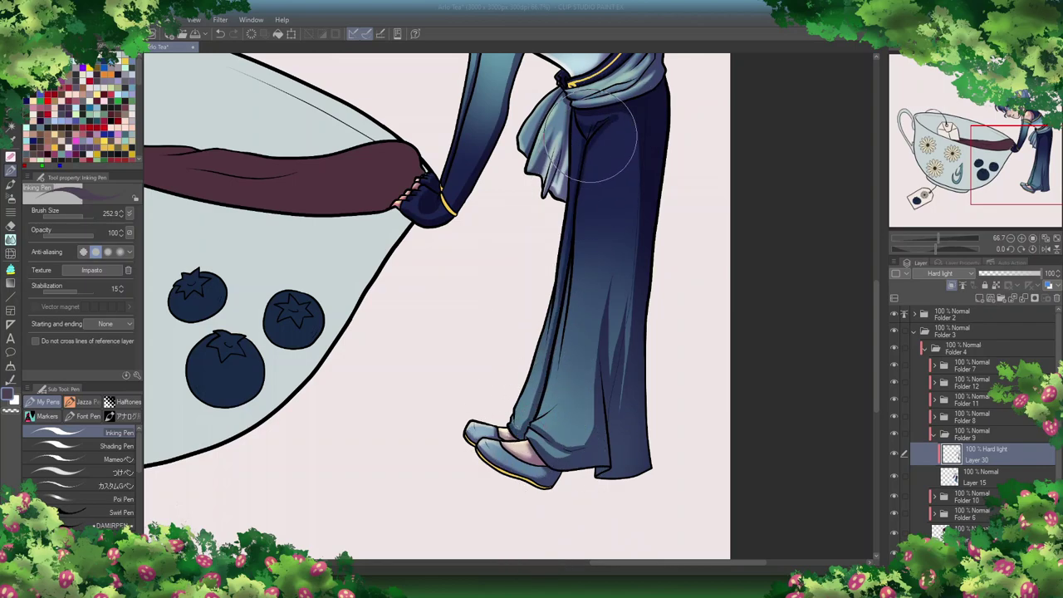
# Step: Blend the purple shadows on the vest, sleeves and trousers with Smooth watercolor on the Hard light Layer 30
pyautogui.scroll(3, 549, 249)
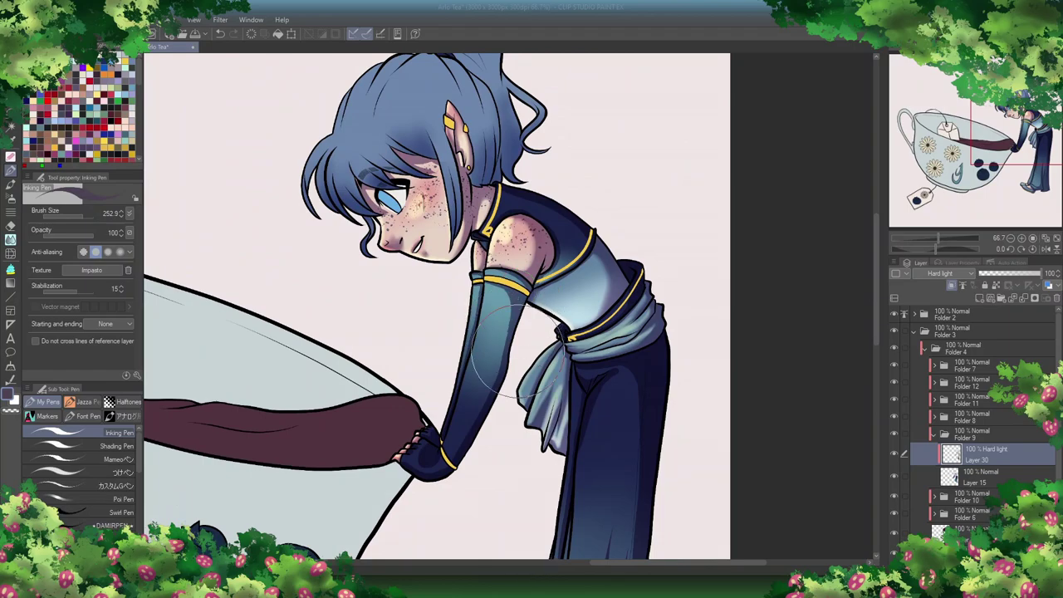
pyautogui.click(11, 185)
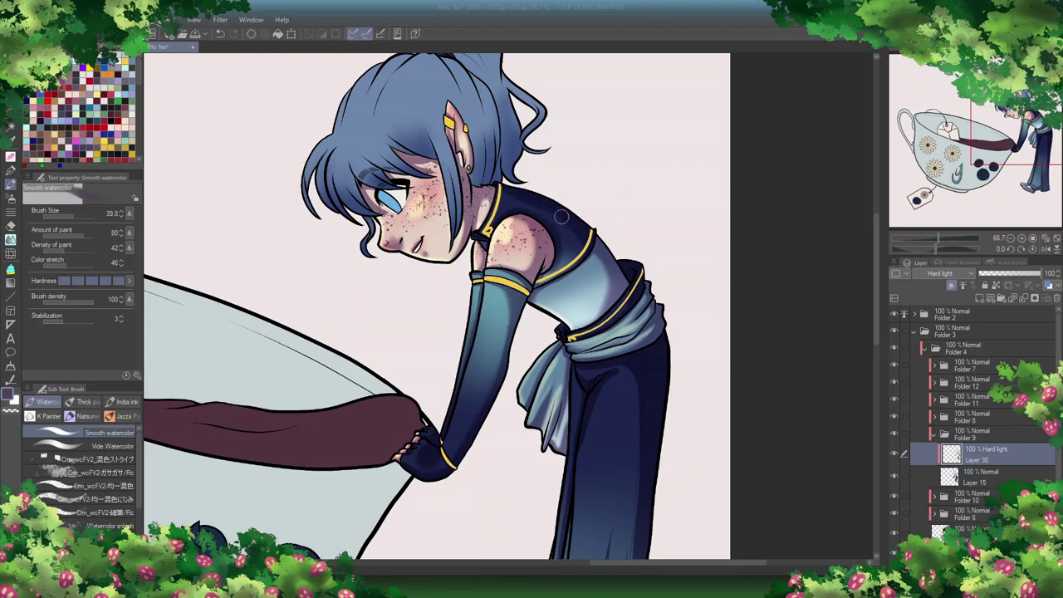
pyautogui.scroll(2, 880, 341)
pyautogui.scroll(-8, 880, 341)
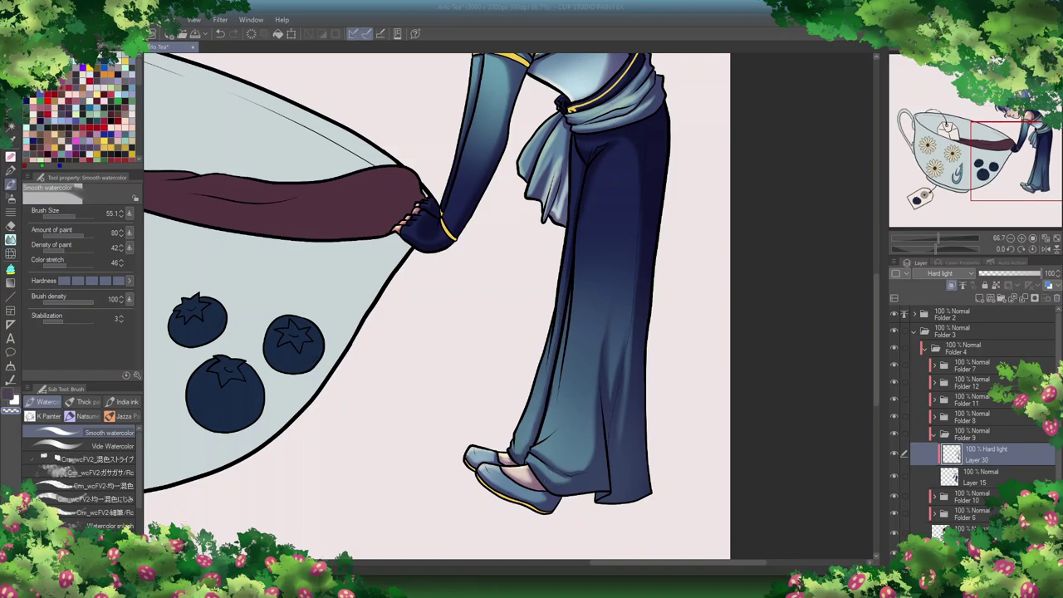
pyautogui.scroll(5, 877, 316)
# Step: Add a clipped Overlay layer in Folder 9 and paint cream highlights on the sleeves and trouser folds with Smooth watercolor at size 32
pyautogui.hotkey('ctrl', 'shift', 'n')
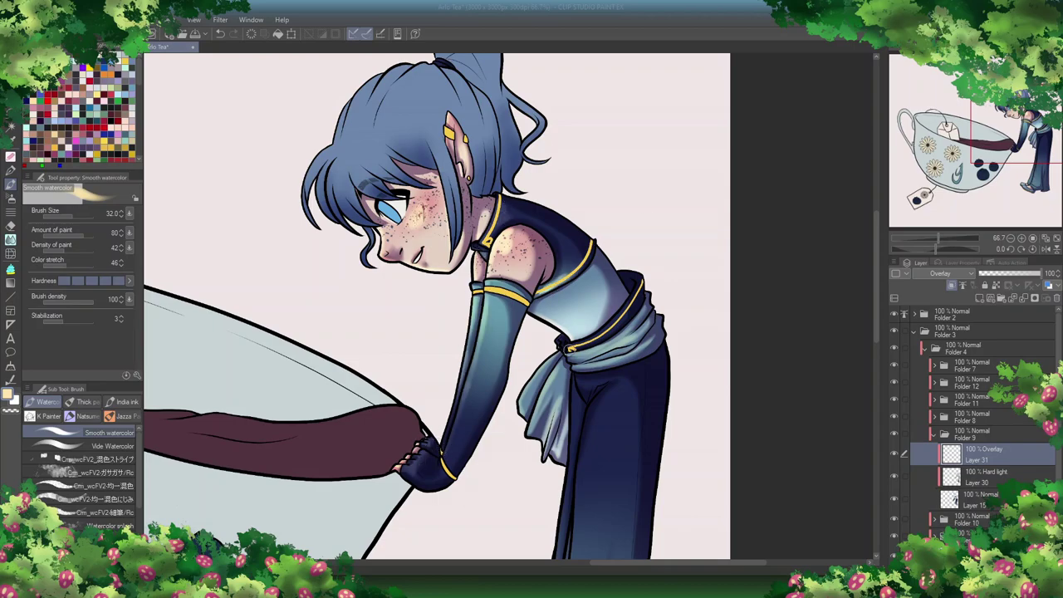
pyautogui.scroll(-5, 882, 336)
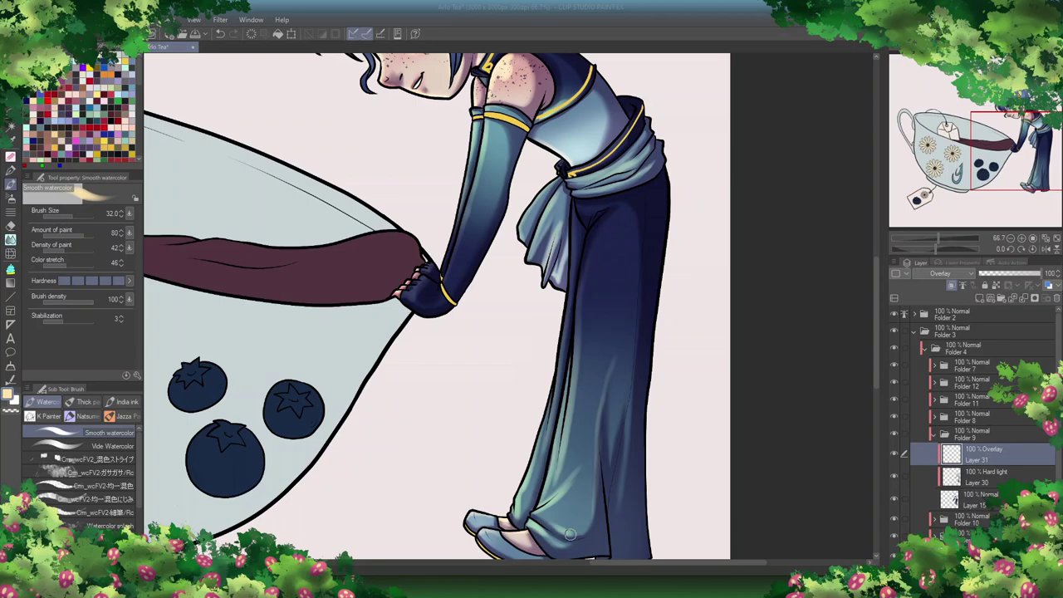
pyautogui.scroll(5, 436, 307)
# Step: Open Folder 8 and add clipped Hard light and Overlay layers above Layer 14
pyautogui.click(897, 451)
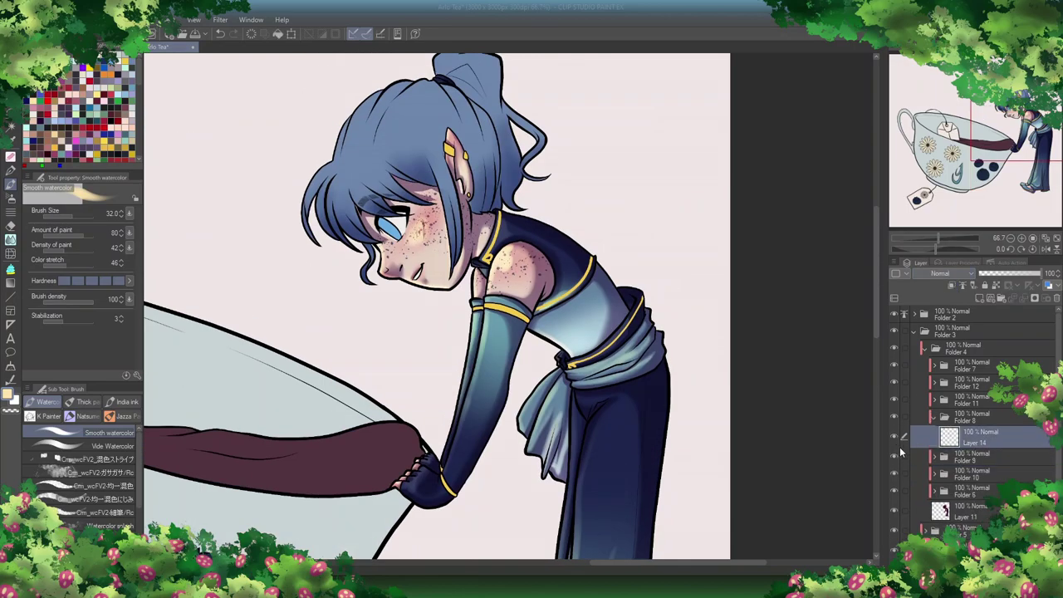
pyautogui.click(980, 300)
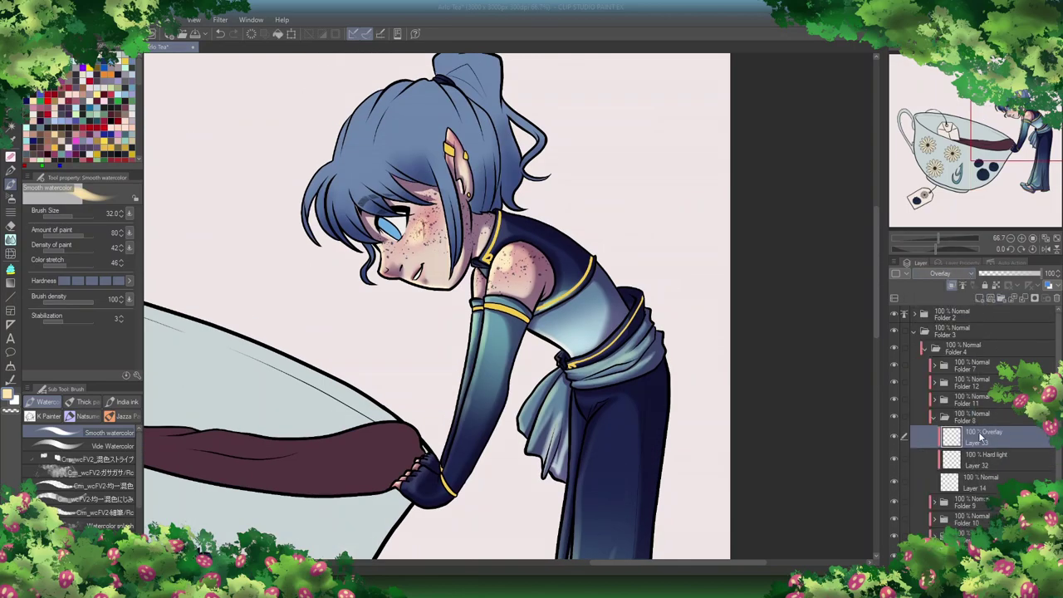
pyautogui.click(980, 297)
# Step: Paint purple shadows along the gold trim with the Inking Pen on Folder 8's Hard light layer and soften them with Smooth watercolor
pyautogui.press('p')
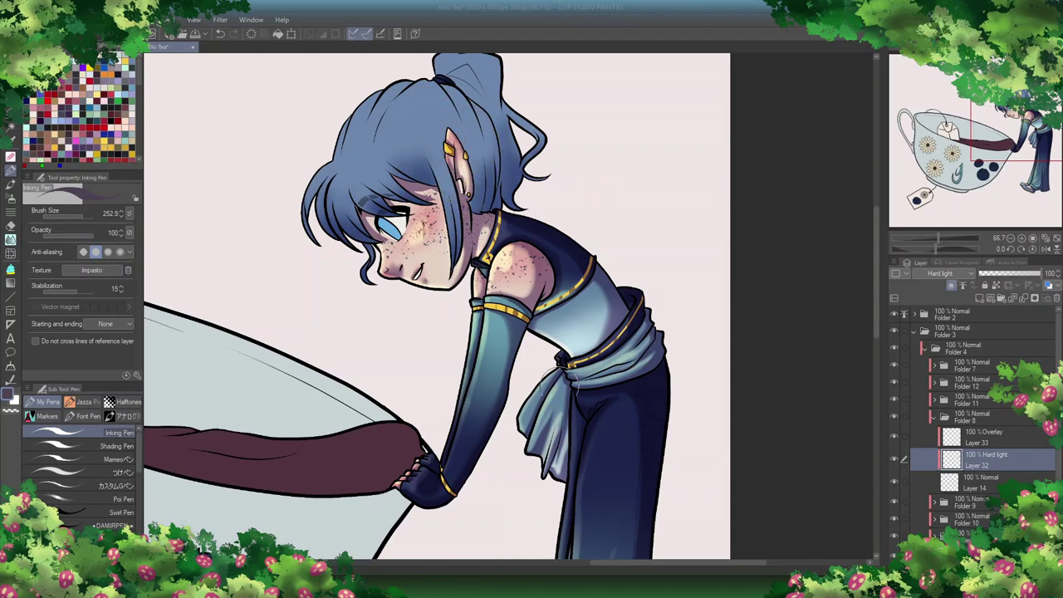
pyautogui.scroll(-5, 491, 415)
pyautogui.press('b')
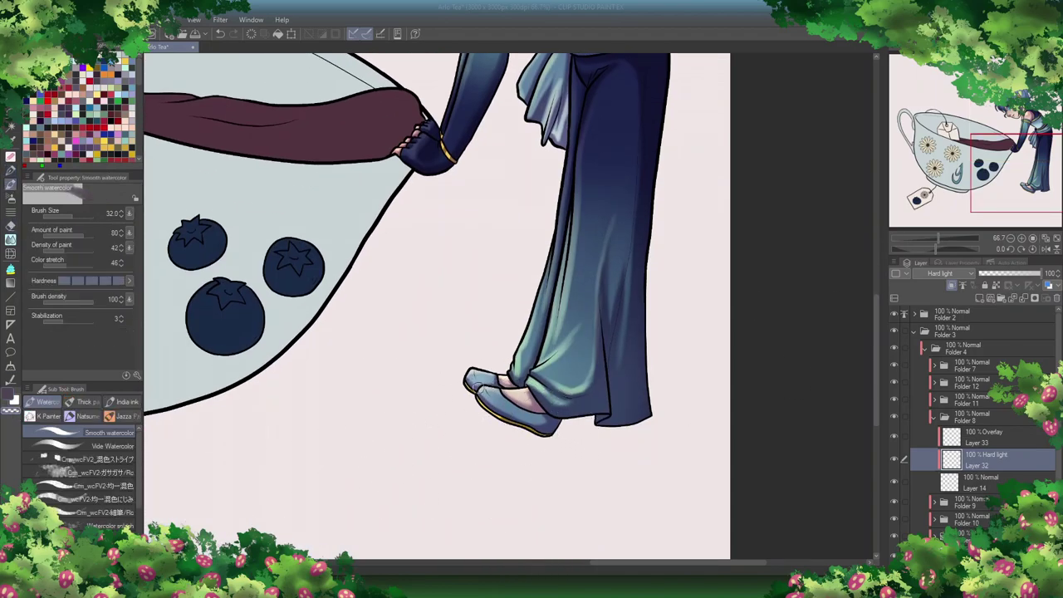
pyautogui.scroll(4, 520, 426)
# Step: Paint cream highlights along the gold trim with the Inking Pen on Folder 8's Overlay layer
pyautogui.click(1014, 444)
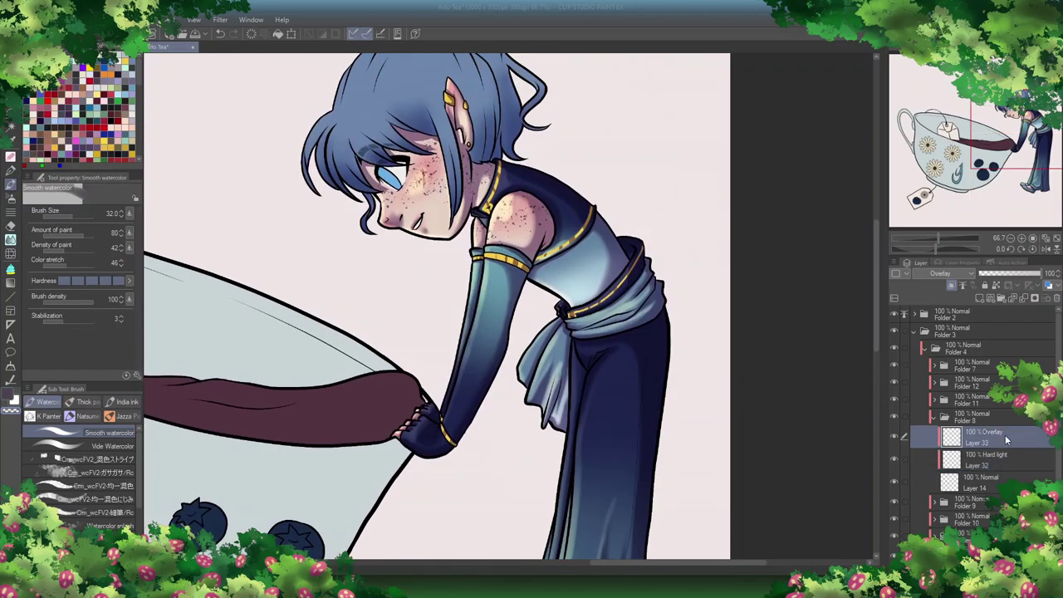
pyautogui.press('p')
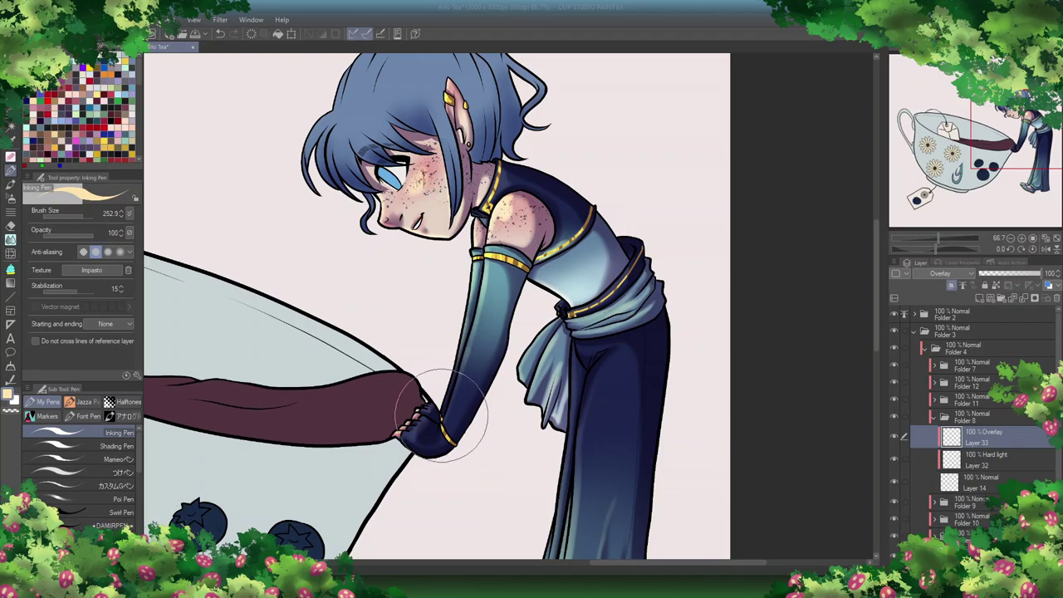
pyautogui.scroll(-5, 665, 299)
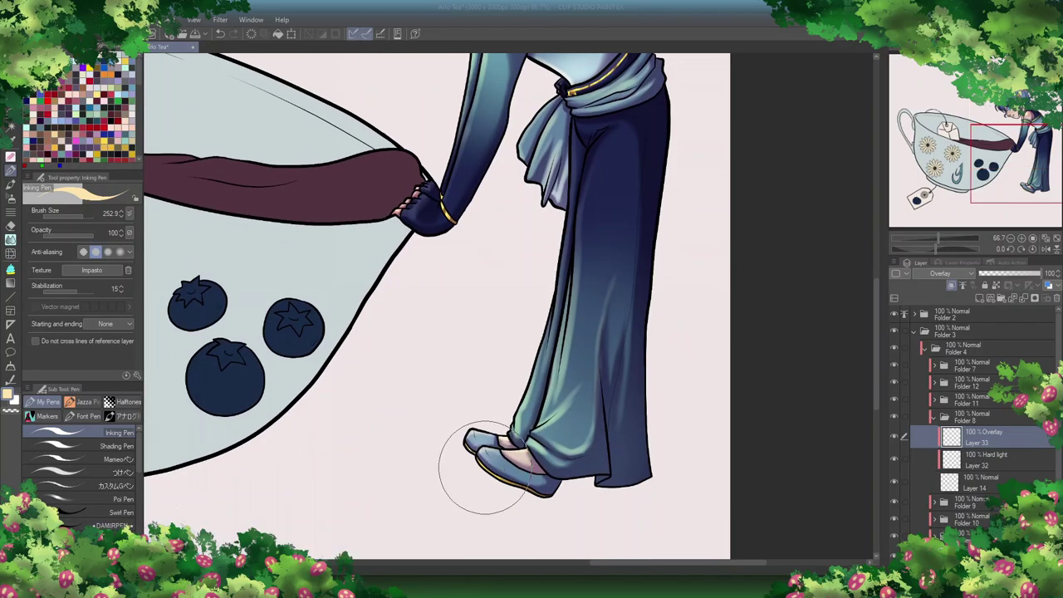
# Step: Open Folder 11, add a clipped Hard light layer above Layer 17 and shade the gold earrings with Smooth watercolor at size 32
pyautogui.click(980, 420)
pyautogui.scroll(8, 871, 249)
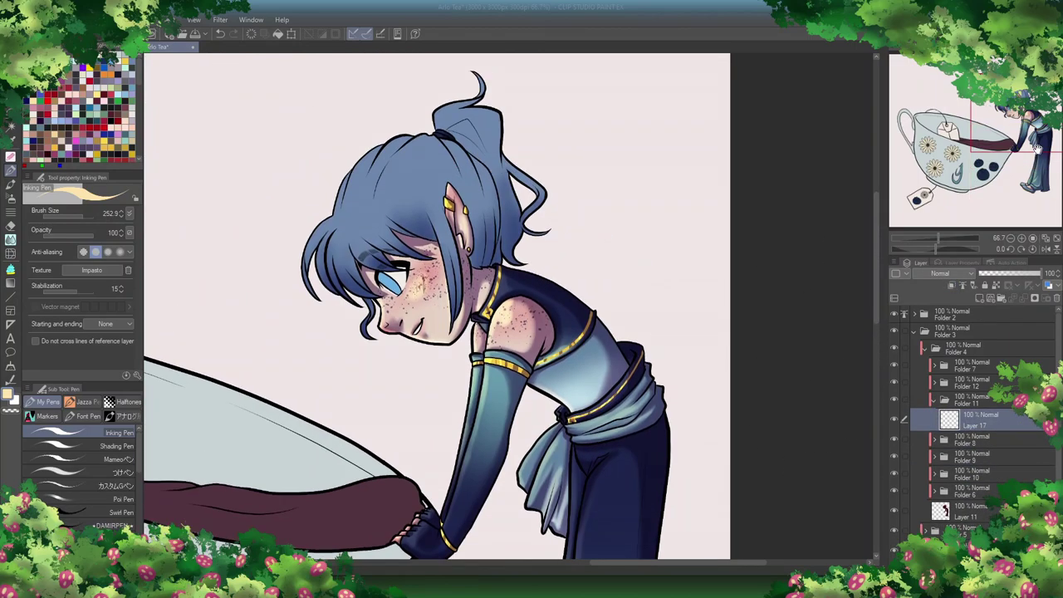
pyautogui.hotkey('ctrl', 'shift', 'n')
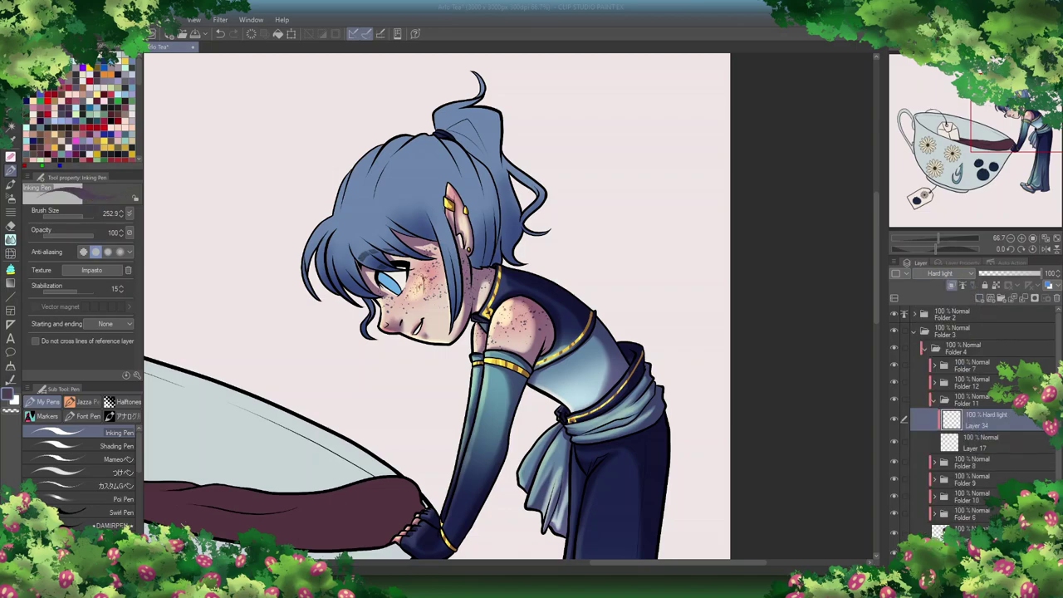
pyautogui.press('b')
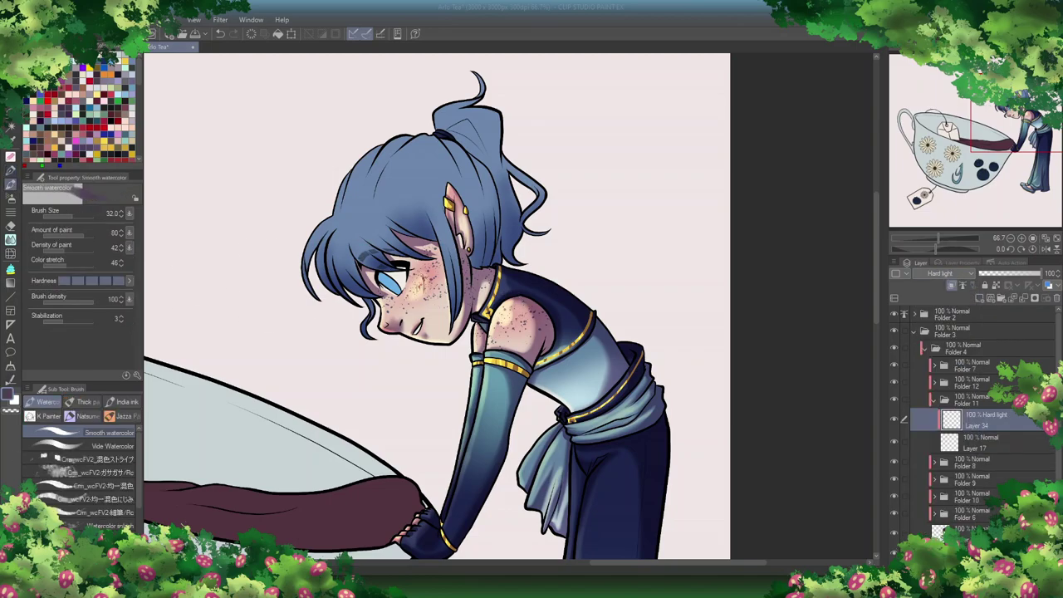
pyautogui.hotkey('ctrl', '+')
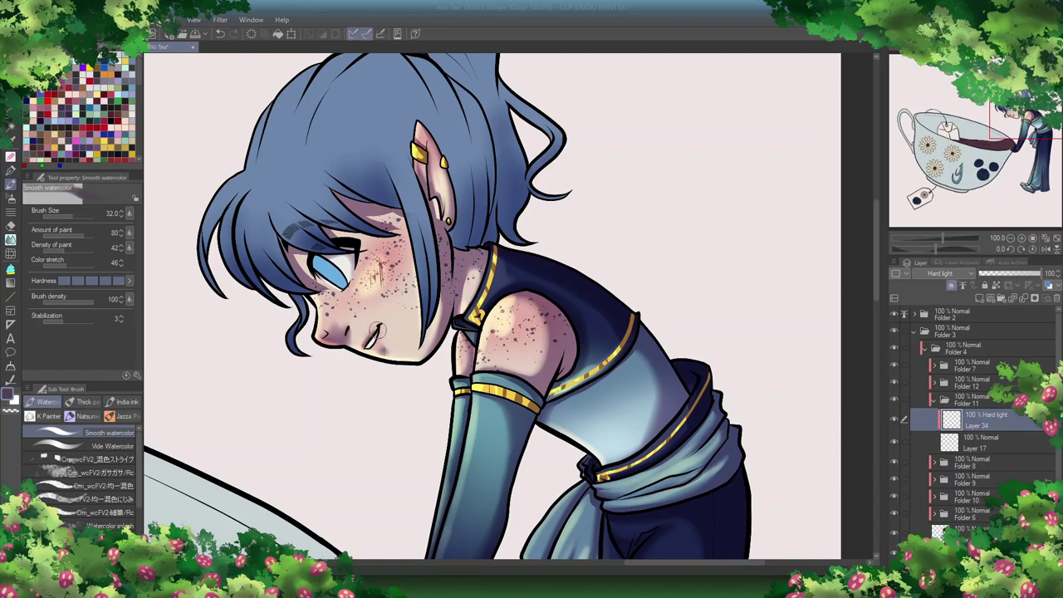
pyautogui.keyDown('alt'); pyautogui.click(372, 341); pyautogui.keyUp('alt')
pyautogui.hotkey('ctrl', 'z')
pyautogui.hotkey('ctrl', 'z')
pyautogui.hotkey('ctrl', 'z')
pyautogui.hotkey('ctrl', 'z')
pyautogui.hotkey('ctrl', 'z')
pyautogui.hotkey('ctrl', 'z')
pyautogui.hotkey('ctrl', 'z')
pyautogui.hotkey('ctrl', 'z')
pyautogui.hotkey('ctrl', 'z')
pyautogui.hotkey('ctrl', 'z')
pyautogui.hotkey('ctrl', 'z')
pyautogui.hotkey('ctrl', 'z')
pyautogui.hotkey('ctrl', 'z')
pyautogui.hotkey('ctrl', 'z')
pyautogui.hotkey('ctrl', 'z')
# Step: Paint blue shading and a dark pupil on the eye on Folder 12's Multiply layers with the Inking Pen at size 85.2
pyautogui.rightClick(332, 267)
pyautogui.click(10, 170)
pyautogui.click(980, 438)
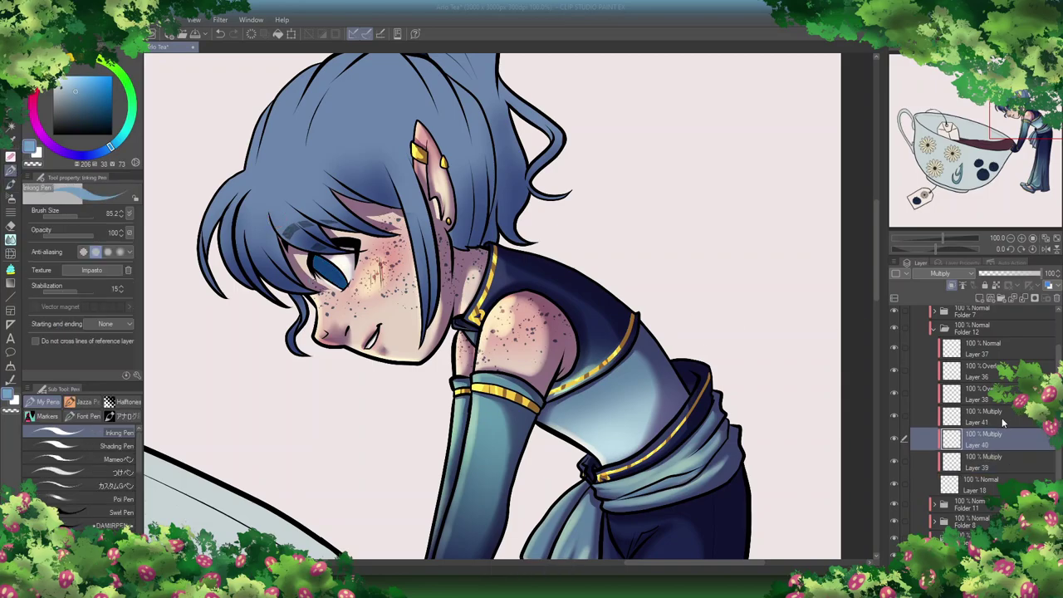
pyautogui.click(980, 416)
pyautogui.scroll(5, 864, 295)
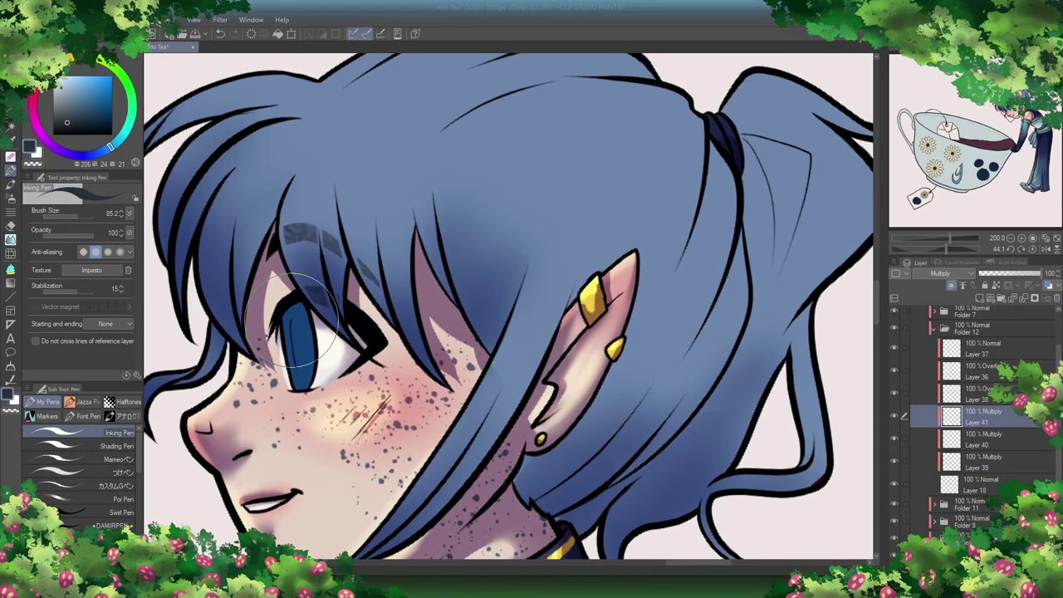
pyautogui.moveTo(293, 317); pyautogui.dragTo(293, 357)
pyautogui.hotkey('ctrl', '@')
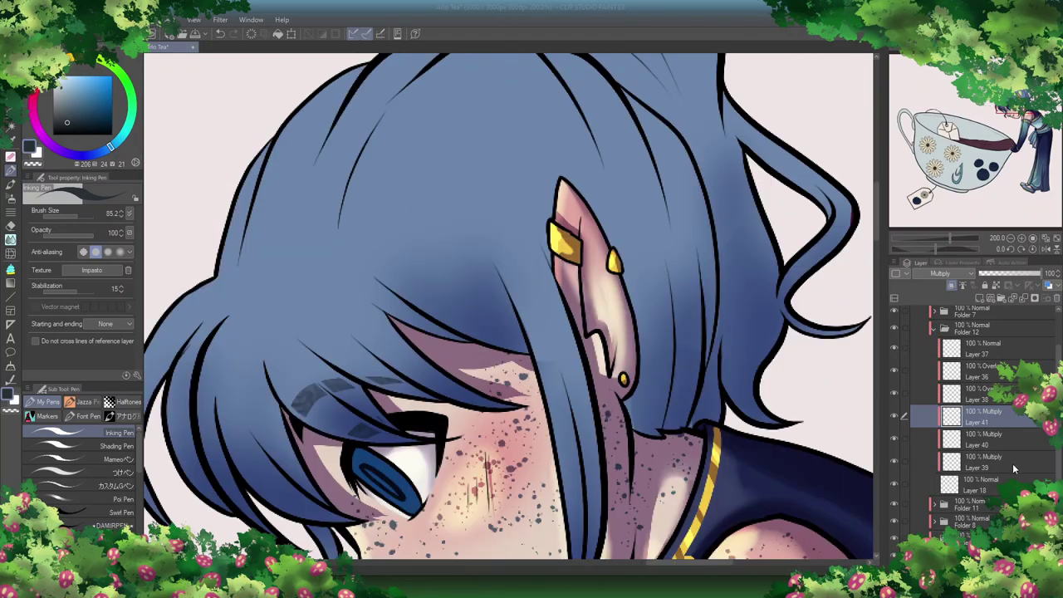
# Step: Lighten the lower iris around the pupil on Folder 12's Multiply Layer 40
pyautogui.hotkey('alt', '[')
pyautogui.hotkey('alt', '[')
pyautogui.hotkey('alt', ']')
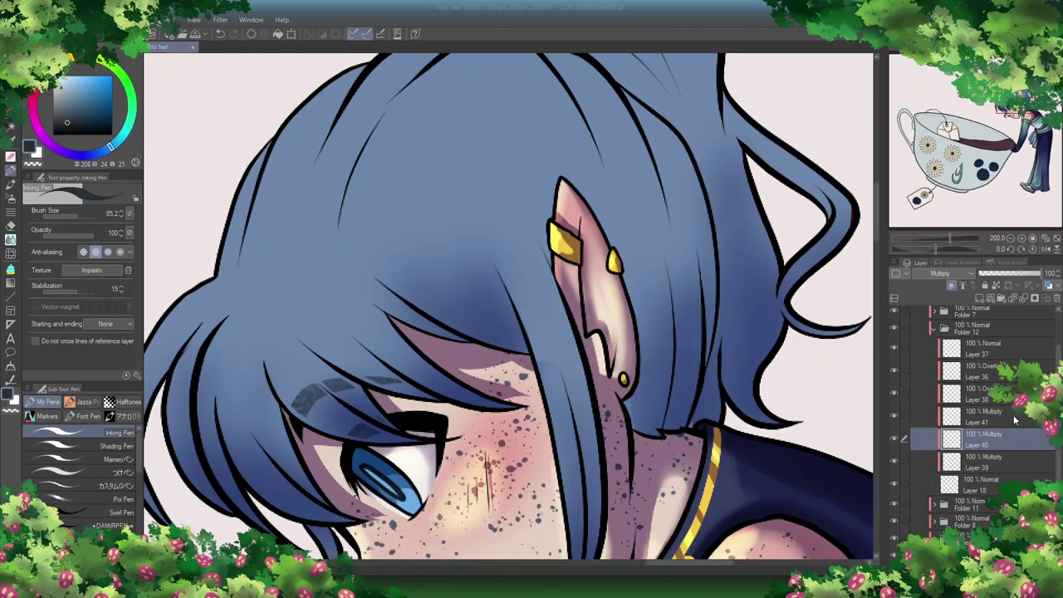
# Step: Paint pale blue glints in the iris on Overlay Layers 38 and 36, and white reflections on Normal Layer 37
pyautogui.click(997, 395)
pyautogui.press('x')
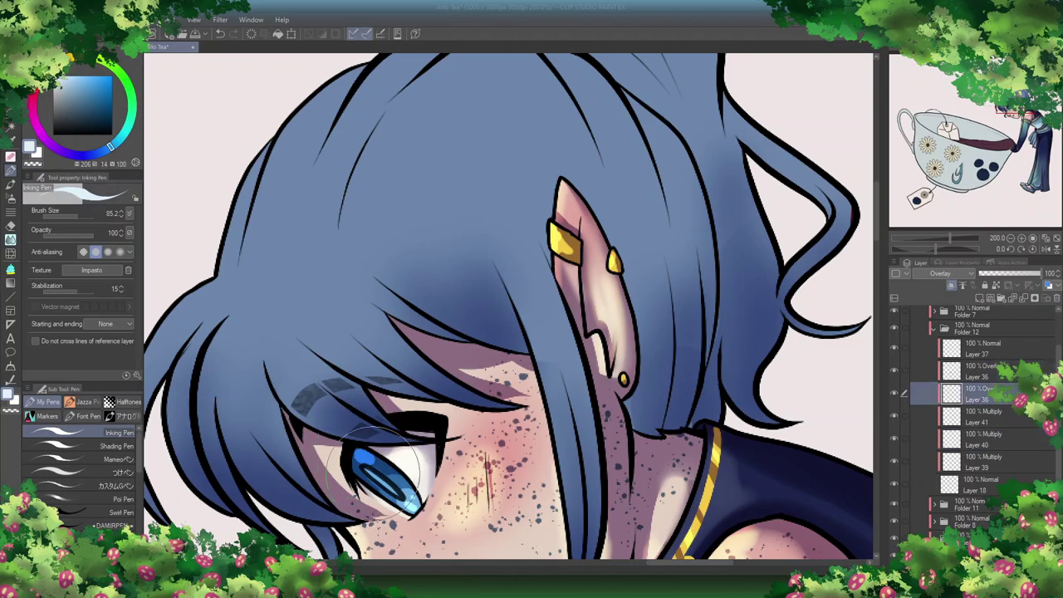
pyautogui.hotkey('alt', ']')
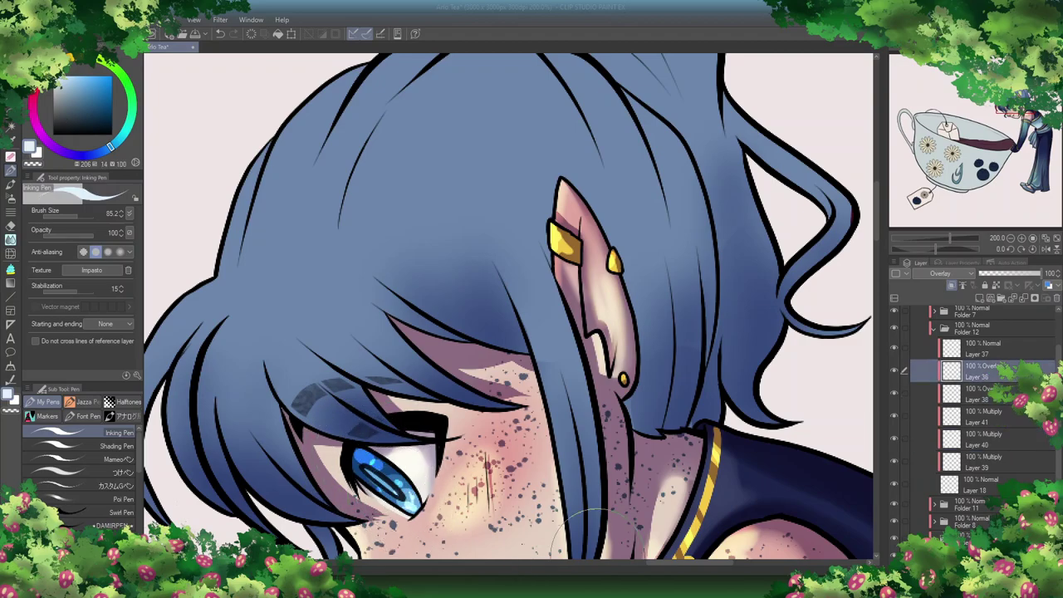
pyautogui.hotkey('alt', ']')
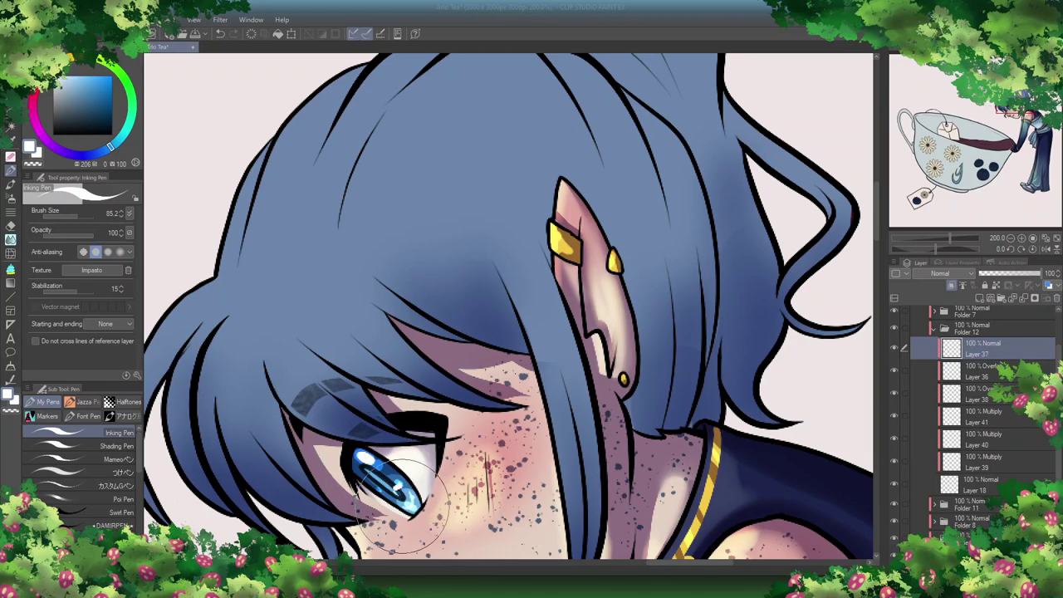
pyautogui.hotkey('ctrl', '-')
pyautogui.hotkey('ctrl', '-')
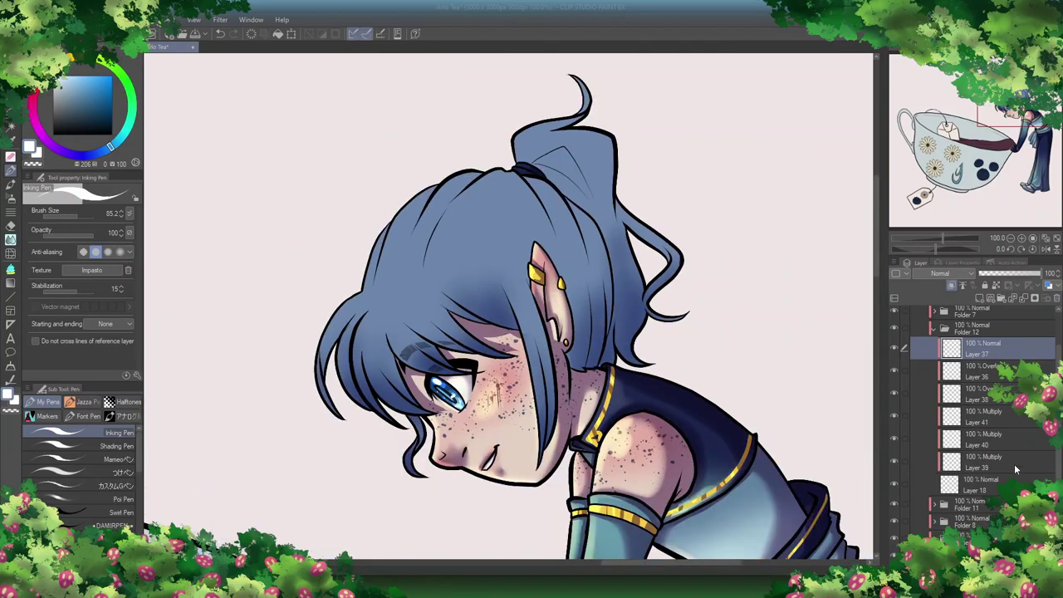
# Step: Collapse Folders 12 and 9, open Folder 7 and check its hair layer by toggling the visibility
pyautogui.click(933, 330)
pyautogui.click(933, 429)
pyautogui.click(972, 449)
pyautogui.press('b')
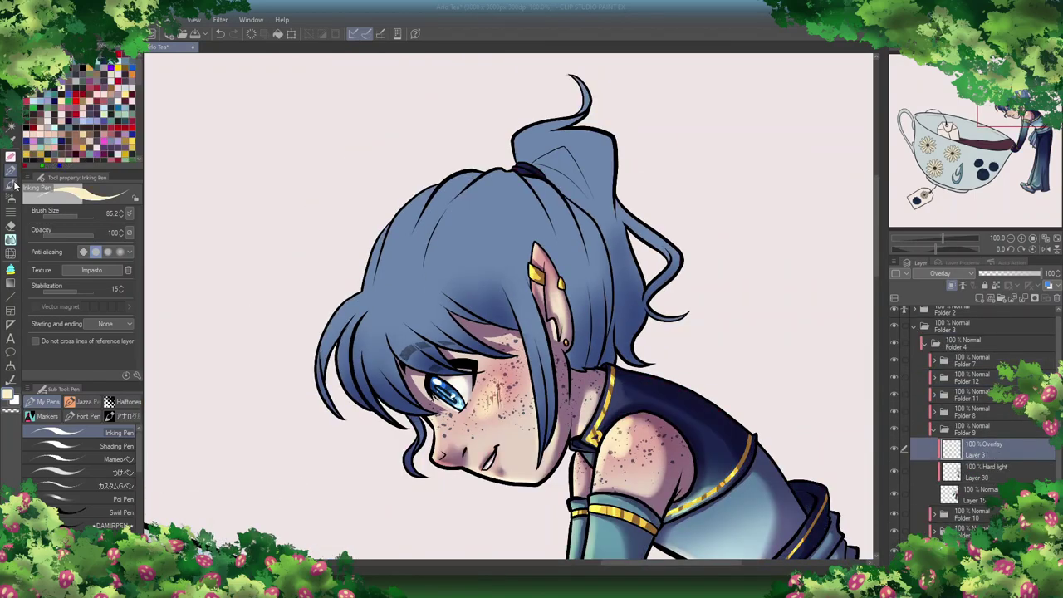
pyautogui.click(933, 429)
pyautogui.click(933, 359)
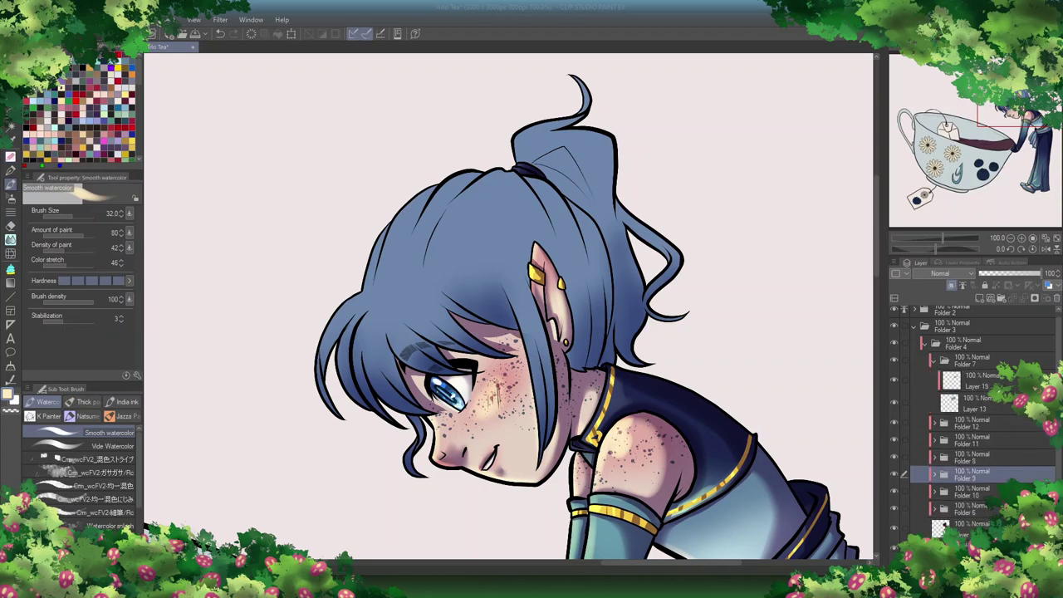
pyautogui.click(980, 404)
pyautogui.click(894, 404)
pyautogui.click(894, 404)
# Step: Add two clipped layers for the hair in Folder 7, one set to Overlay and one to Hard light
pyautogui.click(981, 300)
pyautogui.click(940, 273)
pyautogui.click(947, 418)
pyautogui.click(981, 301)
pyautogui.click(968, 274)
pyautogui.click(928, 432)
# Step: Add two more clipped layers to Folder 7 and set Layers 44 and 45 to Hard light
pyautogui.click(980, 301)
pyautogui.click(969, 274)
pyautogui.click(925, 285)
pyautogui.click(981, 300)
pyautogui.click(969, 274)
pyautogui.click(929, 433)
pyautogui.click(980, 404)
pyautogui.click(968, 275)
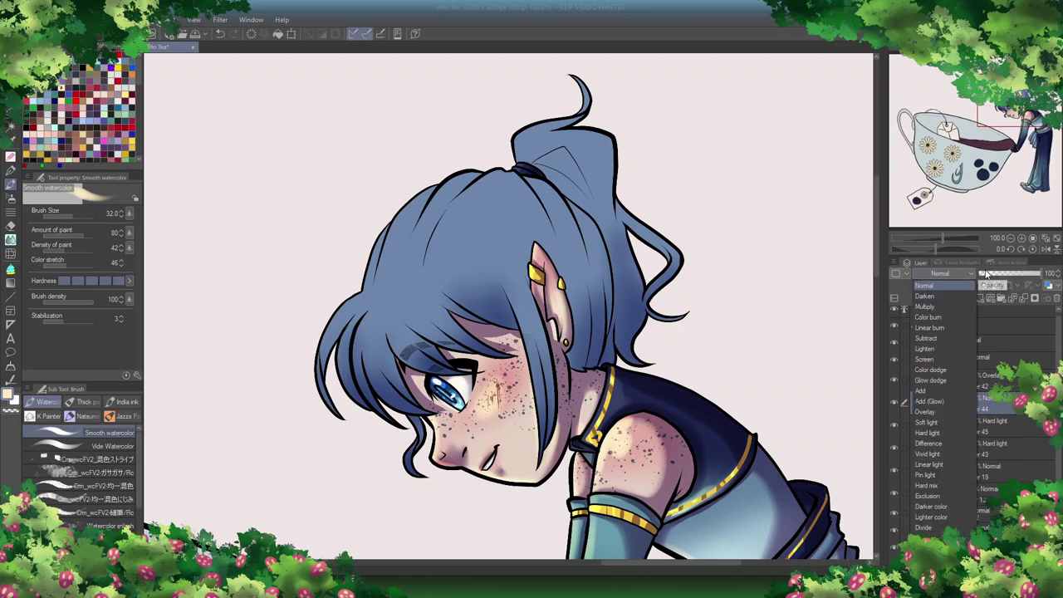
pyautogui.click(928, 433)
# Step: Add a clipped Normal layer in Folder 7 and airbrush sampled skin colour over the fringe near the eye with Soft 2 at size 118.1
pyautogui.click(980, 301)
pyautogui.rightClick(473, 407)
pyautogui.rightClick(469, 399)
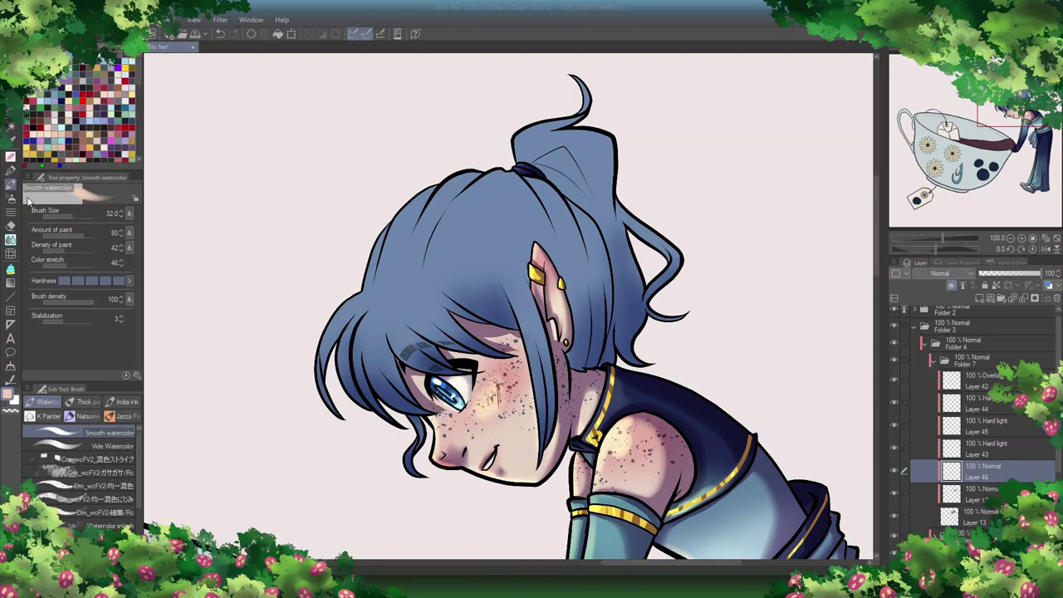
pyautogui.press('b')
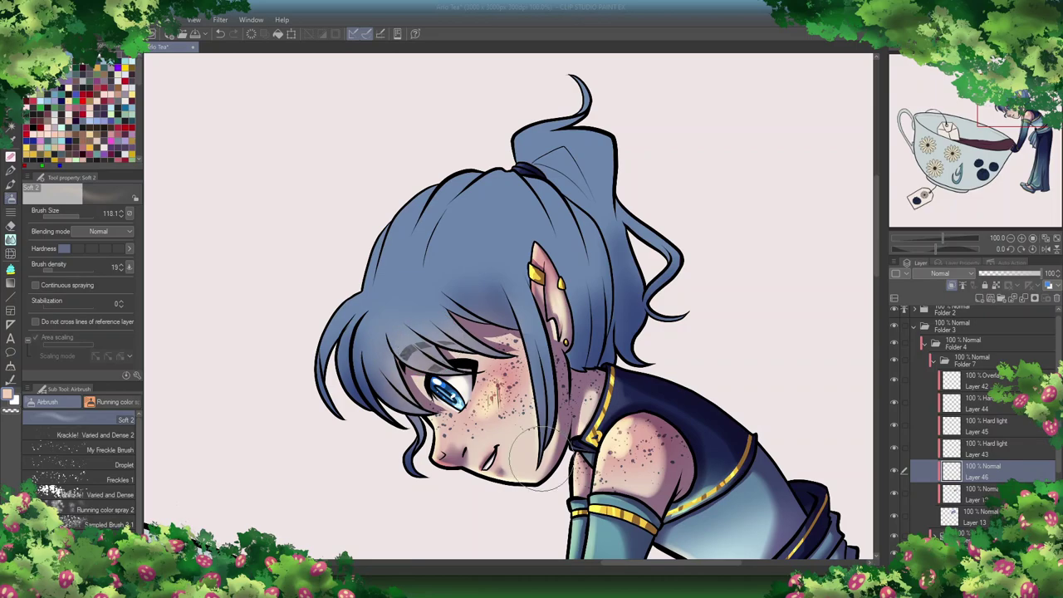
# Step: Airbrush saturated blue over the back hair and ponytail on Hard light Layer 43, and change Layer 44 to Overlay
pyautogui.click(1017, 445)
pyautogui.moveTo(631, 332)
pyautogui.mouseDown()
pyautogui.moveTo(585, 337)
pyautogui.moveTo(624, 378)
pyautogui.moveTo(582, 196)
pyautogui.moveTo(604, 349)
pyautogui.moveTo(543, 366)
pyautogui.mouseUp()
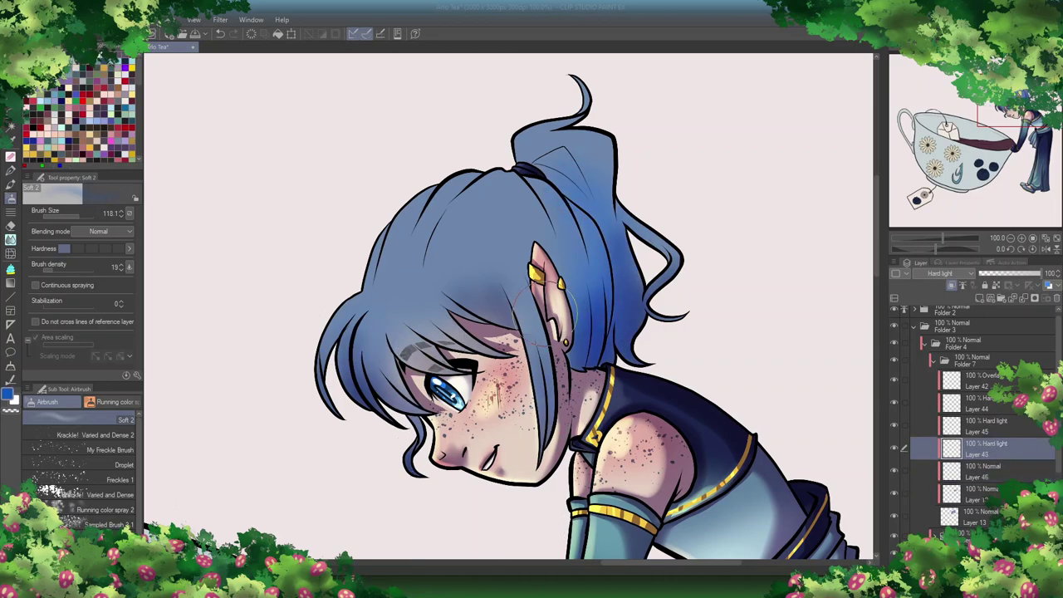
pyautogui.click(1010, 406)
pyautogui.click(941, 273)
pyautogui.click(947, 408)
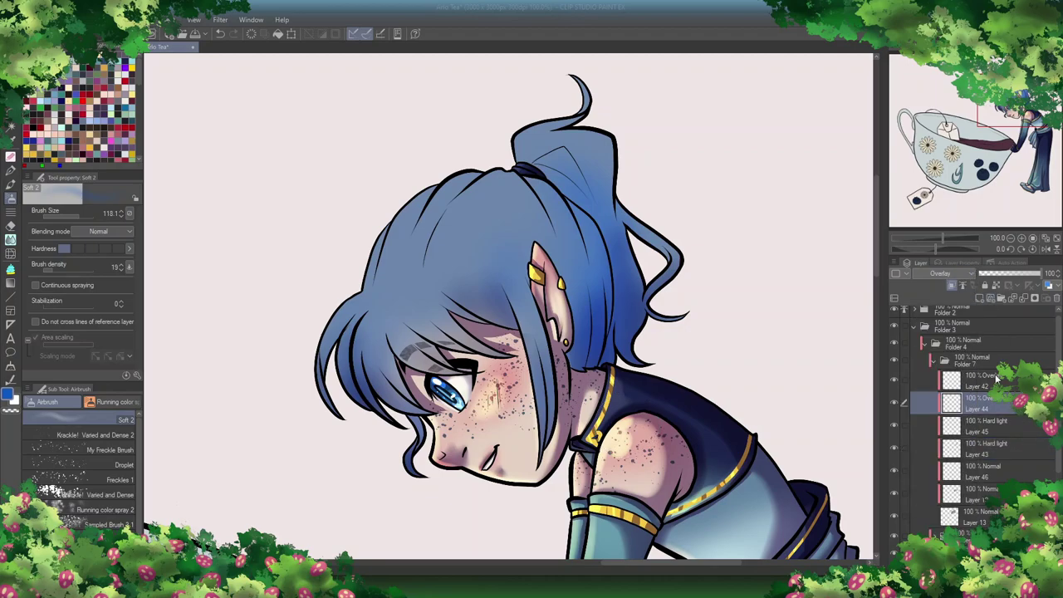
# Step: Airbrush soft light highlights across the crown, fringe and ponytail on Overlay Layer 42
pyautogui.press('x')
pyautogui.click(1009, 382)
pyautogui.moveTo(305, 357)
pyautogui.mouseDown()
pyautogui.moveTo(465, 225)
pyautogui.moveTo(582, 199)
pyautogui.moveTo(532, 366)
pyautogui.mouseUp()
# Step: Ink dark purple shadow strands over the back hair, behind the ear and below the hair tie on Hard light Layer 45 with Inking Pen at 85.2
pyautogui.click(985, 496)
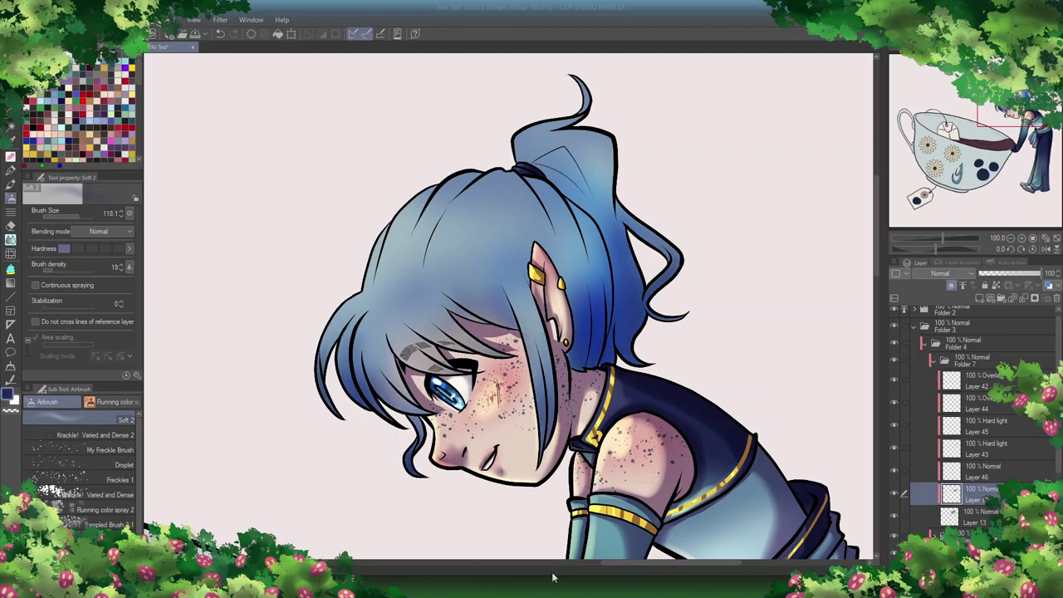
pyautogui.hotkey('alt', ']')
pyautogui.hotkey('alt', ']')
pyautogui.hotkey('alt', ']')
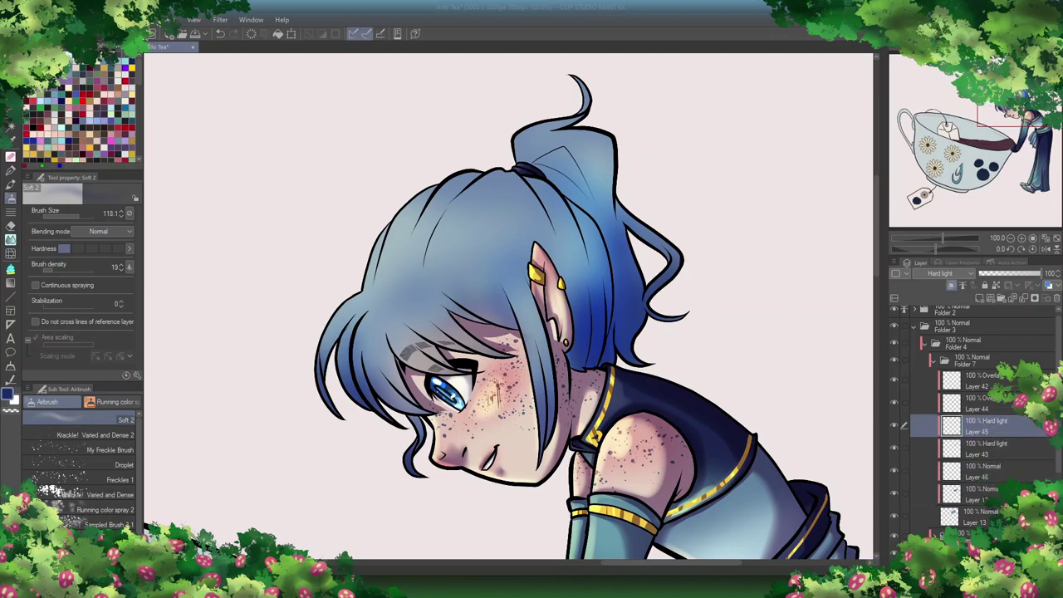
pyautogui.click(11, 171)
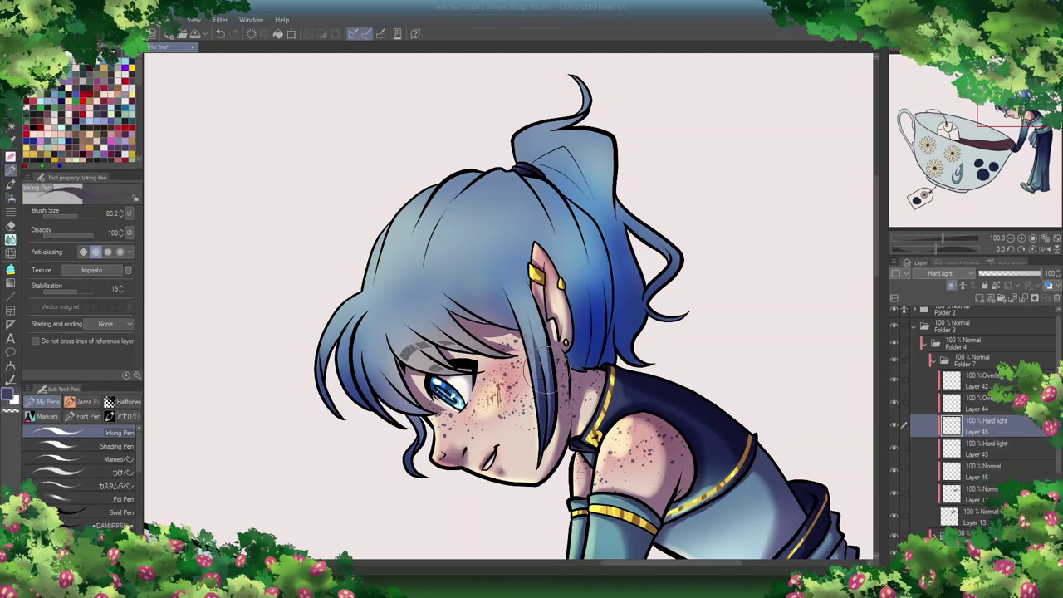
pyautogui.scroll(2, 503, 318)
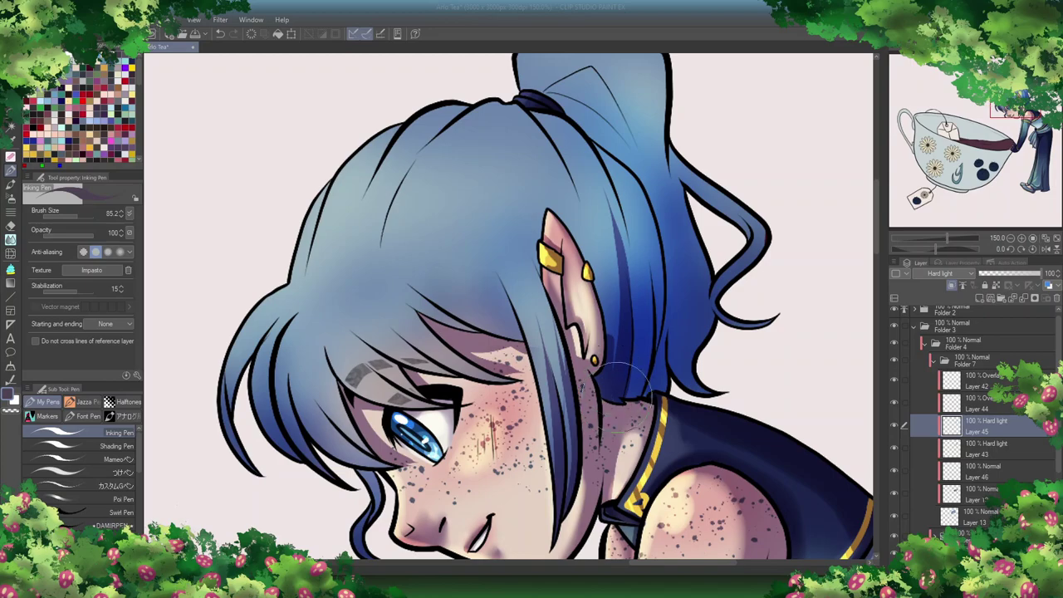
pyautogui.moveTo(629, 395)
pyautogui.mouseDown()
pyautogui.moveTo(600, 295)
pyautogui.moveTo(555, 210)
pyautogui.moveTo(577, 237)
pyautogui.moveTo(619, 379)
pyautogui.mouseUp()
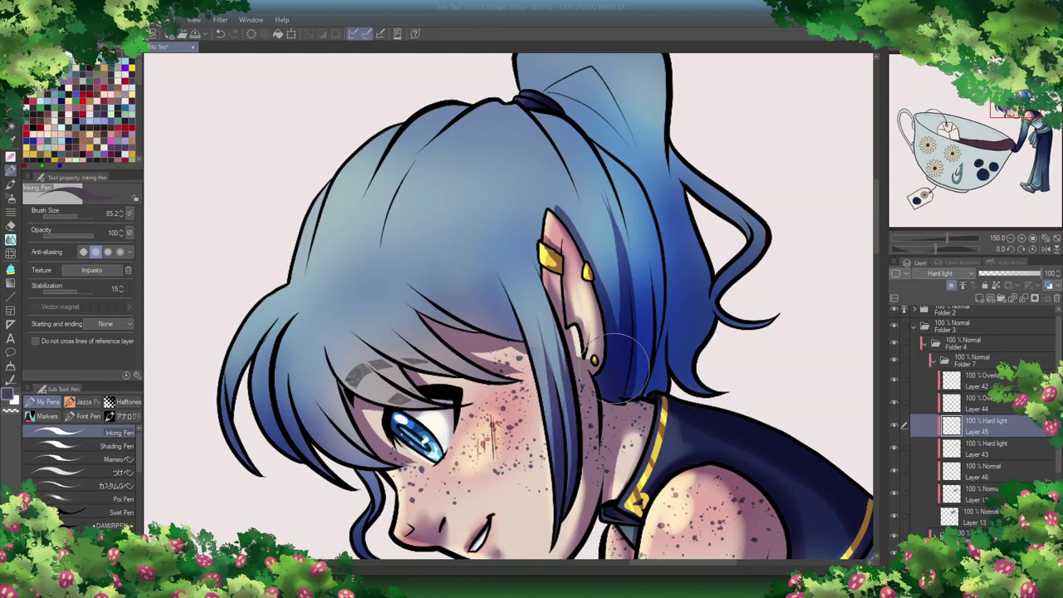
pyautogui.moveTo(633, 320)
pyautogui.mouseDown()
pyautogui.moveTo(663, 277)
pyautogui.moveTo(632, 391)
pyautogui.moveTo(639, 273)
pyautogui.moveTo(618, 190)
pyautogui.moveTo(645, 258)
pyautogui.moveTo(628, 177)
pyautogui.moveTo(546, 117)
pyautogui.moveTo(563, 120)
pyautogui.moveTo(638, 293)
pyautogui.moveTo(583, 229)
pyautogui.mouseUp()
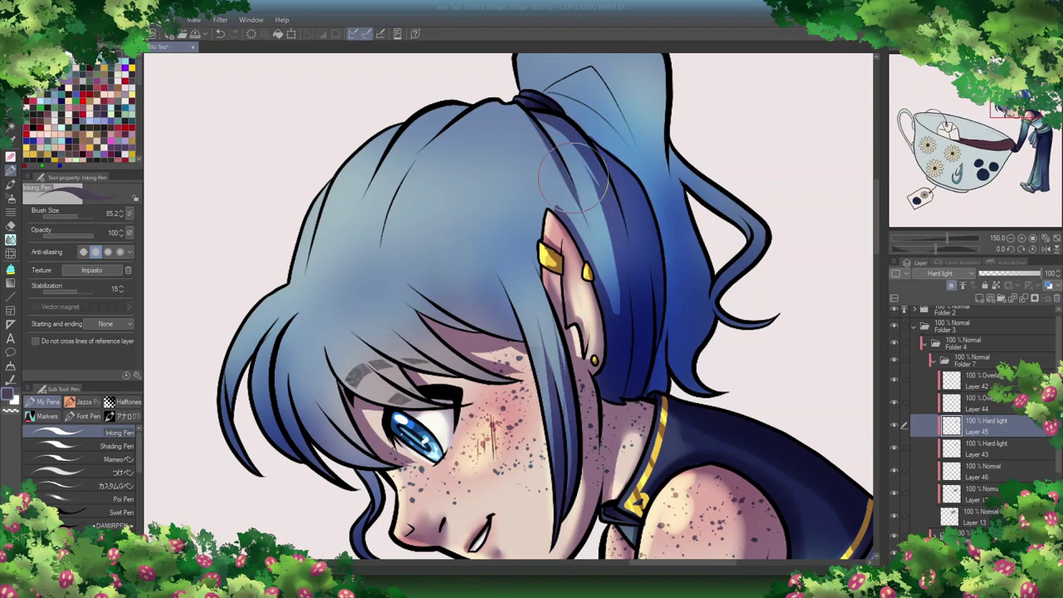
pyautogui.moveTo(540, 274)
pyautogui.mouseDown()
pyautogui.moveTo(498, 92)
pyautogui.moveTo(503, 116)
pyautogui.mouseUp()
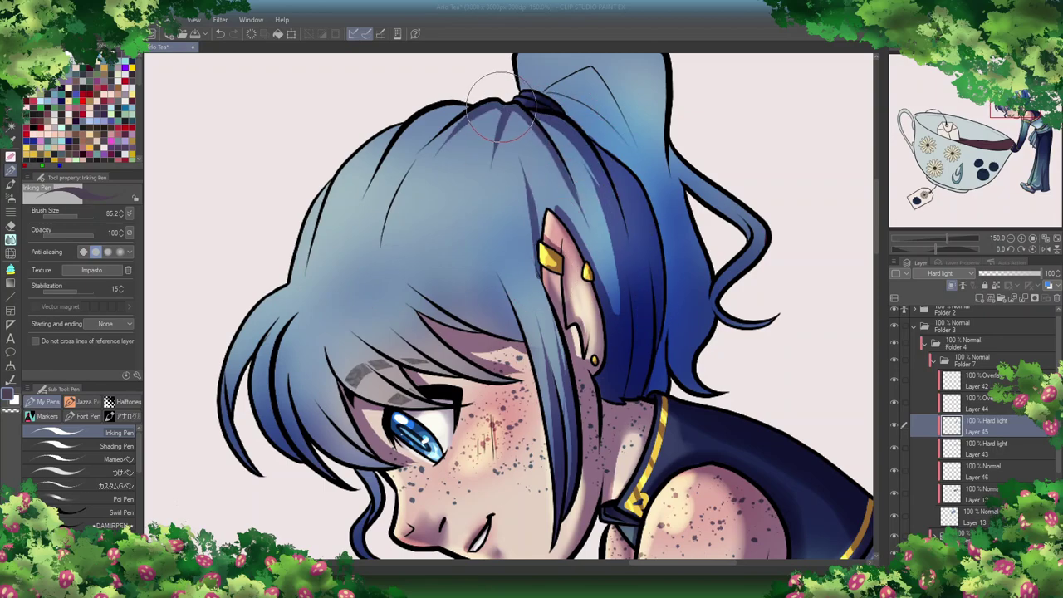
# Step: Ink tapered shadow strands through the side lock and the hair between the ear and the temple
pyautogui.moveTo(566, 373); pyautogui.dragTo(552, 317)
pyautogui.moveTo(575, 432)
pyautogui.mouseDown()
pyautogui.moveTo(499, 320)
pyautogui.moveTo(490, 332)
pyautogui.mouseUp()
pyautogui.hotkey('ctrl', 'shift', 'r')
pyautogui.moveTo(499, 241); pyautogui.dragTo(582, 299)
pyautogui.hotkey('ctrl', 'shift', 'f')
pyautogui.moveTo(531, 249); pyautogui.dragTo(515, 274)
pyautogui.moveTo(557, 199)
pyautogui.mouseDown()
pyautogui.moveTo(499, 274)
pyautogui.moveTo(507, 349)
pyautogui.mouseUp()
pyautogui.moveTo(482, 216)
pyautogui.mouseDown()
pyautogui.moveTo(511, 280)
pyautogui.moveTo(478, 324)
pyautogui.mouseUp()
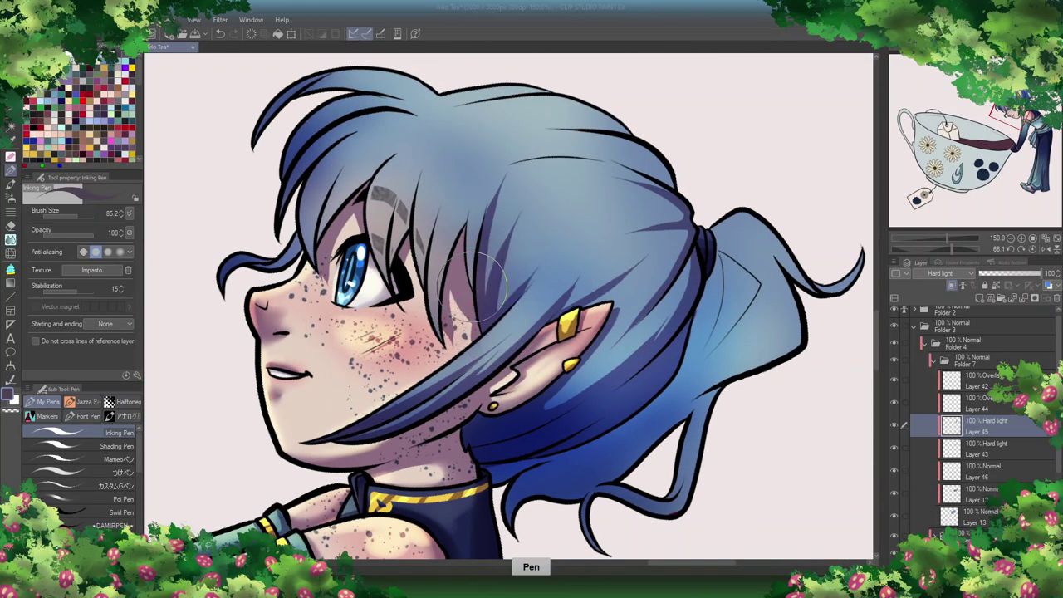
# Step: Ink tapered shadow strands into the fringe above the eye and clean them up with the eraser
pyautogui.moveTo(498, 184); pyautogui.dragTo(441, 349)
pyautogui.moveTo(495, 162); pyautogui.dragTo(466, 250)
pyautogui.moveTo(453, 162)
pyautogui.mouseDown()
pyautogui.moveTo(423, 275)
pyautogui.moveTo(398, 249)
pyautogui.mouseUp()
pyautogui.press('e')
pyautogui.moveTo(415, 183)
pyautogui.mouseDown()
pyautogui.moveTo(498, 106)
pyautogui.moveTo(391, 207)
pyautogui.mouseUp()
pyautogui.hotkey('ctrl', 'shift', 'r')
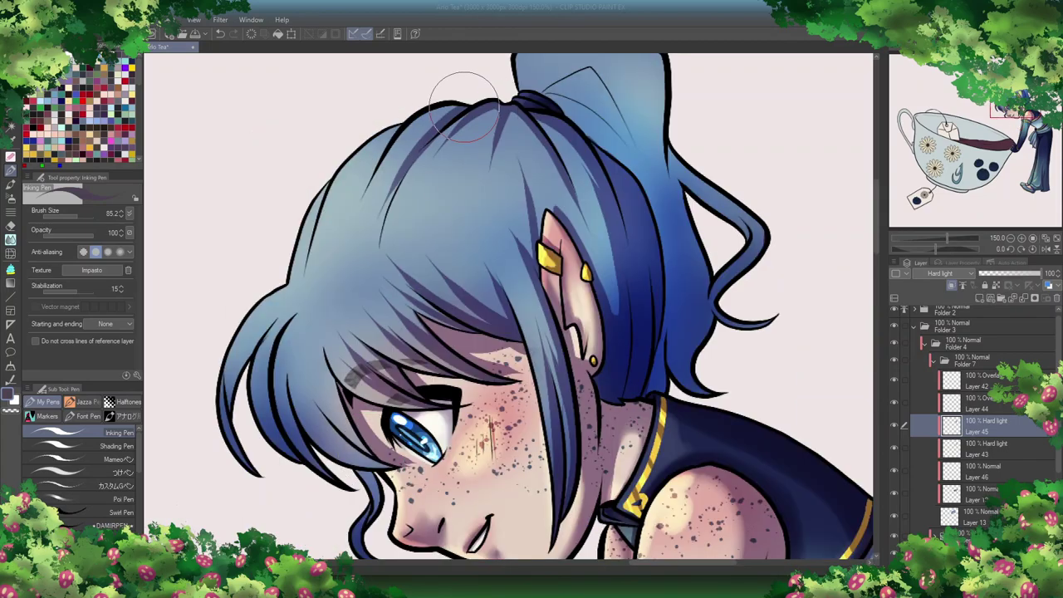
# Step: Ink shadow strands along the front of the crown, the front locks and the lower back hair
pyautogui.moveTo(470, 83)
pyautogui.mouseDown()
pyautogui.moveTo(442, 113)
pyautogui.moveTo(365, 249)
pyautogui.mouseUp()
pyautogui.moveTo(377, 455)
pyautogui.mouseDown()
pyautogui.moveTo(331, 373)
pyautogui.moveTo(307, 341)
pyautogui.mouseUp()
pyautogui.moveTo(415, 498)
pyautogui.mouseDown()
pyautogui.moveTo(370, 468)
pyautogui.moveTo(282, 374)
pyautogui.moveTo(274, 349)
pyautogui.moveTo(265, 366)
pyautogui.moveTo(295, 301)
pyautogui.moveTo(241, 357)
pyautogui.moveTo(233, 490)
pyautogui.mouseUp()
pyautogui.moveTo(416, 100); pyautogui.dragTo(324, 274)
pyautogui.moveTo(391, 116); pyautogui.dragTo(327, 231)
pyautogui.scroll(-5, 364, 269)
pyautogui.scroll(7, 883, 245)
pyautogui.moveTo(665, 499)
pyautogui.mouseDown()
pyautogui.moveTo(689, 453)
pyautogui.moveTo(581, 224)
pyautogui.moveTo(690, 455)
pyautogui.moveTo(706, 357)
pyautogui.moveTo(714, 415)
pyautogui.mouseUp()
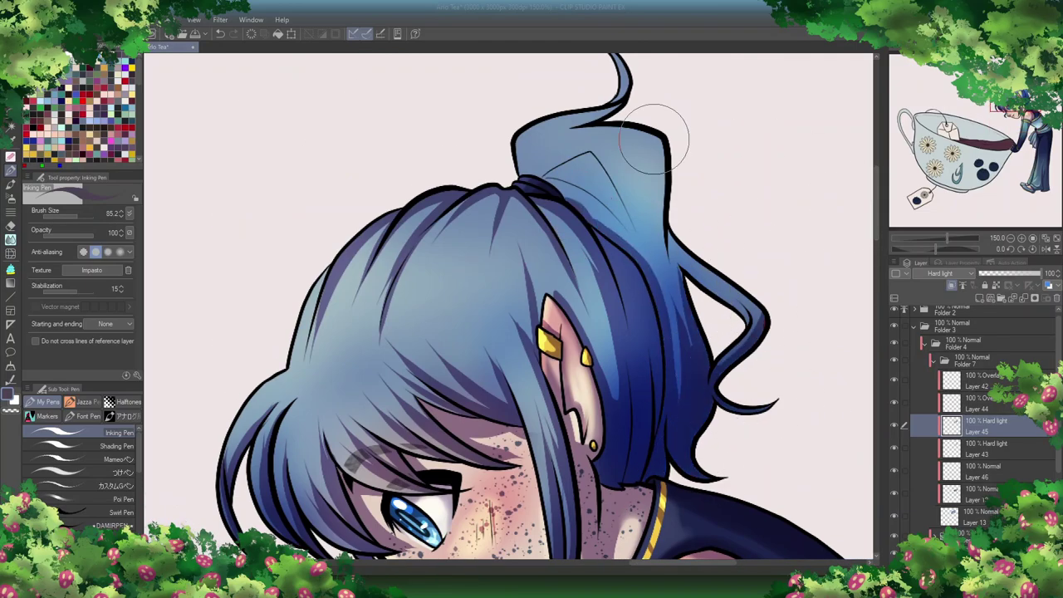
# Step: Toggle the hair shading layers to compare with the flat base, and ink shadow strands over the ponytail and loose curl on Layer 45
pyautogui.click(989, 515)
pyautogui.moveTo(893, 499); pyautogui.dragTo(895, 376)
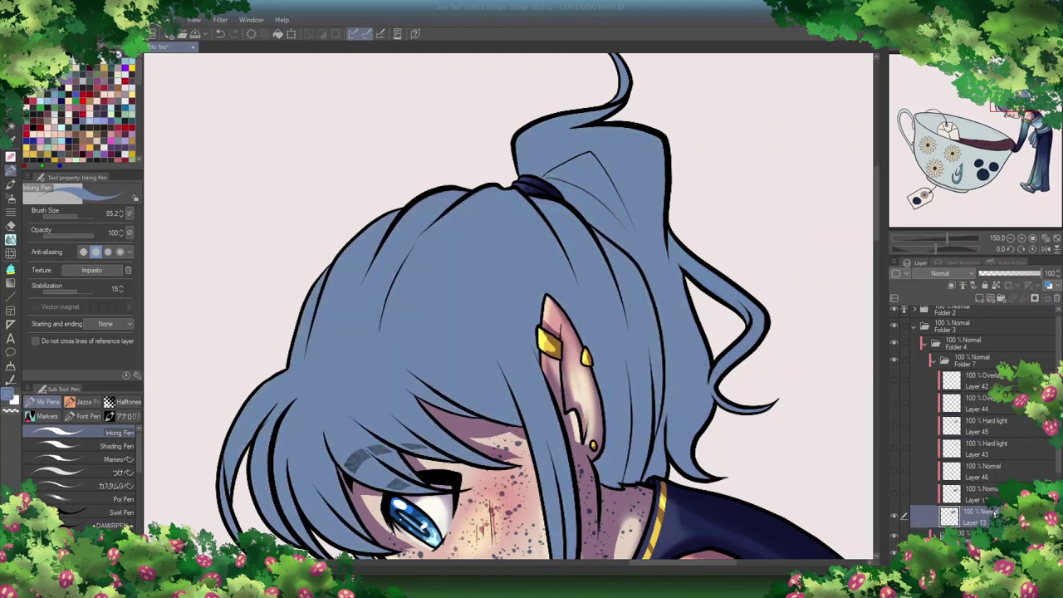
pyautogui.moveTo(892, 492); pyautogui.dragTo(895, 380)
pyautogui.click(1011, 449)
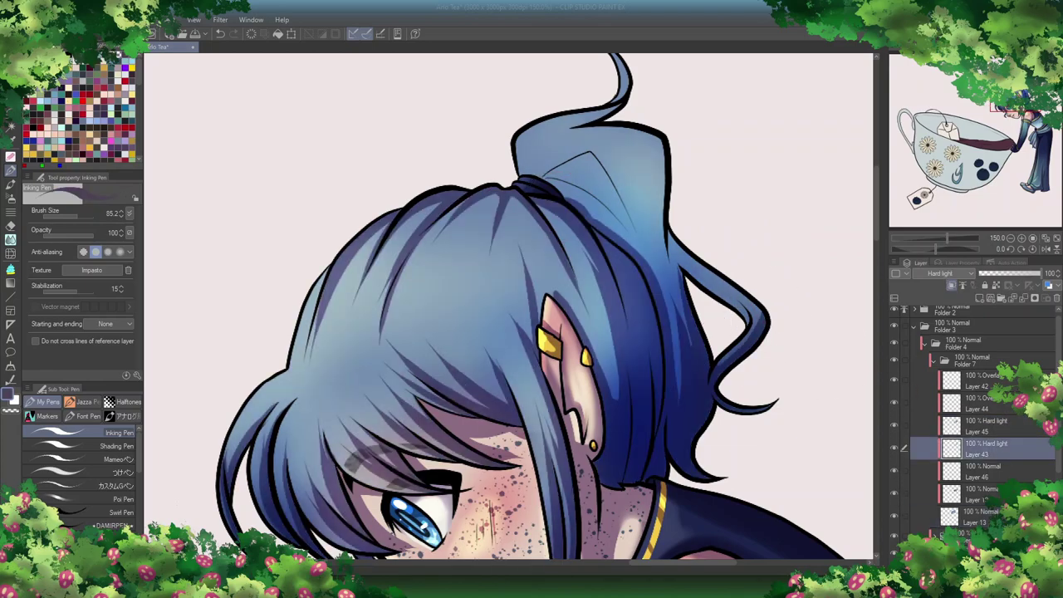
pyautogui.click(235, 37)
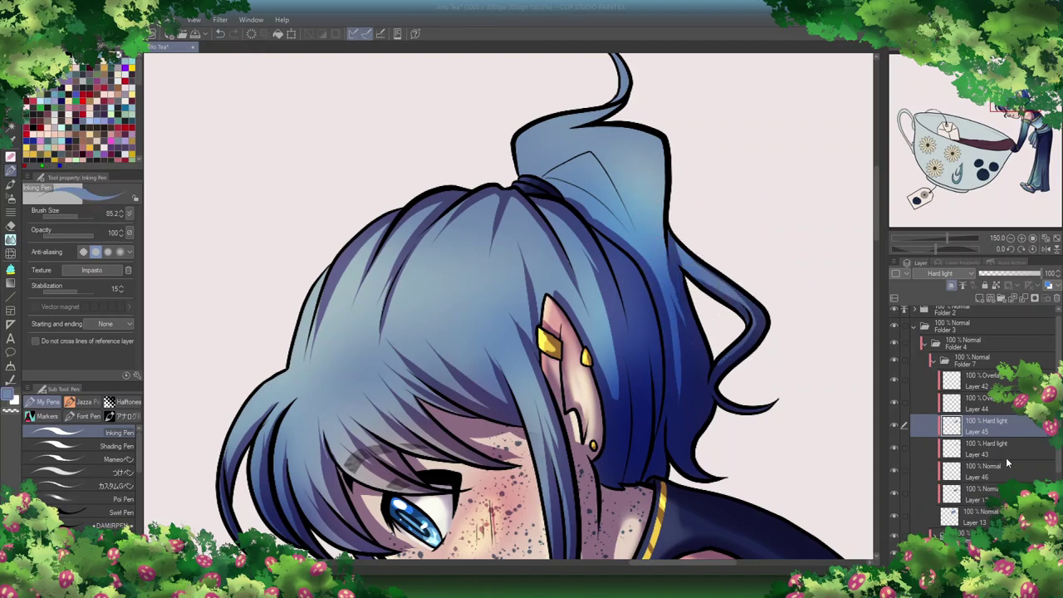
pyautogui.click(985, 517)
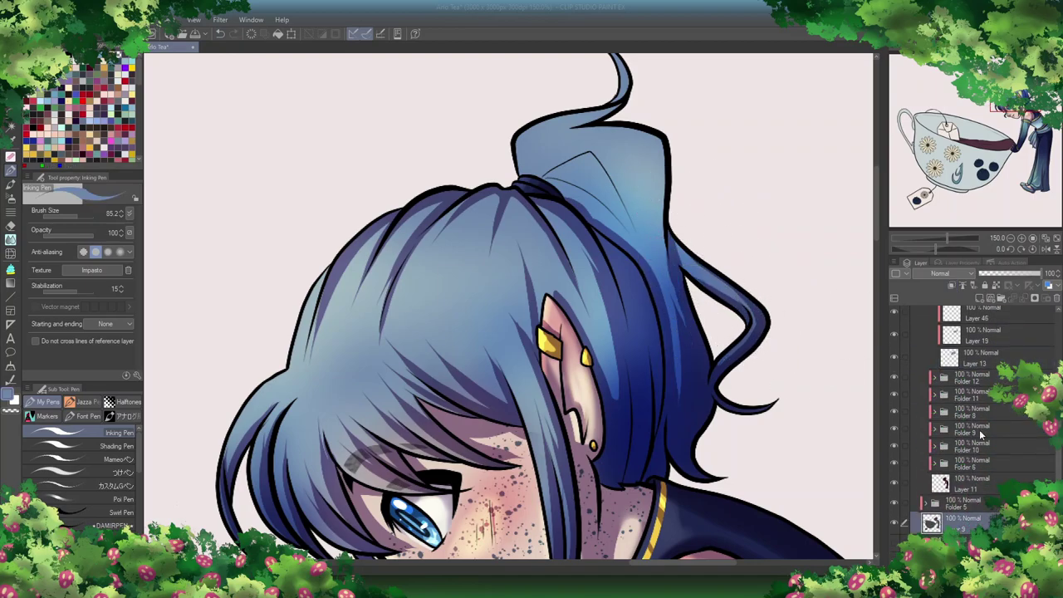
pyautogui.keyDown('ctrl'); pyautogui.keyDown('shift'); pyautogui.click(746, 320); pyautogui.keyUp('shift'); pyautogui.keyUp('ctrl')
pyautogui.moveTo(631, 125)
pyautogui.mouseDown()
pyautogui.moveTo(665, 275)
pyautogui.moveTo(578, 164)
pyautogui.mouseUp()
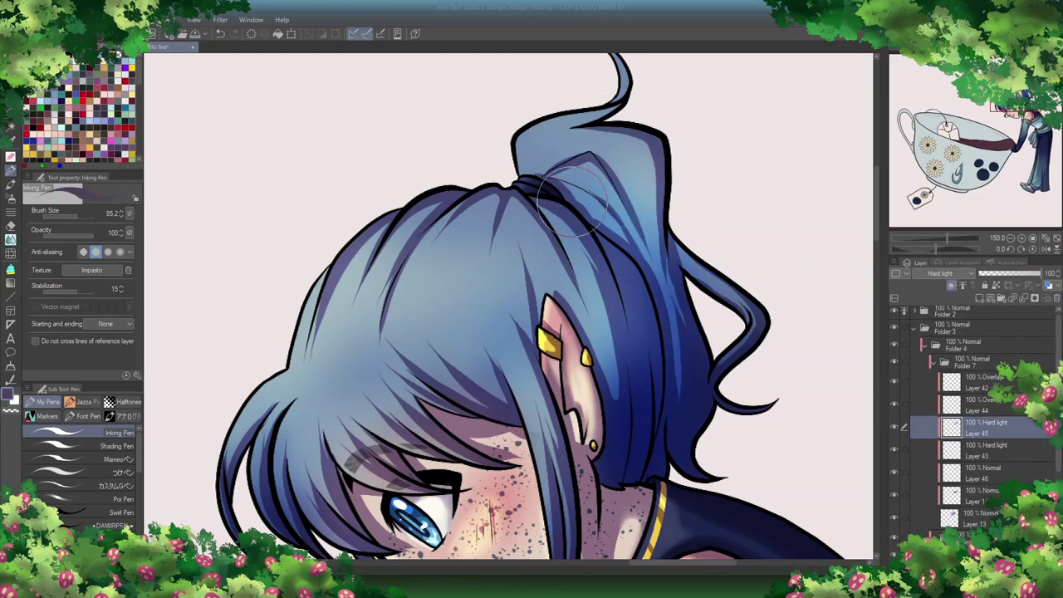
pyautogui.moveTo(879, 229); pyautogui.dragTo(878, 207)
pyautogui.moveTo(513, 215)
pyautogui.mouseDown()
pyautogui.moveTo(550, 279)
pyautogui.moveTo(647, 342)
pyautogui.moveTo(542, 286)
pyautogui.moveTo(580, 263)
pyautogui.moveTo(526, 272)
pyautogui.moveTo(624, 272)
pyautogui.mouseUp()
pyautogui.scroll(-5, 773, 270)
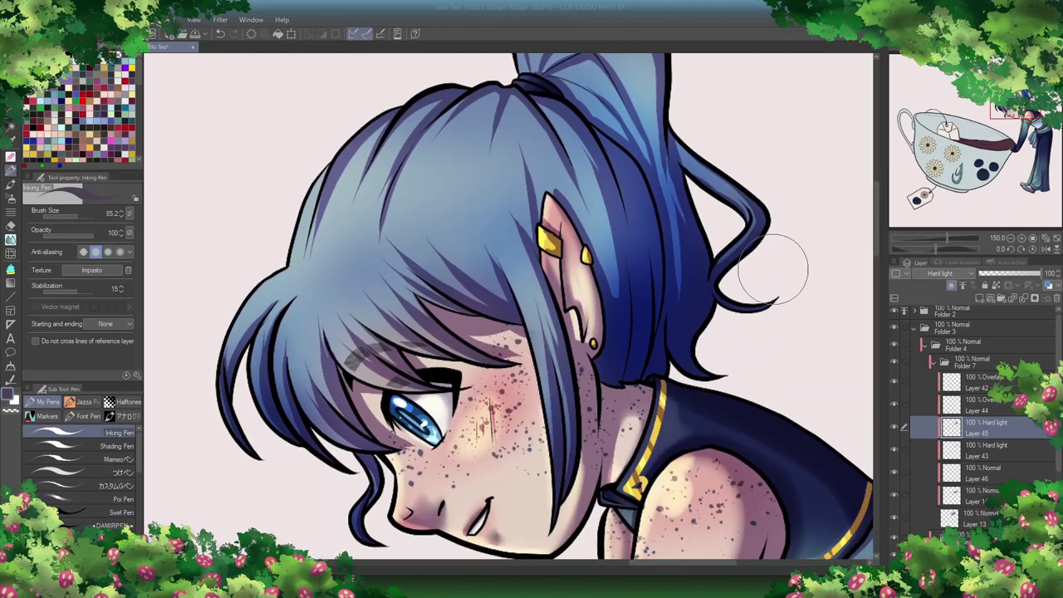
# Step: Ink pale cream highlight strands across the fringe, front locks and front of the crown on Overlay Layer 44 with Inking Pen at 85.2
pyautogui.click(989, 405)
pyautogui.press('x')
pyautogui.moveTo(229, 349)
pyautogui.mouseDown()
pyautogui.moveTo(266, 274)
pyautogui.moveTo(274, 320)
pyautogui.moveTo(254, 390)
pyautogui.moveTo(324, 257)
pyautogui.mouseUp()
pyautogui.moveTo(391, 440); pyautogui.dragTo(353, 532)
pyautogui.moveTo(352, 443)
pyautogui.mouseDown()
pyautogui.moveTo(283, 366)
pyautogui.moveTo(274, 300)
pyautogui.moveTo(349, 415)
pyautogui.mouseUp()
pyautogui.moveTo(438, 385)
pyautogui.mouseDown()
pyautogui.moveTo(345, 366)
pyautogui.moveTo(359, 374)
pyautogui.moveTo(338, 344)
pyautogui.moveTo(343, 333)
pyautogui.moveTo(375, 341)
pyautogui.moveTo(351, 320)
pyautogui.moveTo(427, 353)
pyautogui.moveTo(355, 295)
pyautogui.moveTo(382, 356)
pyautogui.moveTo(369, 129)
pyautogui.moveTo(328, 176)
pyautogui.moveTo(355, 176)
pyautogui.moveTo(426, 105)
pyautogui.moveTo(381, 156)
pyautogui.moveTo(371, 188)
pyautogui.moveTo(307, 220)
pyautogui.mouseUp()
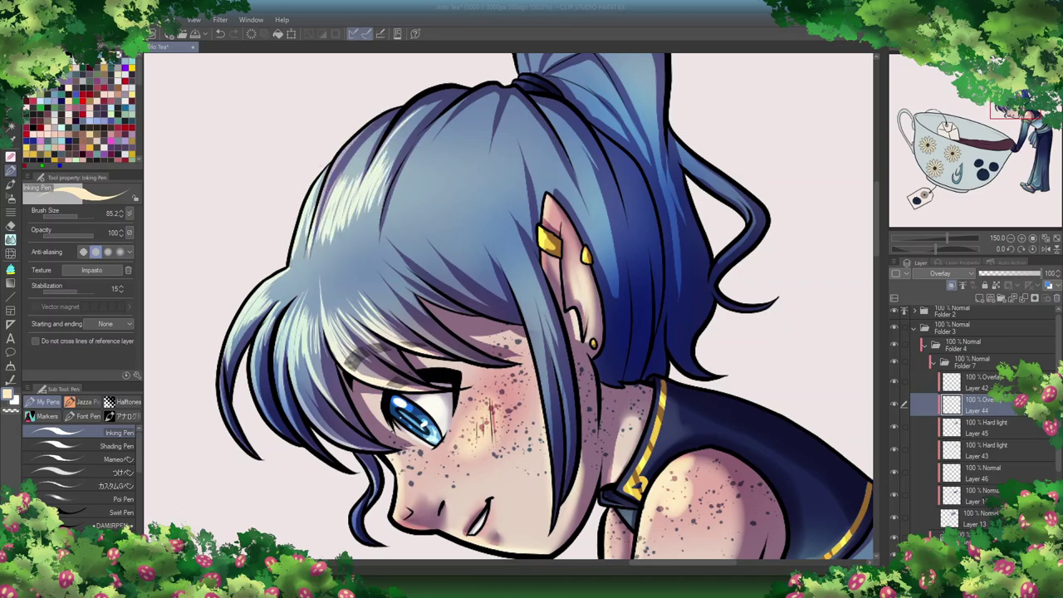
# Step: Ink fine highlight strands across the middle of the crown, the side lock and up to the hair tie
pyautogui.press('-')
pyautogui.moveTo(538, 276)
pyautogui.mouseDown()
pyautogui.moveTo(491, 357)
pyautogui.moveTo(565, 270)
pyautogui.moveTo(498, 353)
pyautogui.moveTo(544, 283)
pyautogui.moveTo(516, 341)
pyautogui.mouseUp()
pyautogui.press('e')
pyautogui.moveTo(492, 203)
pyautogui.mouseDown()
pyautogui.moveTo(440, 324)
pyautogui.moveTo(540, 216)
pyautogui.moveTo(529, 254)
pyautogui.moveTo(565, 237)
pyautogui.mouseUp()
pyautogui.hotkey('ctrl', '@')
pyautogui.moveTo(582, 192)
pyautogui.mouseDown()
pyautogui.moveTo(552, 144)
pyautogui.moveTo(582, 147)
pyautogui.moveTo(616, 289)
pyautogui.moveTo(500, 91)
pyautogui.moveTo(410, 162)
pyautogui.moveTo(435, 135)
pyautogui.moveTo(416, 203)
pyautogui.moveTo(469, 179)
pyautogui.moveTo(493, 138)
pyautogui.moveTo(460, 139)
pyautogui.moveTo(448, 178)
pyautogui.moveTo(527, 108)
pyautogui.mouseUp()
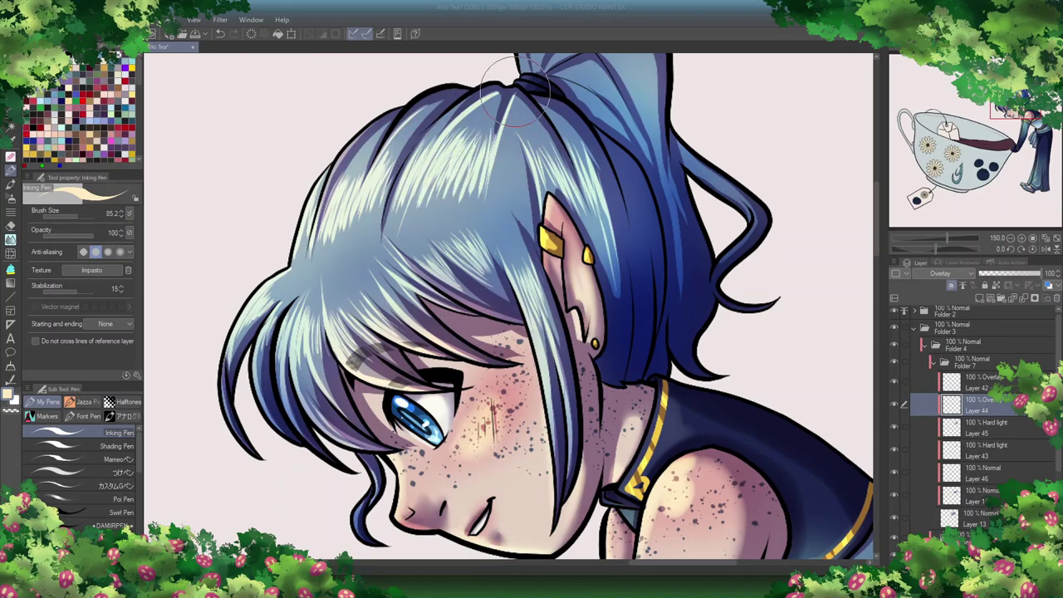
pyautogui.moveTo(490, 174); pyautogui.dragTo(519, 117)
pyautogui.moveTo(498, 216); pyautogui.dragTo(532, 158)
# Step: Ink highlight strands over the ponytail, its curled tip, the loose curl and the back hair
pyautogui.scroll(5, 867, 238)
pyautogui.moveTo(582, 299)
pyautogui.mouseDown()
pyautogui.moveTo(633, 482)
pyautogui.moveTo(629, 552)
pyautogui.moveTo(619, 348)
pyautogui.moveTo(646, 523)
pyautogui.moveTo(658, 425)
pyautogui.moveTo(619, 325)
pyautogui.moveTo(660, 412)
pyautogui.mouseUp()
pyautogui.moveTo(506, 241)
pyautogui.mouseDown()
pyautogui.moveTo(563, 166)
pyautogui.moveTo(539, 241)
pyautogui.mouseUp()
pyautogui.press('-')
pyautogui.press('-')
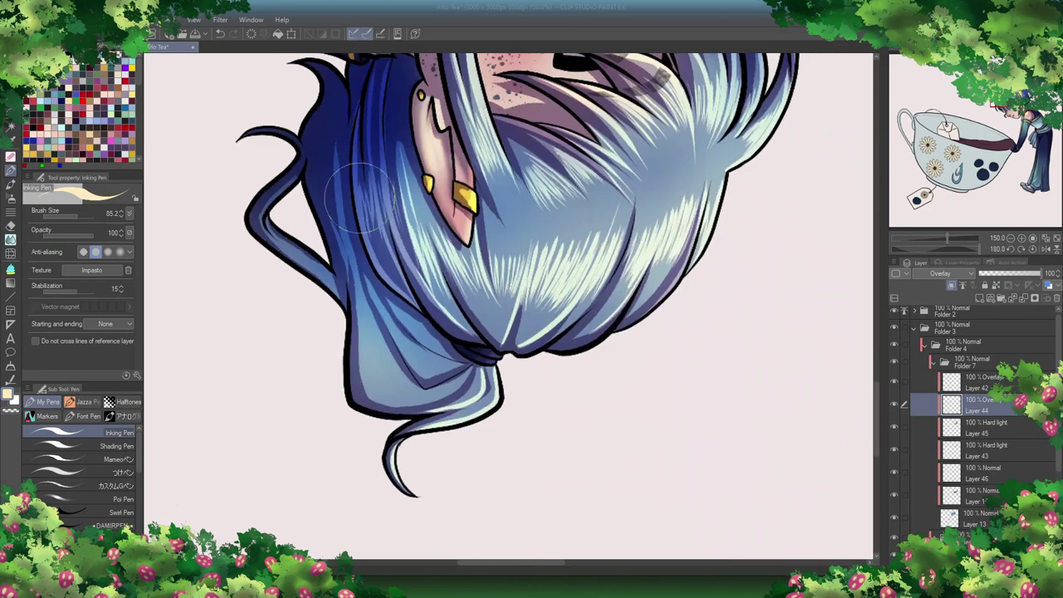
pyautogui.moveTo(340, 239)
pyautogui.mouseDown()
pyautogui.moveTo(324, 88)
pyautogui.moveTo(345, 251)
pyautogui.moveTo(336, 122)
pyautogui.moveTo(357, 217)
pyautogui.moveTo(344, 218)
pyautogui.moveTo(369, 261)
pyautogui.moveTo(333, 254)
pyautogui.moveTo(323, 283)
pyautogui.moveTo(347, 309)
pyautogui.moveTo(287, 224)
pyautogui.mouseUp()
pyautogui.moveTo(260, 130)
pyautogui.mouseDown()
pyautogui.moveTo(295, 164)
pyautogui.moveTo(263, 223)
pyautogui.moveTo(304, 67)
pyautogui.moveTo(304, 138)
pyautogui.moveTo(327, 71)
pyautogui.mouseUp()
pyautogui.hotkey('ctrl', '@')
pyautogui.moveTo(619, 179)
pyautogui.mouseDown()
pyautogui.moveTo(580, 214)
pyautogui.moveTo(642, 278)
pyautogui.moveTo(641, 233)
pyautogui.moveTo(657, 259)
pyautogui.moveTo(599, 275)
pyautogui.mouseUp()
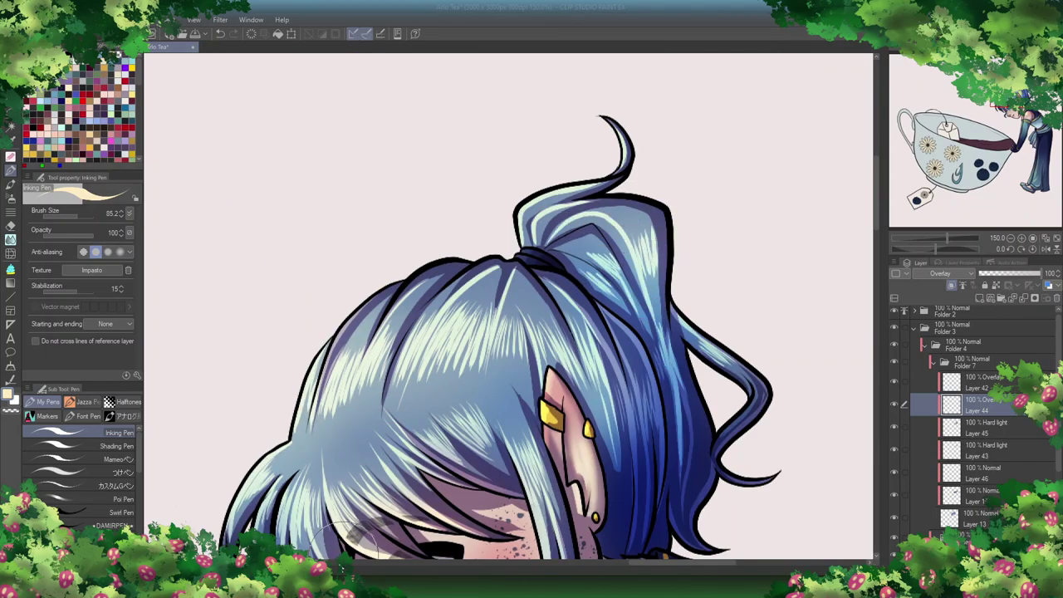
# Step: Open Folder 14 inside Folder 5 and add clipped Hard light Layer 47 and Overlay Layer 48 above the teacup's base colour
pyautogui.hotkey('ctrl', '-')
pyautogui.hotkey('ctrl', '-')
pyautogui.press('b')
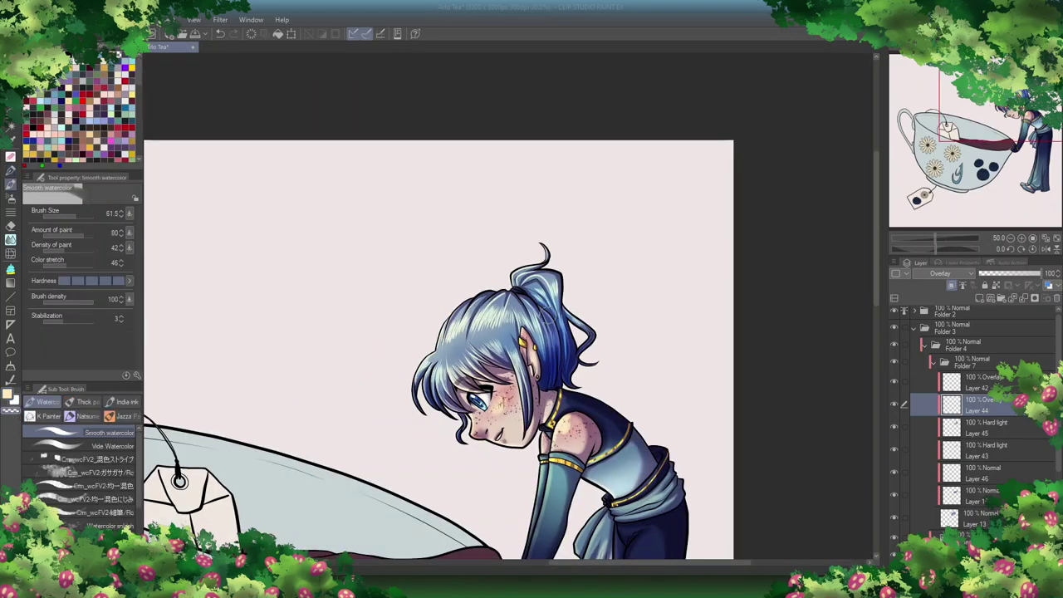
pyautogui.scroll(-3, 563, 259)
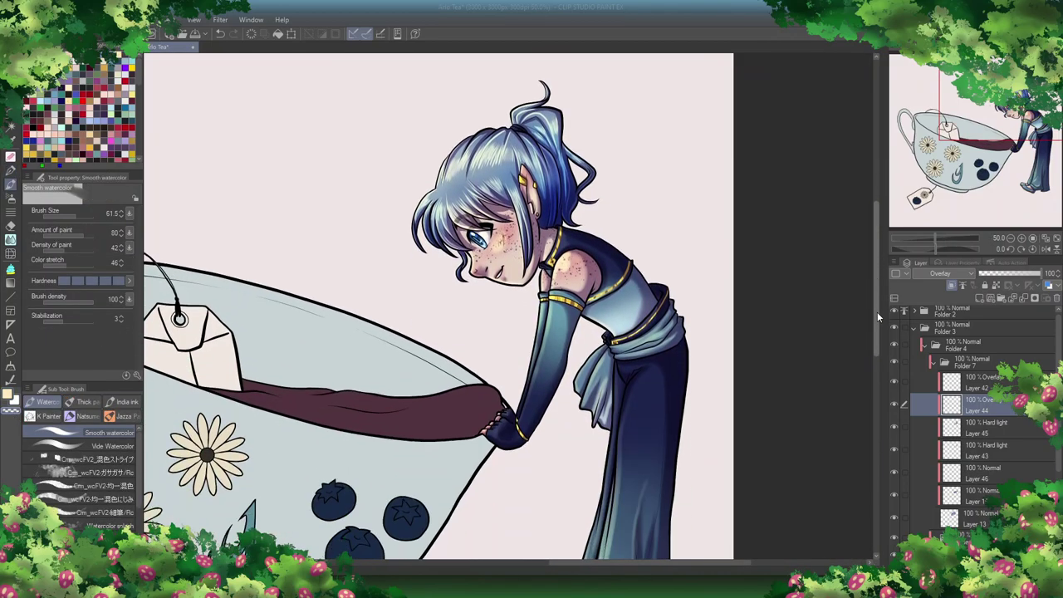
pyautogui.click(932, 362)
pyautogui.click(933, 363)
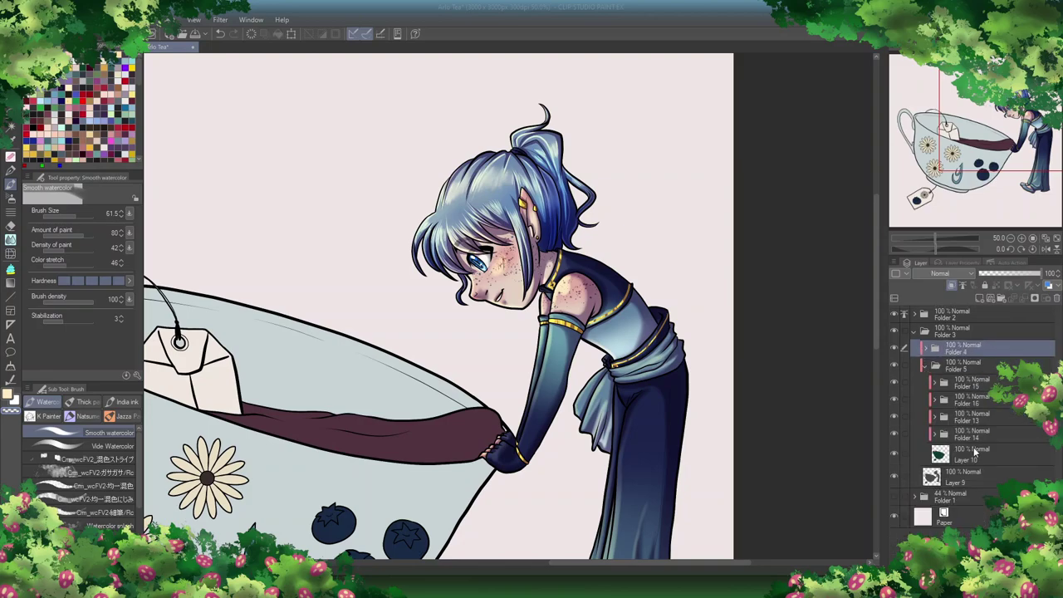
pyautogui.click(973, 449)
pyautogui.click(940, 273)
pyautogui.click(928, 433)
# Step: Ink a broad purple shadow along the teacup's outer underside and foot on Layer 47 with Inking Pen at 85.2
pyautogui.press('p')
pyautogui.scroll(-3, 439, 306)
pyautogui.moveTo(376, 215)
pyautogui.mouseDown()
pyautogui.moveTo(453, 249)
pyautogui.moveTo(490, 287)
pyautogui.mouseUp()
pyautogui.moveTo(448, 258); pyautogui.dragTo(497, 293)
pyautogui.hscroll(-3, 501, 403)
pyautogui.moveTo(219, 453)
pyautogui.mouseDown()
pyautogui.moveTo(229, 469)
pyautogui.moveTo(509, 434)
pyautogui.moveTo(584, 344)
pyautogui.moveTo(406, 526)
pyautogui.mouseUp()
pyautogui.moveTo(299, 508)
pyautogui.mouseDown()
pyautogui.moveTo(378, 511)
pyautogui.moveTo(550, 399)
pyautogui.moveTo(581, 357)
pyautogui.mouseUp()
pyautogui.moveTo(593, 228); pyautogui.dragTo(461, 254)
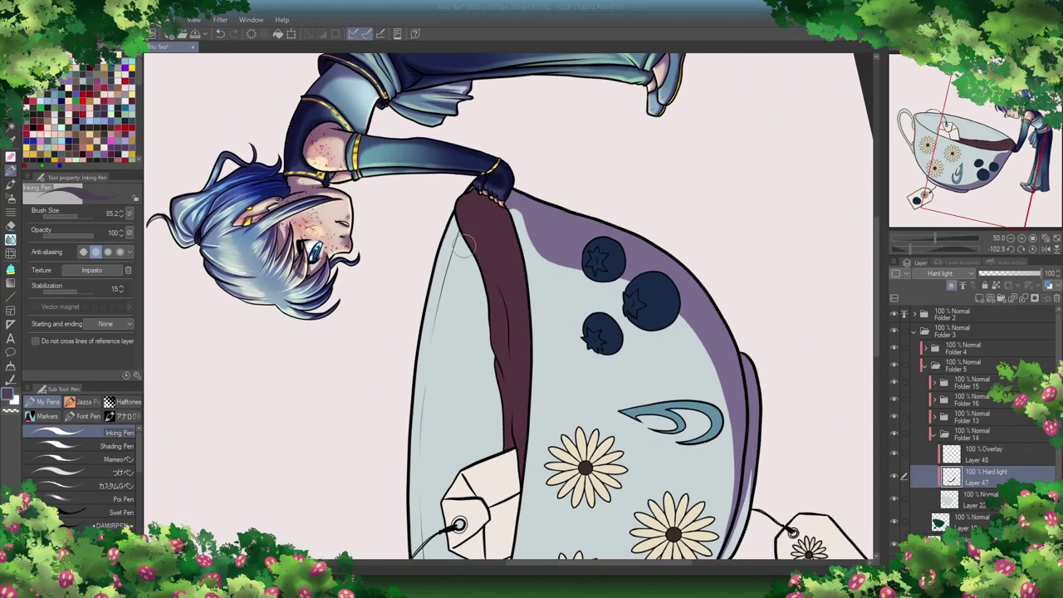
# Step: Ink a purple shadow on the teacup's inner wall near the fairy and beside the tea bag, trimming its edge with the eraser
pyautogui.moveTo(468, 215); pyautogui.dragTo(432, 349)
pyautogui.moveTo(470, 221); pyautogui.dragTo(419, 447)
pyautogui.press('e')
pyautogui.moveTo(432, 316); pyautogui.dragTo(424, 415)
pyautogui.press('p')
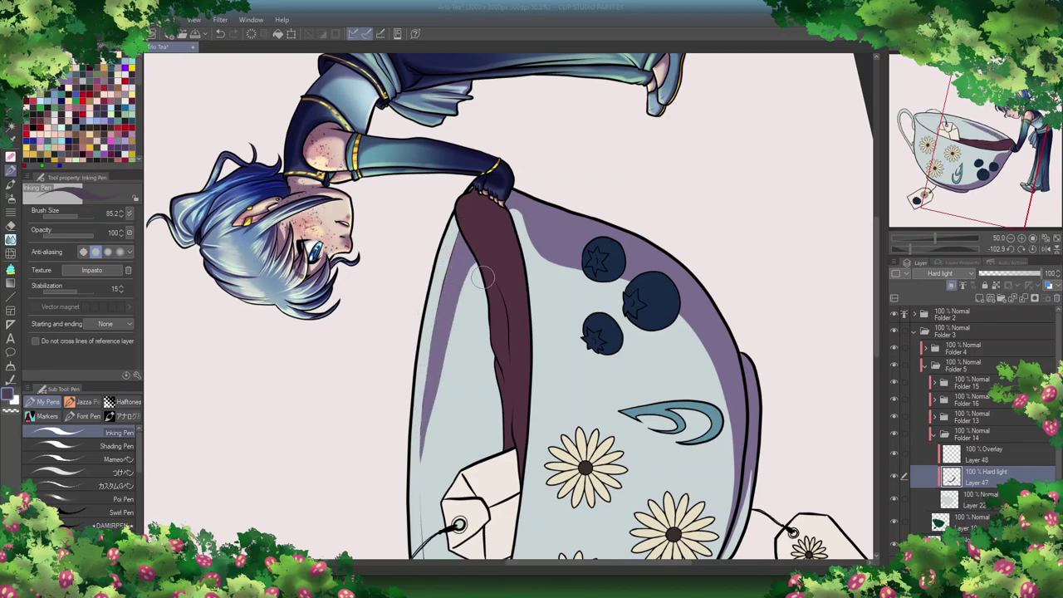
pyautogui.hotkey('ctrl', '0')
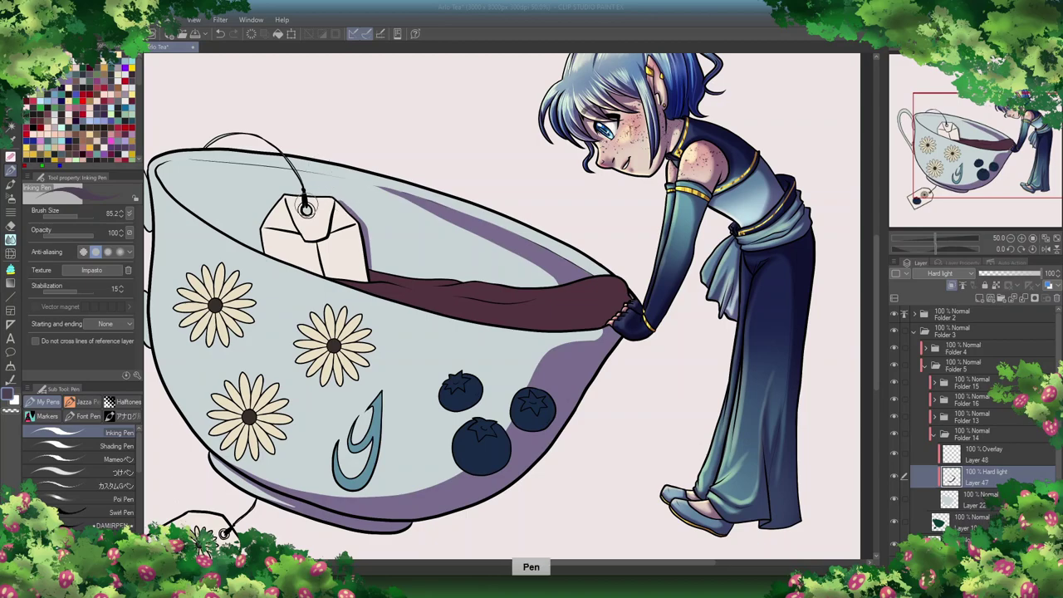
# Step: Ink shadows inside the teacup's rim at the handle end and along the handle, tidying them with the eraser
pyautogui.moveTo(307, 208); pyautogui.dragTo(385, 208)
pyautogui.press('e')
pyautogui.press('p')
pyautogui.press('e')
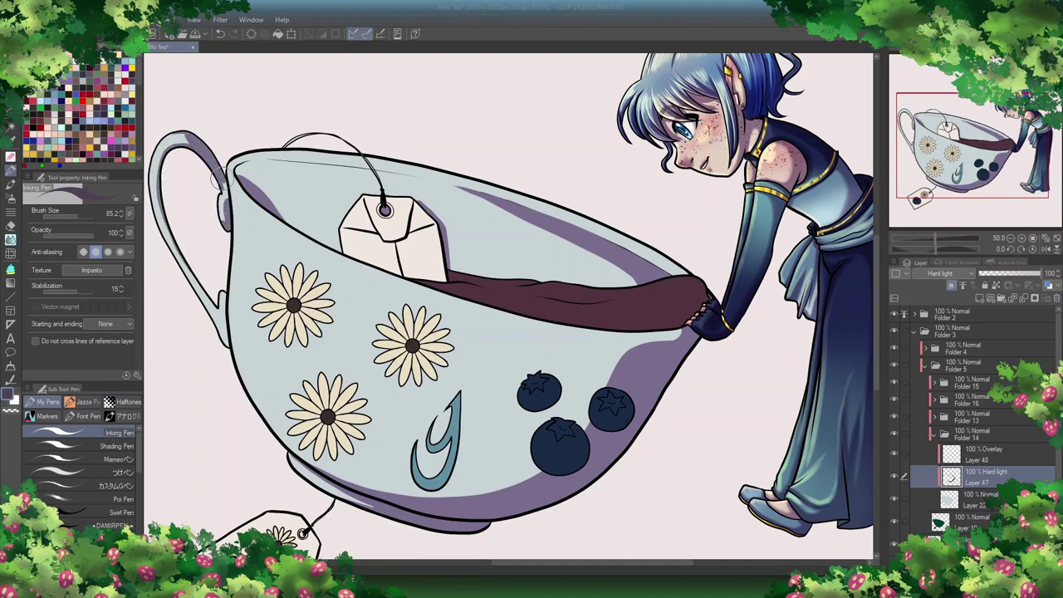
pyautogui.press('p')
pyautogui.press('p')
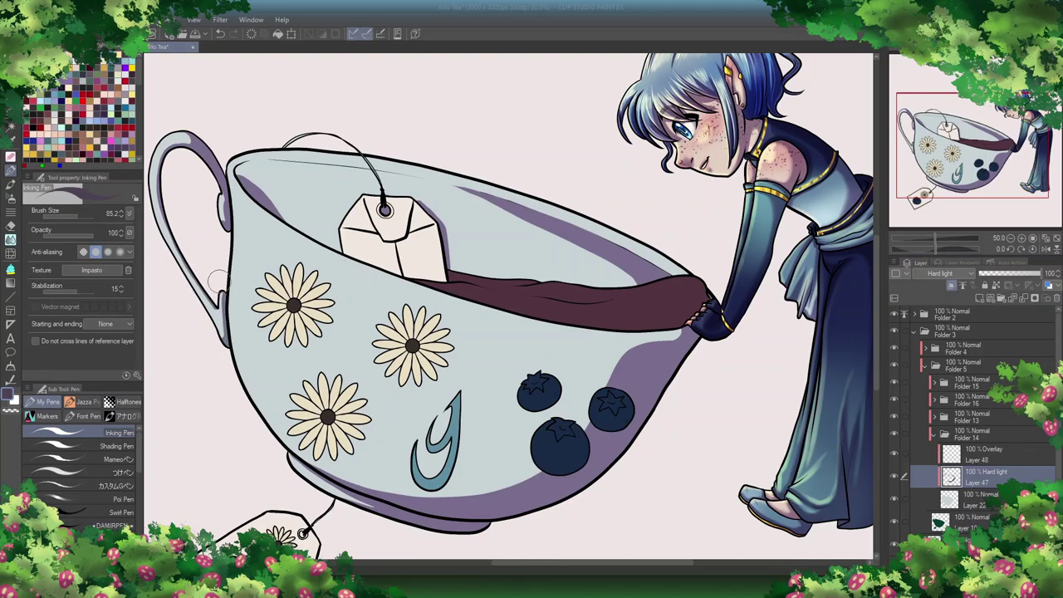
# Step: Soften the shadows on the teacup's inner wall with the Smooth watercolor brush, starting at size 163.7
pyautogui.press('b')
pyautogui.press('e')
pyautogui.press('b')
pyautogui.hotkey('ctrl', 'z')
pyautogui.moveTo(241, 170); pyautogui.dragTo(324, 237)
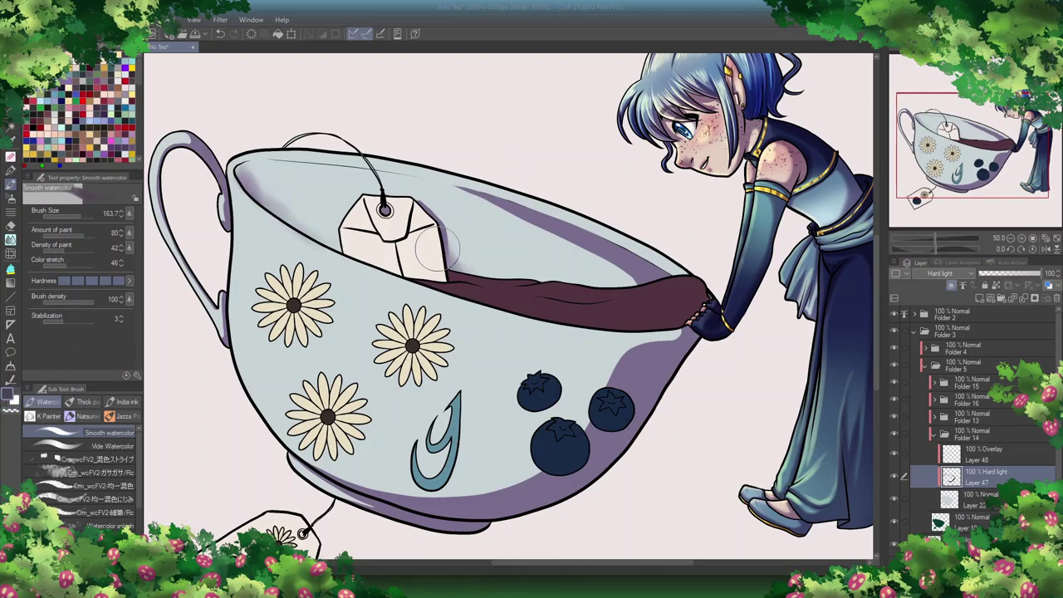
pyautogui.moveTo(633, 282)
pyautogui.mouseDown()
pyautogui.moveTo(424, 283)
pyautogui.moveTo(407, 349)
pyautogui.moveTo(478, 187)
pyautogui.mouseUp()
pyautogui.click(101, 48)
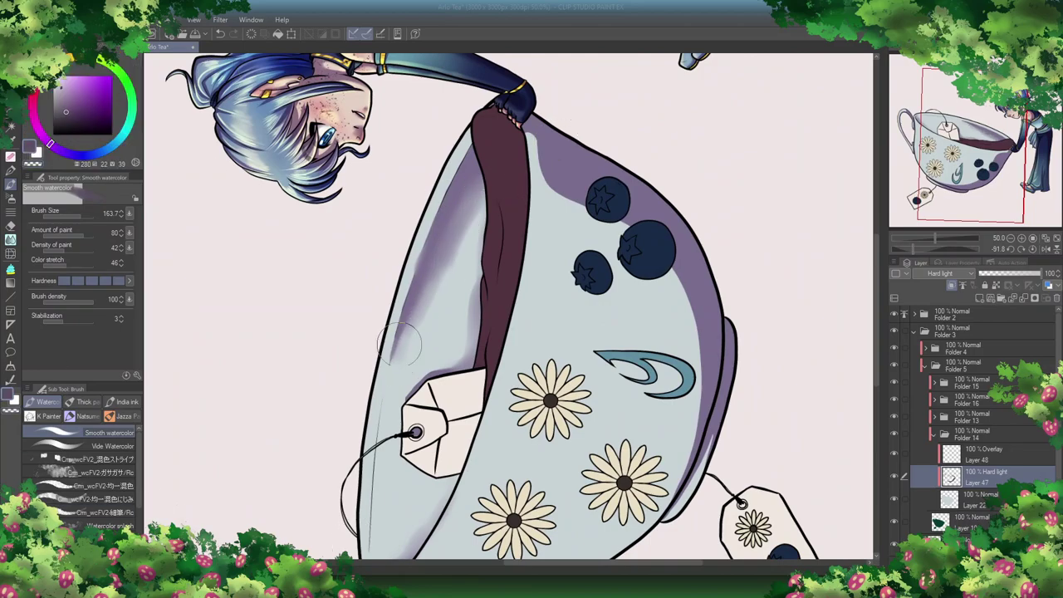
pyautogui.moveTo(438, 270)
pyautogui.mouseDown()
pyautogui.moveTo(404, 314)
pyautogui.moveTo(490, 170)
pyautogui.mouseUp()
pyautogui.hotkey('ctrl', '0')
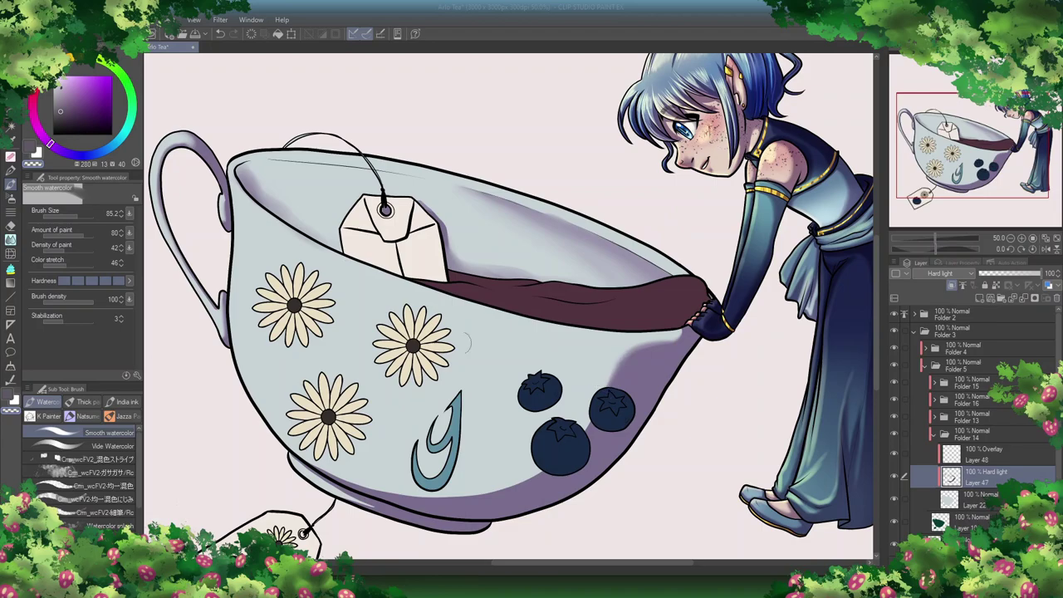
# Step: Blend the purple shadow along the teacup's outer underside with the Smooth watercolor brush at size 182.5
pyautogui.press('p')
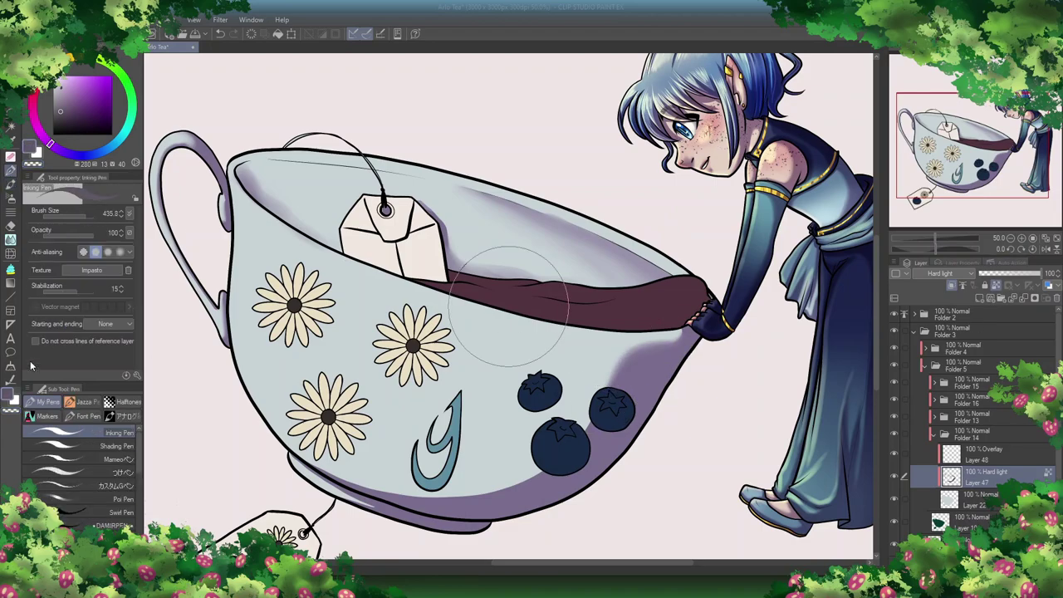
pyautogui.press('b')
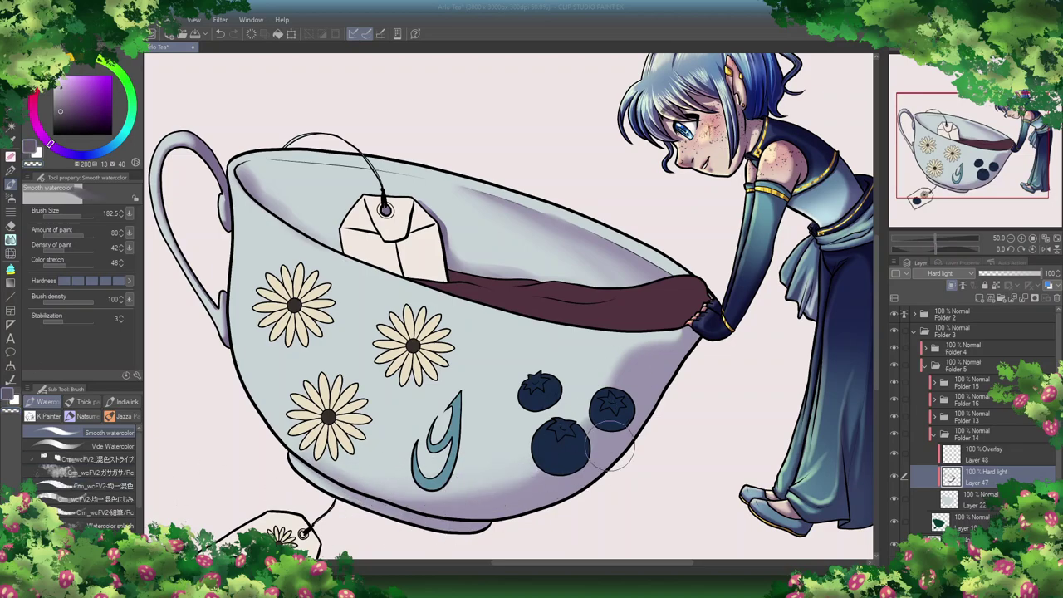
# Step: Ink thin purple shadows around the three blueberries and along the blue swirl motif with the Inking Pen at 85.2
pyautogui.press('p')
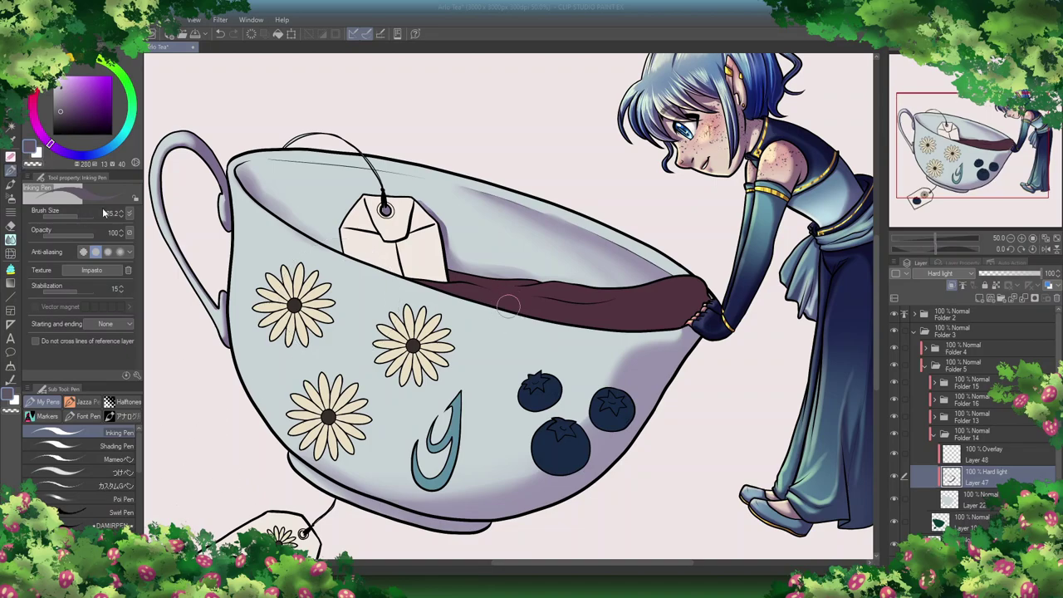
pyautogui.scroll(3, 509, 307)
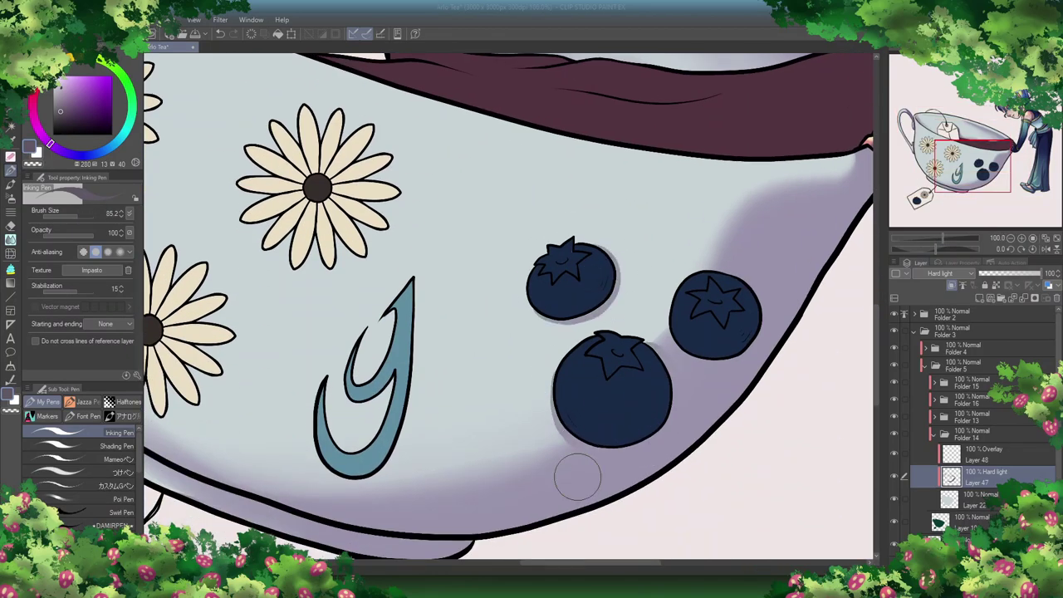
pyautogui.click(104, 46)
pyautogui.moveTo(557, 374)
pyautogui.mouseDown()
pyautogui.moveTo(624, 454)
pyautogui.moveTo(665, 369)
pyautogui.moveTo(578, 440)
pyautogui.moveTo(674, 334)
pyautogui.moveTo(701, 361)
pyautogui.moveTo(757, 306)
pyautogui.moveTo(760, 358)
pyautogui.mouseUp()
pyautogui.moveTo(527, 294)
pyautogui.mouseDown()
pyautogui.moveTo(592, 315)
pyautogui.moveTo(571, 256)
pyautogui.mouseUp()
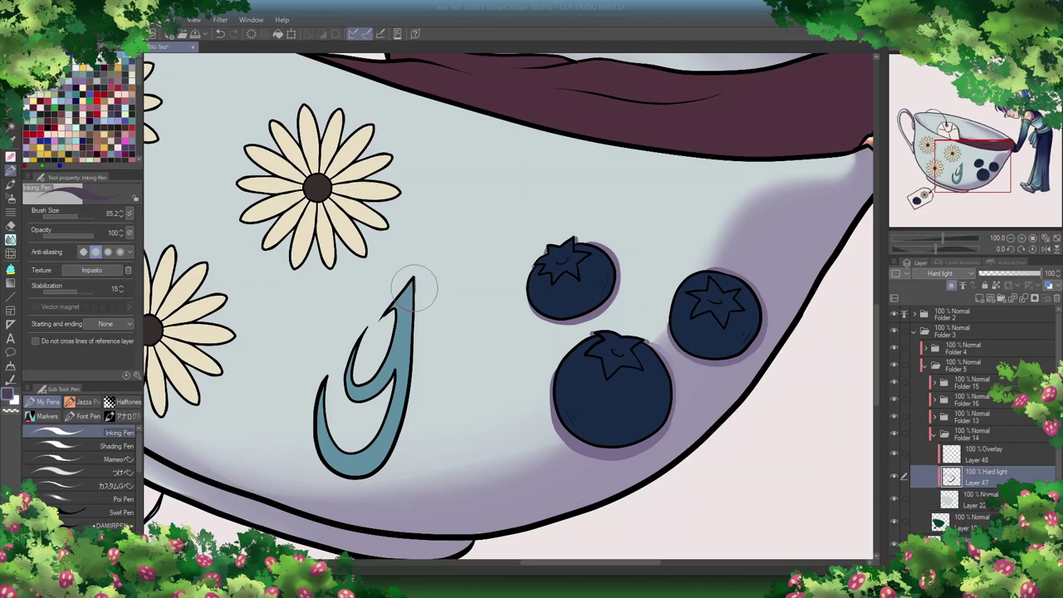
pyautogui.moveTo(418, 285)
pyautogui.mouseDown()
pyautogui.moveTo(391, 465)
pyautogui.moveTo(320, 374)
pyautogui.moveTo(353, 320)
pyautogui.moveTo(516, 308)
pyautogui.moveTo(473, 307)
pyautogui.mouseUp()
# Step: Soften the shadows around the blueberries and the blue swirl with the Smooth watercolor brush at 68.5
pyautogui.press('b')
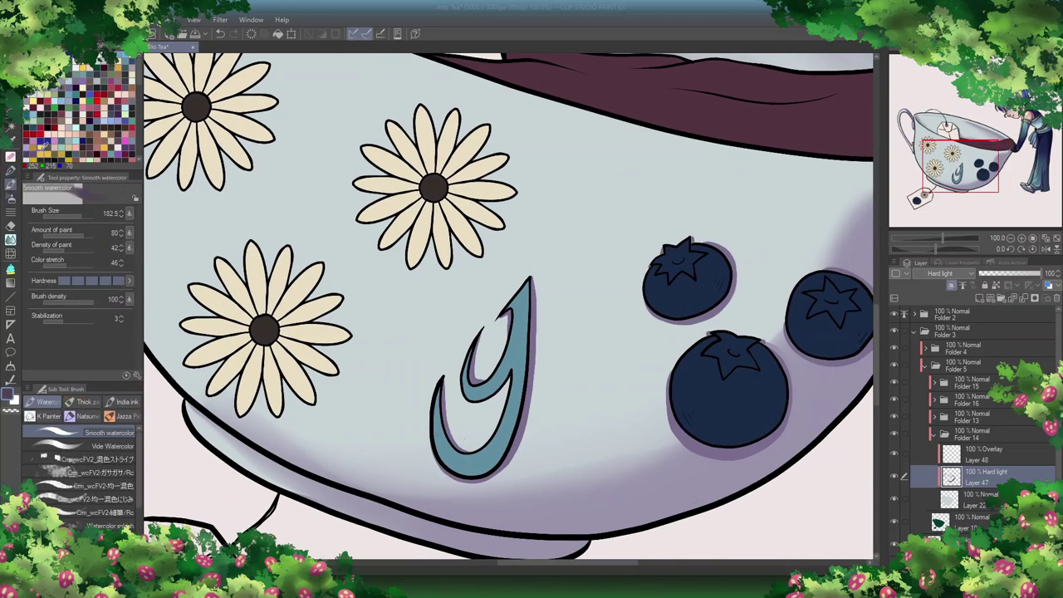
pyautogui.moveTo(665, 366)
pyautogui.mouseDown()
pyautogui.moveTo(683, 443)
pyautogui.moveTo(771, 438)
pyautogui.moveTo(773, 353)
pyautogui.mouseUp()
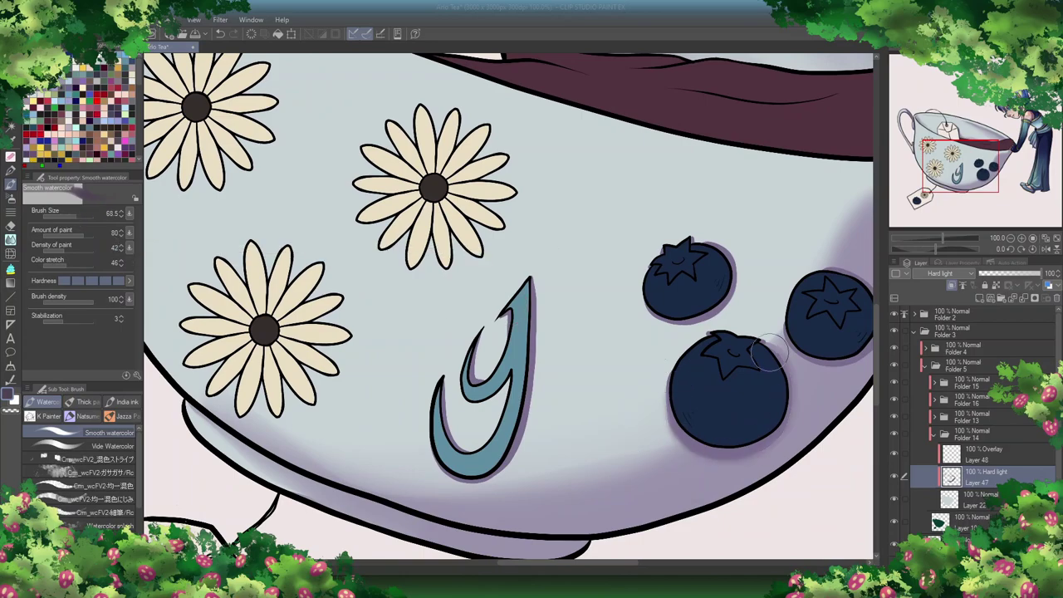
pyautogui.moveTo(648, 297)
pyautogui.mouseDown()
pyautogui.moveTo(702, 315)
pyautogui.moveTo(719, 250)
pyautogui.mouseUp()
pyautogui.moveTo(794, 324); pyautogui.dragTo(592, 324)
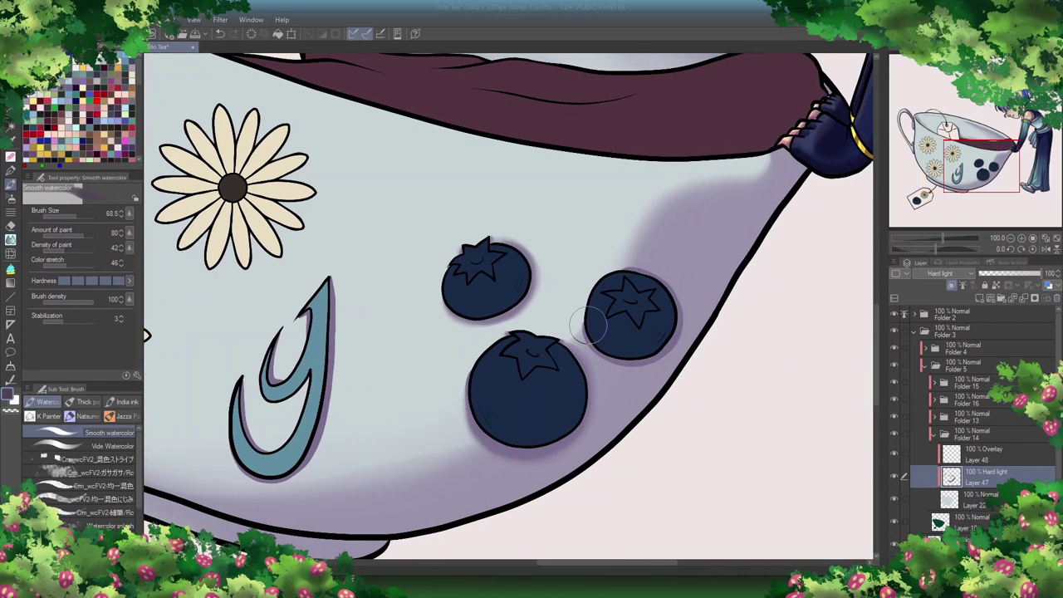
pyautogui.moveTo(287, 402); pyautogui.dragTo(575, 402)
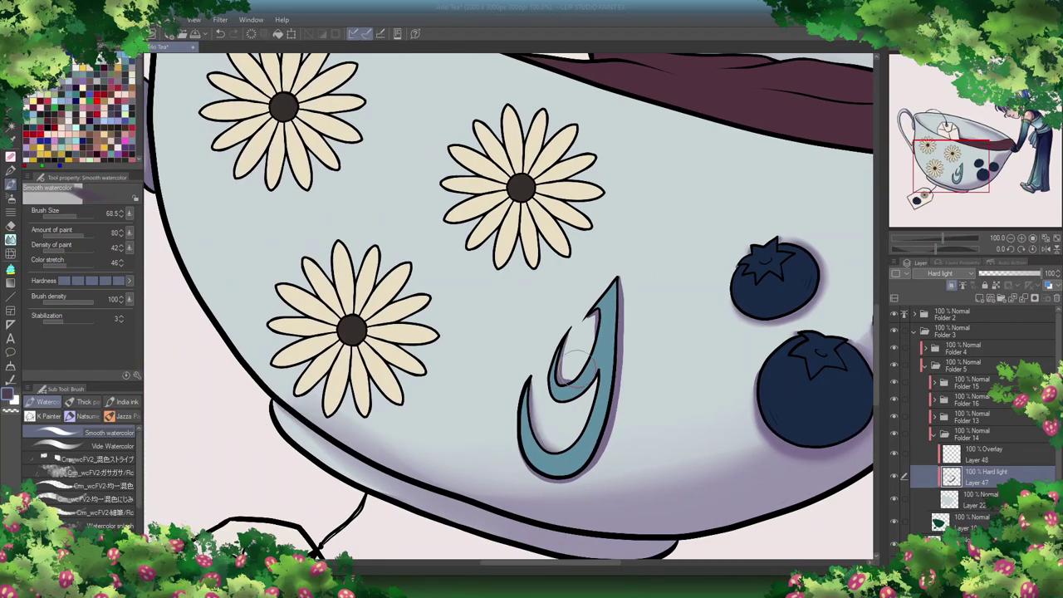
pyautogui.moveTo(590, 349); pyautogui.dragTo(570, 480)
# Step: Paint soft purple shadows around the petals of the three daisies on the cup with Smooth watercolor at 35.7
pyautogui.scroll(3, 629, 291)
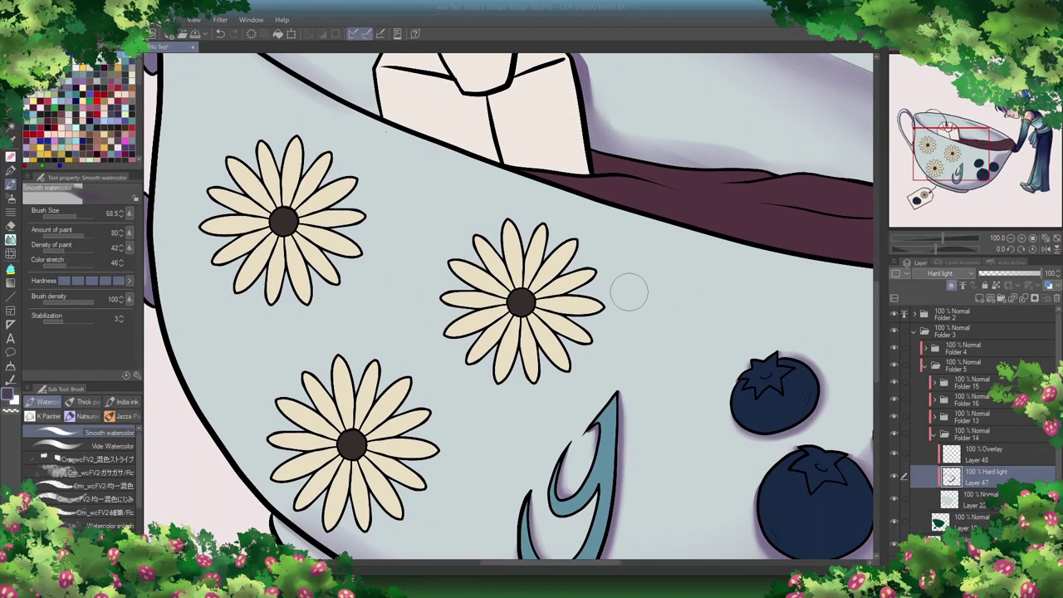
pyautogui.moveTo(500, 330)
pyautogui.mouseDown()
pyautogui.moveTo(540, 339)
pyautogui.moveTo(563, 307)
pyautogui.moveTo(598, 299)
pyautogui.moveTo(592, 261)
pyautogui.mouseUp()
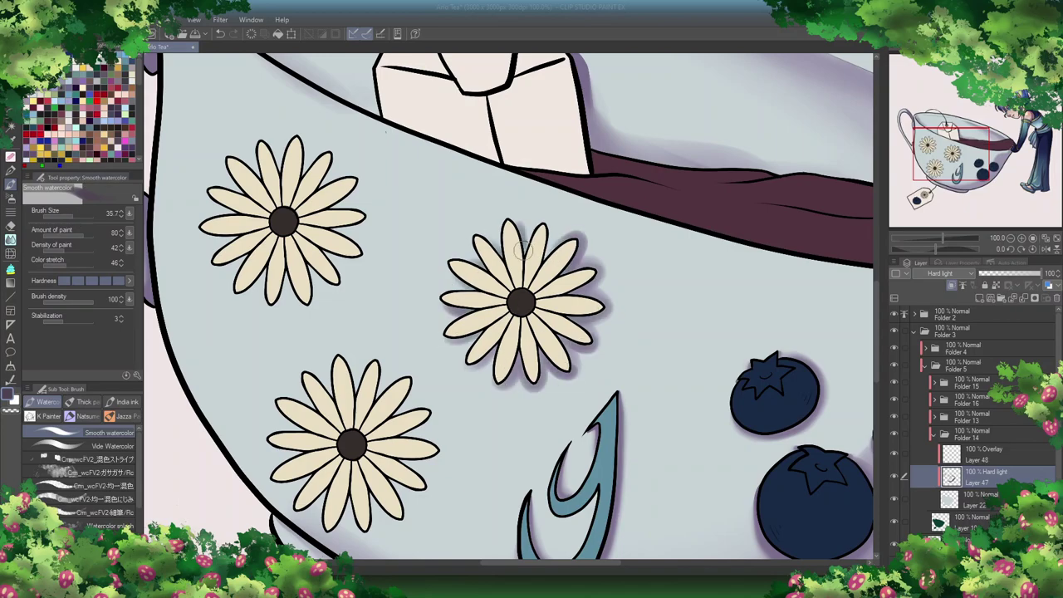
pyautogui.moveTo(372, 508); pyautogui.dragTo(399, 487)
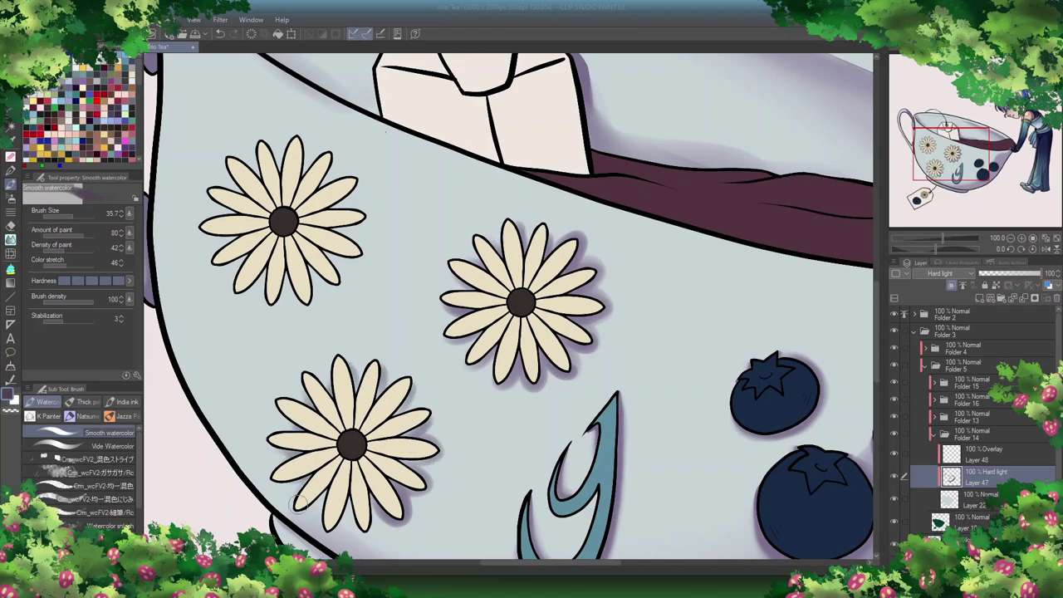
pyautogui.hscroll(-2, 628, 582)
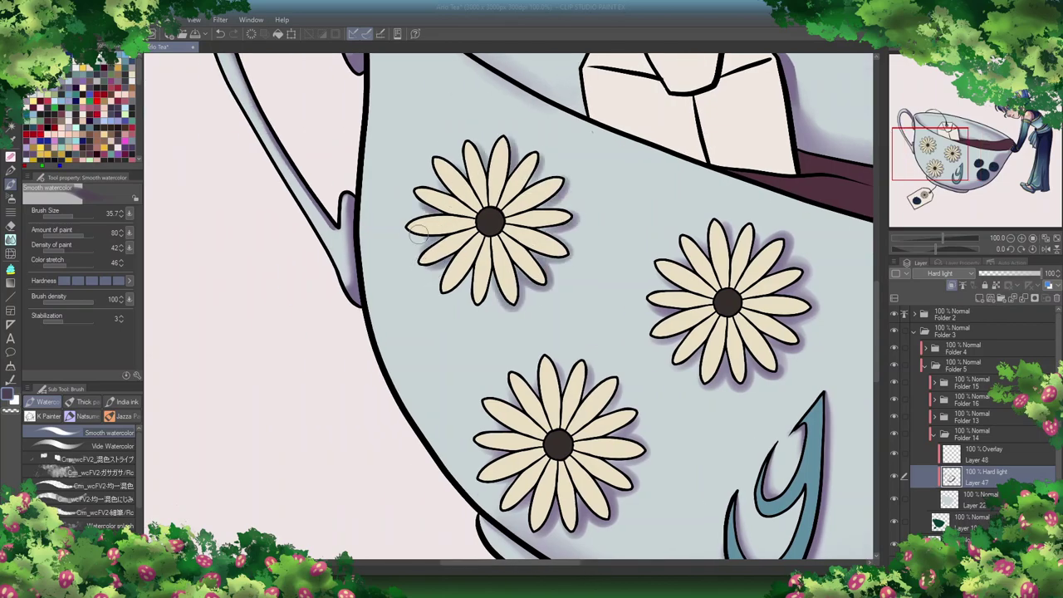
# Step: Paint pale highlights beside the daisies, swirl and blueberries on the Overlay layer, Layer 48, with Smooth watercolor at 55.1
pyautogui.hotkey('ctrl', '-')
pyautogui.moveTo(232, 588)
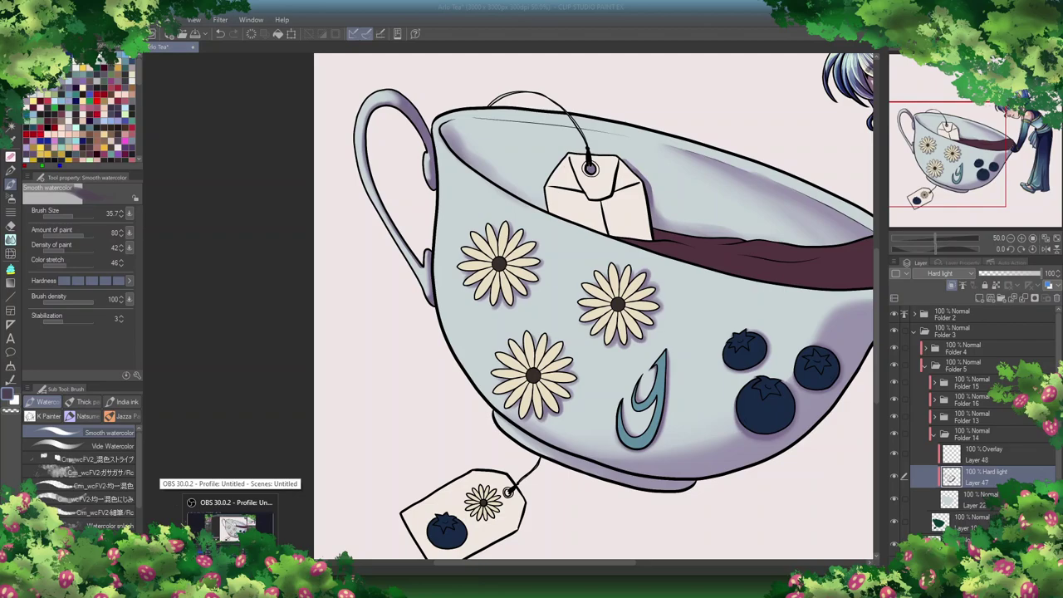
pyautogui.click(1001, 453)
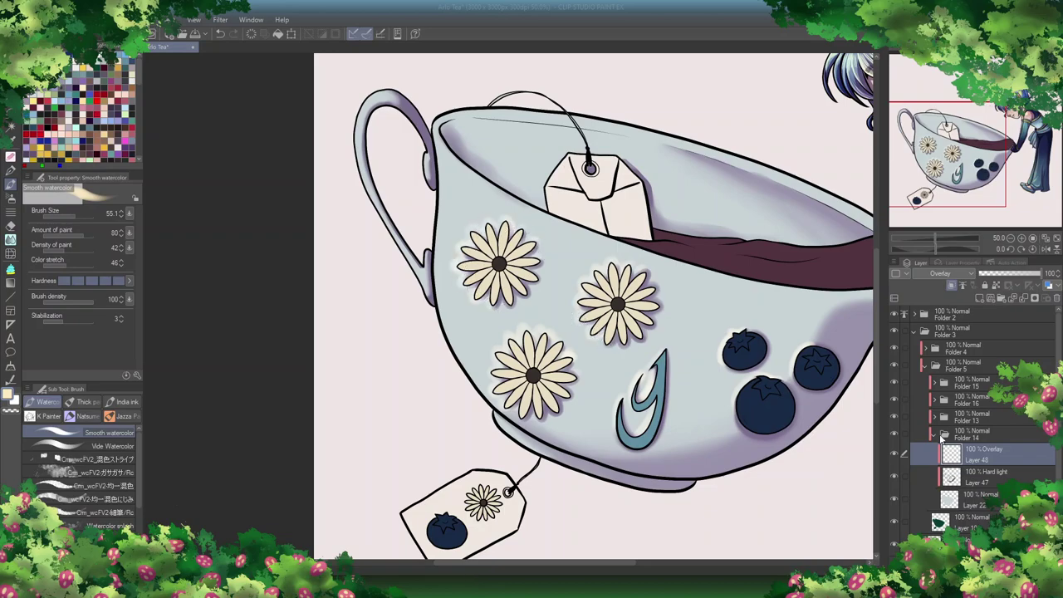
pyautogui.hotkey('ctrl', 'z')
# Step: Add a clipped Hard light layer above Layer 21 in Folder 13 and ink dark shadows on the tea's ripples and lower edge
pyautogui.moveTo(671, 249)
pyautogui.mouseDown()
pyautogui.moveTo(469, 250)
pyautogui.moveTo(469, 370)
pyautogui.mouseUp()
pyautogui.press('p')
pyautogui.hotkey('ctrl', 'shift', 'n')
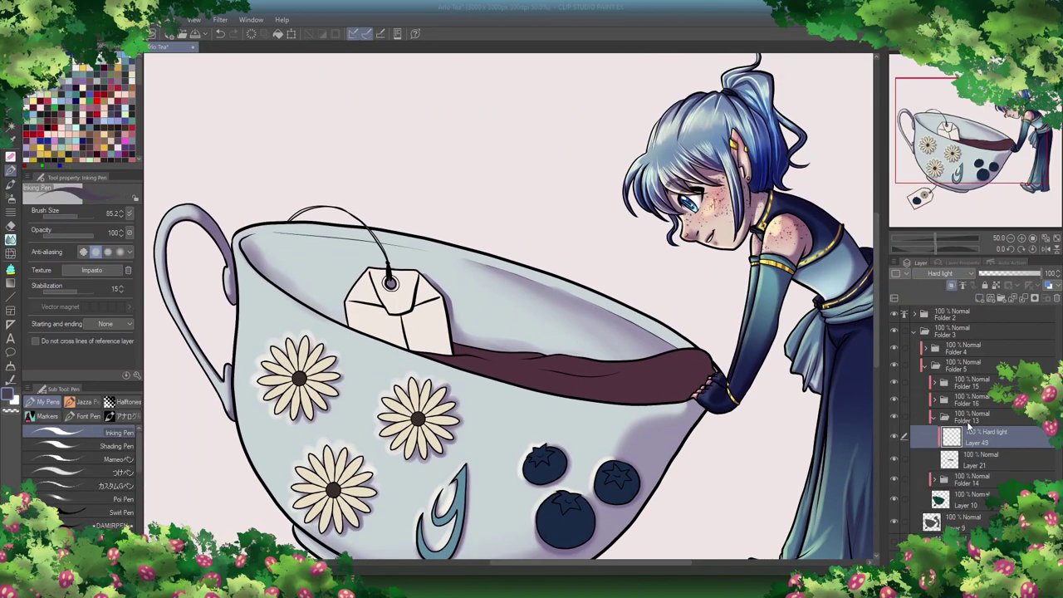
pyautogui.moveTo(482, 372)
pyautogui.mouseDown()
pyautogui.moveTo(634, 396)
pyautogui.moveTo(700, 372)
pyautogui.mouseUp()
pyautogui.moveTo(639, 405)
pyautogui.mouseDown()
pyautogui.moveTo(573, 395)
pyautogui.moveTo(548, 411)
pyautogui.mouseUp()
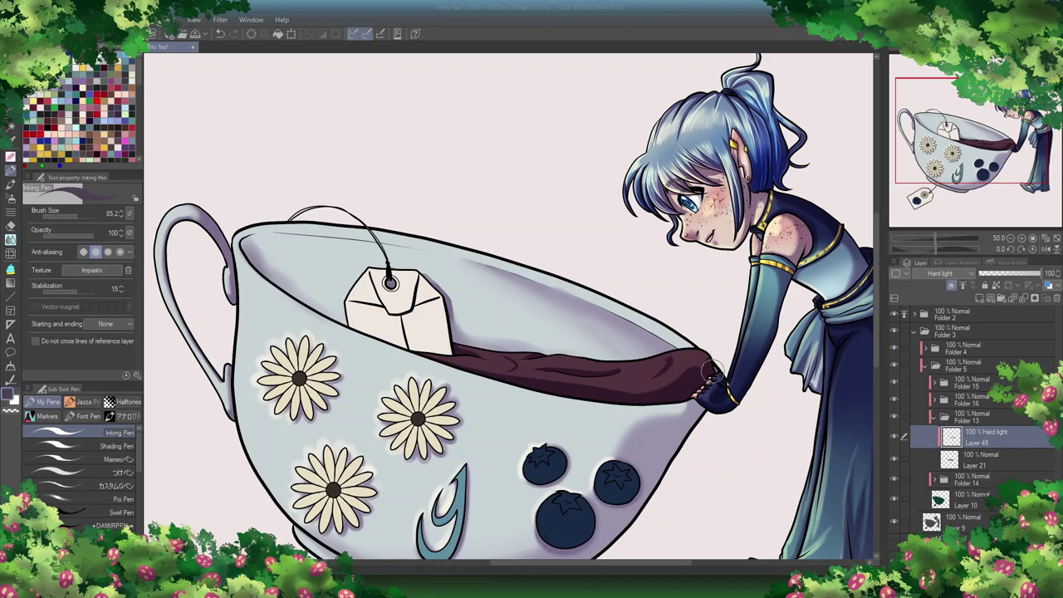
# Step: Airbrush the tea with Soft 2, shading on a new clipped Hard light layer and a pale glow on a new clipped Overlay layer
pyautogui.click(977, 296)
pyautogui.press('b')
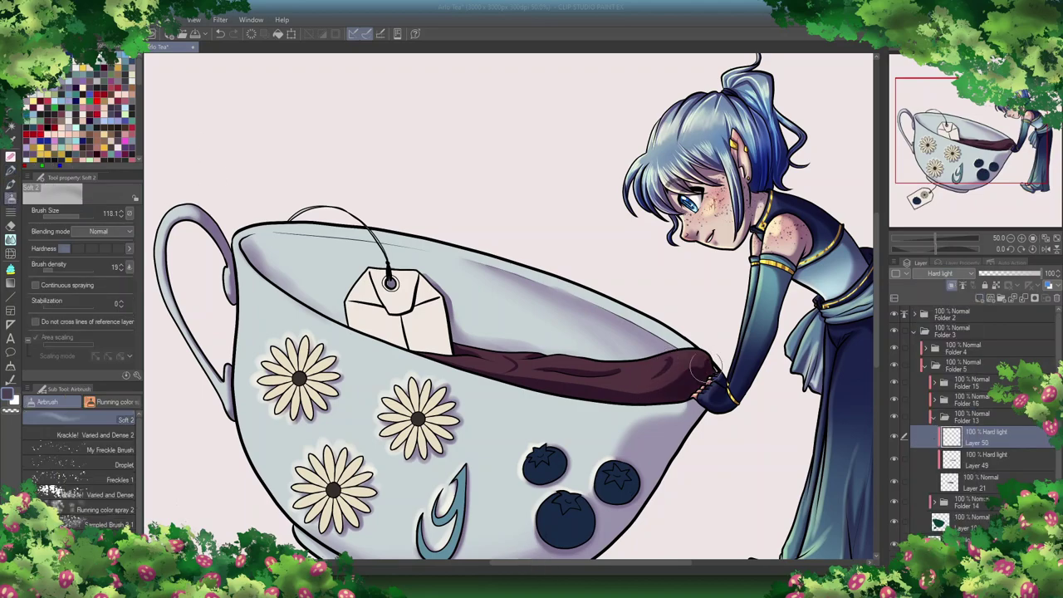
pyautogui.click(978, 298)
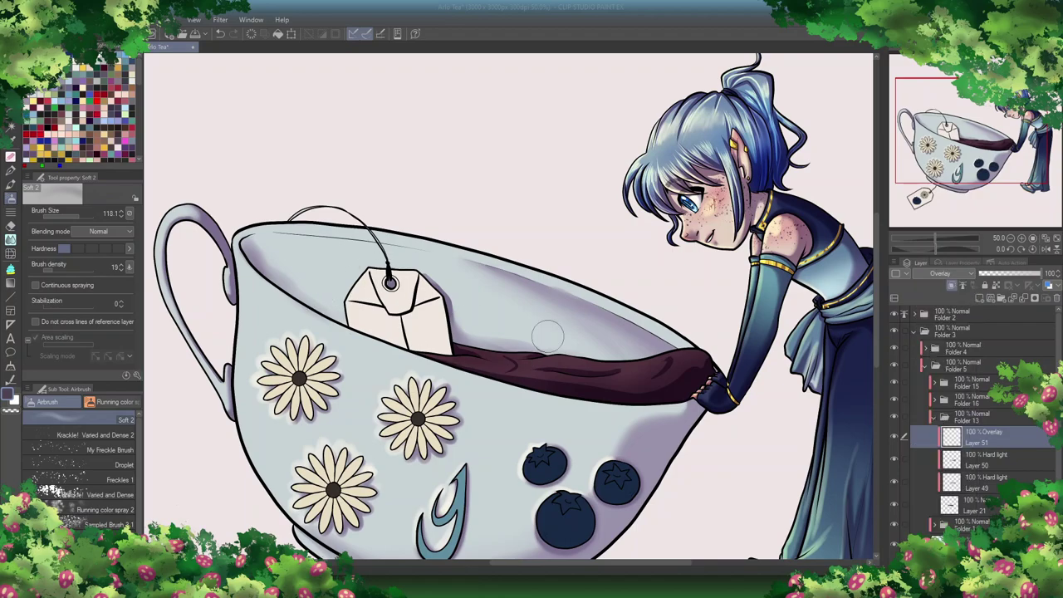
pyautogui.moveTo(546, 333); pyautogui.dragTo(506, 302)
pyautogui.moveTo(441, 366); pyautogui.dragTo(615, 370)
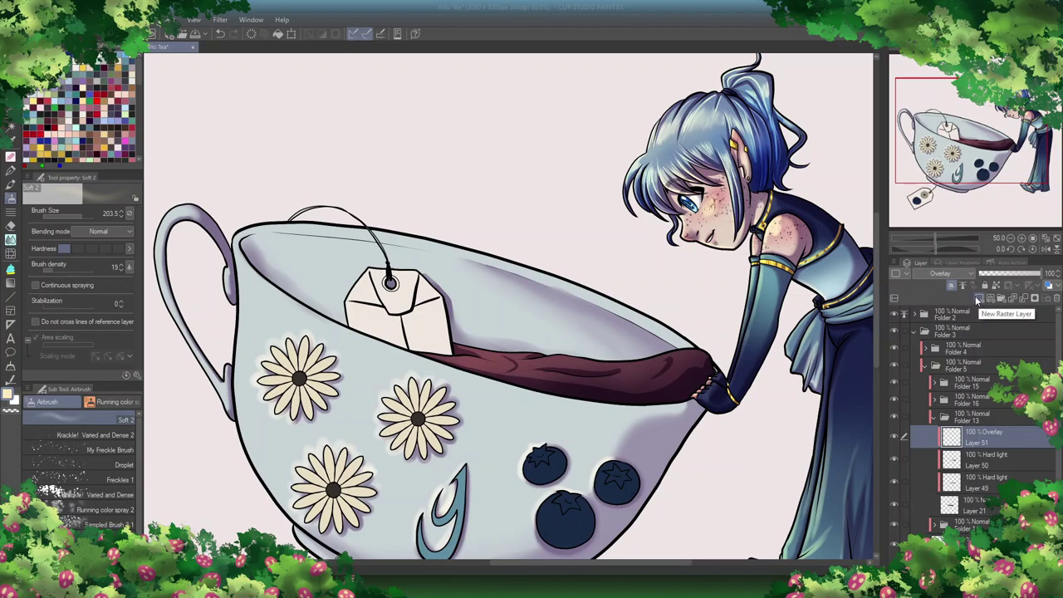
# Step: Add a clipped Overlay layer below Layer 51 and ink crisp highlights along the tea's ripples with the Inking Pen at 85.2
pyautogui.click(979, 301)
pyautogui.click(940, 273)
pyautogui.click(947, 418)
pyautogui.press('p')
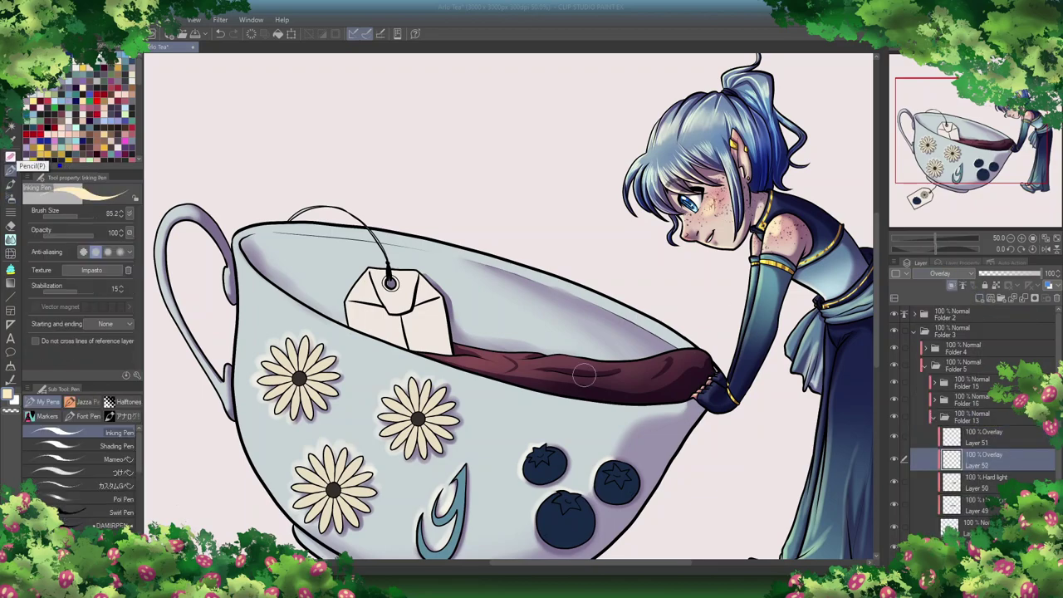
pyautogui.hotkey('ctrl', '+')
pyautogui.hotkey('ctrl', '+')
pyautogui.moveTo(540, 404)
pyautogui.mouseDown()
pyautogui.moveTo(551, 416)
pyautogui.moveTo(843, 399)
pyautogui.moveTo(577, 407)
pyautogui.moveTo(532, 439)
pyautogui.moveTo(606, 415)
pyautogui.moveTo(607, 432)
pyautogui.moveTo(777, 411)
pyautogui.mouseUp()
pyautogui.moveTo(453, 416)
pyautogui.mouseDown()
pyautogui.moveTo(490, 445)
pyautogui.moveTo(556, 432)
pyautogui.mouseUp()
pyautogui.moveTo(405, 413)
pyautogui.mouseDown()
pyautogui.moveTo(408, 427)
pyautogui.moveTo(430, 420)
pyautogui.moveTo(415, 435)
pyautogui.moveTo(466, 405)
pyautogui.mouseUp()
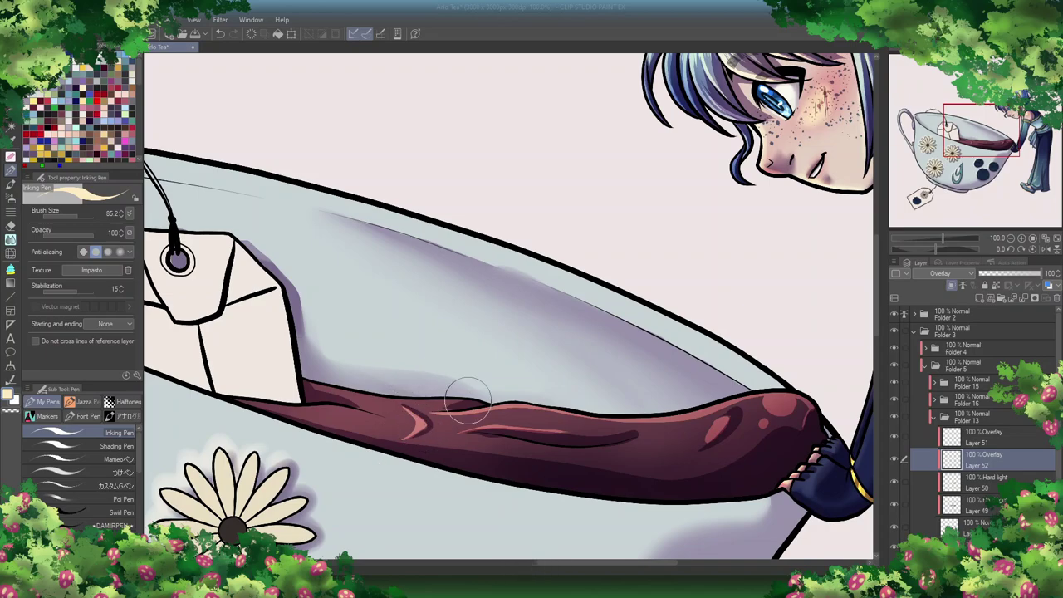
pyautogui.moveTo(324, 386)
pyautogui.mouseDown()
pyautogui.moveTo(499, 275)
pyautogui.moveTo(629, 422)
pyautogui.mouseUp()
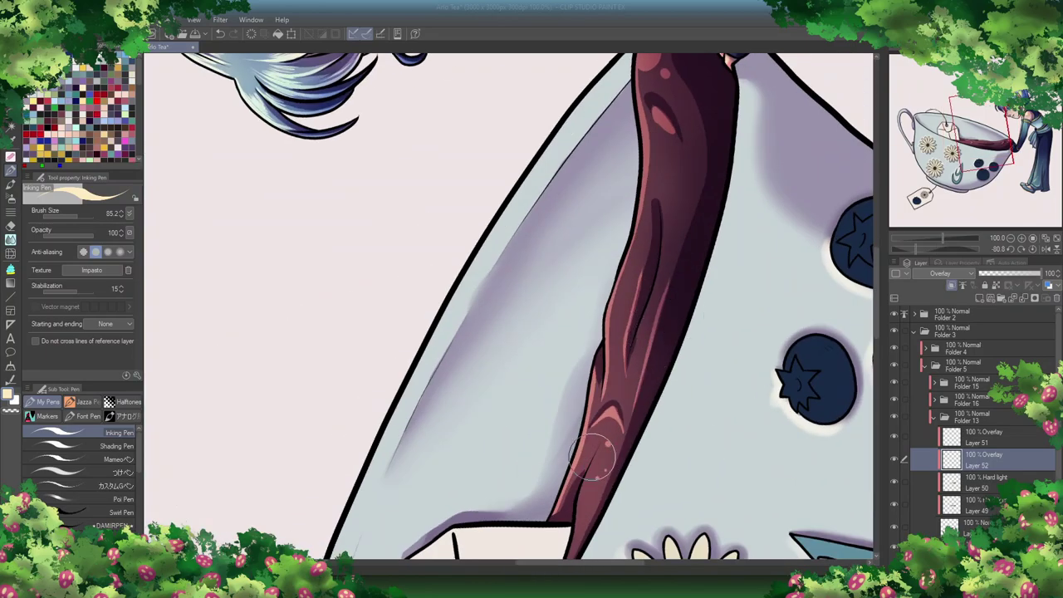
# Step: Scatter small light speckles across the tea's surface with the Freckles 1 airbrush at size 69.0
pyautogui.press('b')
pyautogui.click(117, 480)
pyautogui.hotkey('ctrl', '@')
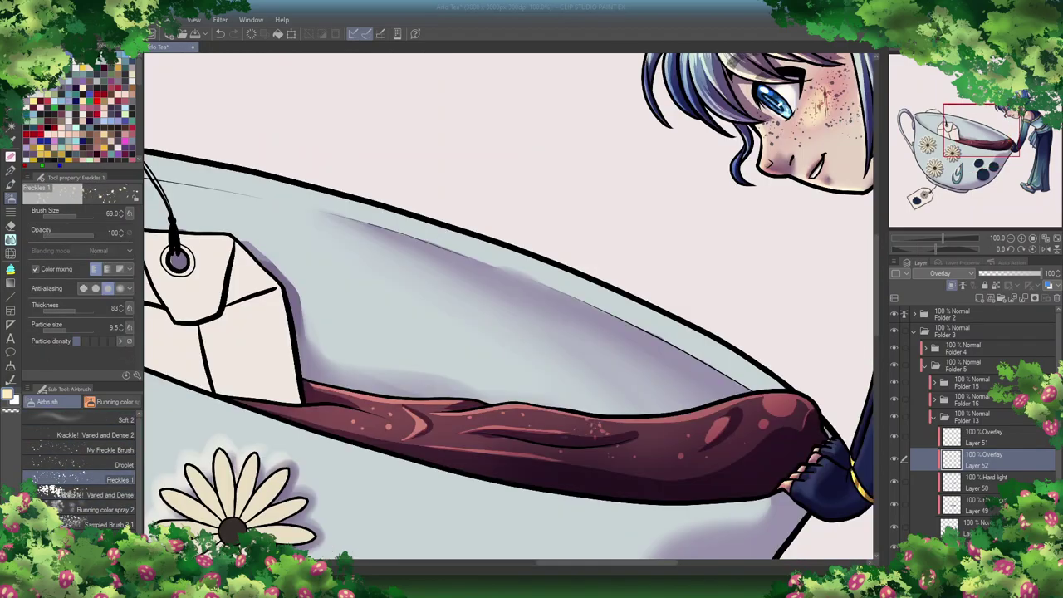
pyautogui.rightClick(1016, 461)
pyautogui.press('Escape')
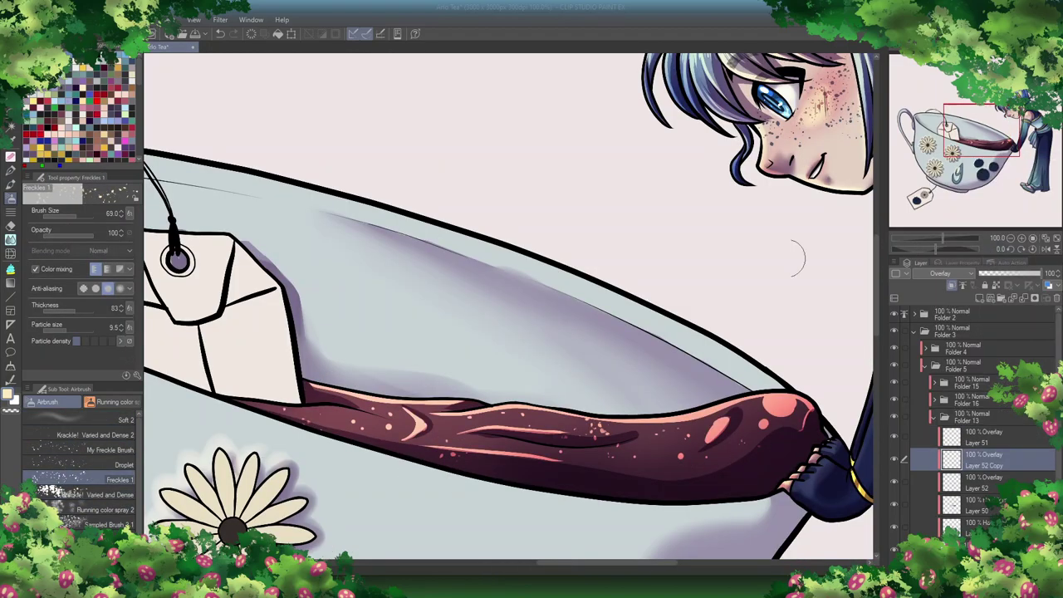
pyautogui.rightClick(943, 523)
pyautogui.click(947, 291)
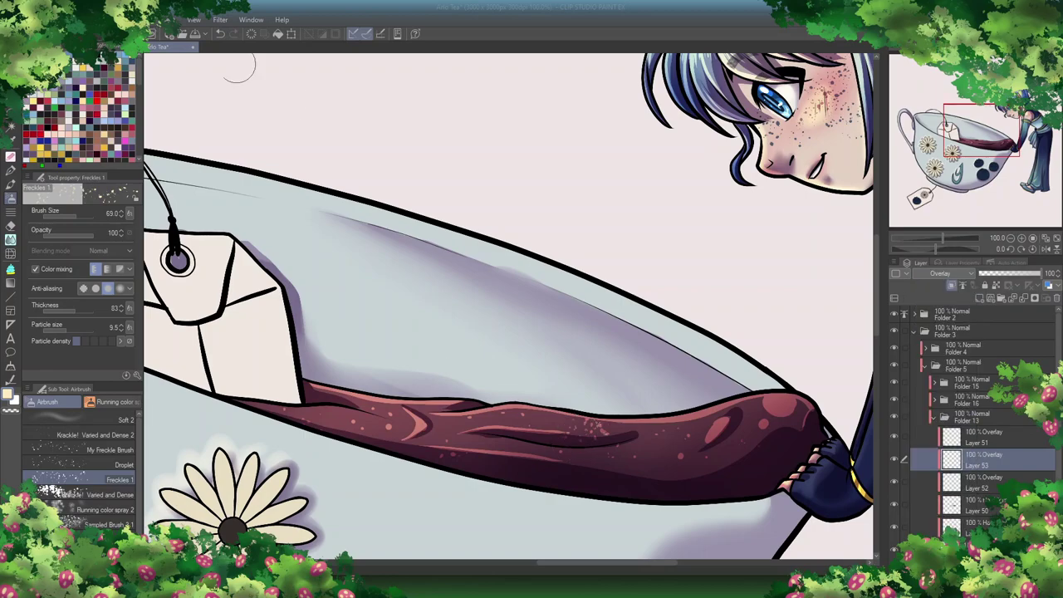
# Step: Ink brighter accents over the tea's highlights and bubbles on the new Overlay layer, Layer 53, with the Inking Pen
pyautogui.press('p')
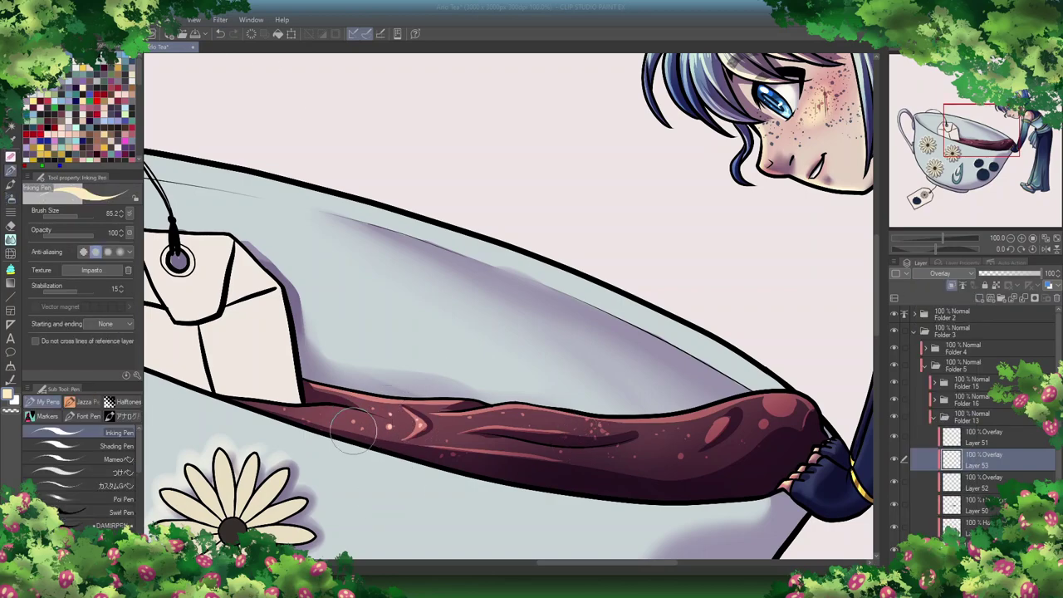
pyautogui.click(719, 423)
pyautogui.click(777, 403)
pyautogui.moveTo(748, 407); pyautogui.dragTo(582, 411)
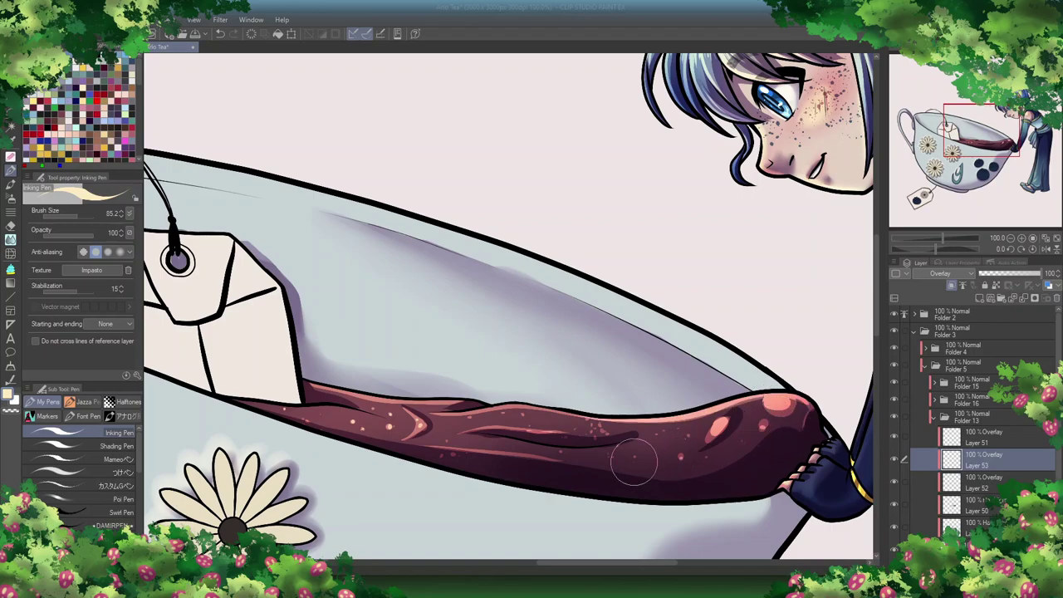
# Step: Duplicate the tea's accent highlight layer, Layer 53, and set the copy's opacity to 27%
pyautogui.rightClick(984, 459)
pyautogui.click(955, 239)
pyautogui.moveTo(1039, 274); pyautogui.dragTo(999, 283)
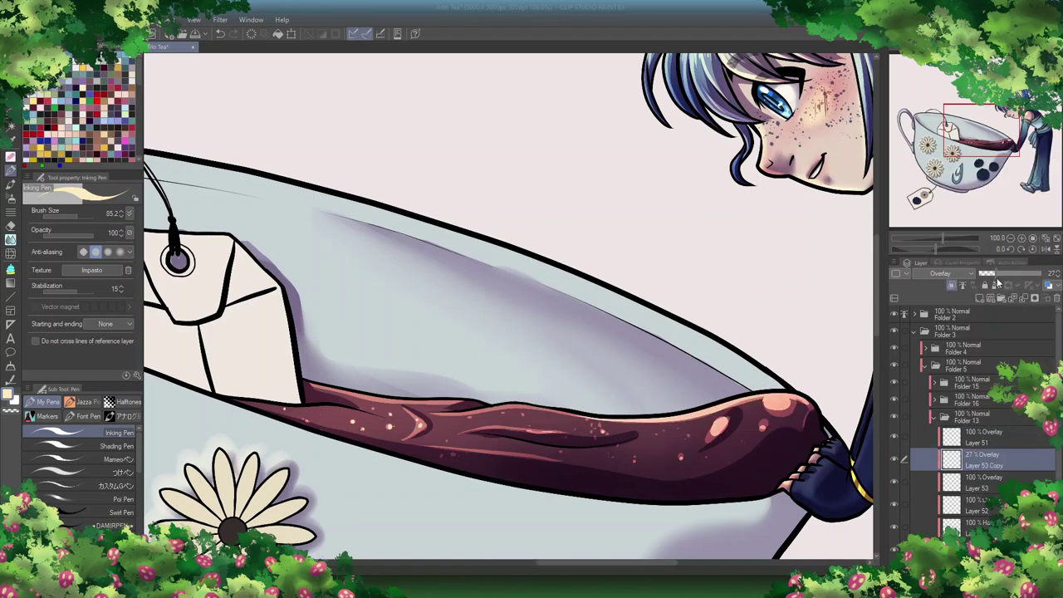
# Step: Add a clipped Hard light layer above Layer 24 in Folder 16, ink the tea bag's fold shadows and soften them with Smooth watercolor
pyautogui.hotkey('ctrl', '-')
pyautogui.click(944, 418)
pyautogui.click(896, 424)
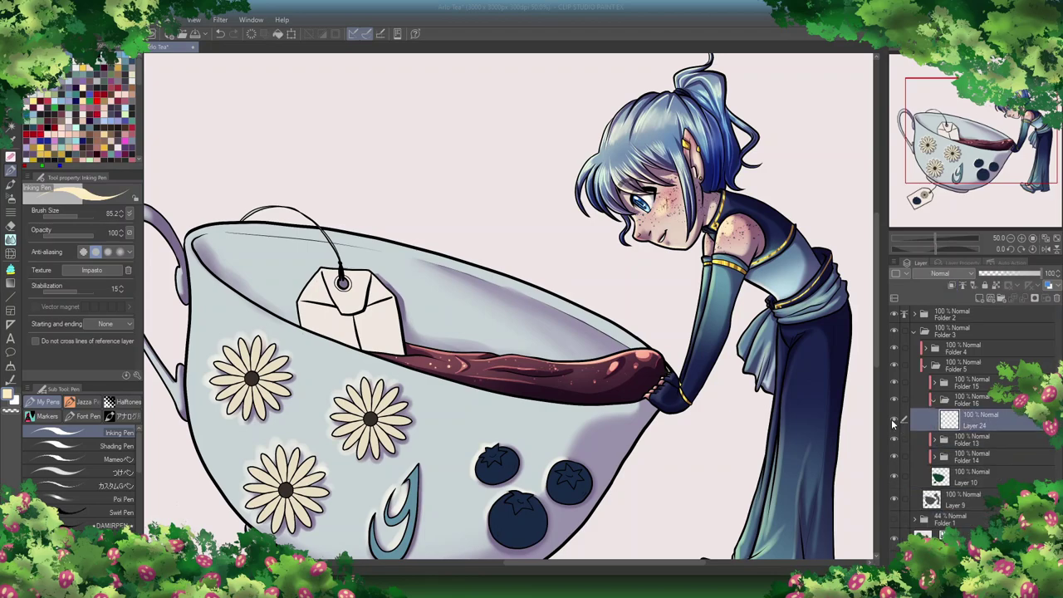
pyautogui.click(979, 300)
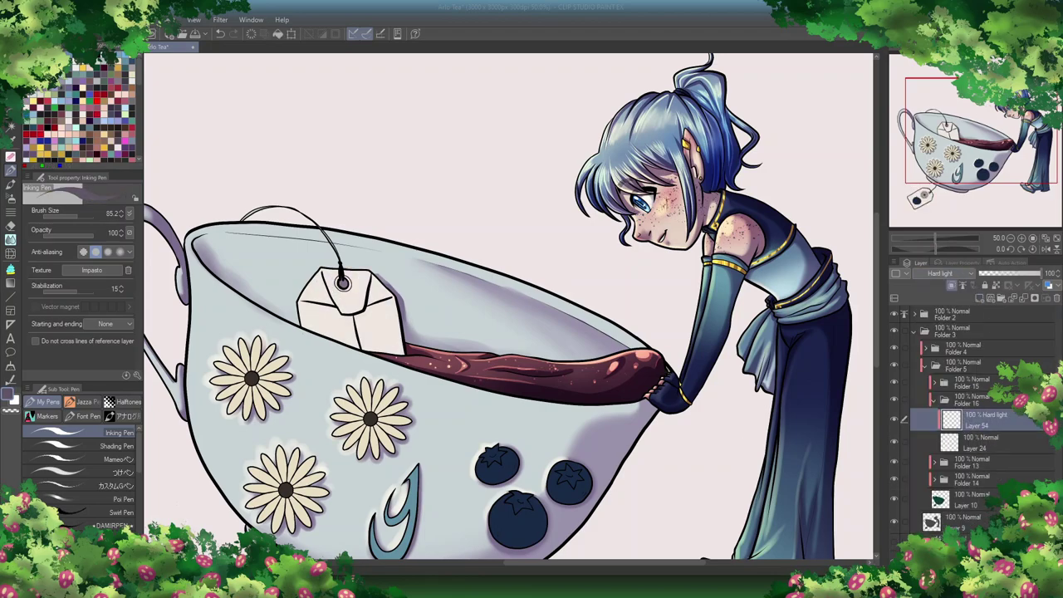
pyautogui.moveTo(349, 344)
pyautogui.mouseDown()
pyautogui.moveTo(308, 328)
pyautogui.moveTo(360, 329)
pyautogui.moveTo(404, 349)
pyautogui.moveTo(366, 347)
pyautogui.moveTo(379, 281)
pyautogui.moveTo(387, 301)
pyautogui.moveTo(345, 309)
pyautogui.moveTo(343, 282)
pyautogui.mouseUp()
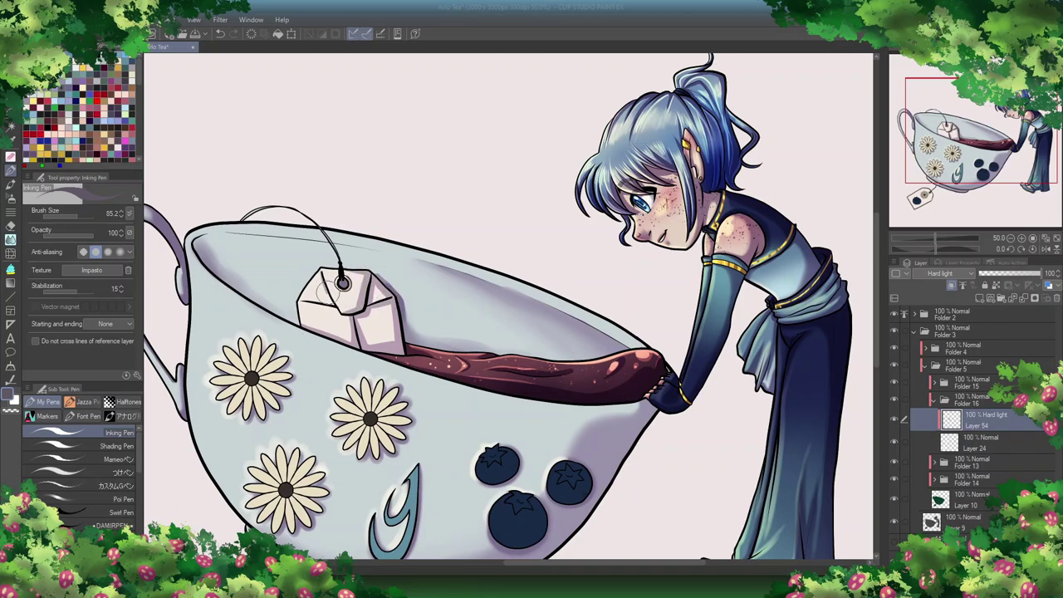
pyautogui.click(9, 185)
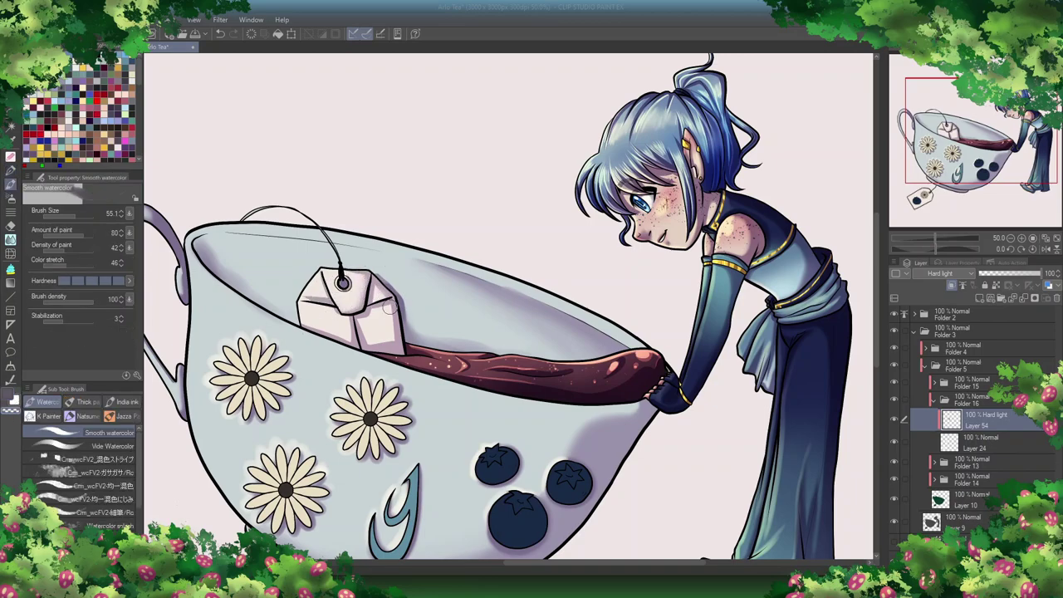
# Step: Ink a purple shadow along the lower edges of the hanging tea tag with the Inking Pen at 85.2
pyautogui.scroll(-5, 295, 303)
pyautogui.hscroll(-3, 295, 303)
pyautogui.click(10, 156)
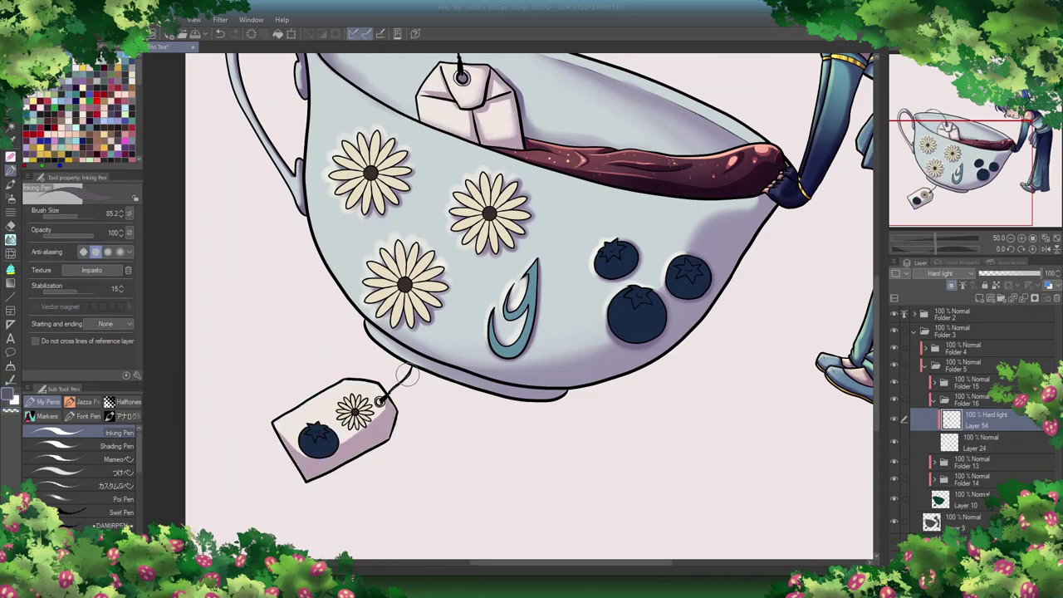
pyautogui.scroll(5, 406, 376)
pyautogui.scroll(-4, 480, 208)
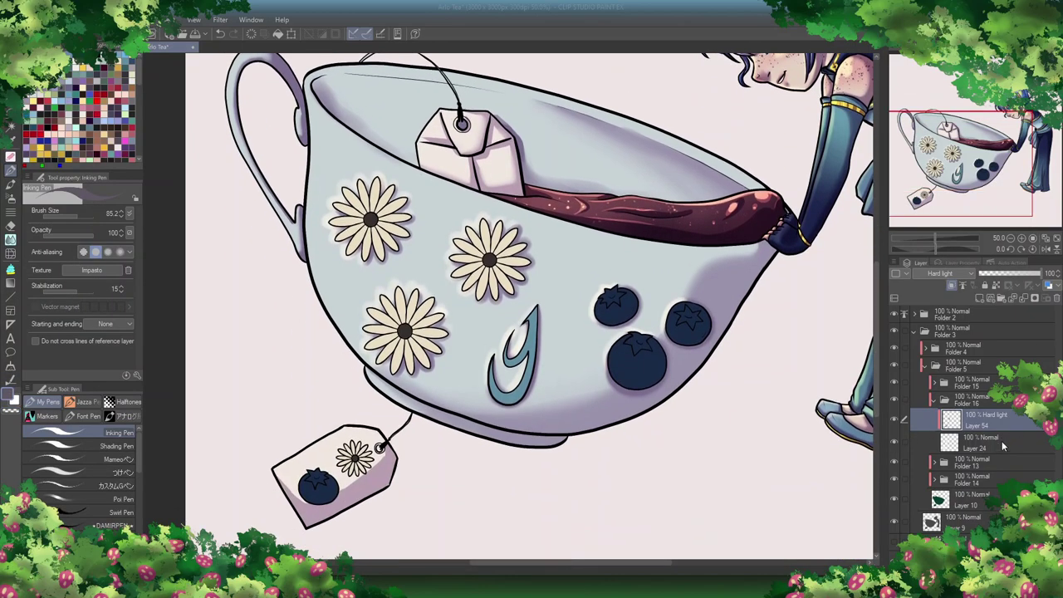
# Step: Add a clipped Overlay layer above the tea bag's Hard light layer in Folder 16, with the Smooth watercolor brush ready for highlights
pyautogui.press('b')
pyautogui.click(980, 298)
pyautogui.click(942, 273)
pyautogui.click(935, 349)
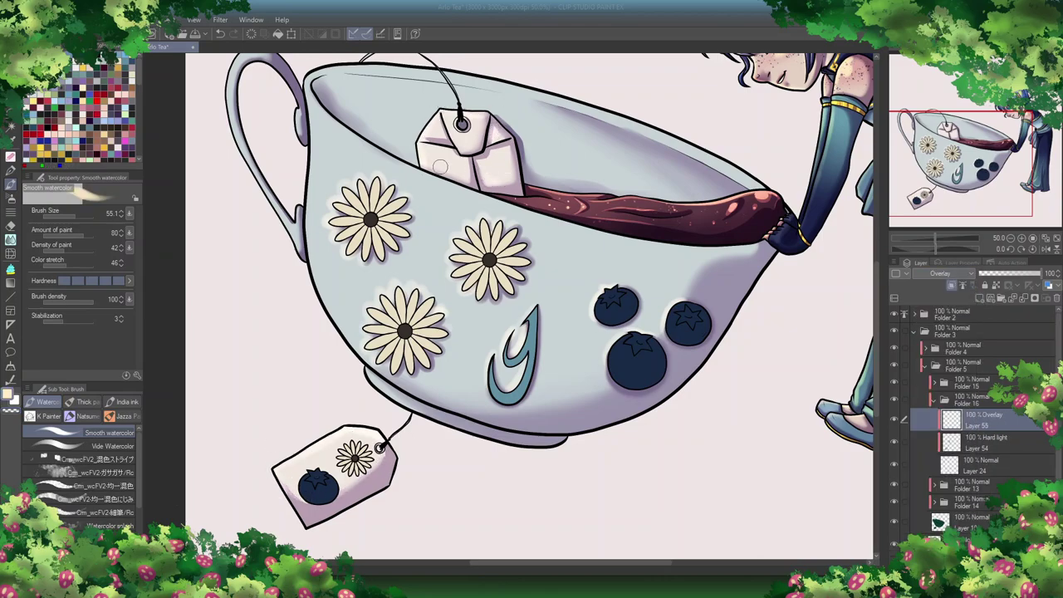
# Step: Add a clipped Hard light layer above Layer 23 in Folder 15 and shade the blueberries' lower edges with Smooth watercolor
pyautogui.click(933, 400)
pyautogui.click(933, 383)
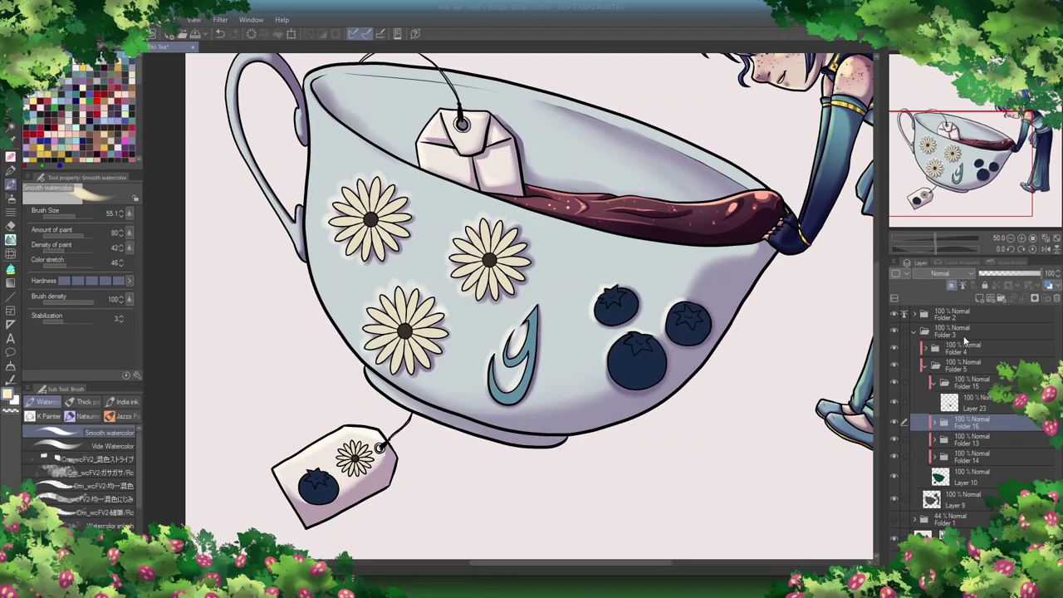
pyautogui.click(989, 406)
pyautogui.hotkey('ctrl', 'shift', 'n')
pyautogui.click(940, 274)
pyautogui.click(947, 435)
pyautogui.hotkey('ctrl', '+')
pyautogui.moveTo(651, 405)
pyautogui.mouseDown()
pyautogui.moveTo(711, 390)
pyautogui.moveTo(698, 403)
pyautogui.mouseUp()
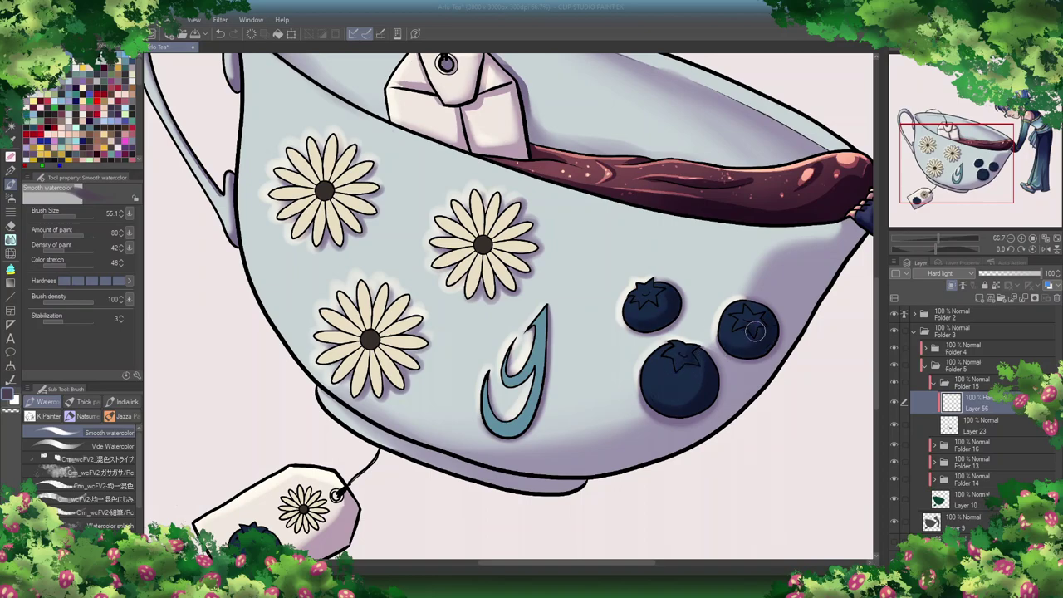
# Step: Ink shadows around the blueberries' crowns and along the teal emblem, soften them with Smooth watercolor, and shade the tag's motifs
pyautogui.press('p')
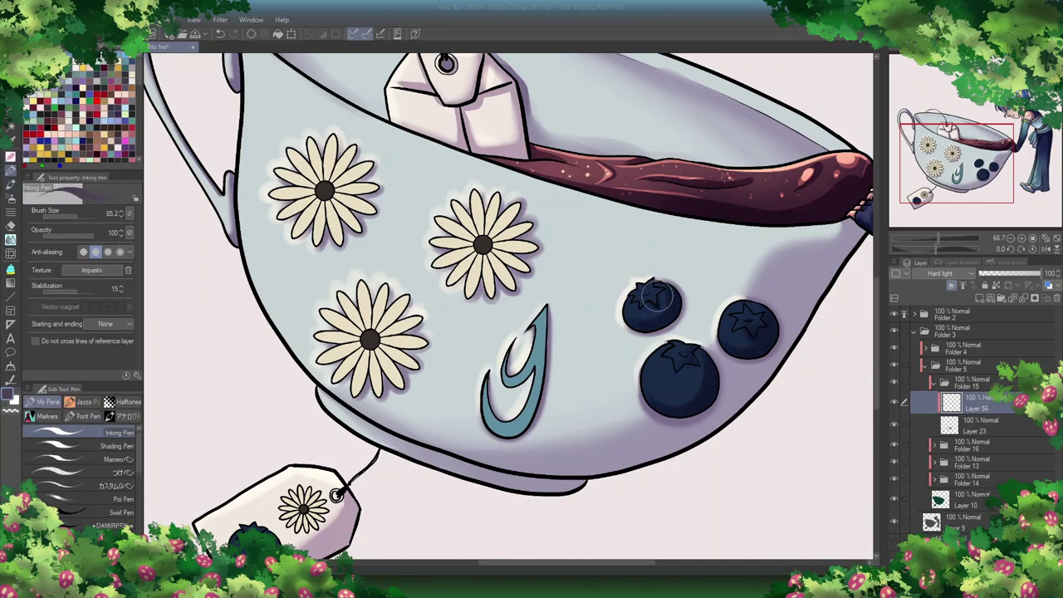
pyautogui.moveTo(677, 372); pyautogui.dragTo(689, 362)
pyautogui.moveTo(546, 311)
pyautogui.mouseDown()
pyautogui.moveTo(545, 373)
pyautogui.moveTo(515, 437)
pyautogui.mouseUp()
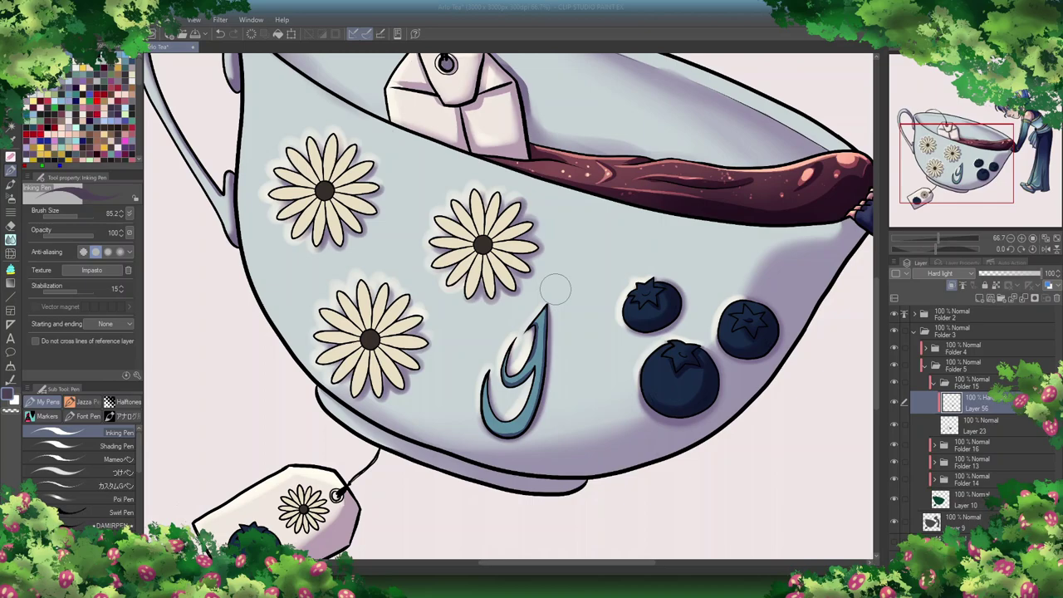
pyautogui.press('b')
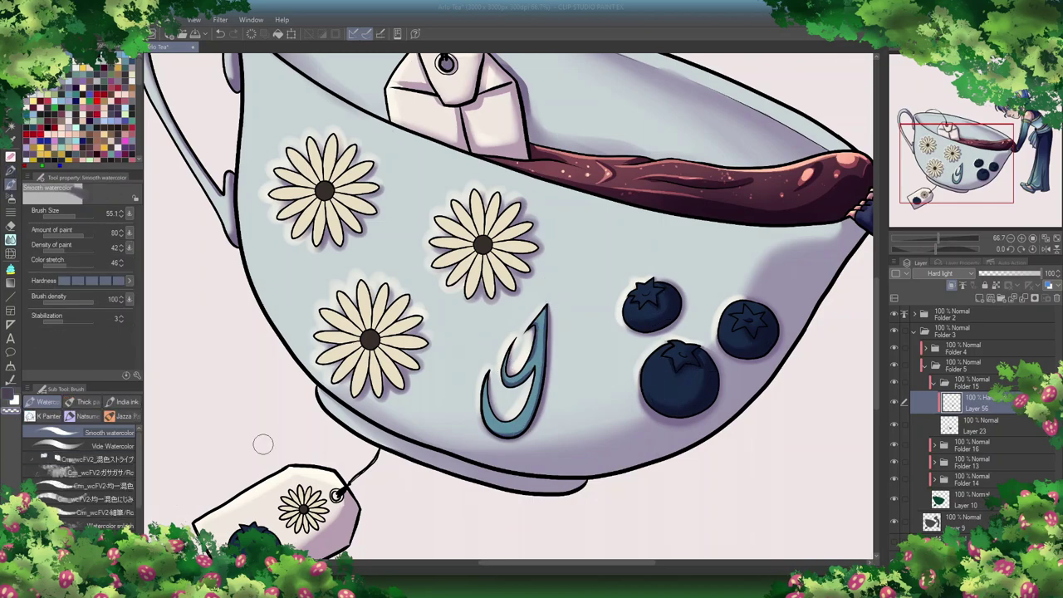
pyautogui.scroll(-2, 218, 355)
pyautogui.keyDown('alt'); pyautogui.click(211, 328); pyautogui.keyUp('alt')
pyautogui.keyDown('alt'); pyautogui.click(311, 432); pyautogui.keyUp('alt')
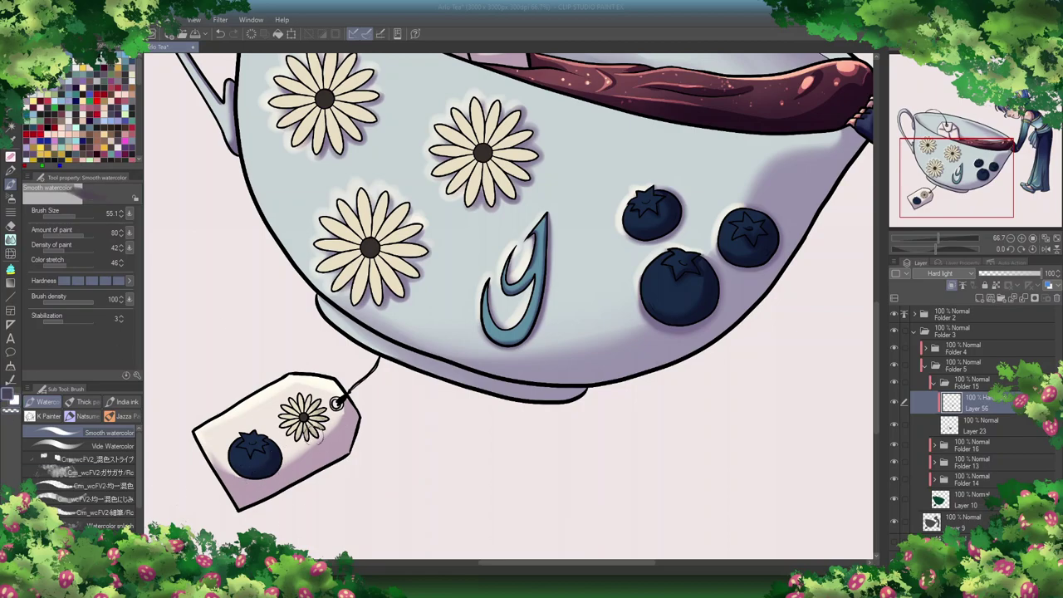
# Step: Ink shadows on the cup's middle daisy with the Inking Pen and blend its petals and center with Smooth watercolor
pyautogui.scroll(3, 314, 420)
pyautogui.press('p')
pyautogui.hotkey('ctrl', '+')
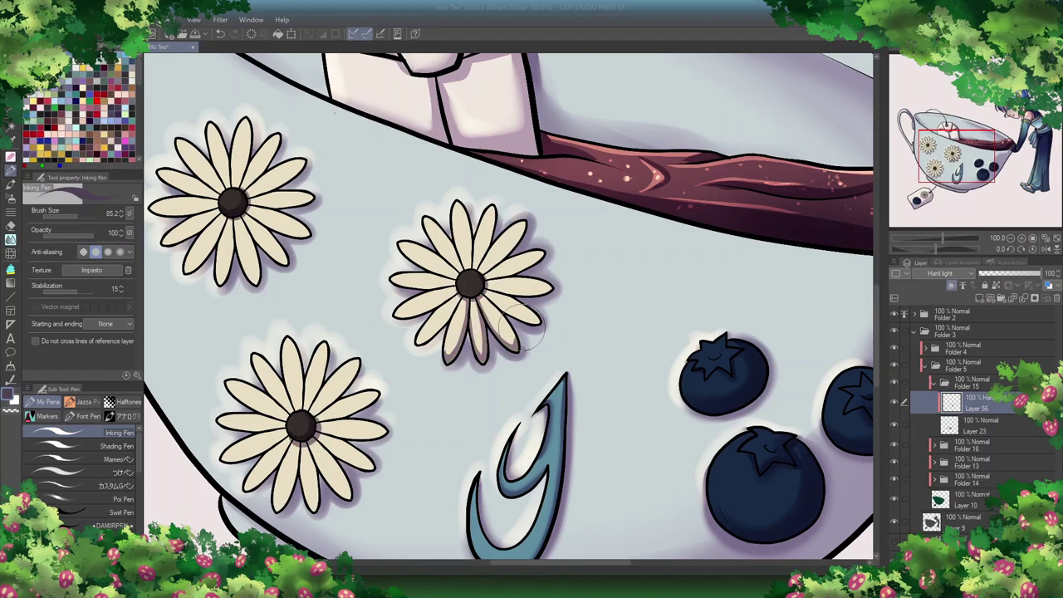
pyautogui.press('b')
pyautogui.moveTo(538, 320); pyautogui.dragTo(482, 237)
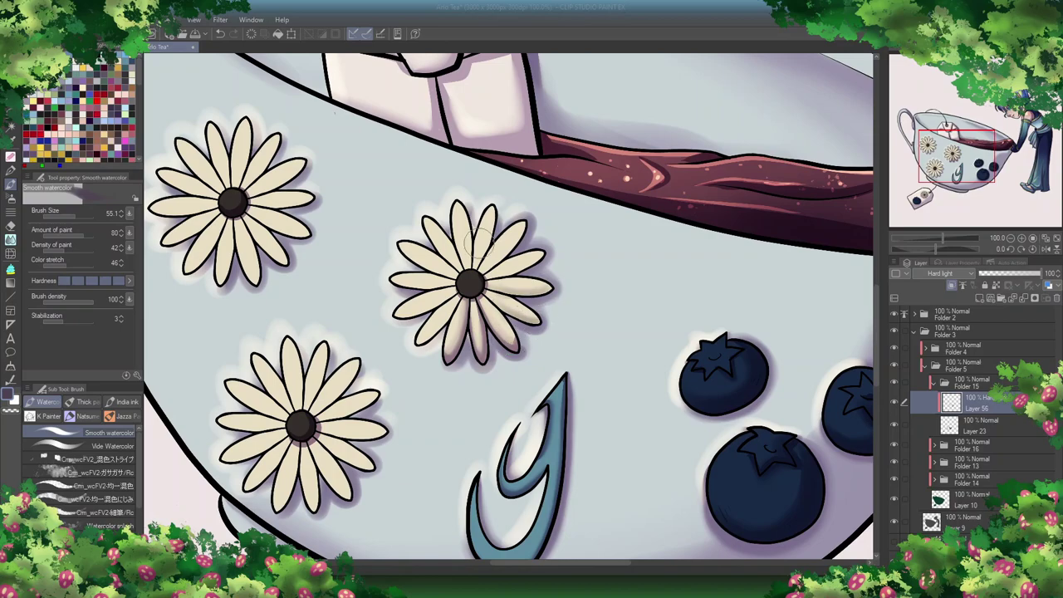
pyautogui.moveTo(491, 289)
pyautogui.mouseDown()
pyautogui.moveTo(542, 256)
pyautogui.moveTo(519, 234)
pyautogui.moveTo(441, 235)
pyautogui.moveTo(431, 252)
pyautogui.moveTo(477, 279)
pyautogui.moveTo(411, 303)
pyautogui.moveTo(469, 283)
pyautogui.mouseUp()
# Step: Shade the petals and centers of the cup's other two daisies with Smooth watercolor at size 28.7
pyautogui.moveTo(288, 432)
pyautogui.mouseDown()
pyautogui.moveTo(319, 466)
pyautogui.moveTo(307, 433)
pyautogui.moveTo(339, 439)
pyautogui.moveTo(310, 422)
pyautogui.moveTo(376, 428)
pyautogui.moveTo(373, 391)
pyautogui.moveTo(351, 352)
pyautogui.moveTo(322, 329)
pyautogui.moveTo(319, 408)
pyautogui.moveTo(245, 347)
pyautogui.moveTo(230, 388)
pyautogui.moveTo(276, 424)
pyautogui.moveTo(238, 459)
pyautogui.moveTo(292, 456)
pyautogui.moveTo(261, 489)
pyautogui.moveTo(305, 440)
pyautogui.mouseUp()
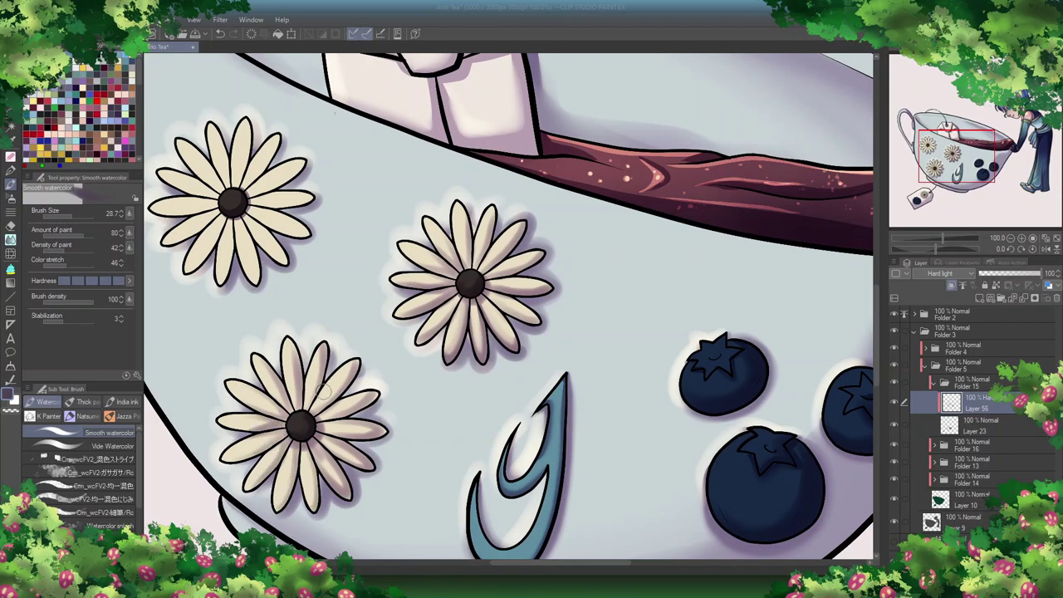
pyautogui.hscroll(-5, 323, 392)
pyautogui.scroll(4, 428, 429)
pyautogui.moveTo(441, 359)
pyautogui.mouseDown()
pyautogui.moveTo(460, 423)
pyautogui.moveTo(452, 426)
pyautogui.moveTo(475, 419)
pyautogui.moveTo(448, 375)
pyautogui.moveTo(496, 377)
pyautogui.moveTo(513, 359)
pyautogui.moveTo(507, 320)
pyautogui.moveTo(437, 346)
pyautogui.moveTo(444, 289)
pyautogui.moveTo(431, 364)
pyautogui.moveTo(394, 352)
pyautogui.moveTo(381, 382)
pyautogui.moveTo(358, 374)
pyautogui.moveTo(382, 405)
pyautogui.moveTo(433, 369)
pyautogui.moveTo(450, 308)
pyautogui.mouseUp()
# Step: Add a clipped Overlay layer above Layer 56 and paint warm highlights on the cup's daisies and teal emblem with Smooth watercolor
pyautogui.scroll(-5, 883, 277)
pyautogui.click(975, 297)
pyautogui.click(941, 273)
pyautogui.click(947, 421)
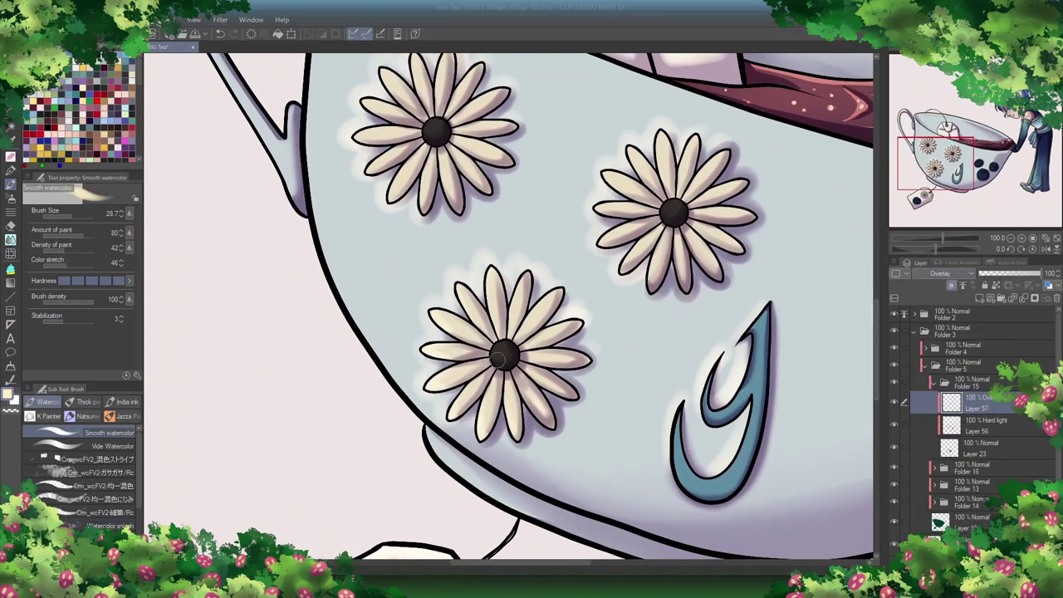
pyautogui.moveTo(554, 294); pyautogui.dragTo(523, 371)
pyautogui.moveTo(728, 404)
pyautogui.mouseDown()
pyautogui.moveTo(719, 473)
pyautogui.moveTo(677, 465)
pyautogui.mouseUp()
pyautogui.scroll(3, 742, 458)
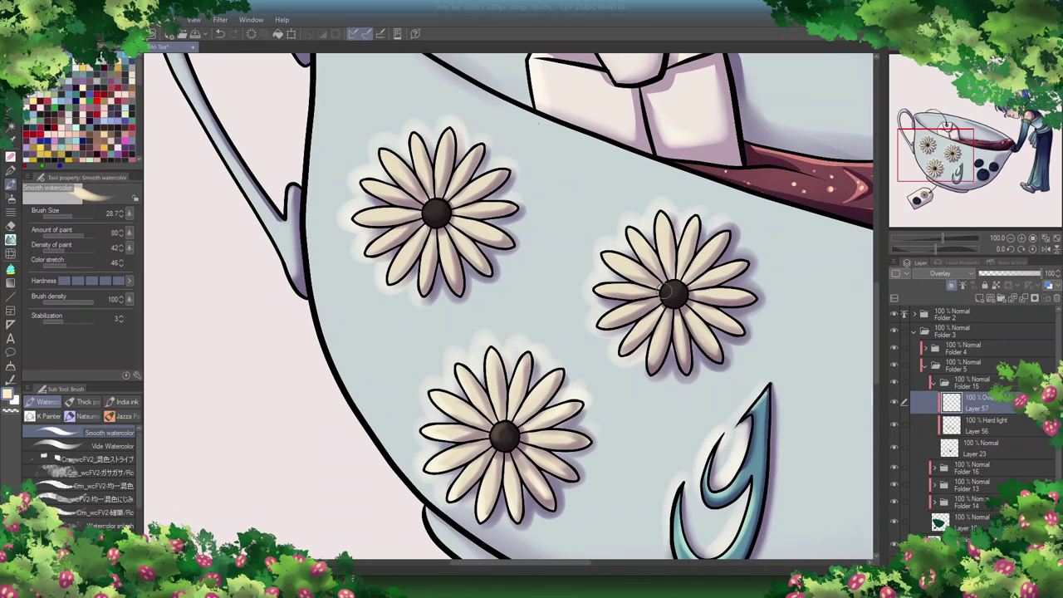
pyautogui.moveTo(443, 152)
pyautogui.mouseDown()
pyautogui.moveTo(509, 199)
pyautogui.moveTo(452, 214)
pyautogui.moveTo(418, 294)
pyautogui.moveTo(365, 251)
pyautogui.moveTo(409, 203)
pyautogui.moveTo(396, 167)
pyautogui.mouseUp()
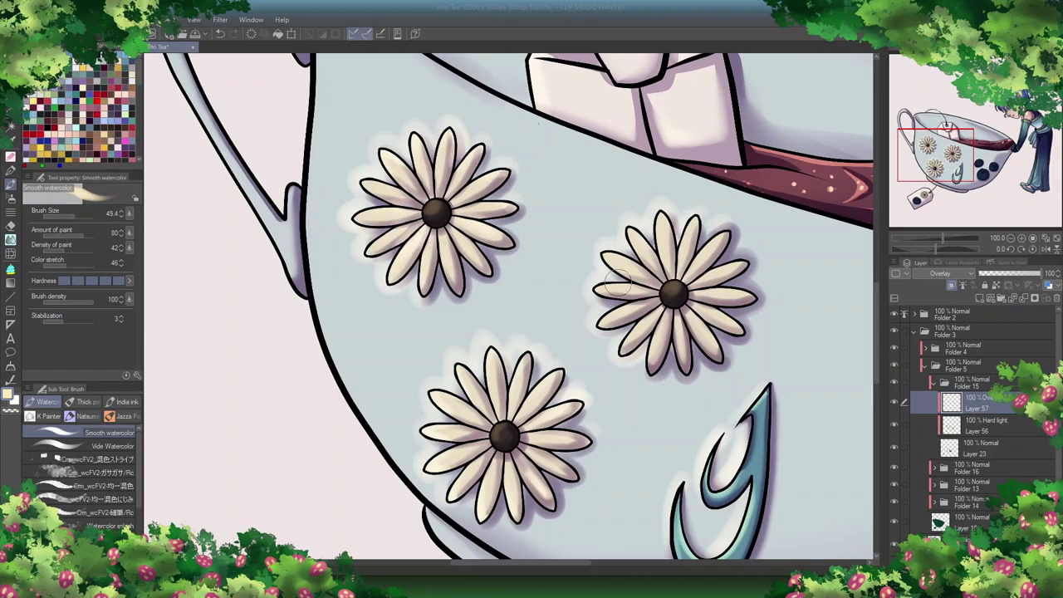
# Step: Paint soft highlights on the cup's three blueberries with Smooth watercolor at size 49.4 on the Overlay layer
pyautogui.hscroll(5, 487, 362)
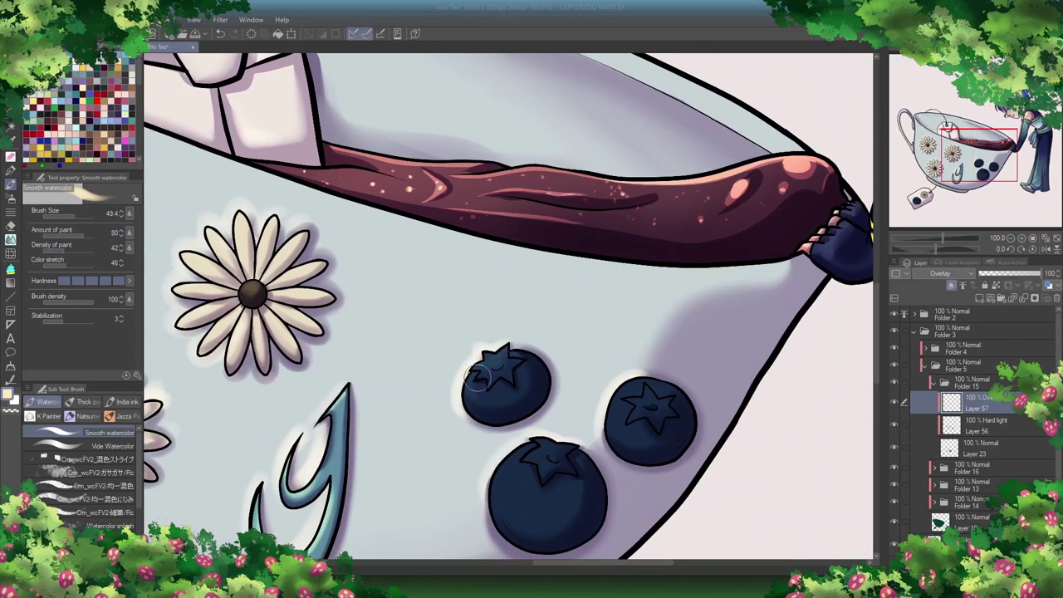
pyautogui.moveTo(504, 476)
pyautogui.mouseDown()
pyautogui.moveTo(551, 527)
pyautogui.moveTo(544, 474)
pyautogui.mouseUp()
pyautogui.moveTo(644, 384); pyautogui.dragTo(621, 407)
pyautogui.scroll(-6, 579, 485)
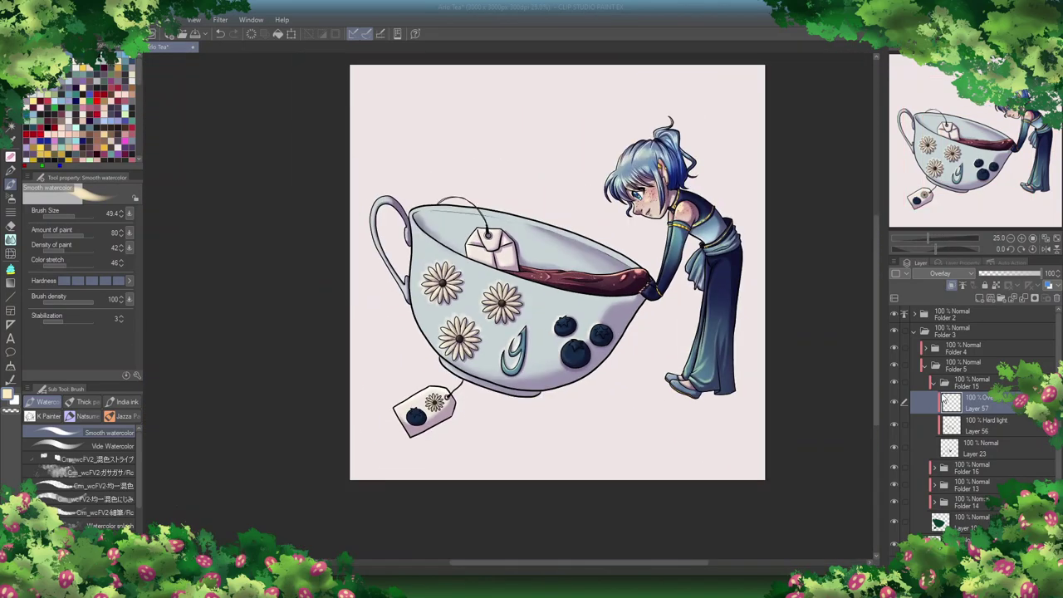
# Step: Collapse the layer folders, group Folder 2 and Folder 3 into one folder, and add a new raster layer beneath it
pyautogui.click(925, 350)
pyautogui.click(972, 290)
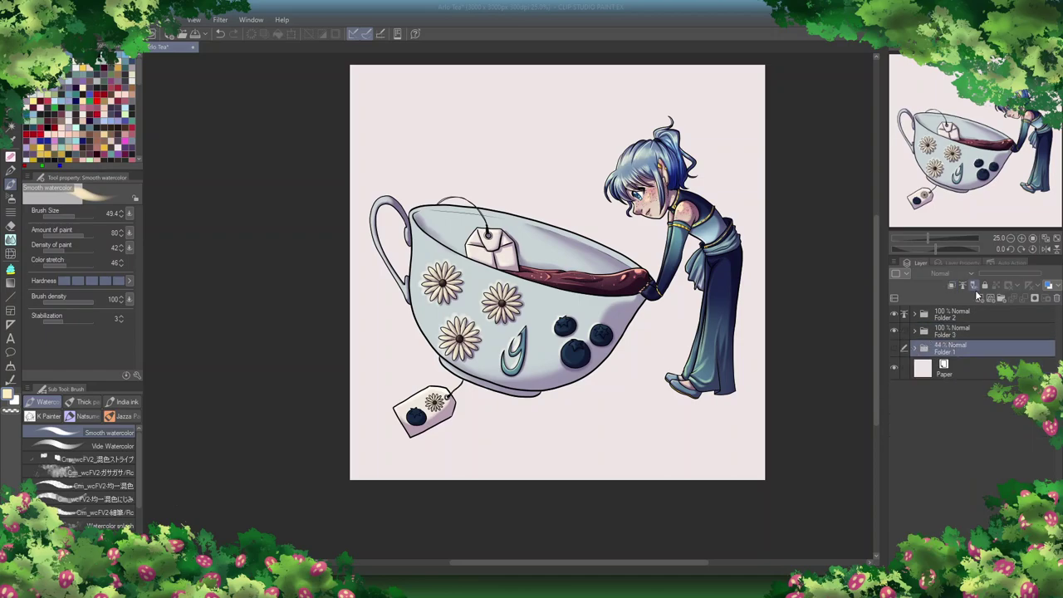
pyautogui.click(956, 314)
# Step: Select the artwork's silhouette from the grouped folder, expand the selection, and fill it with black on the new layer beneath
pyautogui.rightClick(957, 314)
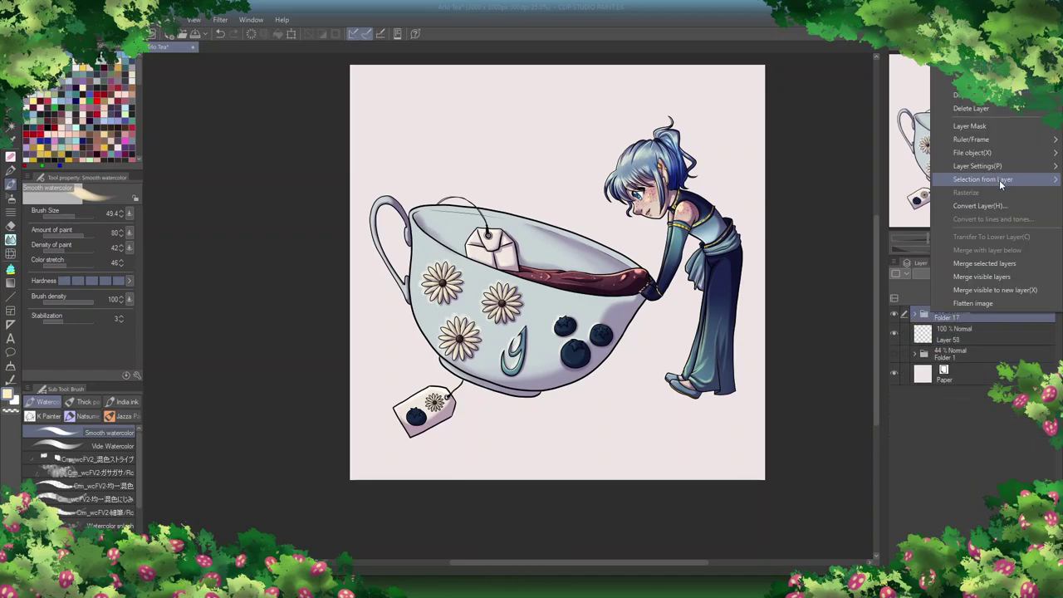
pyautogui.click(979, 335)
pyautogui.click(506, 455)
pyautogui.click(528, 217)
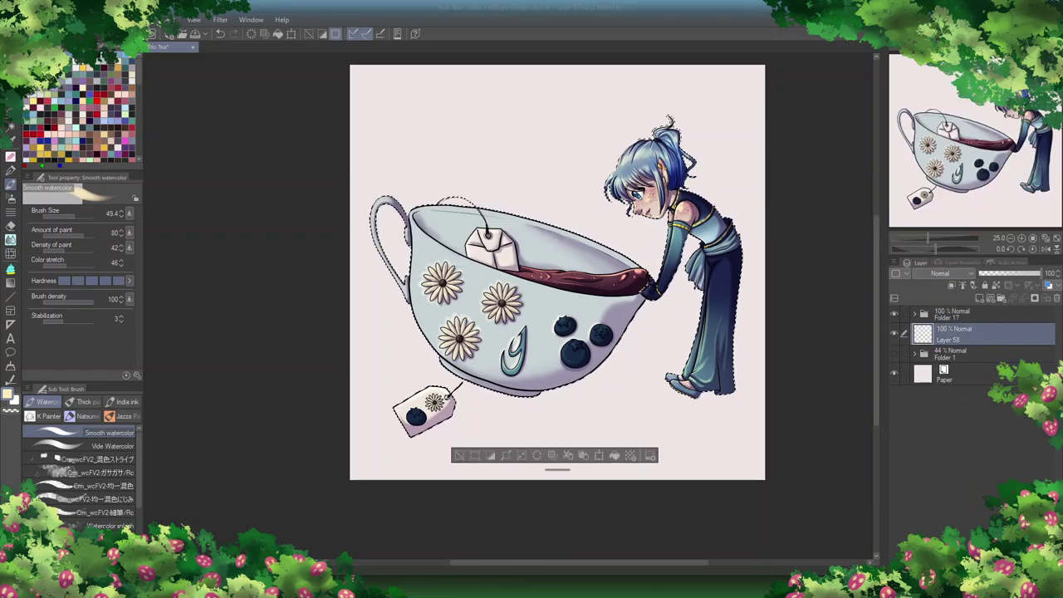
pyautogui.click(615, 455)
pyautogui.hotkey('ctrl', 'd')
# Step: Add another layer beneath the black outline layer, create a selection from the outline layer, and expand it outward
pyautogui.click(973, 351)
pyautogui.hotkey('ctrl', 'shift', 'n')
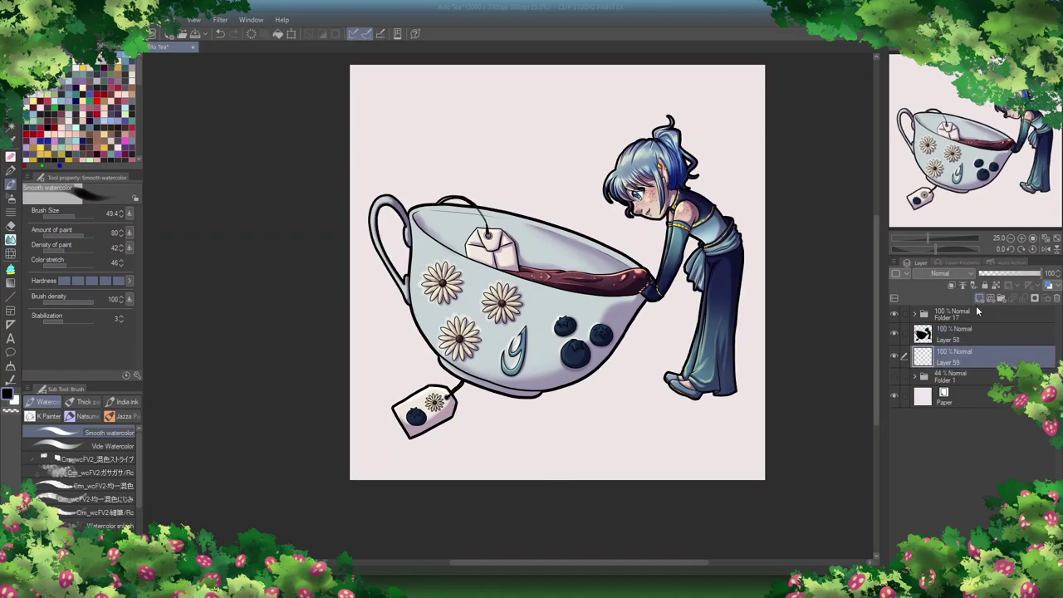
pyautogui.rightClick(959, 316)
pyautogui.click(992, 252)
pyautogui.rightClick(972, 331)
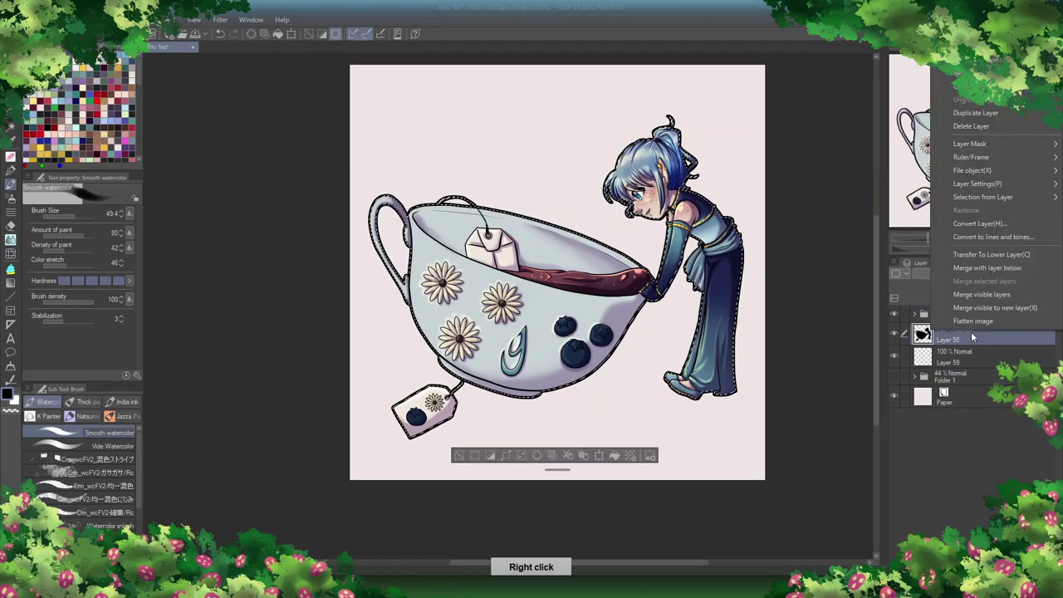
pyautogui.click(918, 198)
pyautogui.click(506, 455)
pyautogui.click(528, 217)
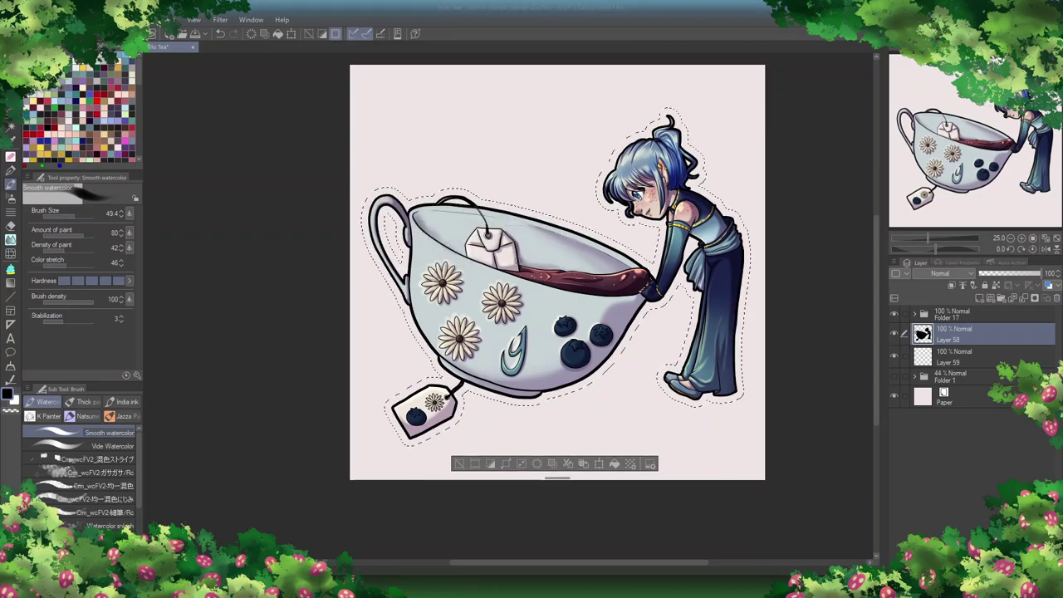
# Step: Fill the expanded selection with white on the lower layer, deselect, and hide the Paper layer
pyautogui.click(968, 358)
pyautogui.hotkey('alt', 'BackSpace')
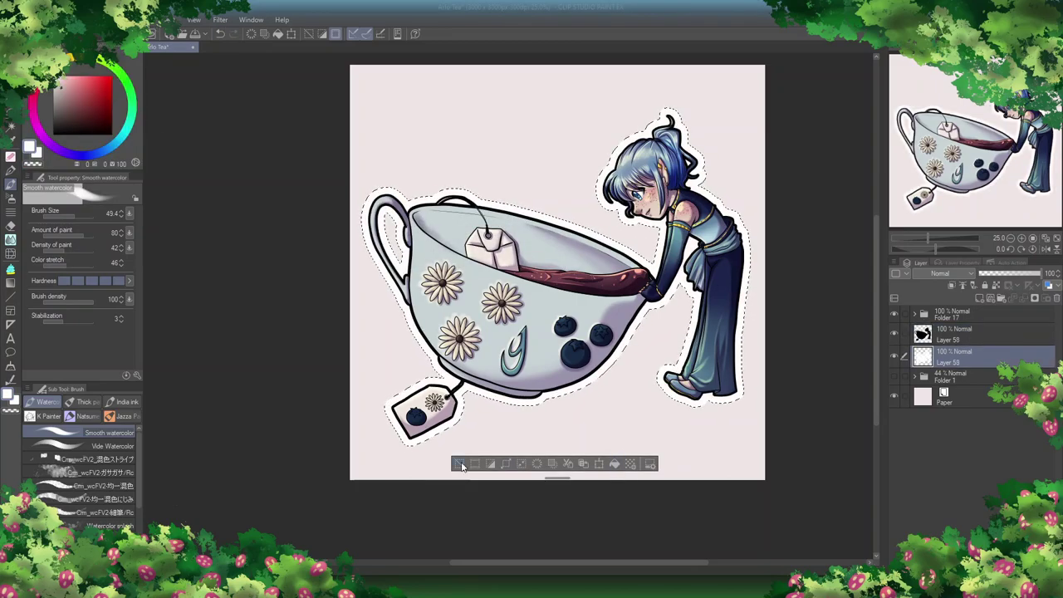
pyautogui.hotkey('ctrl', 'd')
pyautogui.click(894, 396)
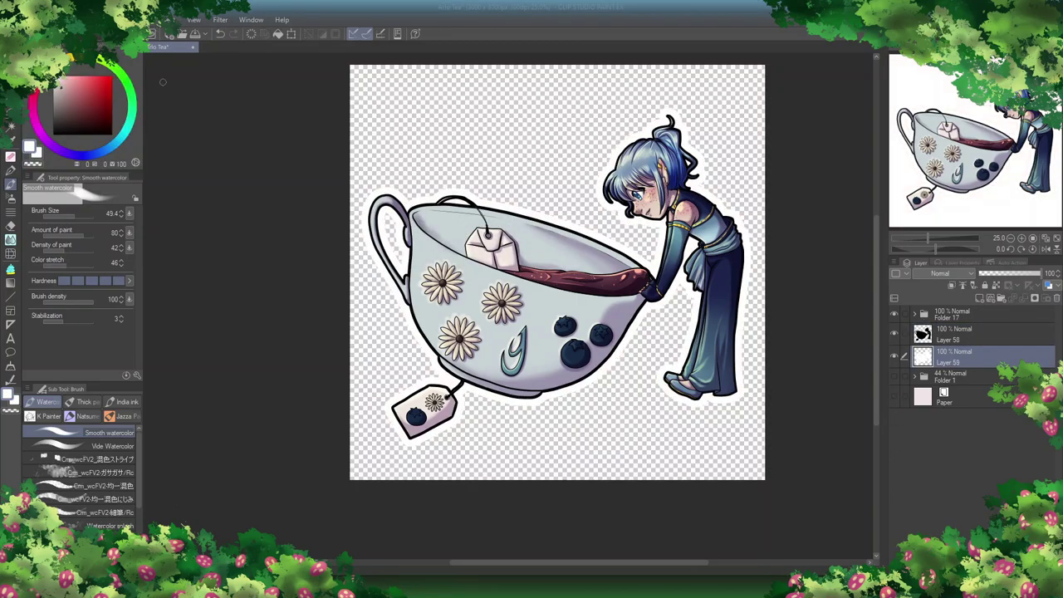